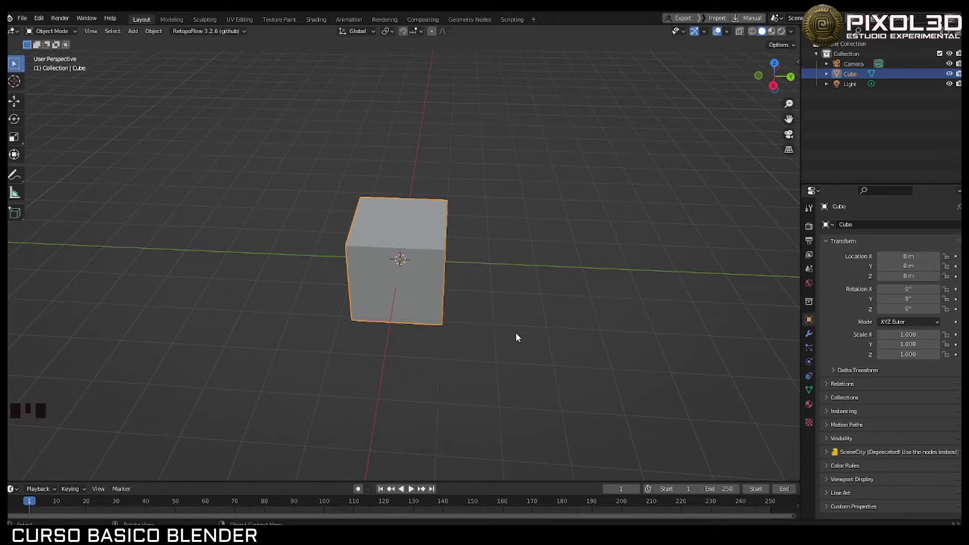
middle_drag(516, 333, 452, 323)
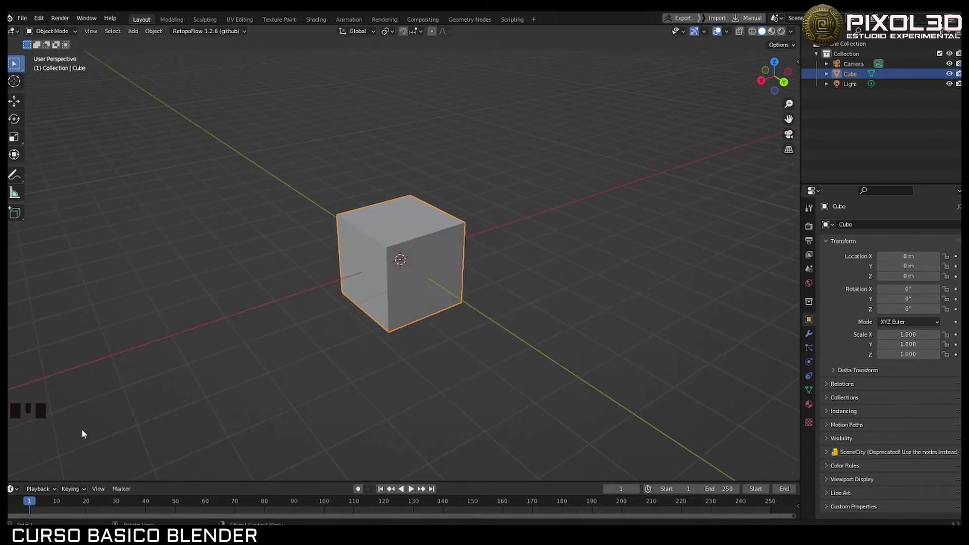
middle_drag(109, 352, 195, 355)
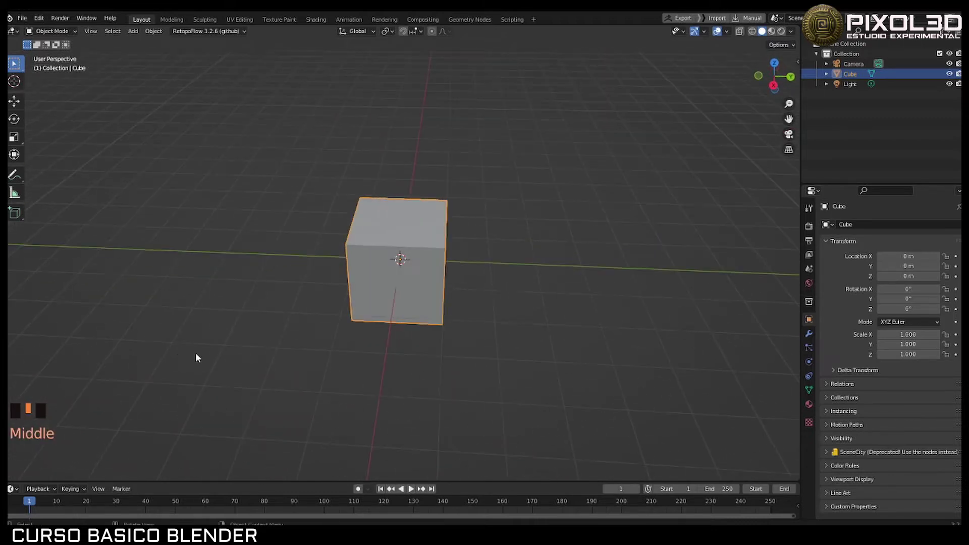
scroll(243, 368, down, 2)
scroll(242, 368, up, 4)
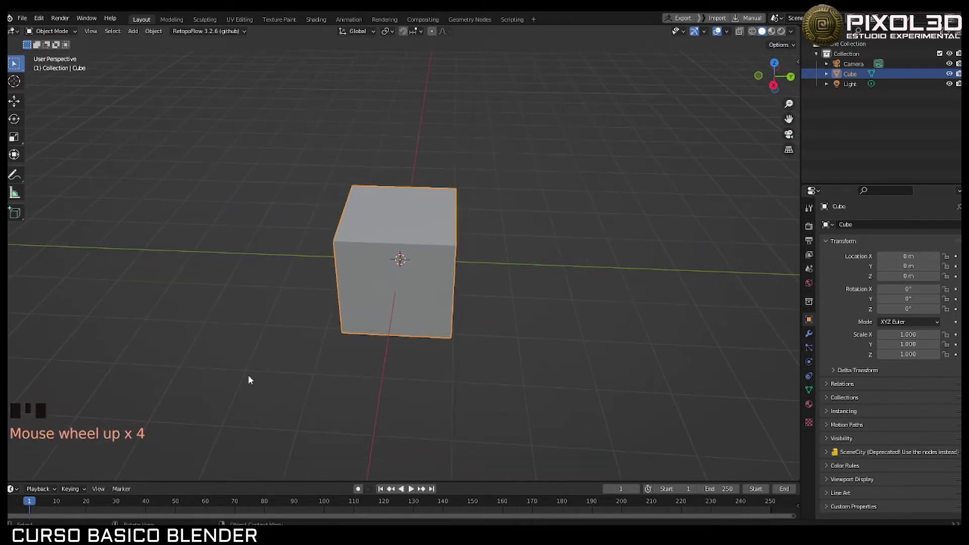
middle_drag(423, 360, 409, 364)
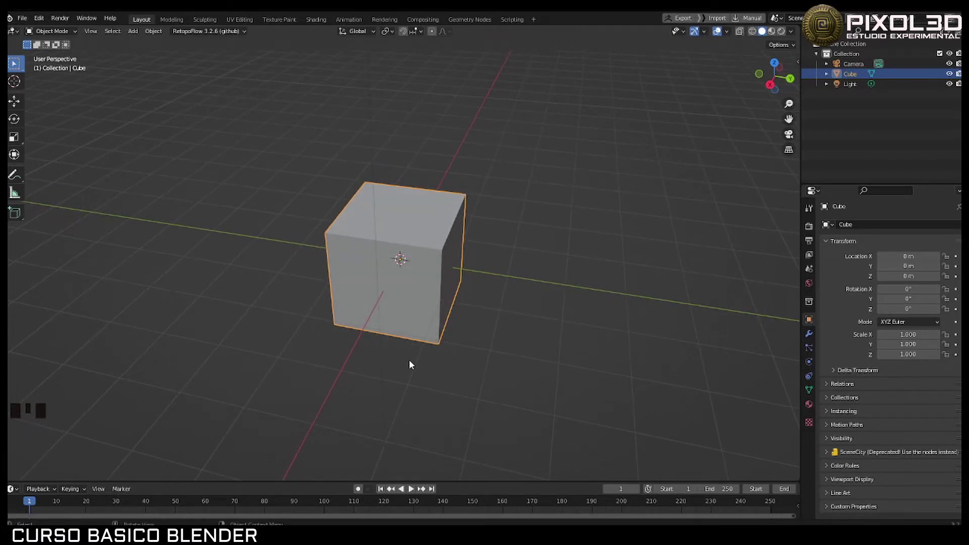
scroll(409, 363, down, 3)
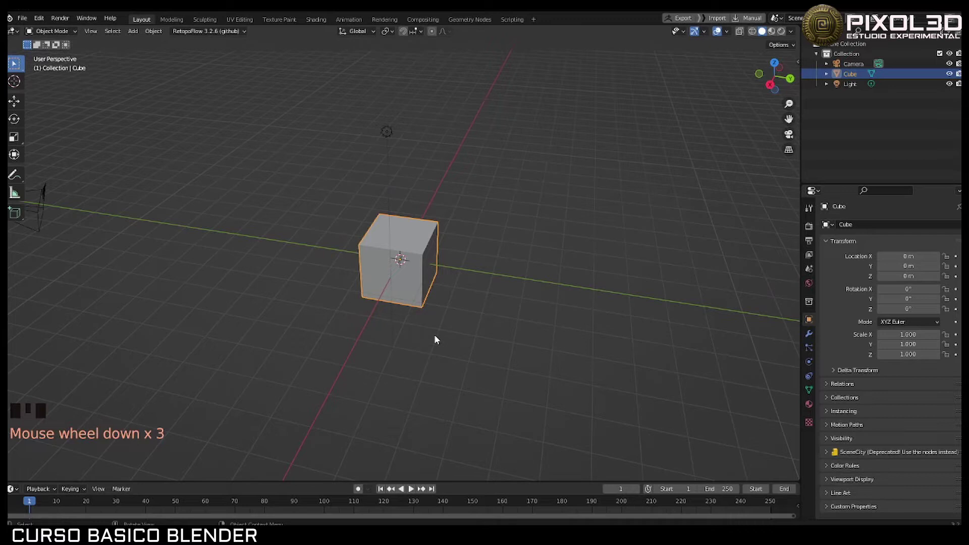
middle_drag(436, 322, 427, 324)
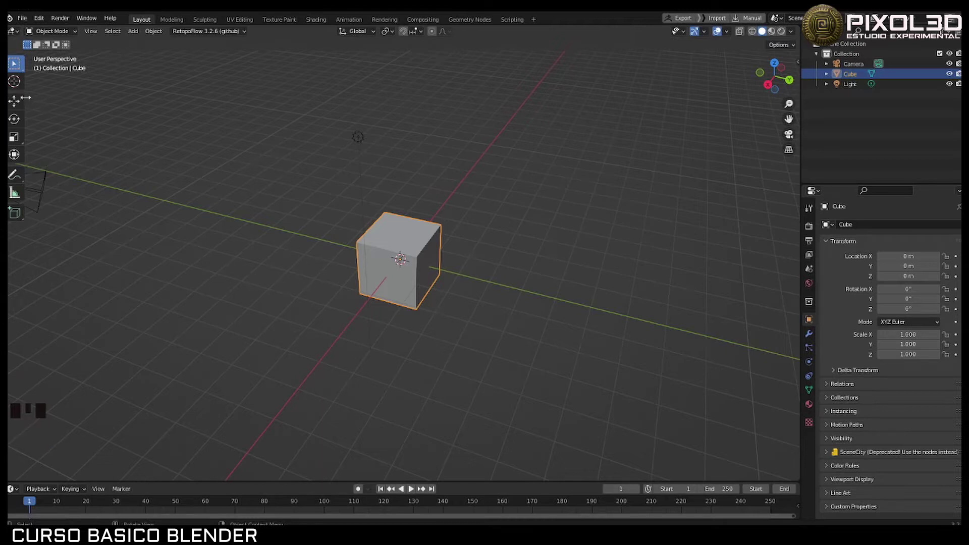
Step: Flatten the default cube along the Z axis to a Z scale of about 0.1 with the Scale tool
click(14, 136)
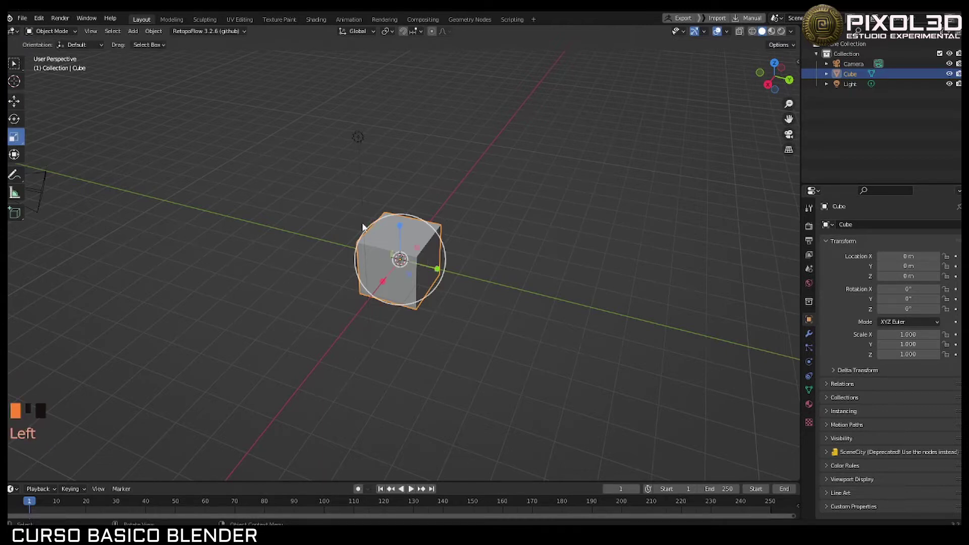
middle_drag(363, 227, 336, 210)
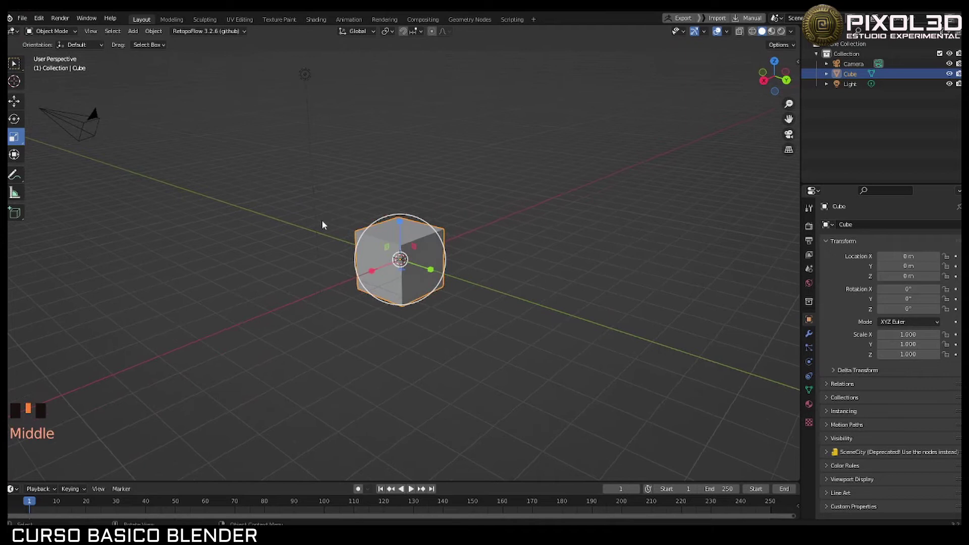
click(19, 102)
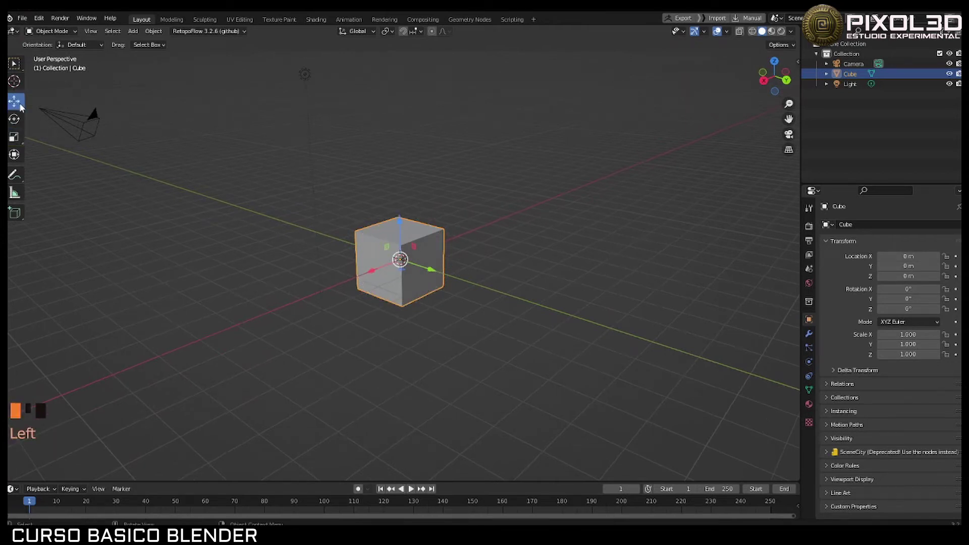
click(18, 140)
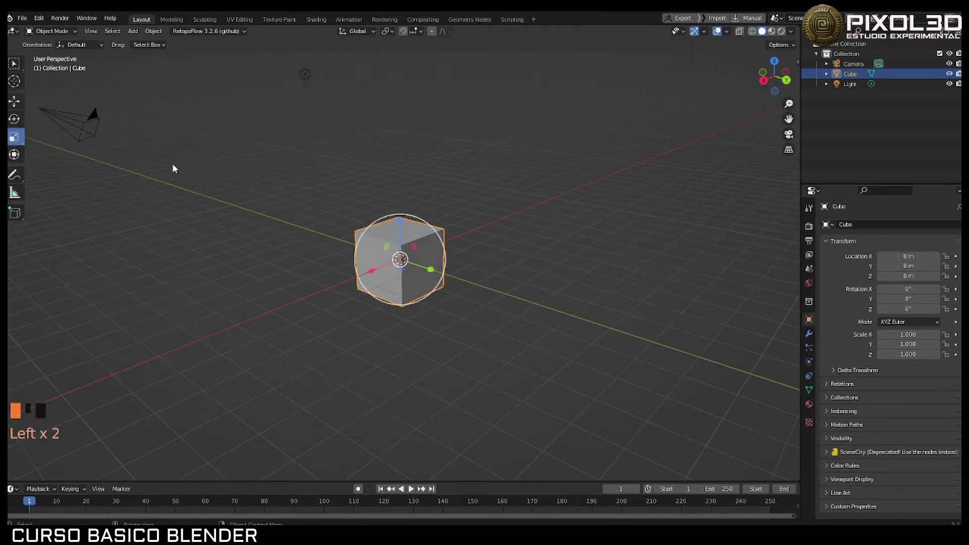
click(401, 226)
drag(402, 227, 399, 252)
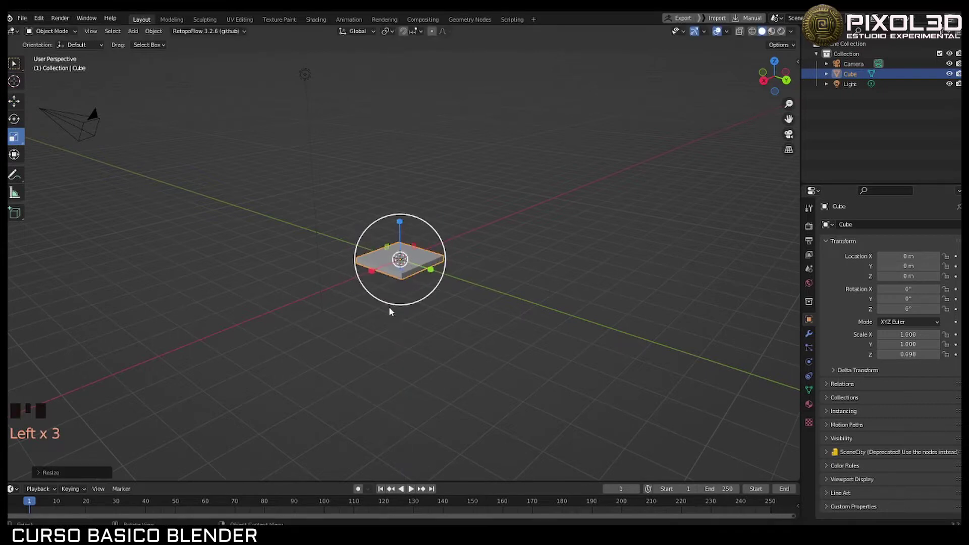
Step: Scale the flattened cube up uniformly until its X and Y scale are about 6.28
key(s)
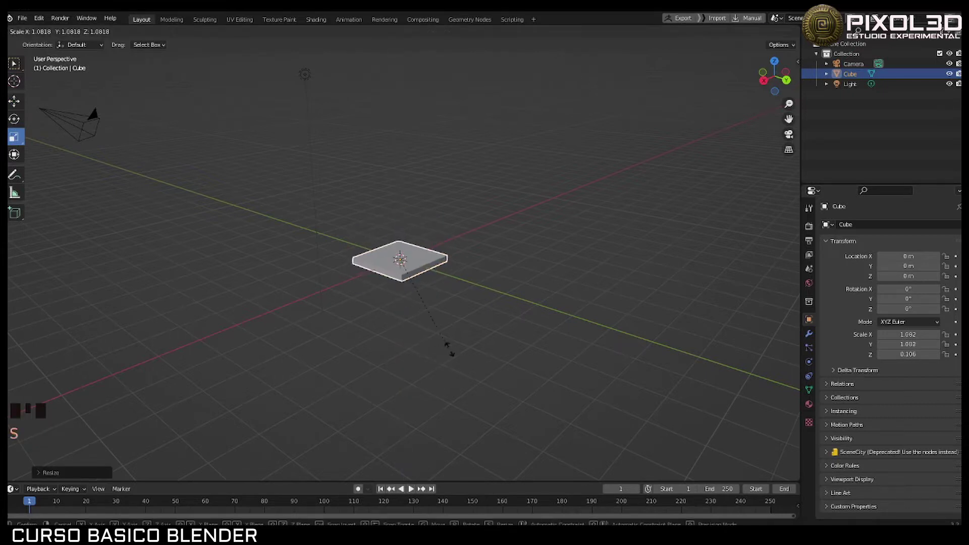
click(740, 378)
key(s)
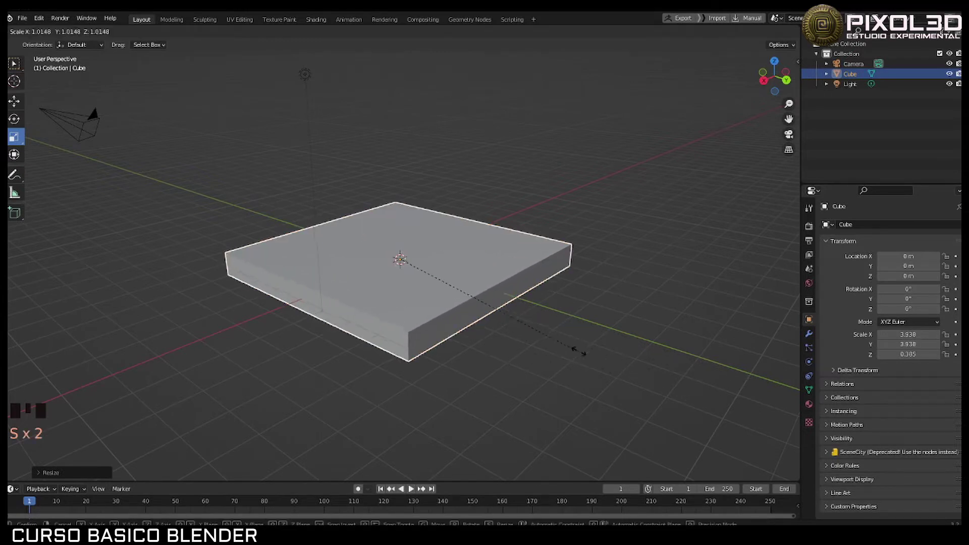
click(687, 371)
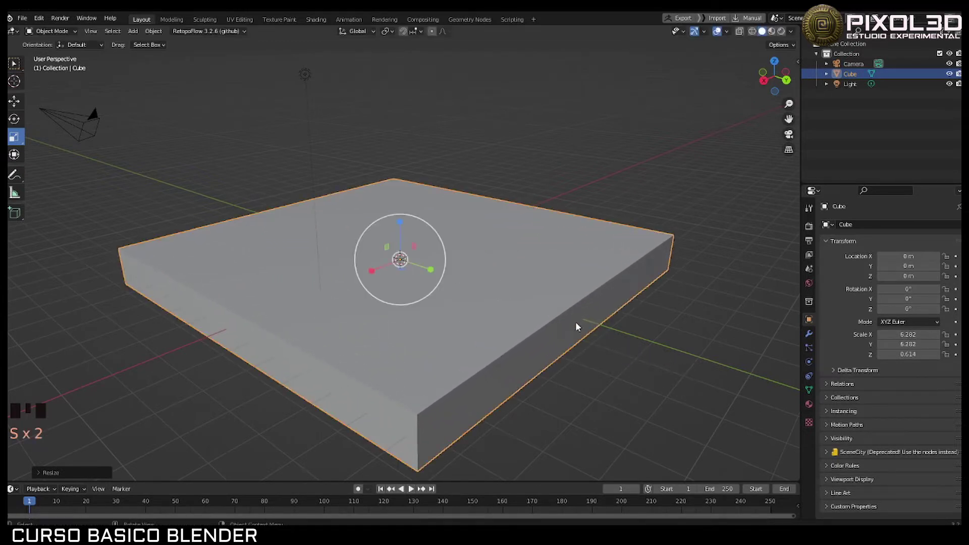
Step: Thin the enlarged slab along Z to a scale of about 0.11 and deselect it
drag(399, 228, 400, 259)
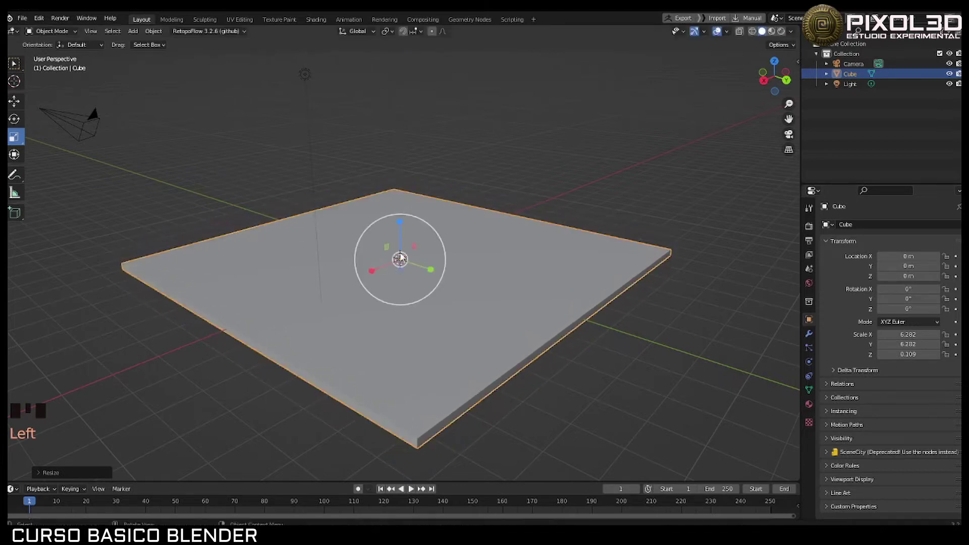
middle_drag(401, 260, 385, 295)
click(565, 182)
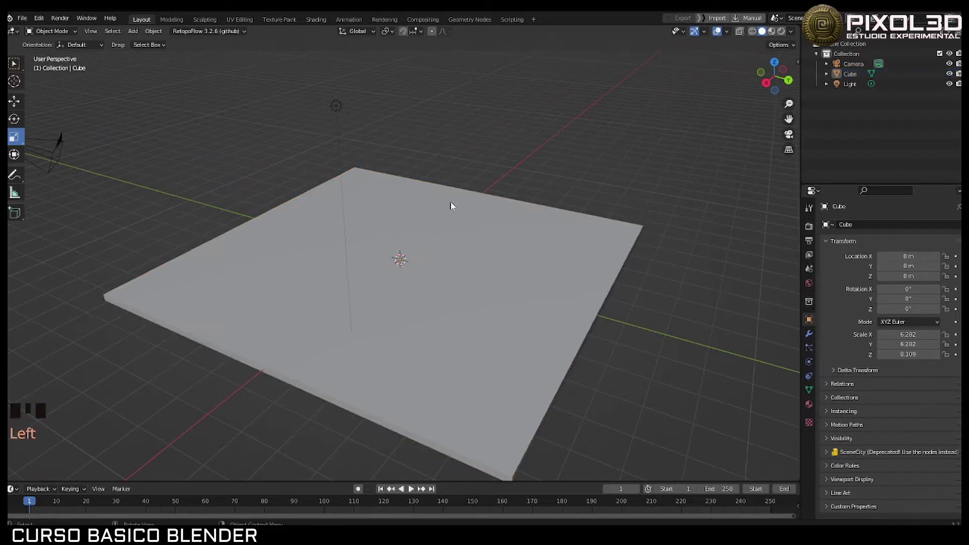
Step: Add a cylinder mesh at the centre of the slab
mouse_move(452, 205)
middle_down()
mouse_move(467, 219)
mouse_move(481, 211)
mouse_move(417, 210)
mouse_move(439, 210)
middle_up()
scroll(418, 209, down, 3)
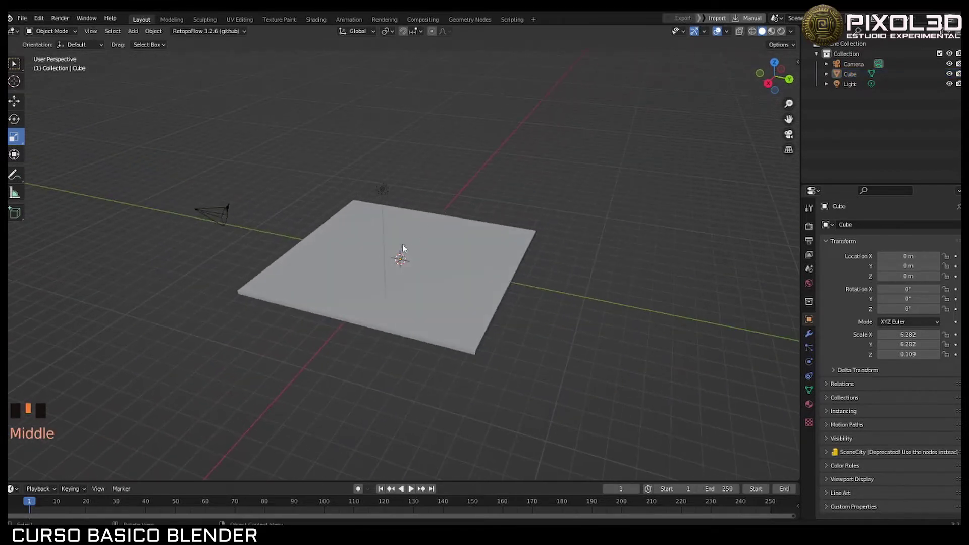
scroll(401, 252, up, 2)
mouse_move(400, 252)
middle_down()
mouse_move(427, 257)
mouse_move(389, 268)
middle_up()
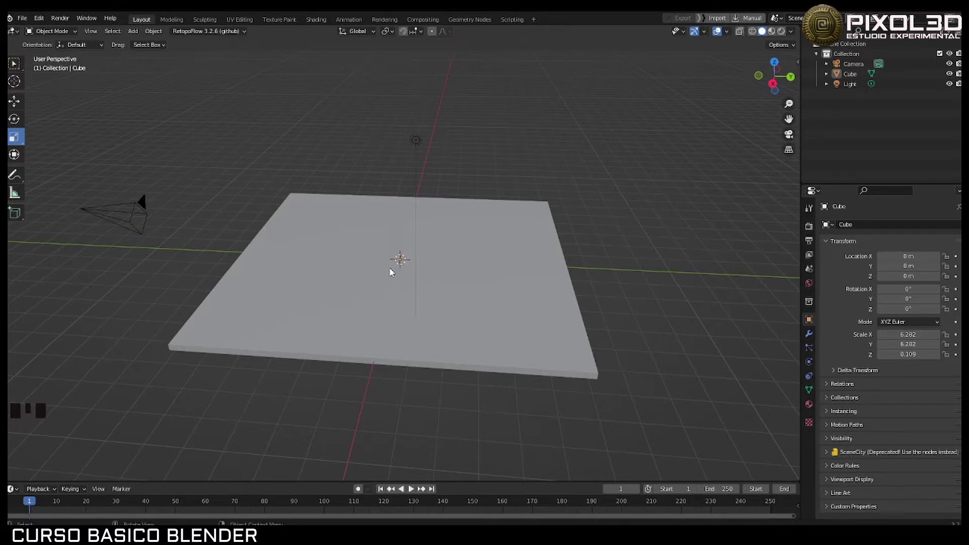
middle_drag(389, 268, 352, 288)
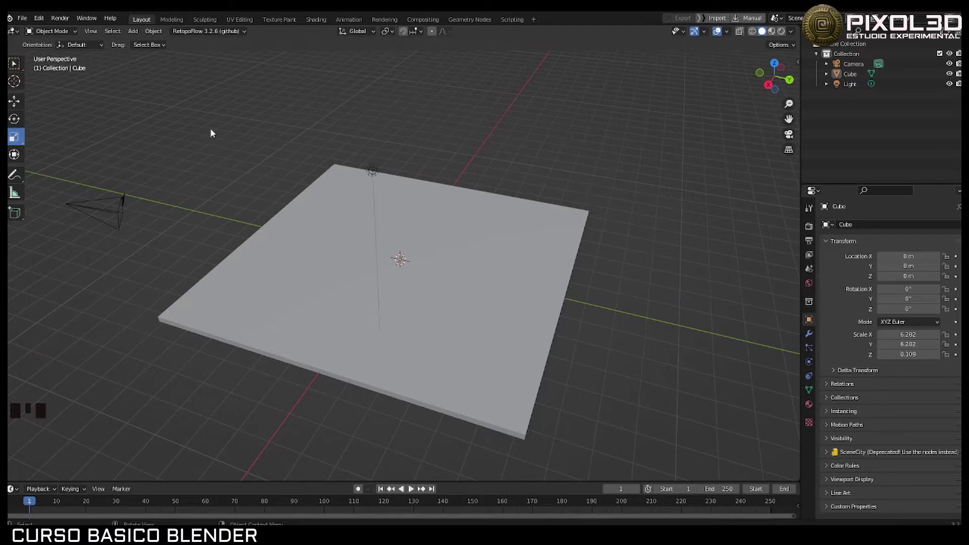
click(133, 31)
mouse_move(146, 42)
key(shift+a)
mouse_move(330, 220)
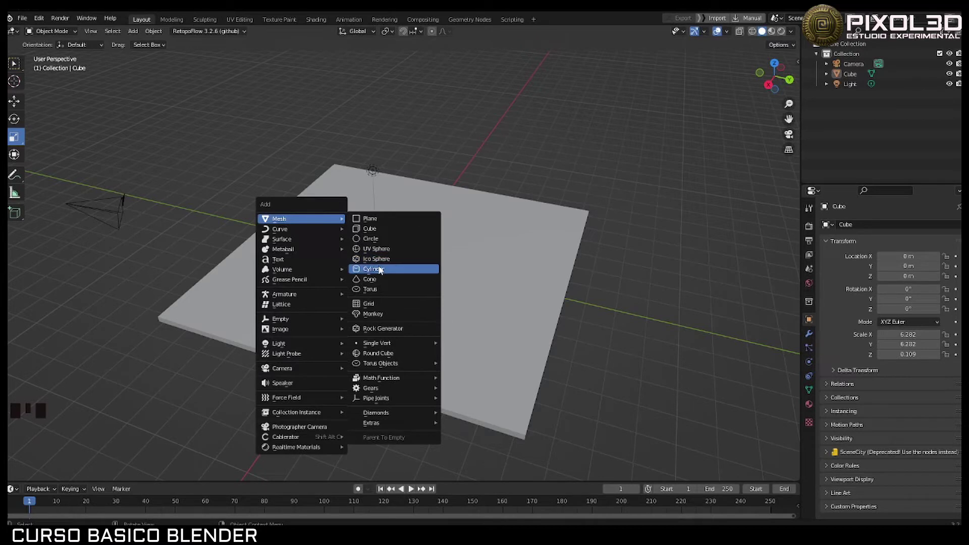
click(380, 270)
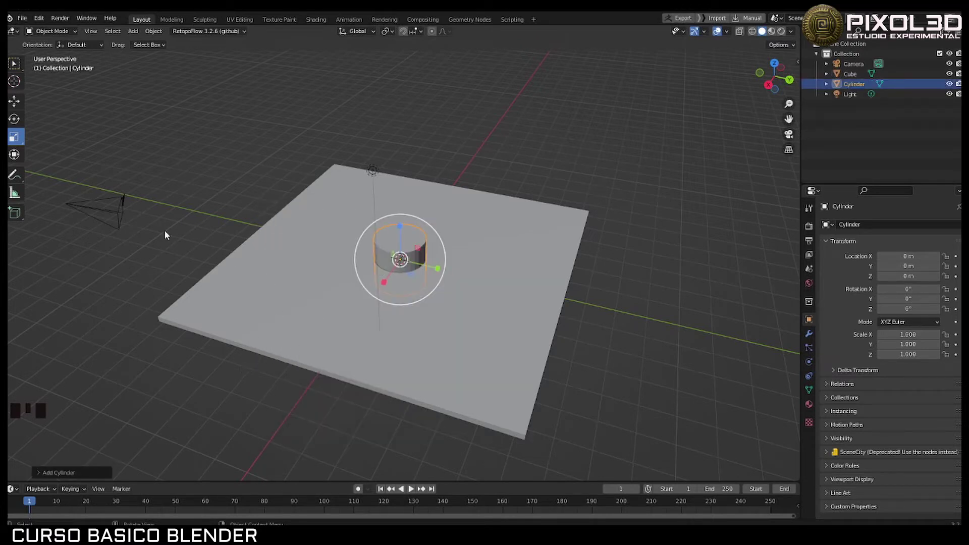
Step: Rotate the cylinder 90° about the Y axis so it lies flat, and display its transform values in the viewport
click(14, 119)
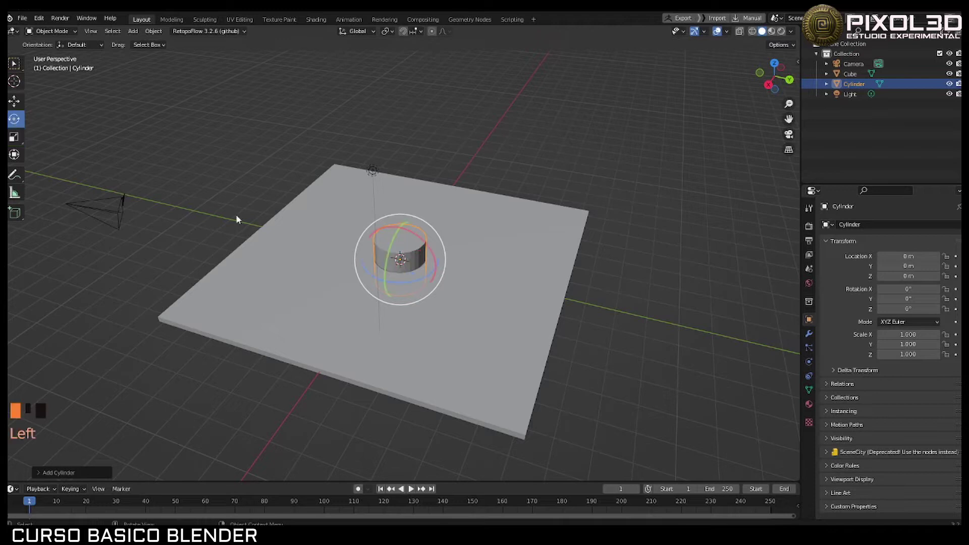
middle_drag(331, 242, 283, 240)
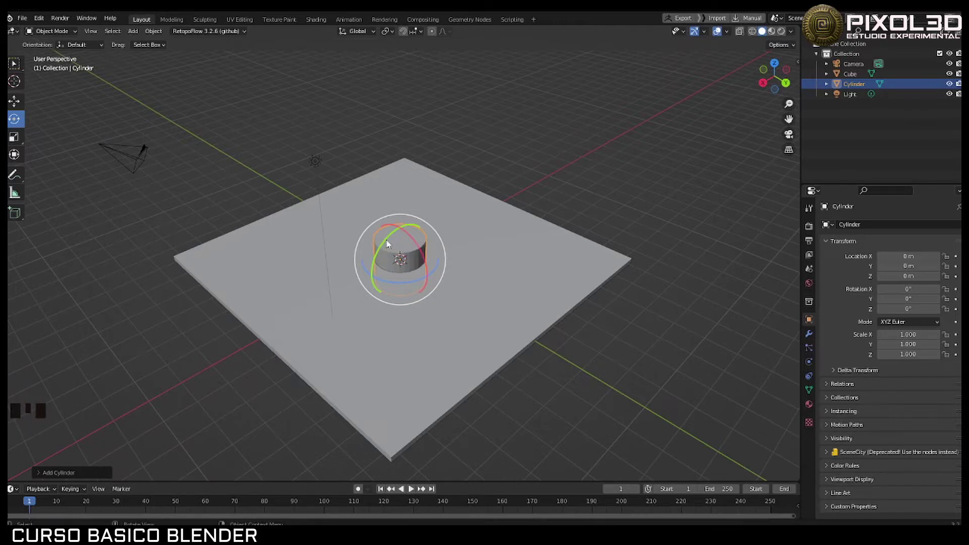
drag(386, 244, 366, 291)
middle_drag(351, 299, 401, 296)
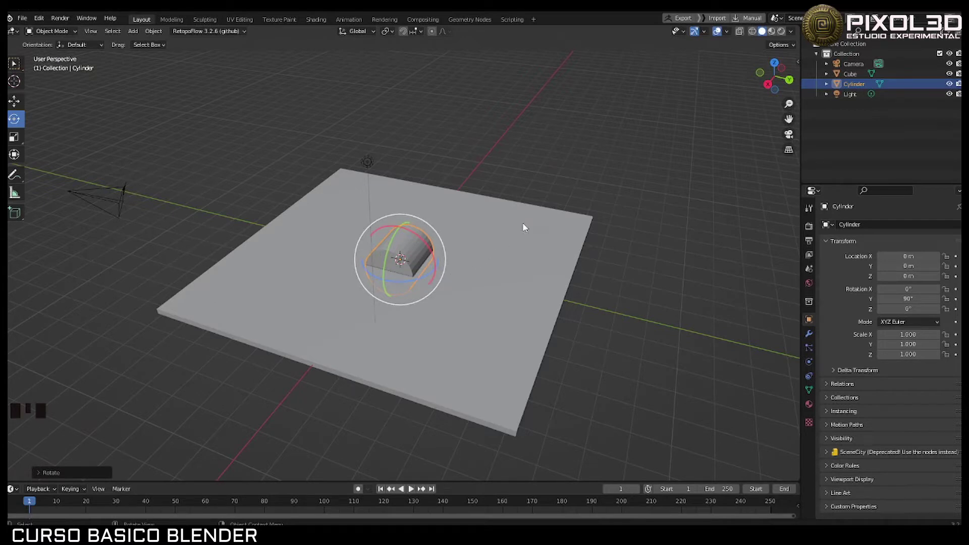
key(n)
click(791, 59)
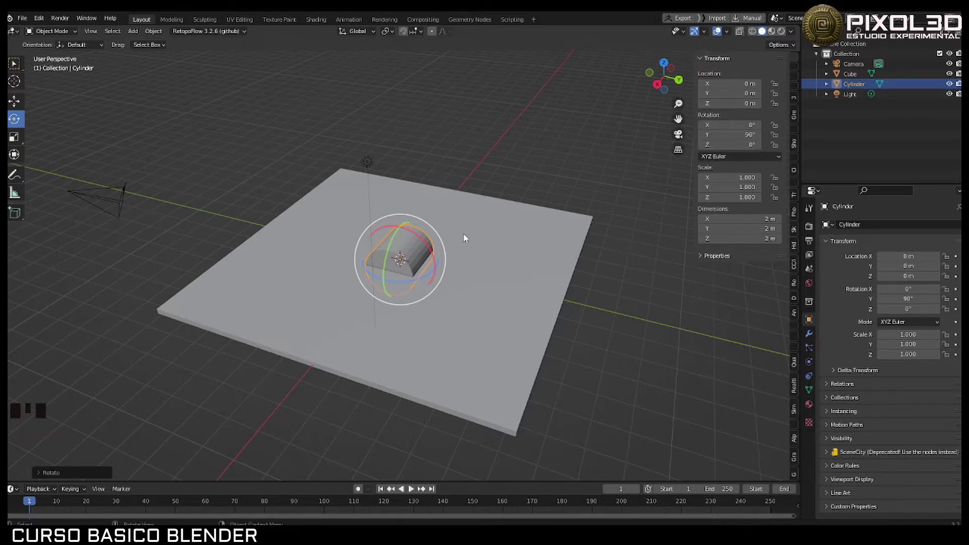
Step: Stretch the lying cylinder along the global X axis to a length of about 10.3 m
middle_drag(463, 234, 145, 145)
click(16, 102)
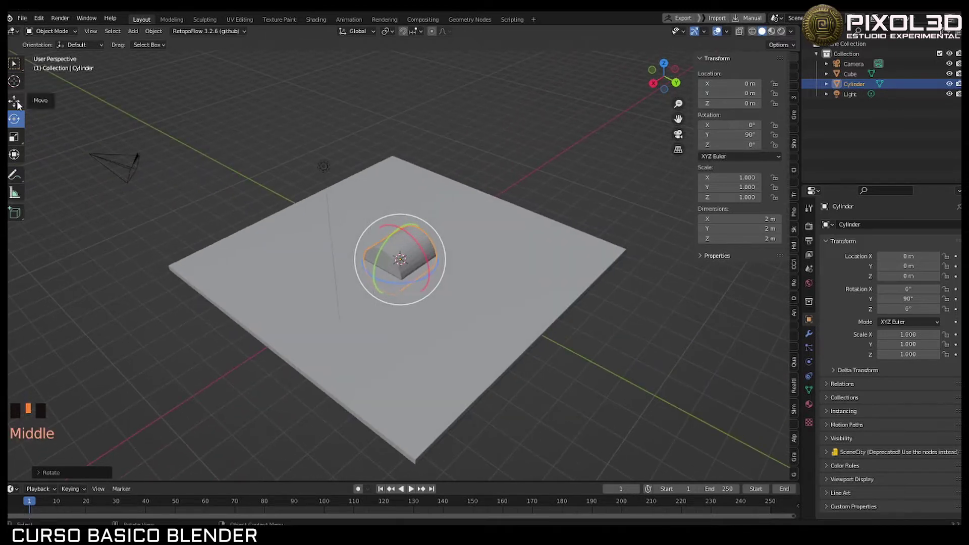
click(15, 138)
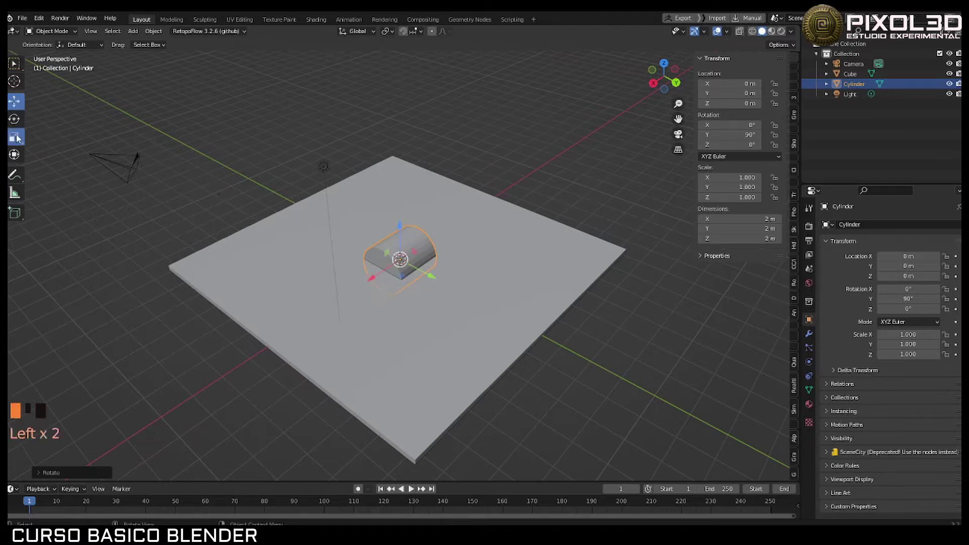
scroll(414, 267, up, 3)
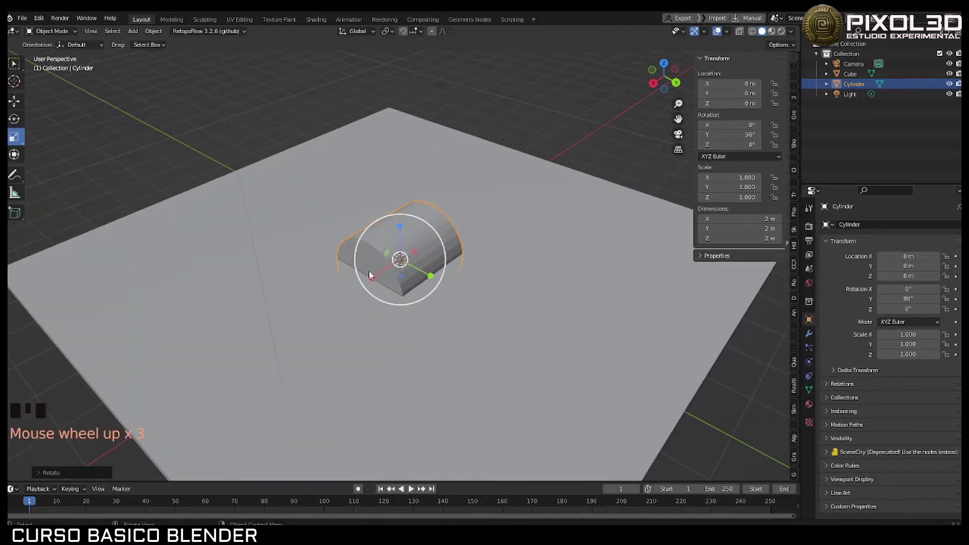
drag(372, 279, 234, 346)
middle_drag(343, 316, 376, 303)
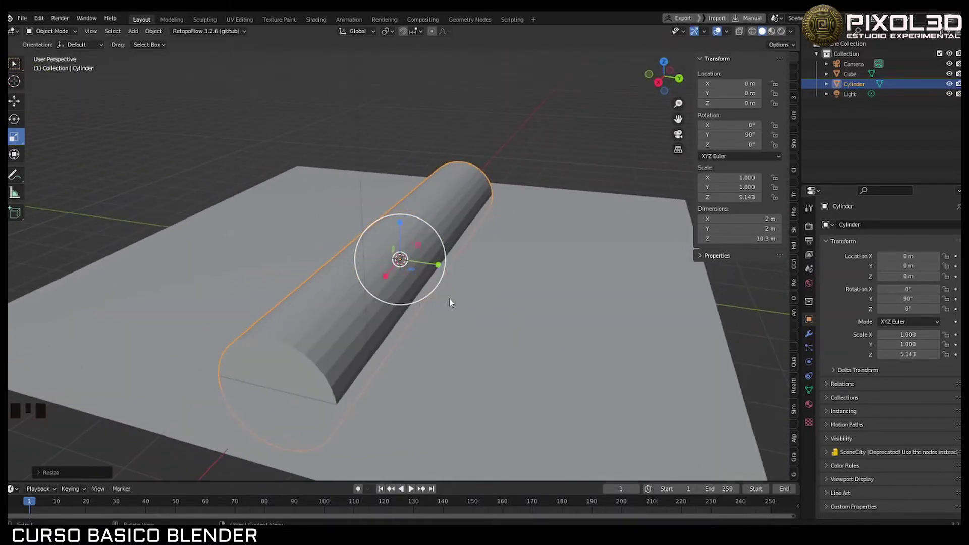
Step: Shrink the cylinder uniformly to about 0.45 m in diameter, and stretch it along X to a length of about 9.66 m
key(s)
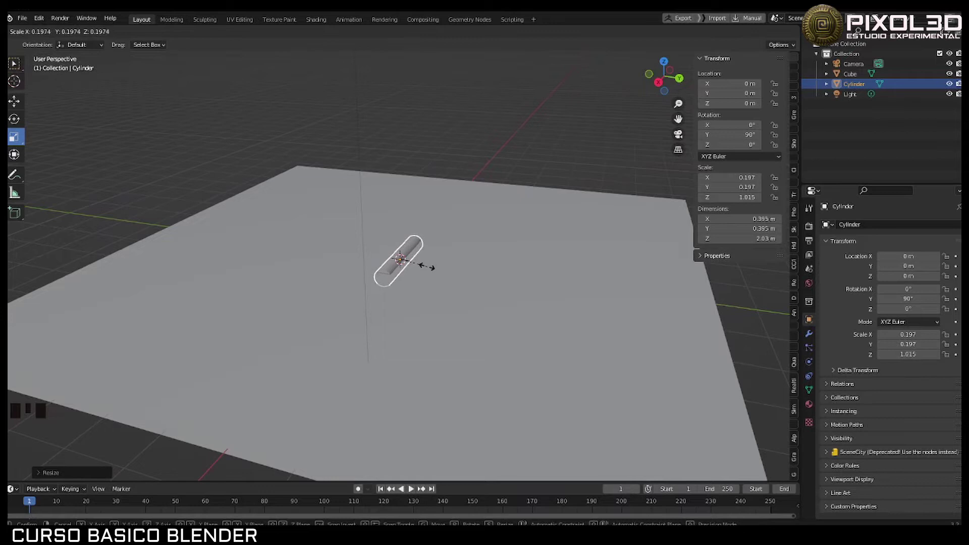
middle_drag(432, 266, 353, 277)
click(332, 279)
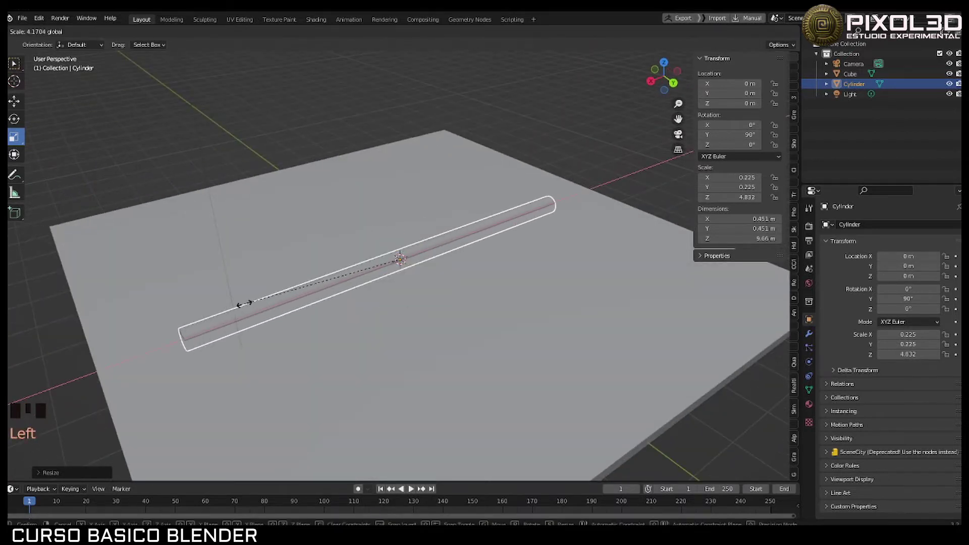
click(244, 303)
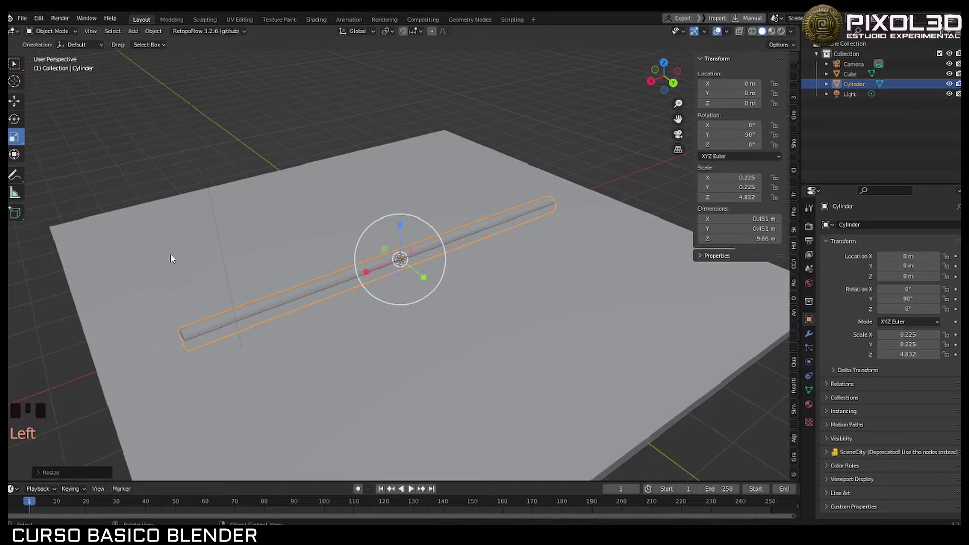
Step: Move the thin cylinder along the Y axis to about -5.77 m, near the slab's edge
click(14, 101)
middle_drag(198, 195, 282, 168)
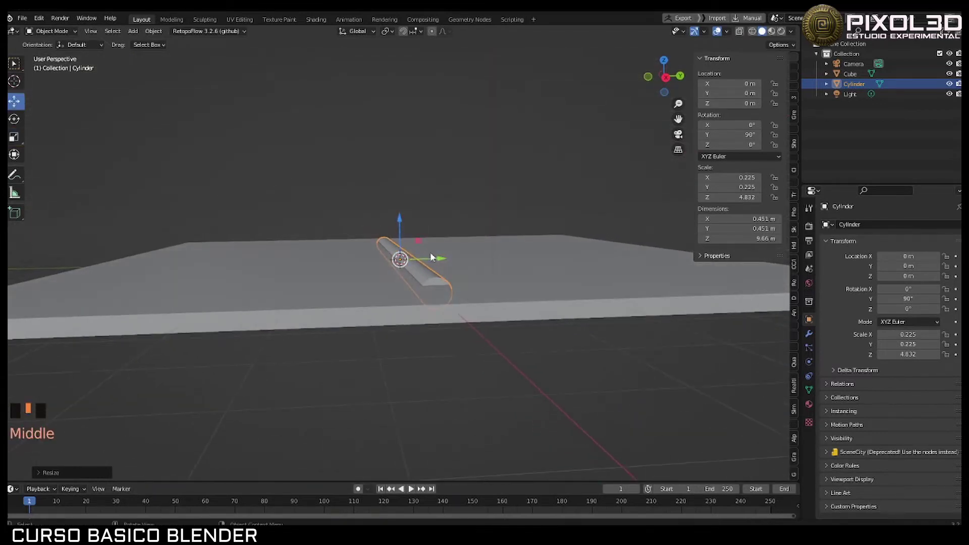
drag(442, 261, 244, 271)
shift+middle_drag(244, 271, 407, 281)
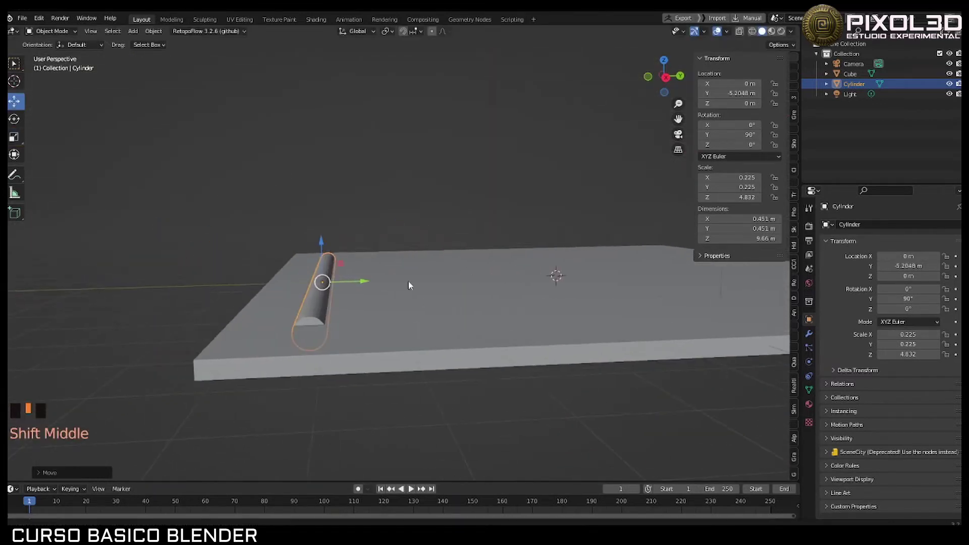
drag(361, 281, 335, 281)
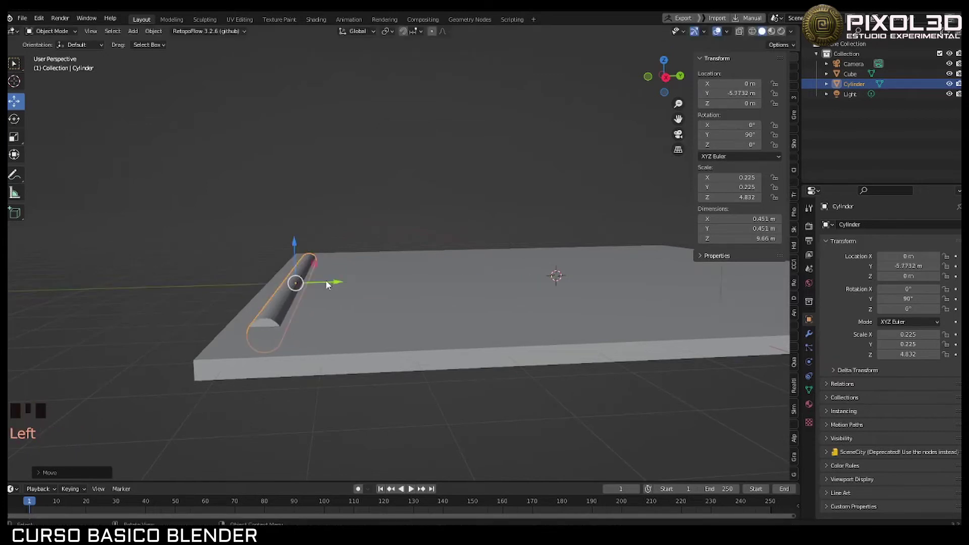
Step: Raise the thin cylinder along the Z axis to about 0.31 m so it rests on the slab
drag(293, 247, 292, 230)
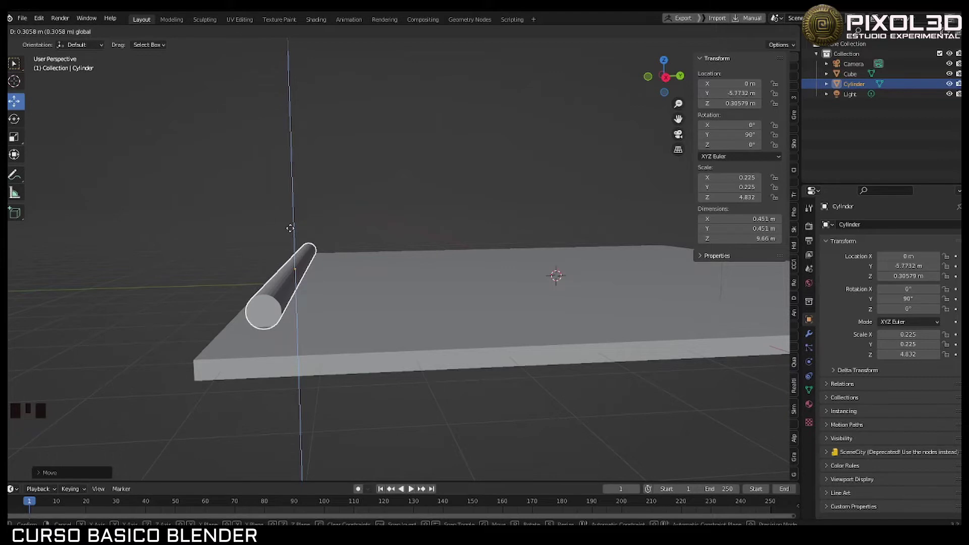
middle_drag(292, 231, 361, 309)
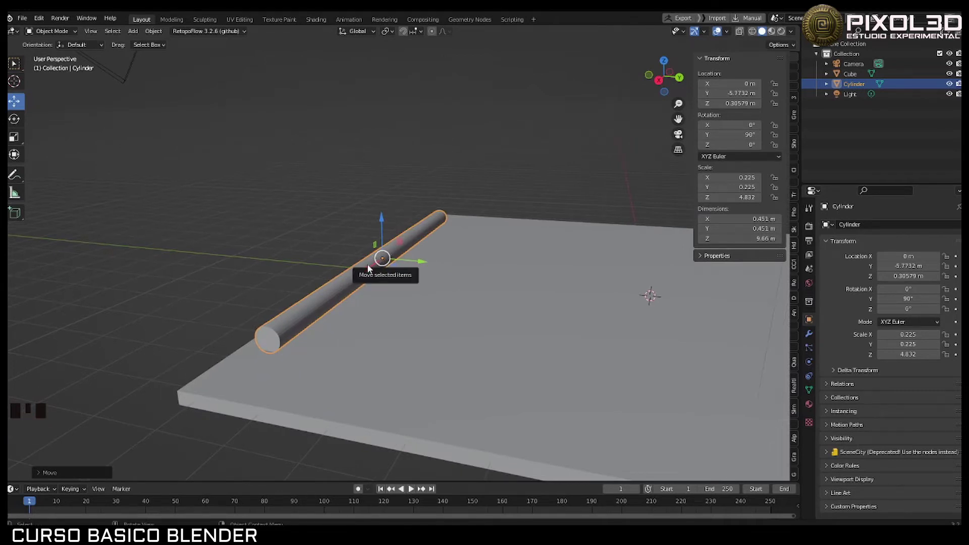
mouse_move(400, 316)
middle_down()
mouse_move(424, 324)
mouse_move(402, 310)
middle_up()
Step: Copy and paste the cylinder, and raise the copy along Z to about 0.72 m so it sits on the first one
key(ctrl+c)
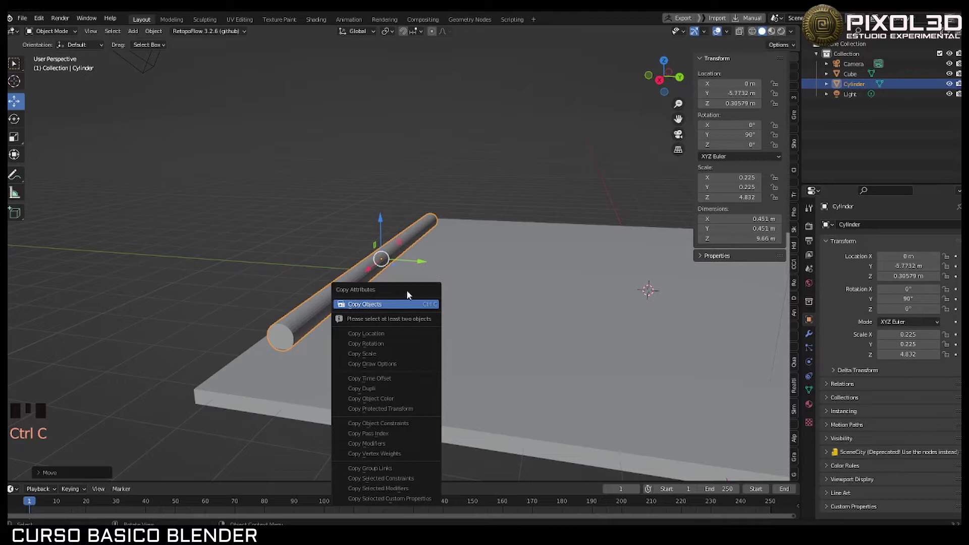
click(397, 304)
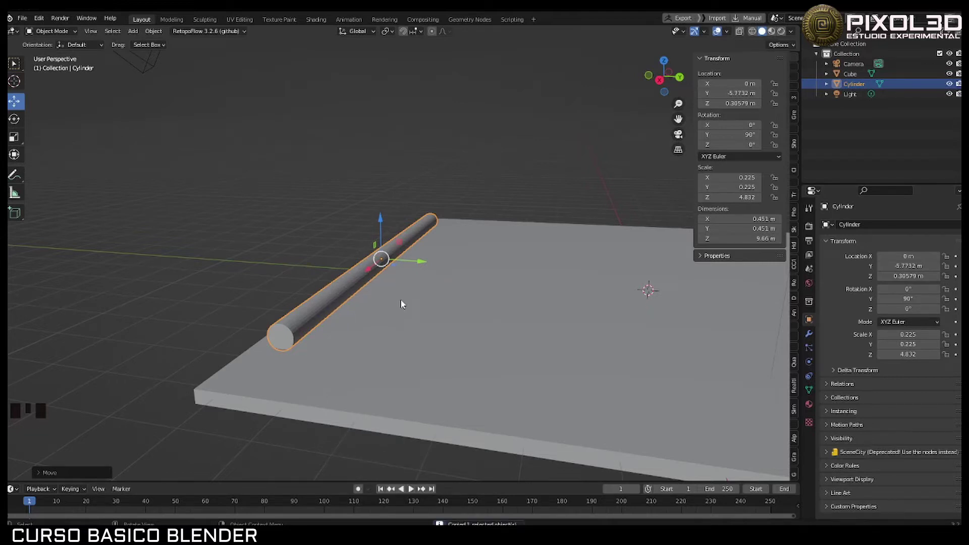
key(ctrl+v)
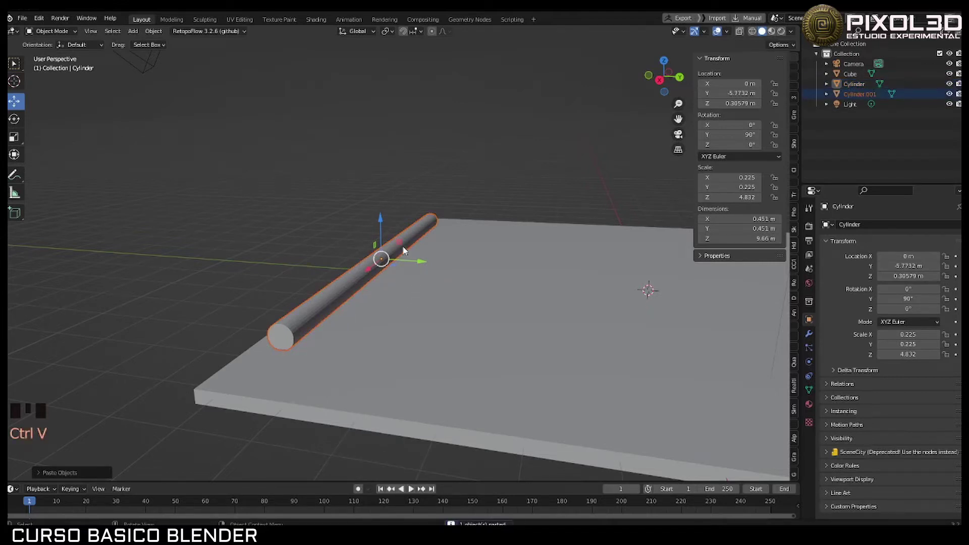
drag(381, 219, 376, 200)
click(376, 200)
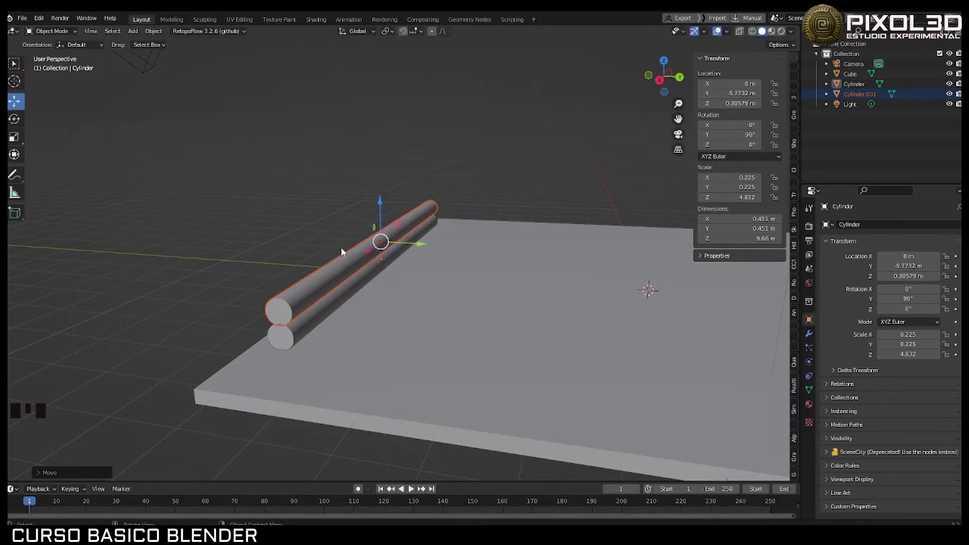
mouse_move(360, 268)
middle_down()
mouse_move(389, 264)
mouse_move(354, 275)
mouse_move(405, 266)
mouse_move(370, 274)
mouse_move(396, 266)
mouse_move(377, 271)
middle_up()
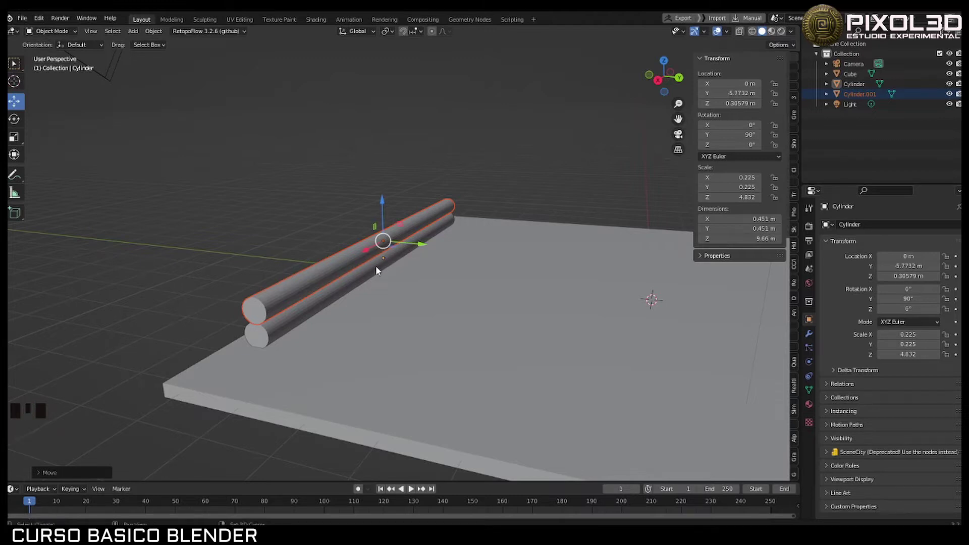
Step: Duplicate the upper cylinder in place and raise the copy along Z to about 1.14 m as the third log
key(shift+d)
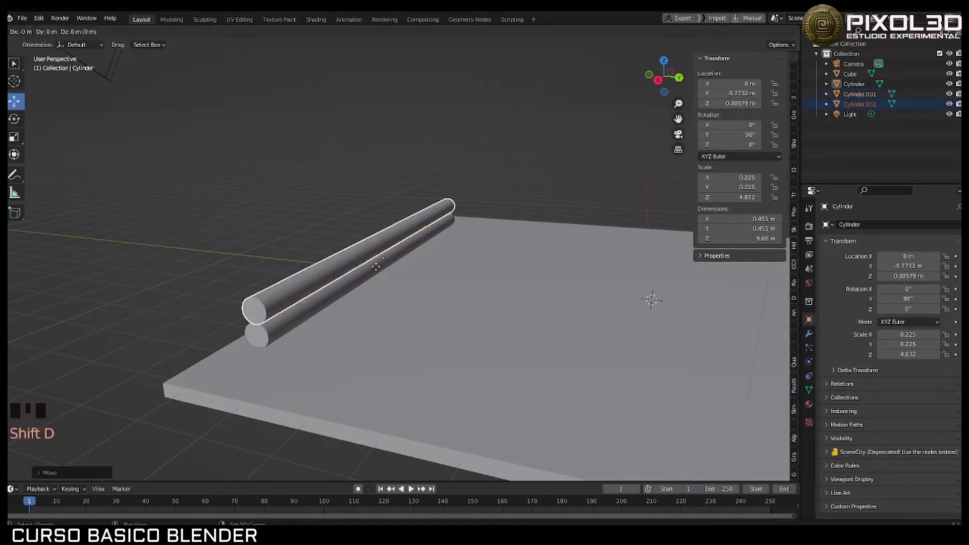
right_click(380, 243)
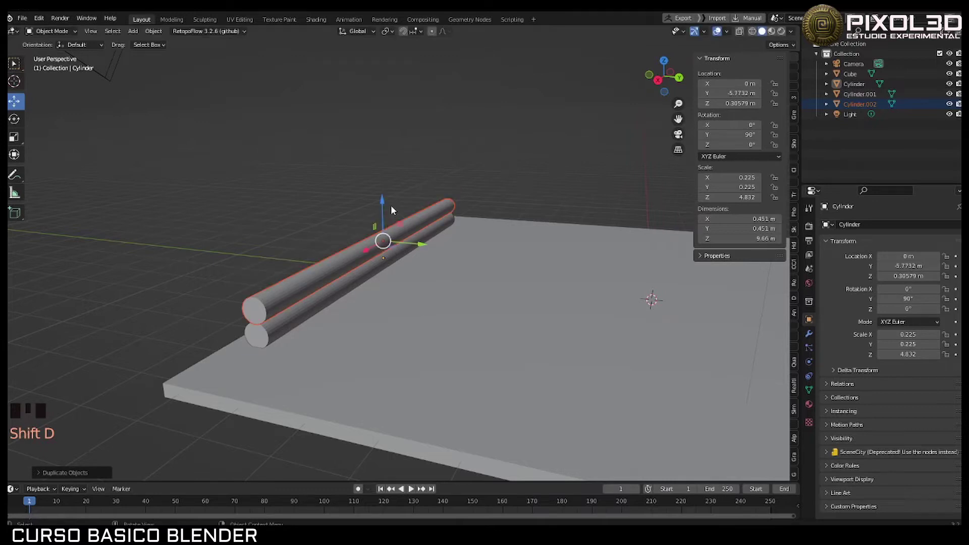
mouse_move(382, 200)
mouse_down()
mouse_move(372, 173)
mouse_move(374, 186)
mouse_up()
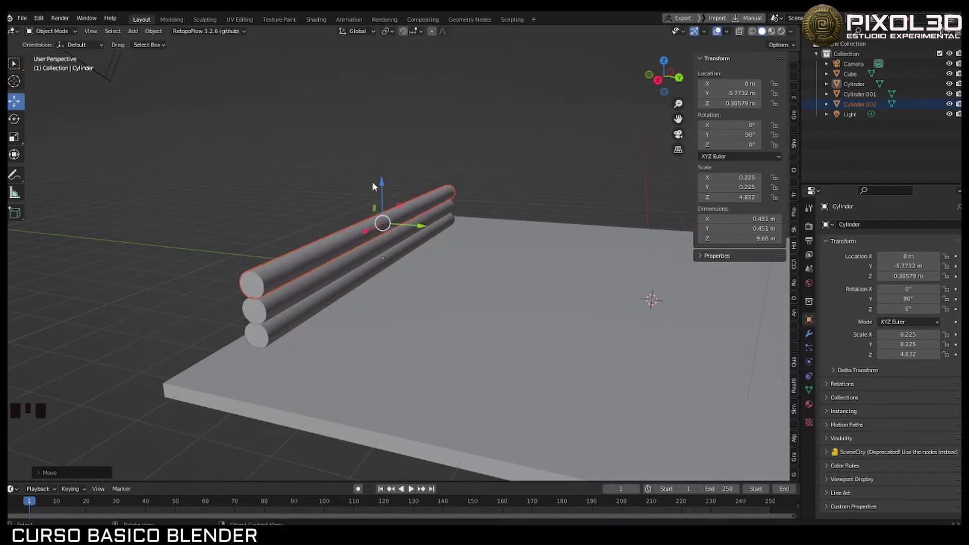
mouse_move(323, 227)
middle_down()
mouse_move(431, 216)
mouse_move(324, 230)
mouse_move(332, 226)
middle_up()
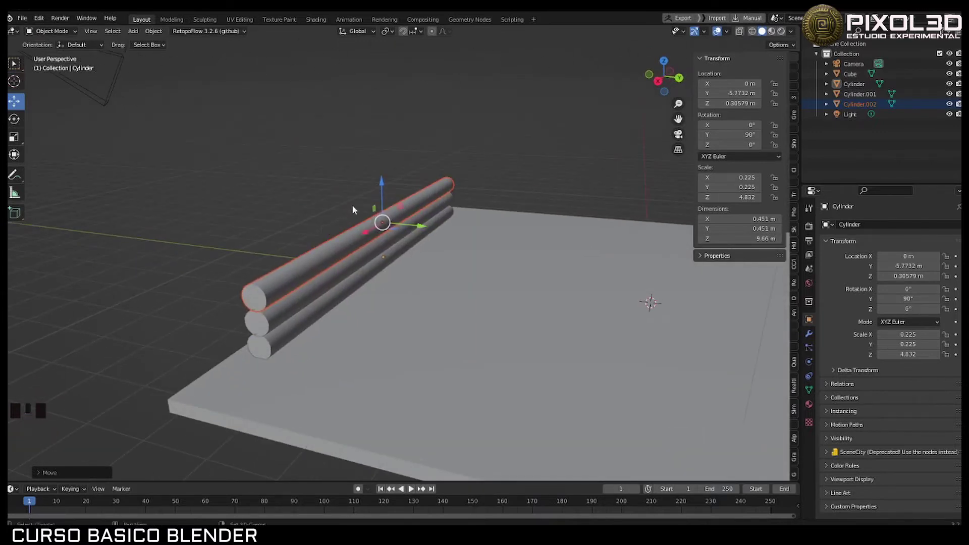
Step: Duplicate the third cylinder in place and raise the copy along Z to stack it as the fourth log
key(shift+d)
right_click(378, 192)
drag(388, 185, 367, 162)
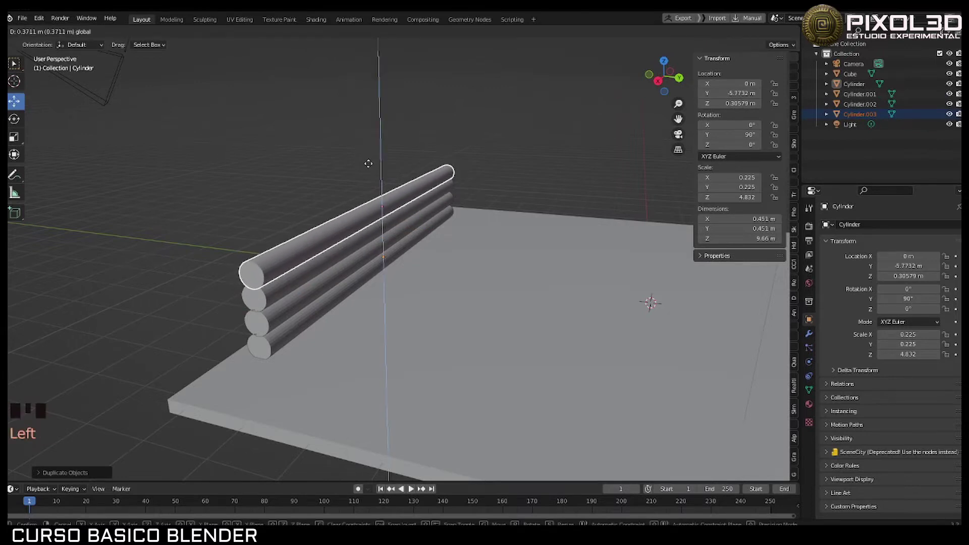
mouse_move(340, 238)
middle_down()
mouse_move(335, 222)
mouse_move(327, 236)
middle_up()
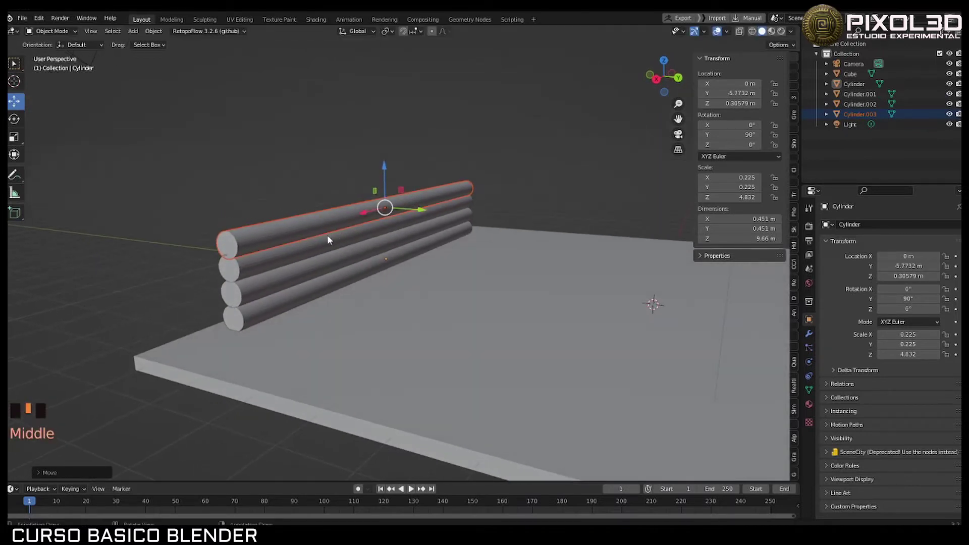
Step: Duplicate all four stacked cylinders together and raise the copies on top, with the lowest copy at about 1.90 m in Z
shift+click(303, 250)
shift+click(310, 274)
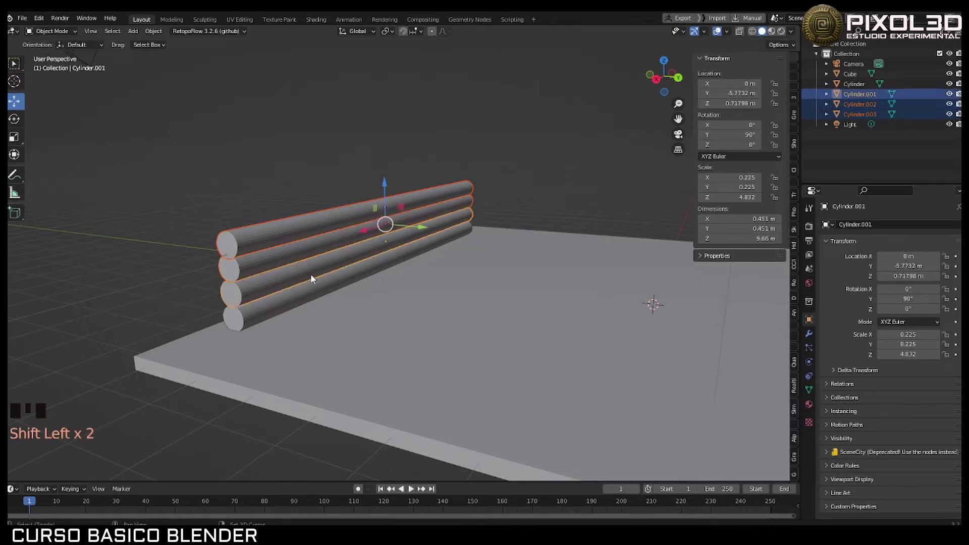
shift+click(312, 282)
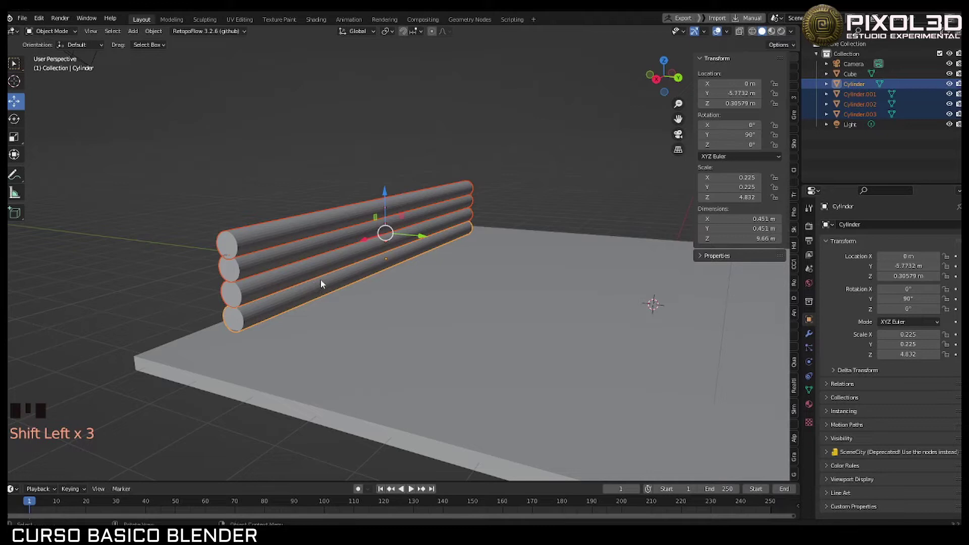
key(shift+d)
right_click(328, 274)
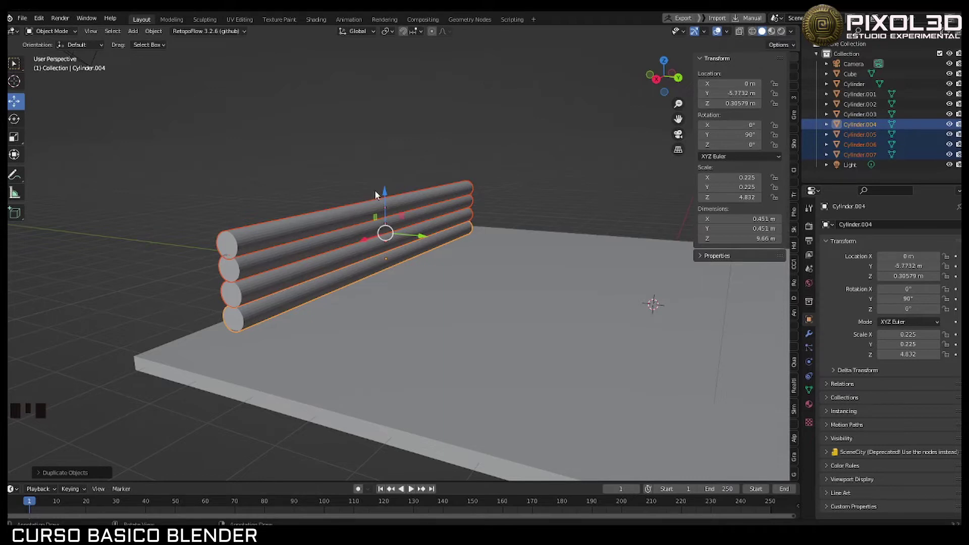
drag(385, 196, 376, 118)
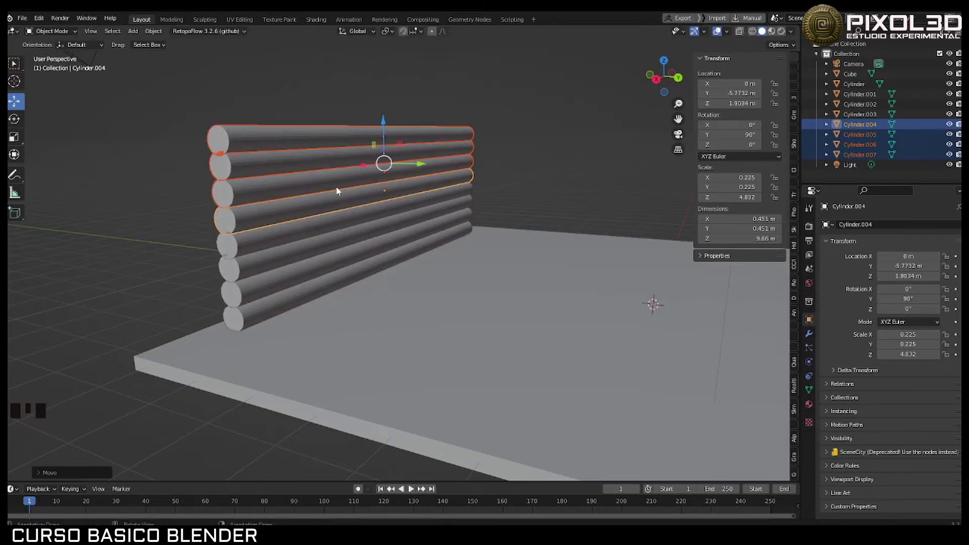
mouse_move(335, 186)
middle_down()
mouse_move(398, 205)
mouse_move(467, 186)
mouse_move(429, 199)
mouse_move(305, 199)
mouse_move(346, 199)
middle_up()
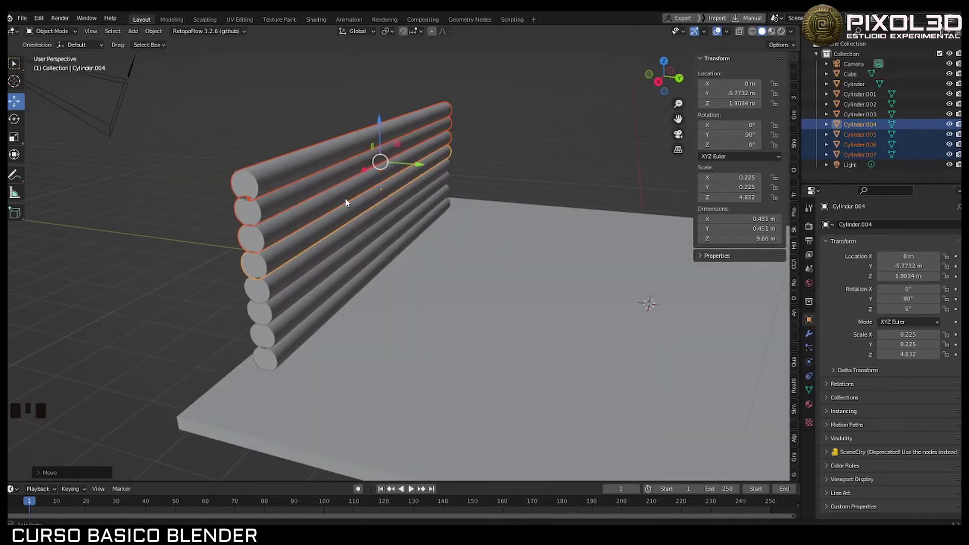
Step: Duplicate the upper four cylinders and raise the copies to complete a twelve-log wall, with the lowest copy at about 3.51 m in Z
key(shift+d)
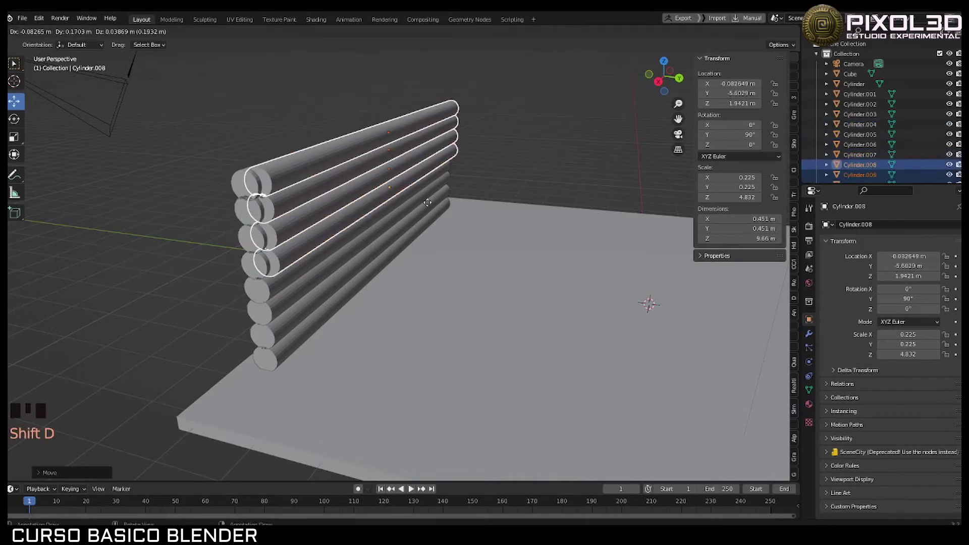
right_click(412, 188)
drag(378, 119, 373, 41)
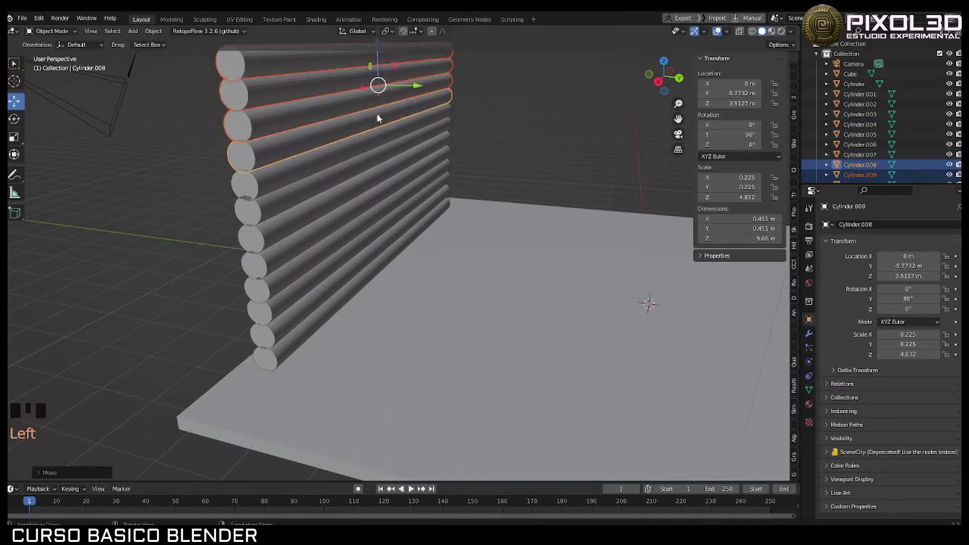
scroll(376, 113, down, 3)
middle_drag(377, 113, 404, 180)
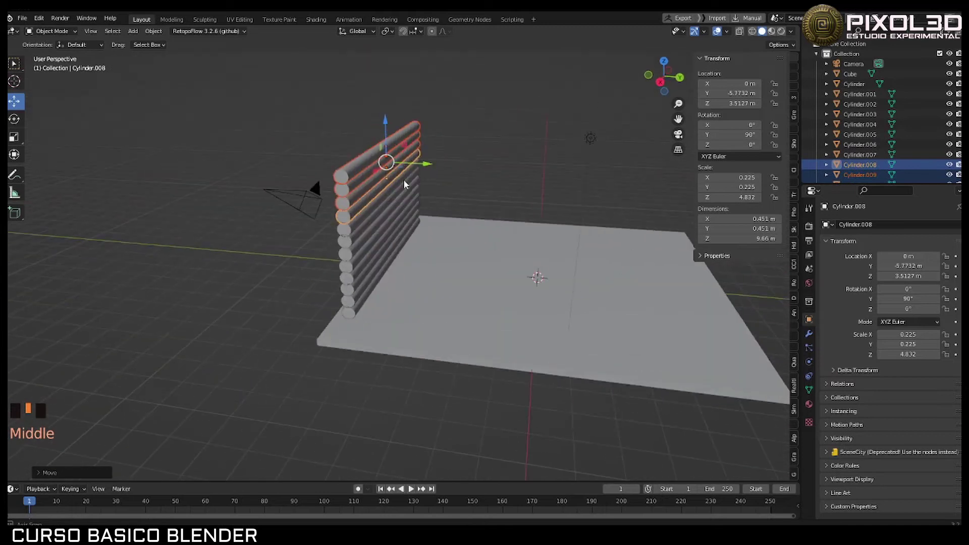
mouse_move(484, 217)
middle_down()
mouse_move(384, 213)
mouse_move(473, 221)
middle_up()
Step: Select all twelve cylinders of the wall, duplicate them, and move the copy along Y to about 5.72 m at the slab's opposite edge
scroll(385, 230, up, 2)
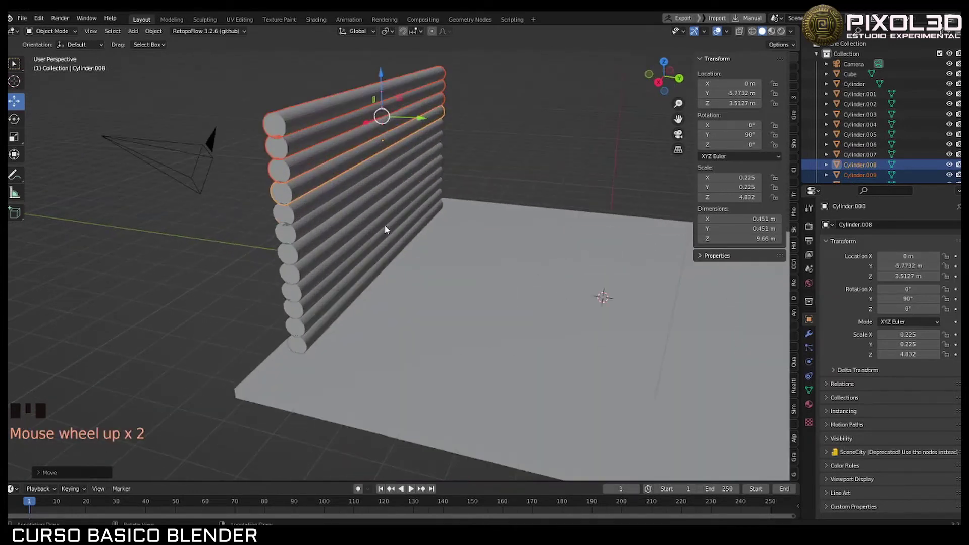
middle_drag(374, 231, 350, 225)
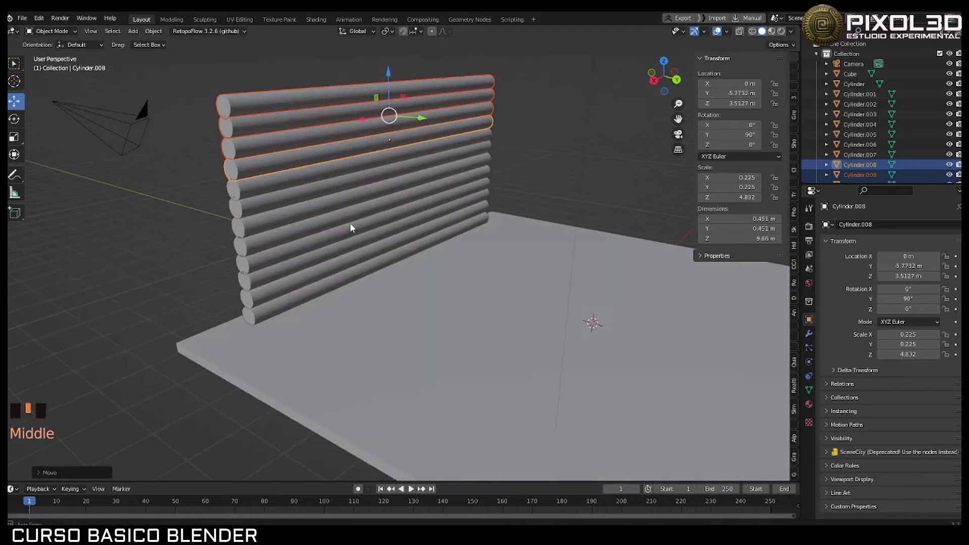
shift+click(288, 182)
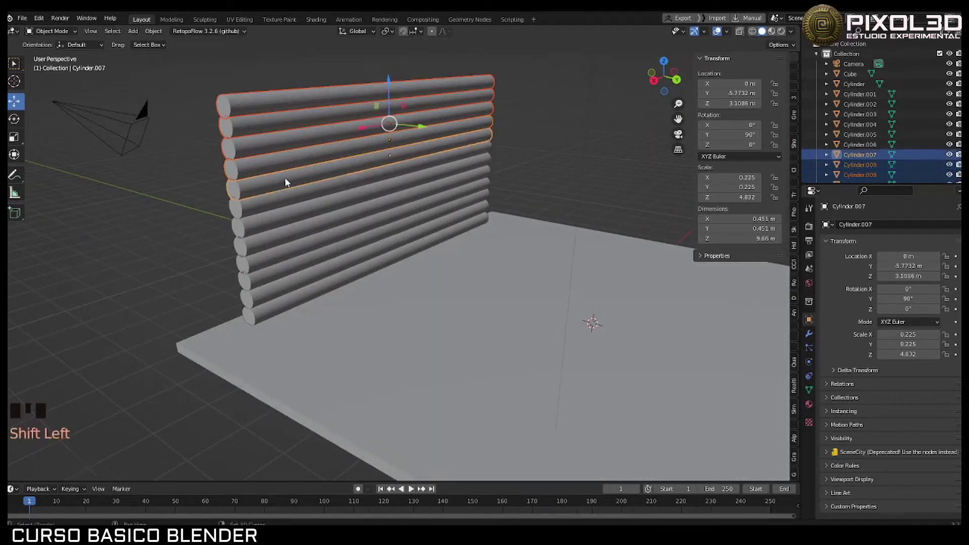
shift+click(297, 209)
shift+click(303, 222)
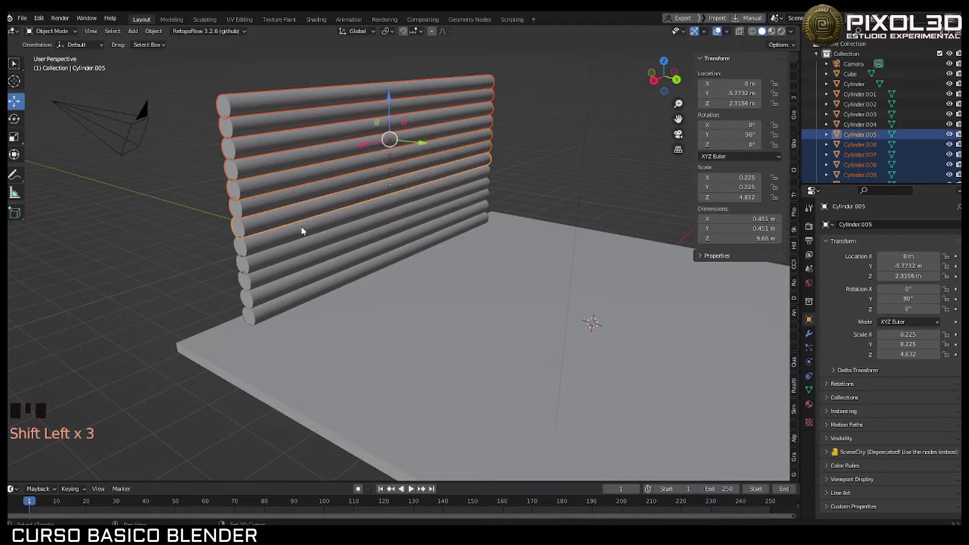
shift+click(302, 231)
shift+click(306, 254)
shift+click(310, 268)
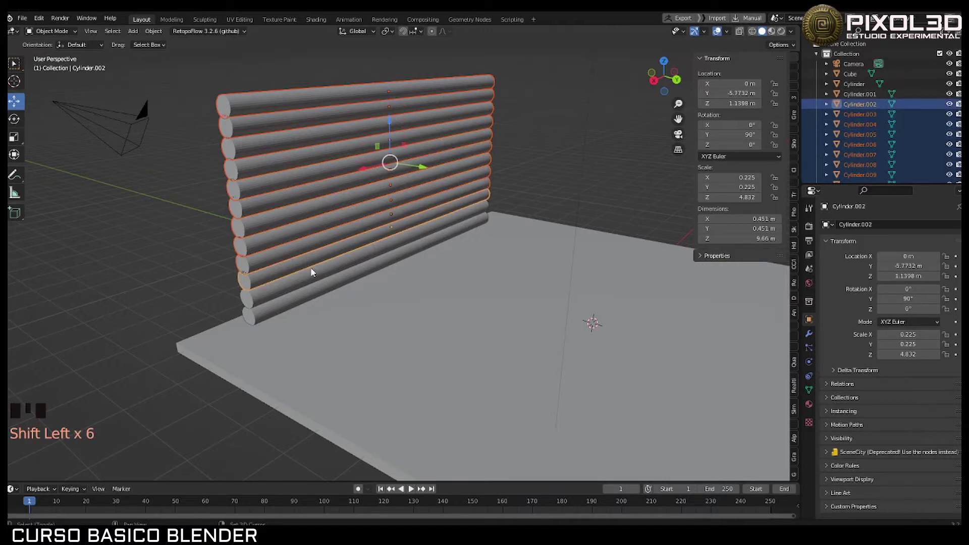
shift+click(314, 280)
shift+click(315, 286)
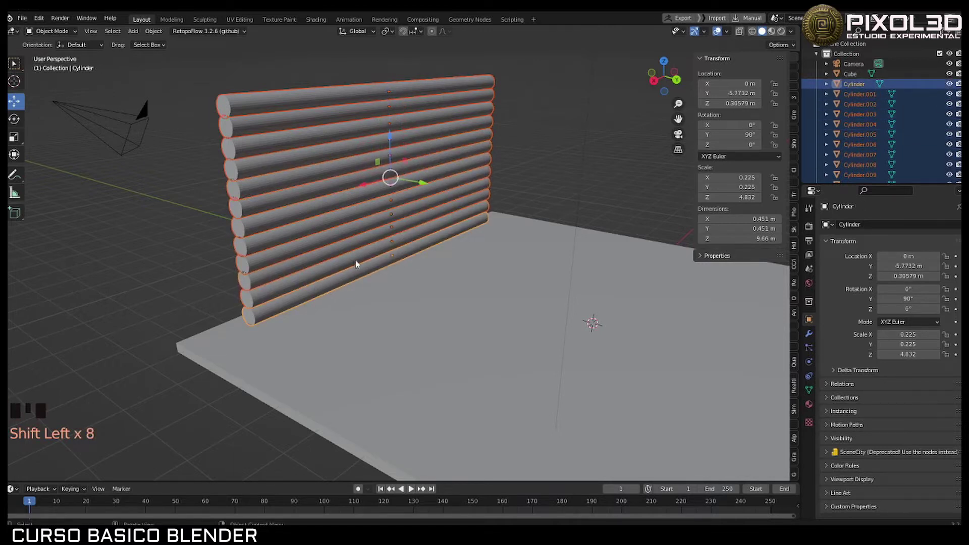
scroll(362, 253, down, 2)
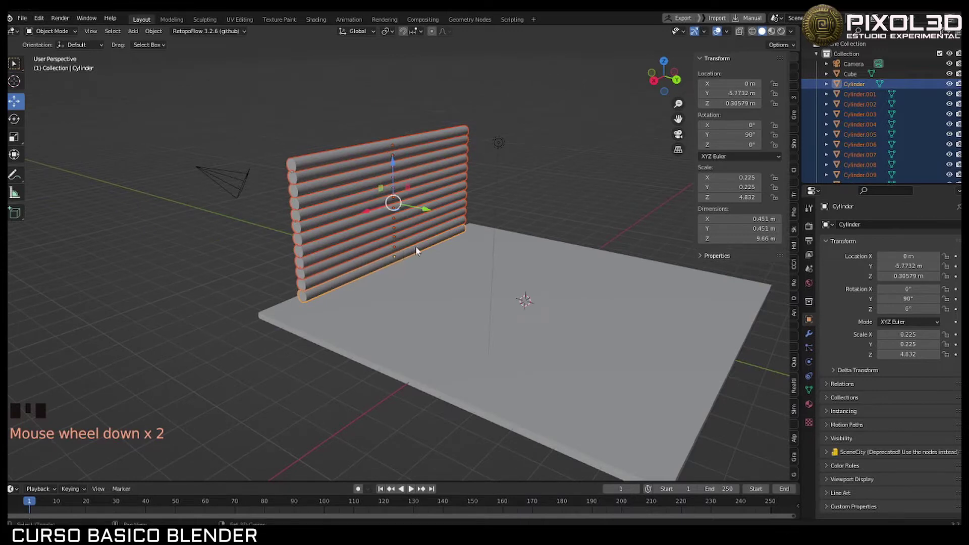
key(shift+d)
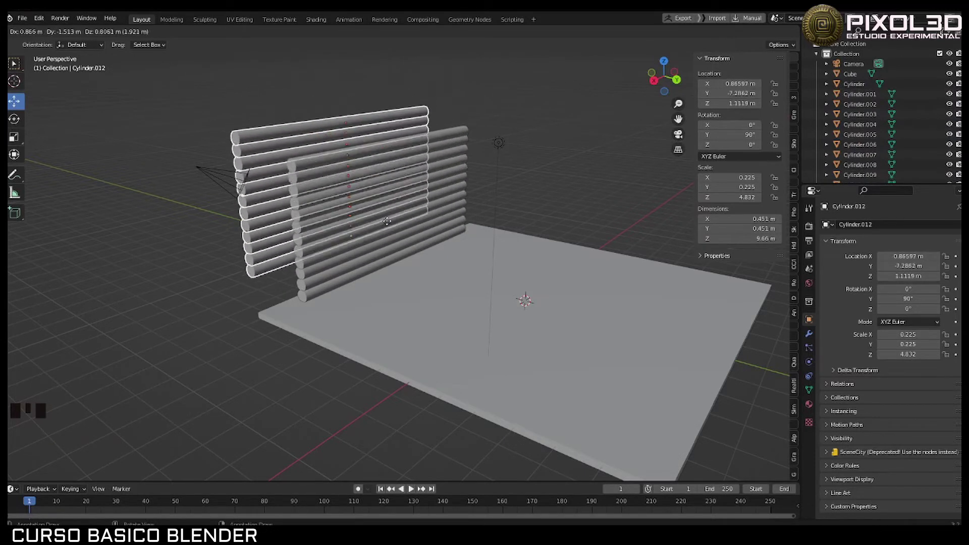
right_click(424, 204)
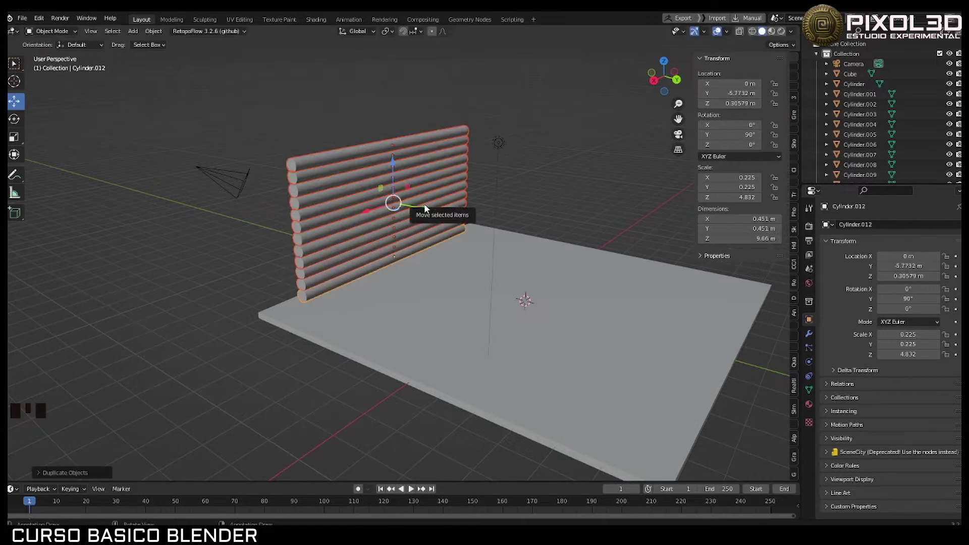
drag(422, 210, 741, 370)
middle_drag(565, 316, 379, 271)
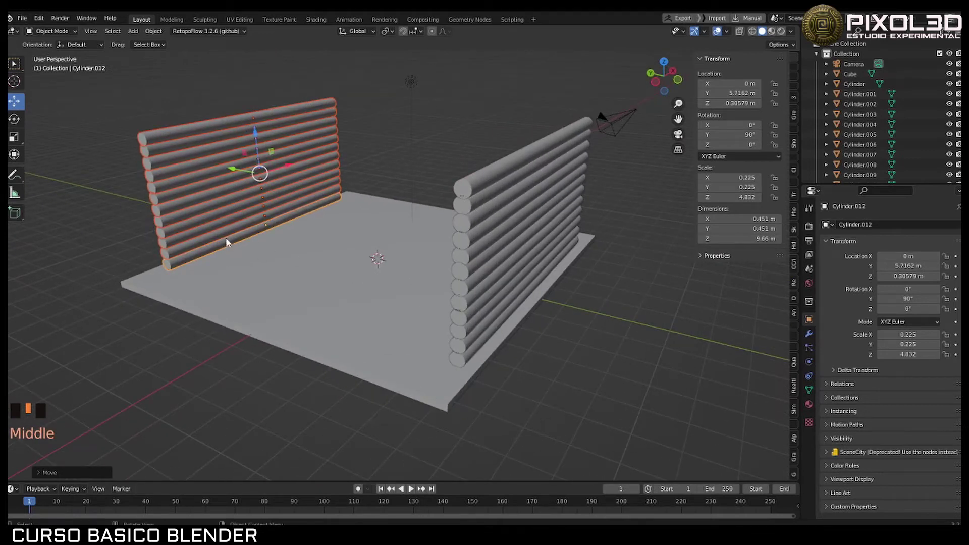
Step: Duplicate the second log wall in place and move the new copy inward along Y to about 1.47 m
middle_drag(226, 242, 313, 249)
middle_drag(387, 252, 342, 263)
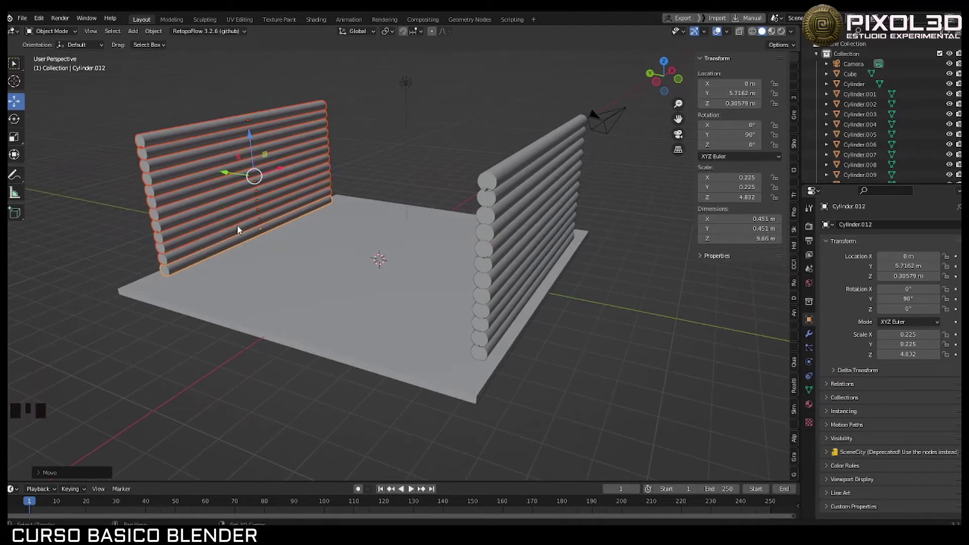
key(shift+d)
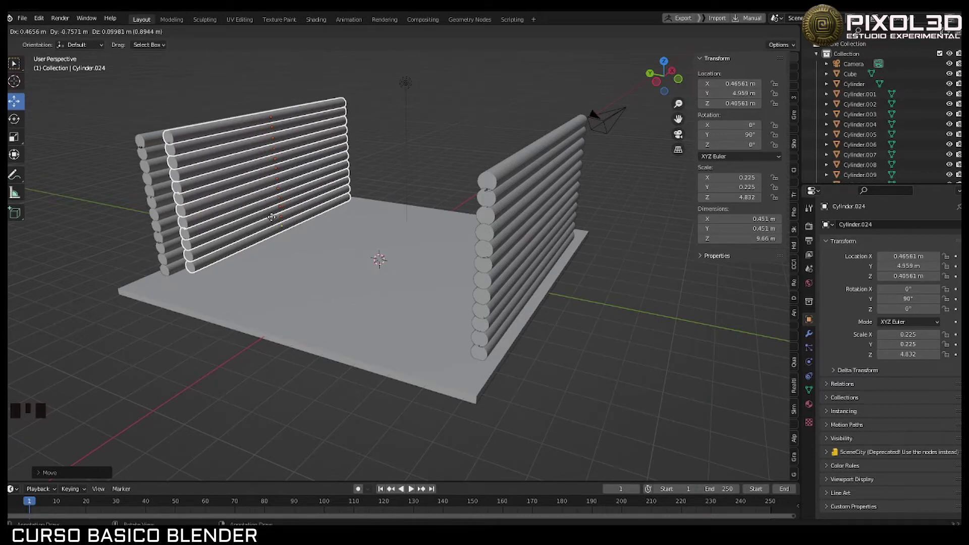
right_click(271, 217)
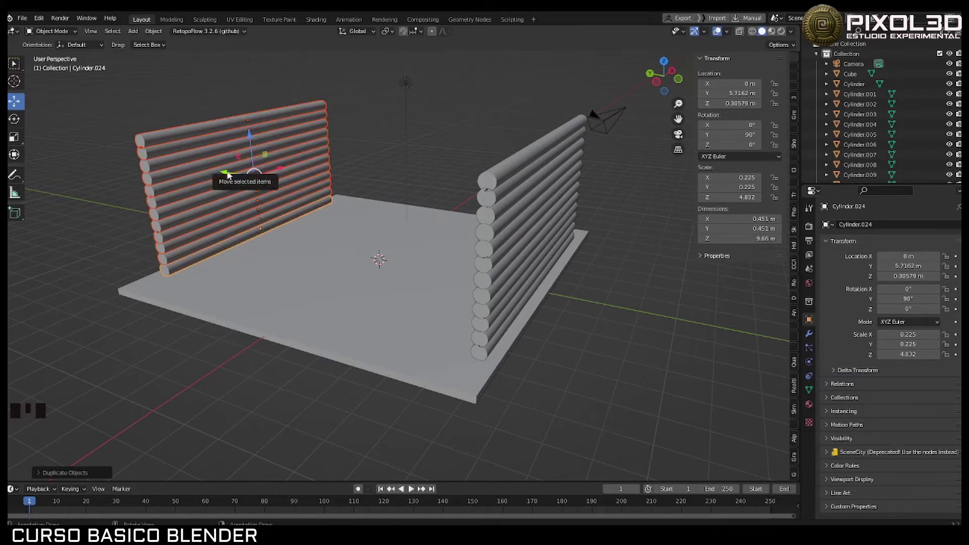
drag(225, 174, 313, 185)
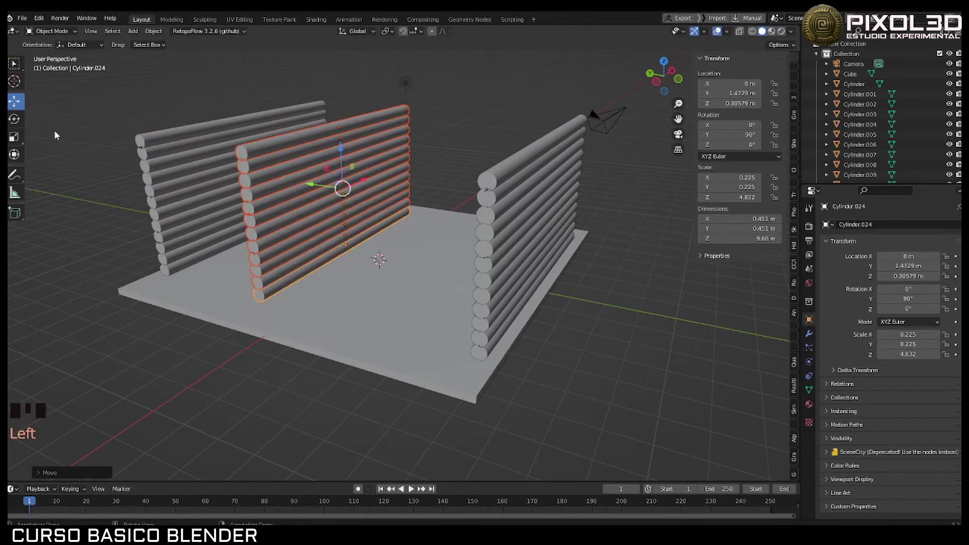
Step: Rotate the inner log wall 90° about the vertical Z axis so it runs perpendicular to the two side walls
click(14, 119)
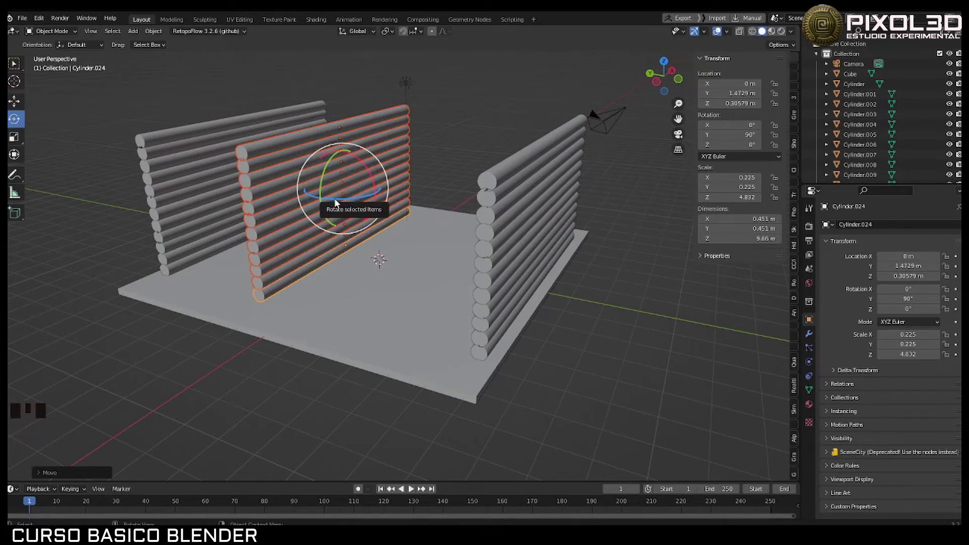
key(ctrl+z)
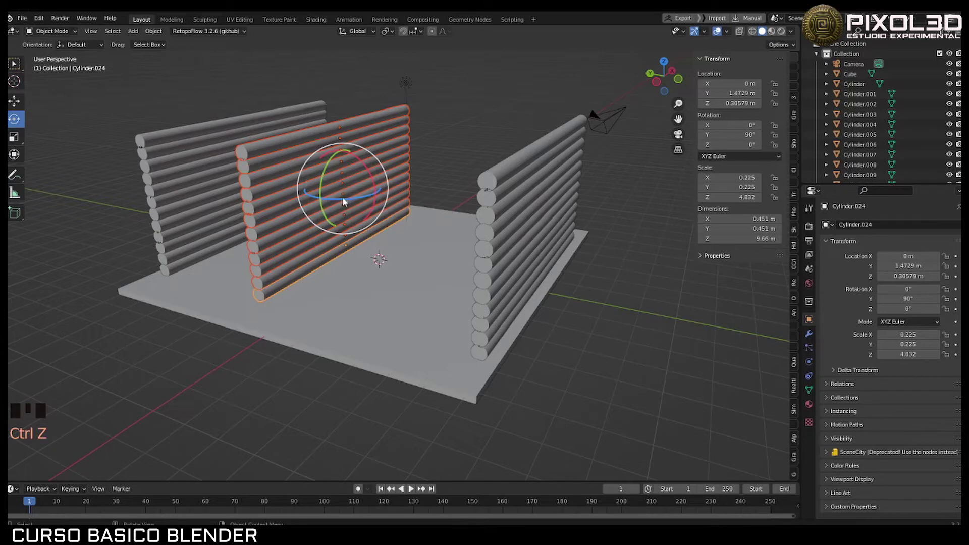
drag(342, 197, 424, 173)
middle_drag(364, 192, 387, 237)
Step: Move the rotated wall to the slab's open edge, at about -4.38 m in X and -0.09 m in Y
click(14, 102)
drag(366, 222, 467, 298)
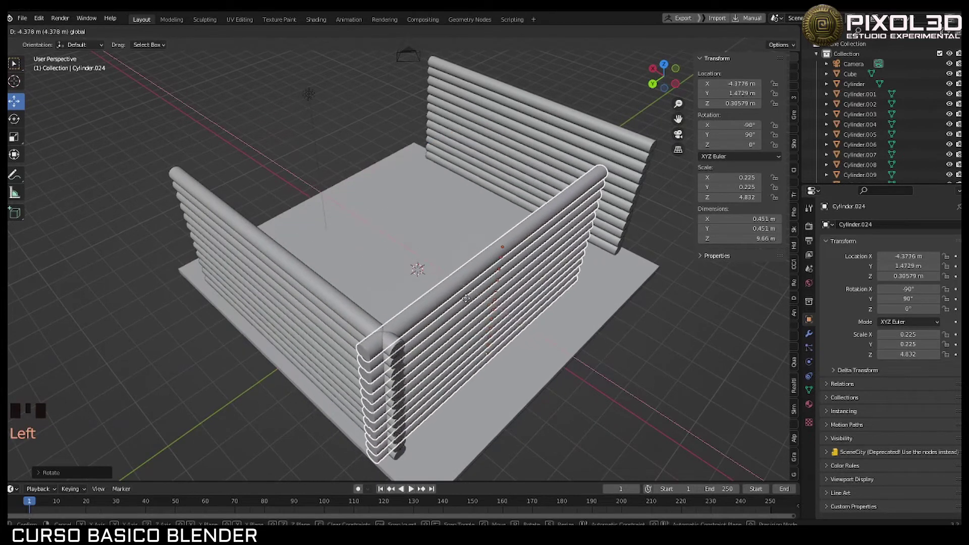
middle_drag(467, 297, 432, 277)
drag(301, 273, 339, 275)
middle_drag(339, 275, 373, 272)
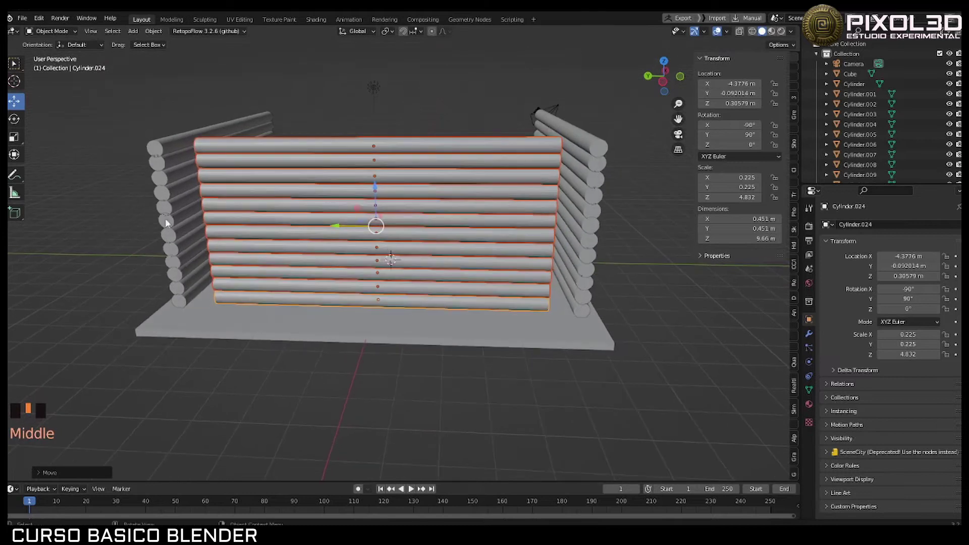
Step: Scale the rotated wall along Y until its logs are about 12.4 m long and cross both side walls
click(14, 137)
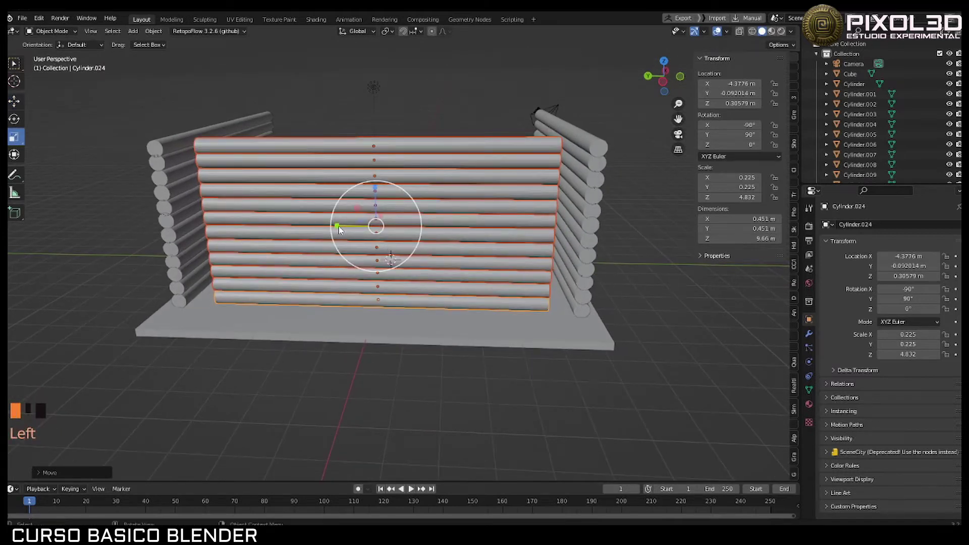
drag(338, 226, 318, 226)
middle_drag(303, 245, 256, 231)
drag(288, 250, 292, 251)
middle_drag(292, 250, 340, 233)
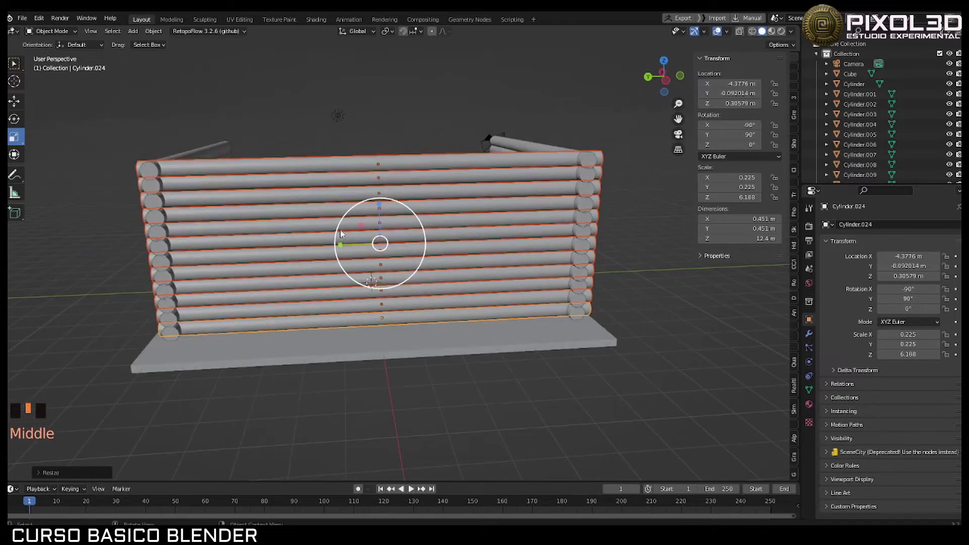
Step: Select the four mid-height logs of the lengthened wall and shorten them along Y to about 8.13 m
click(297, 212)
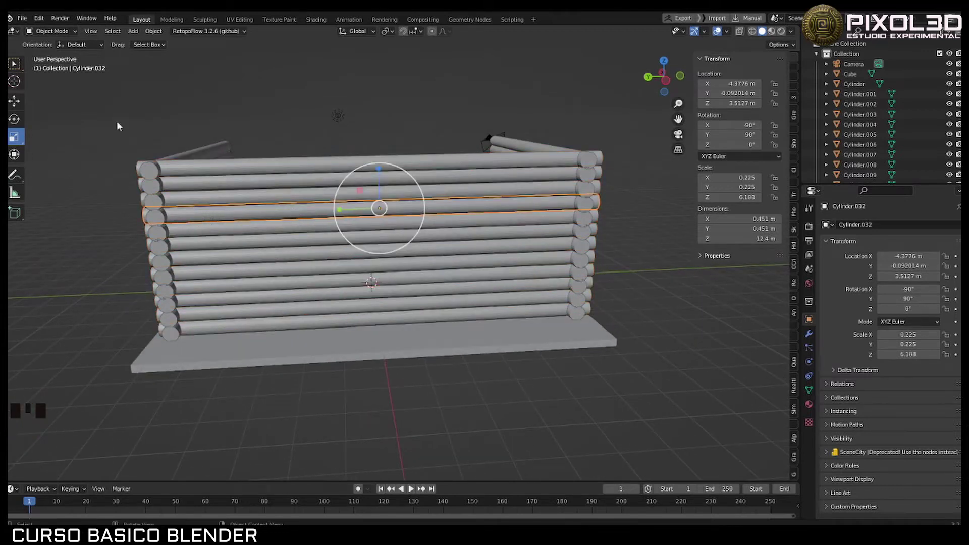
click(16, 101)
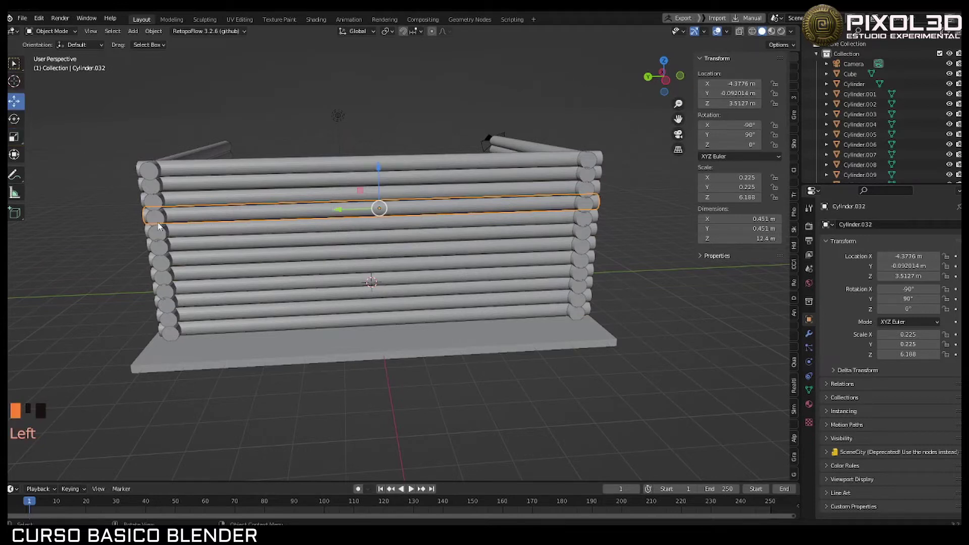
click(186, 218)
shift+click(195, 231)
shift+click(203, 248)
shift+click(202, 261)
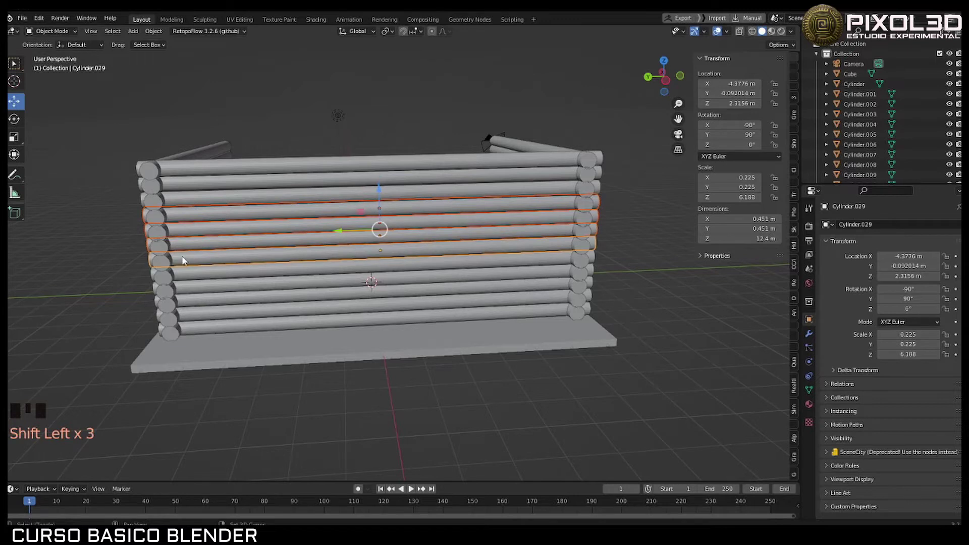
middle_drag(202, 261, 135, 215)
click(15, 138)
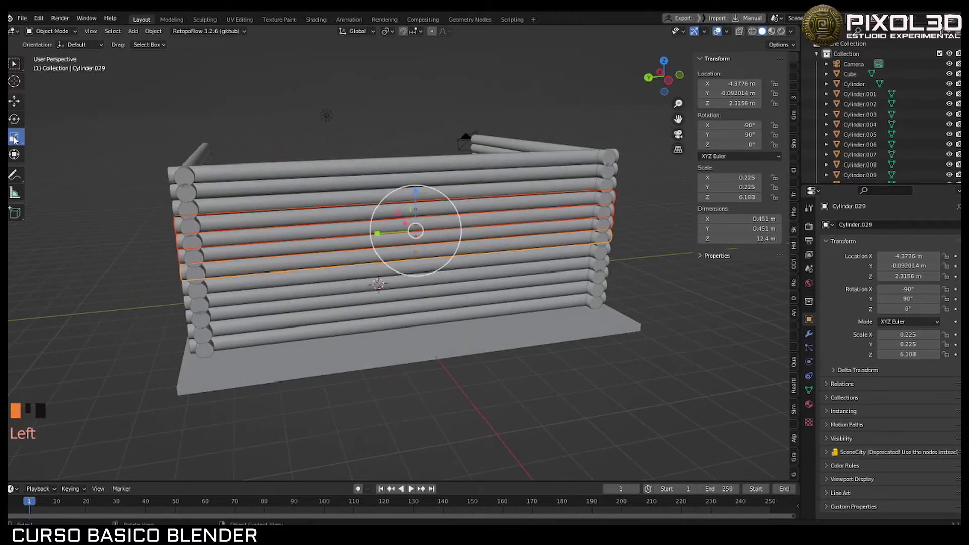
drag(377, 233, 396, 242)
Step: Move the four shortened logs along Y to about -2.19 m to open a gap at one end of the wall
click(14, 101)
middle_drag(263, 227, 286, 225)
drag(286, 223, 360, 235)
middle_drag(242, 191, 299, 197)
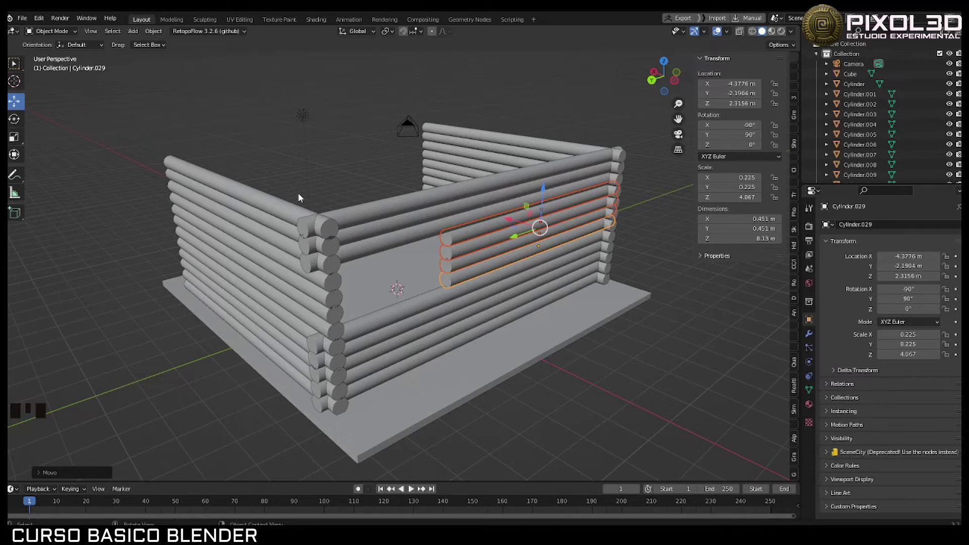
Step: Widen the window gap by moving the four logs to about -2.48 m in Y and shortening them to about 7.62 m
middle_drag(317, 197, 289, 195)
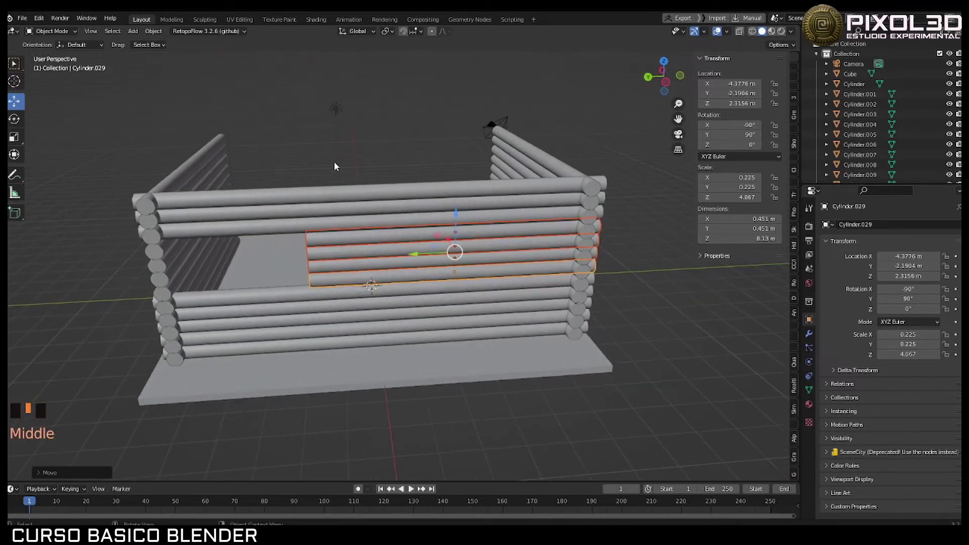
middle_drag(362, 220, 363, 222)
middle_drag(359, 262, 380, 249)
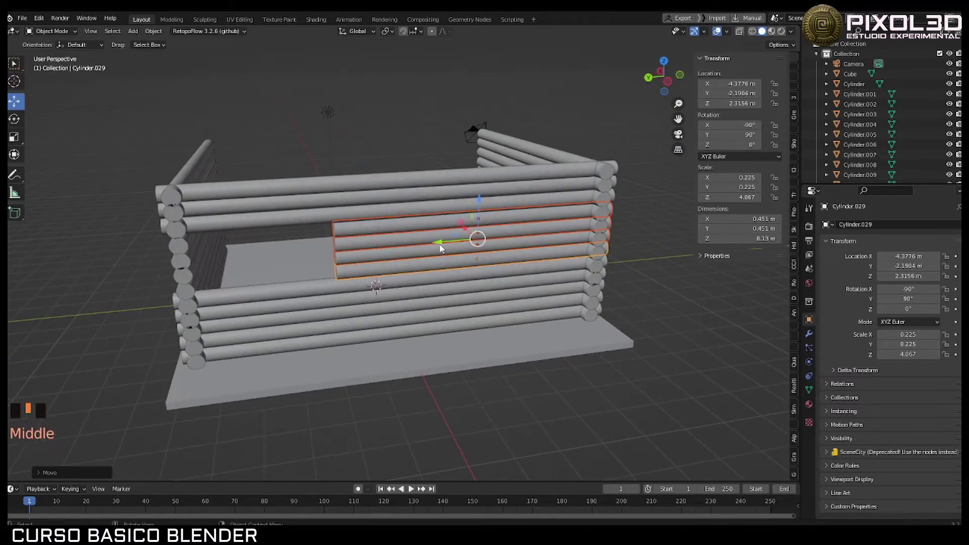
drag(440, 247, 452, 243)
click(15, 137)
middle_drag(452, 243, 422, 246)
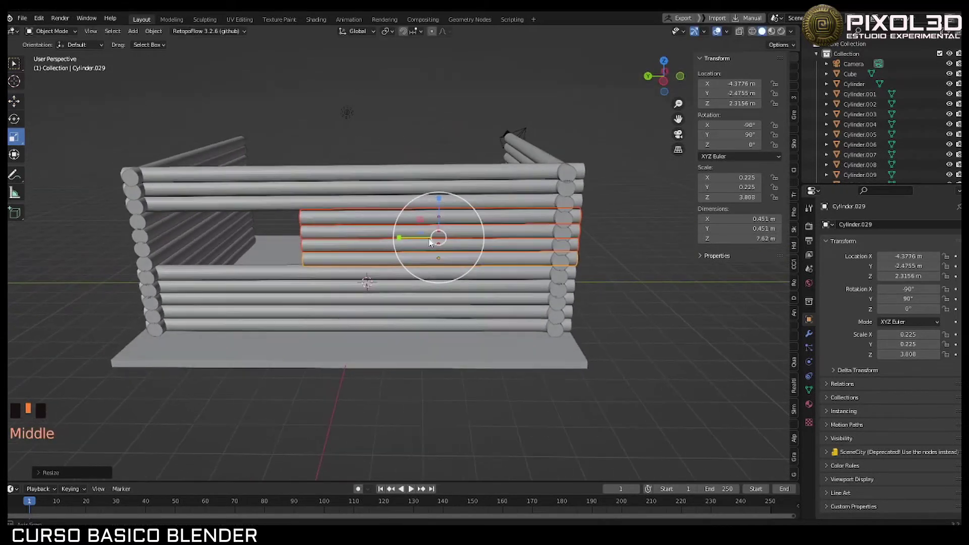
Step: Duplicate the four shortened logs in place and scale the copies along Y to about 1.94 m long
key(shift+d)
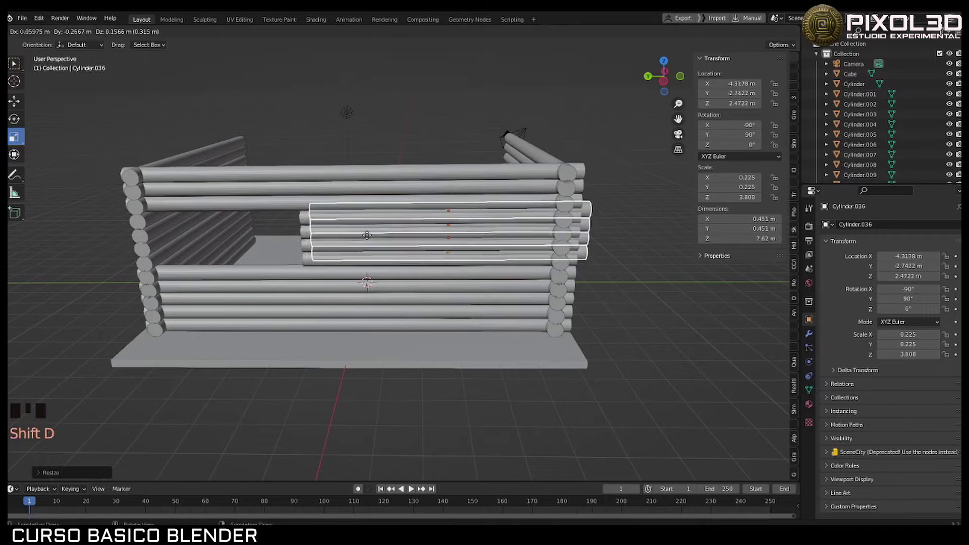
right_click(372, 233)
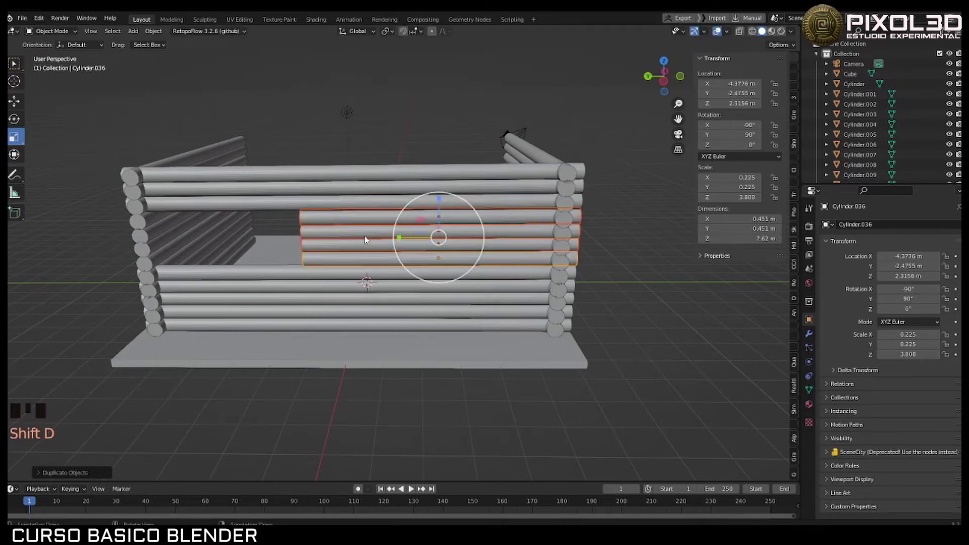
drag(402, 235, 159, 233)
Step: Move the four short log copies along Y to about 5.12 m, on the other side of the window opening
click(11, 103)
middle_drag(160, 232, 210, 234)
scroll(257, 283, up, 3)
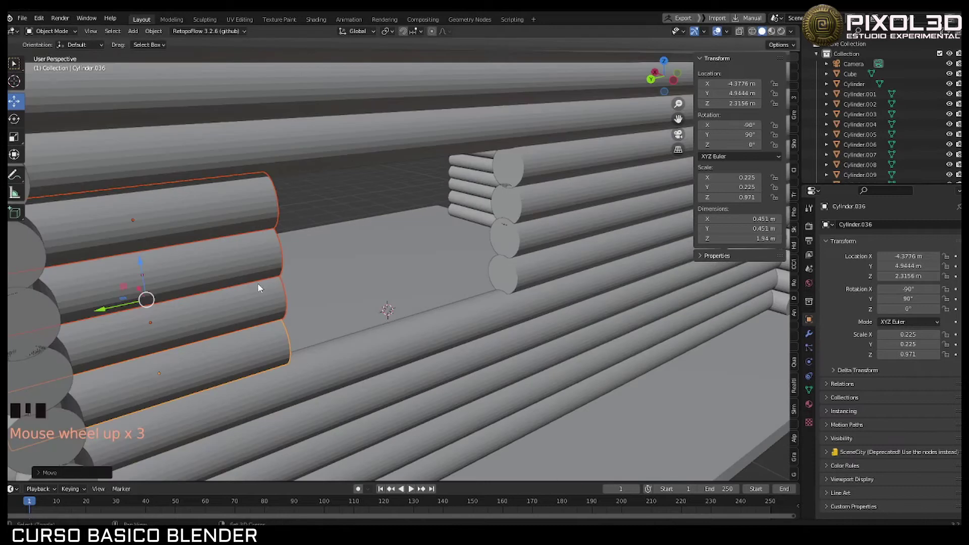
shift+middle_drag(257, 283, 343, 270)
drag(375, 274, 368, 276)
scroll(373, 278, down, 5)
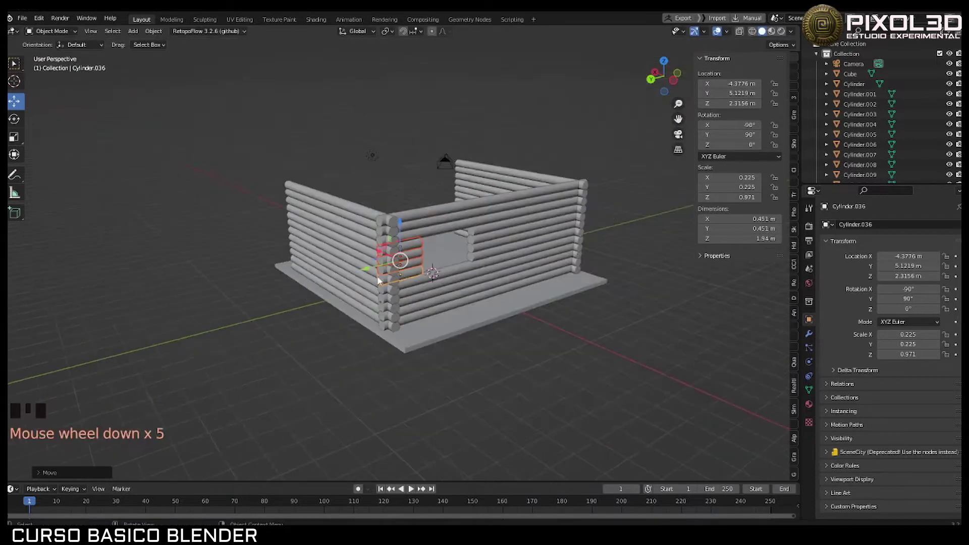
Step: Select all sixteen logs of the window wall, duplicate them, and move the copy along X to about 4.56 m
middle_drag(378, 281, 379, 362)
click(346, 333)
scroll(379, 362, up, 5)
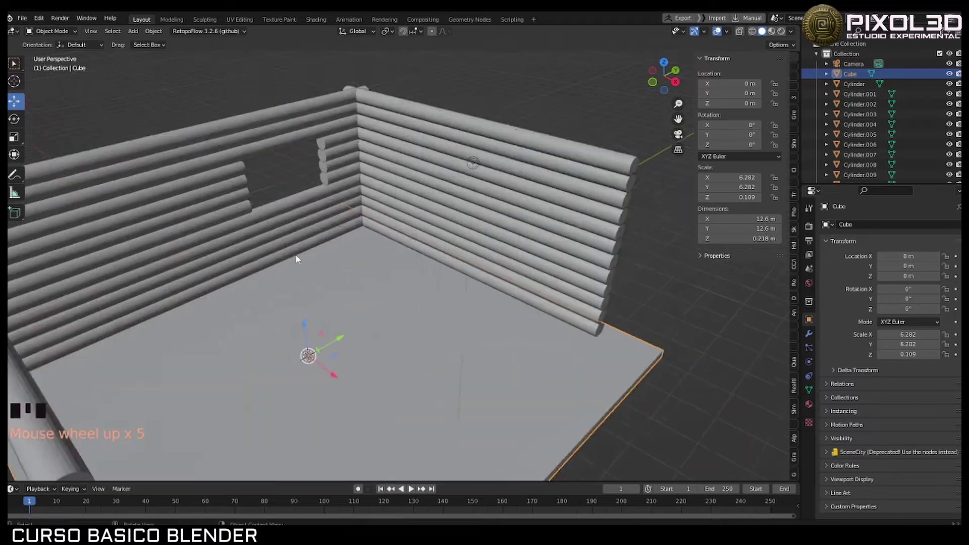
middle_drag(296, 258, 247, 263)
click(263, 266)
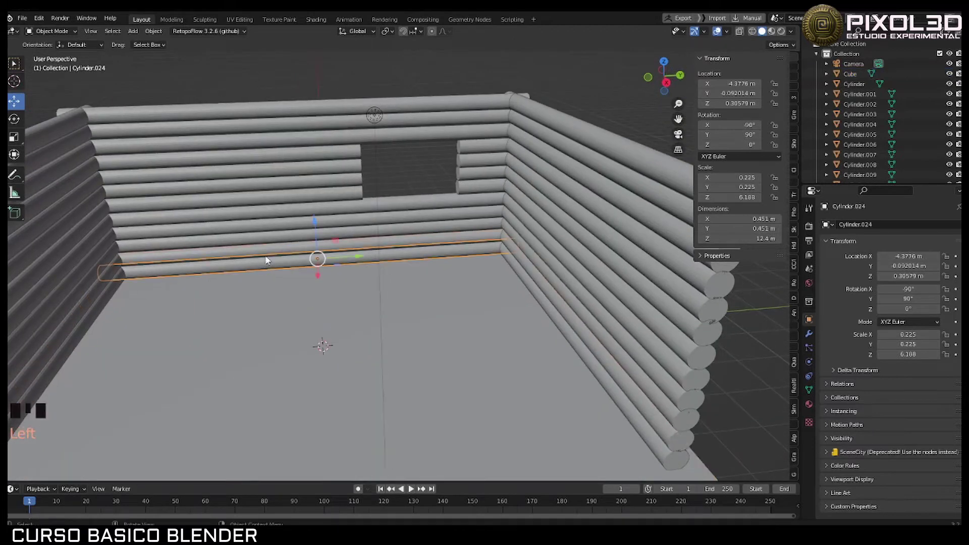
shift+click(268, 249)
shift+click(267, 236)
shift+click(269, 230)
shift+click(271, 215)
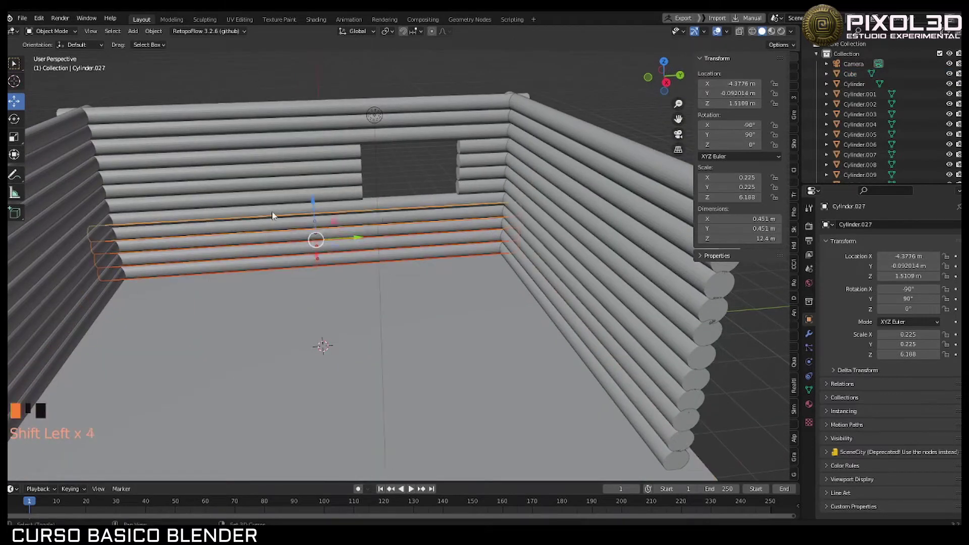
shift+click(278, 202)
shift+click(283, 188)
shift+click(287, 173)
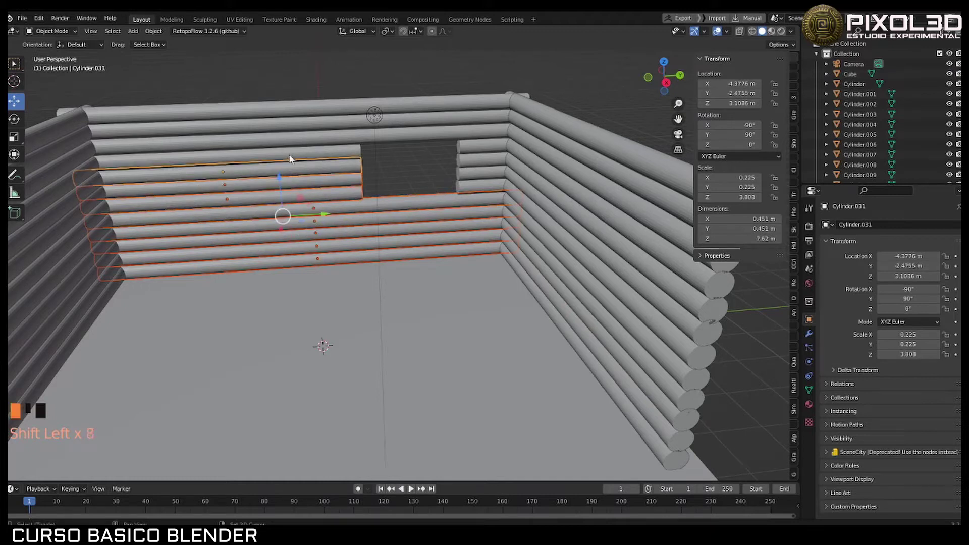
shift+click(292, 155)
shift+click(296, 141)
shift+click(299, 116)
shift+click(296, 114)
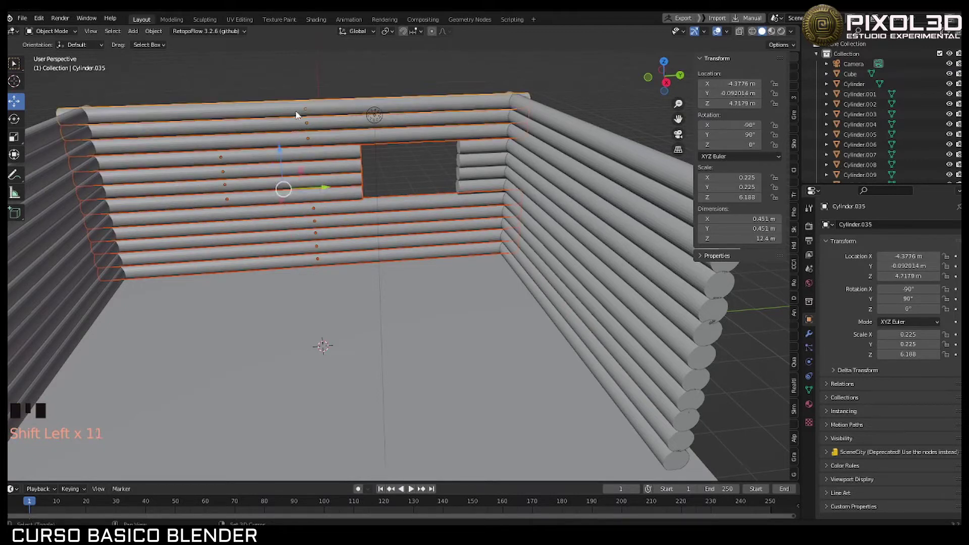
shift+click(460, 186)
shift+click(472, 173)
shift+click(474, 163)
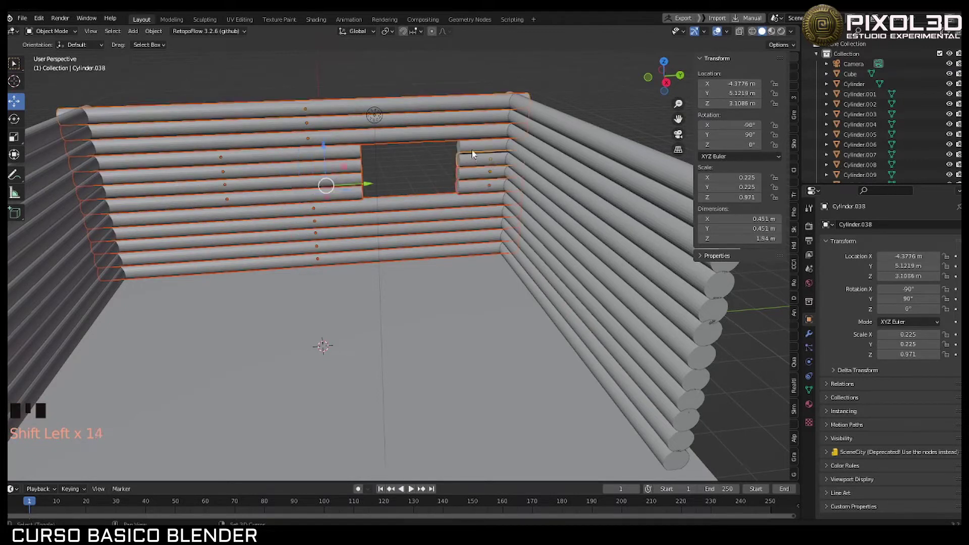
shift+click(473, 152)
shift+click(473, 151)
scroll(404, 194, down, 4)
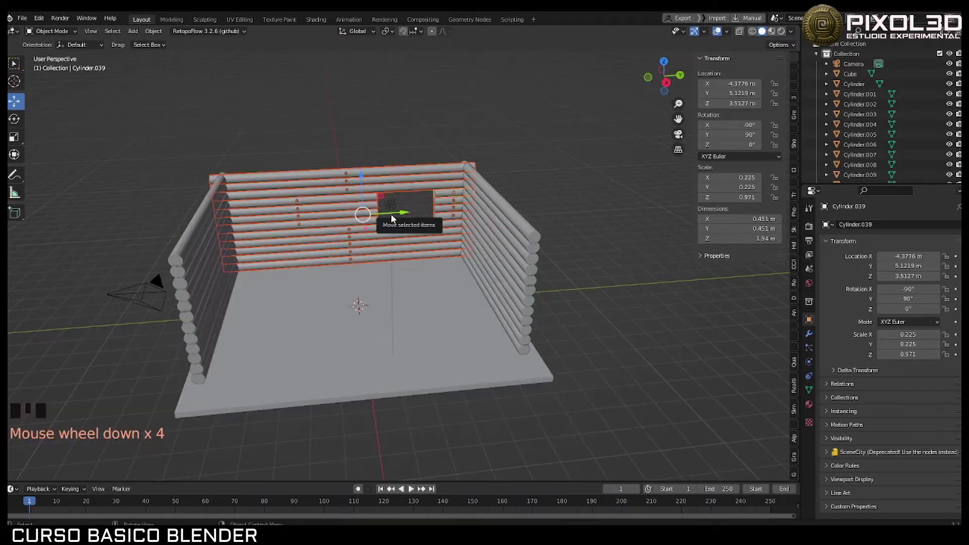
key(shift+d)
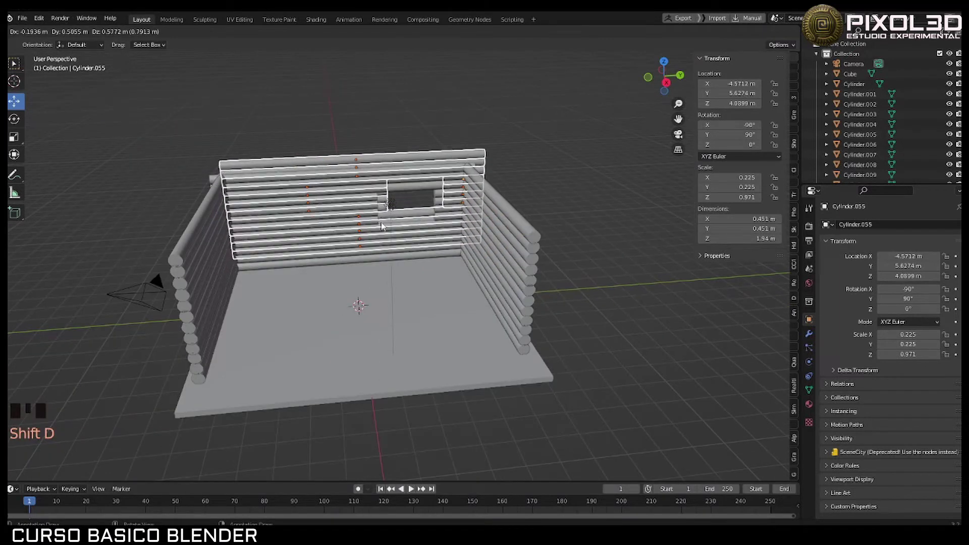
middle_drag(351, 243, 305, 247)
drag(305, 247, 461, 330)
click(461, 330)
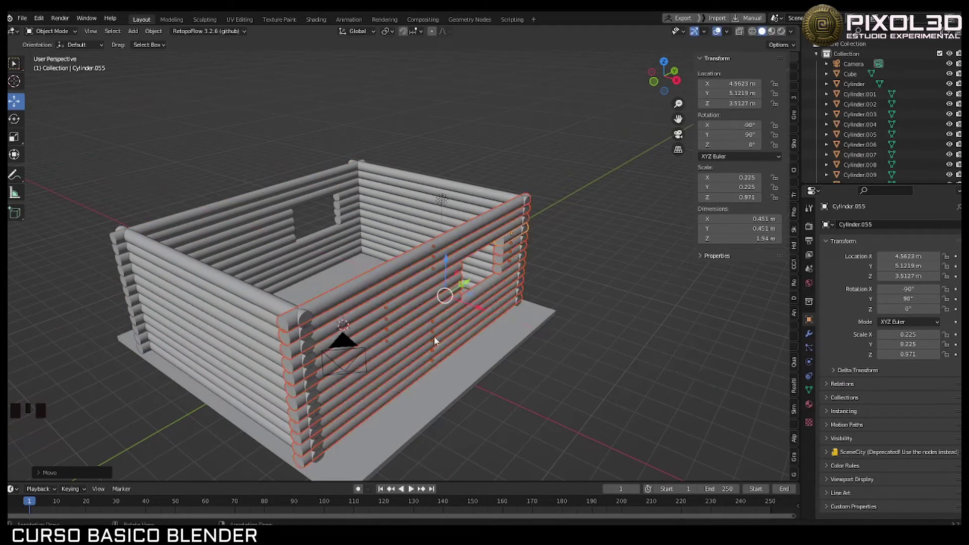
Step: Delete the four short logs beside the window opening in the copied wall
mouse_move(434, 335)
middle_down()
mouse_move(399, 326)
mouse_move(424, 326)
middle_up()
scroll(448, 323, up, 2)
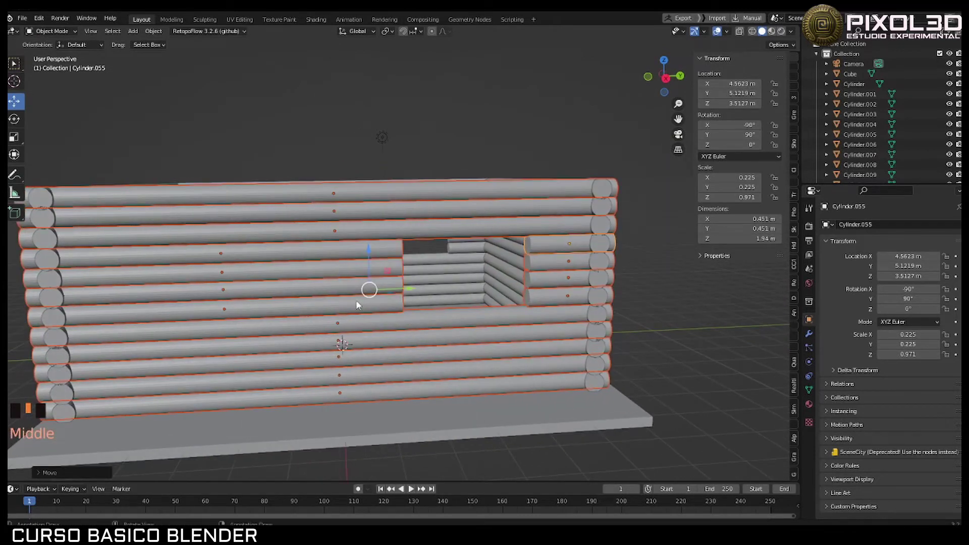
click(543, 299)
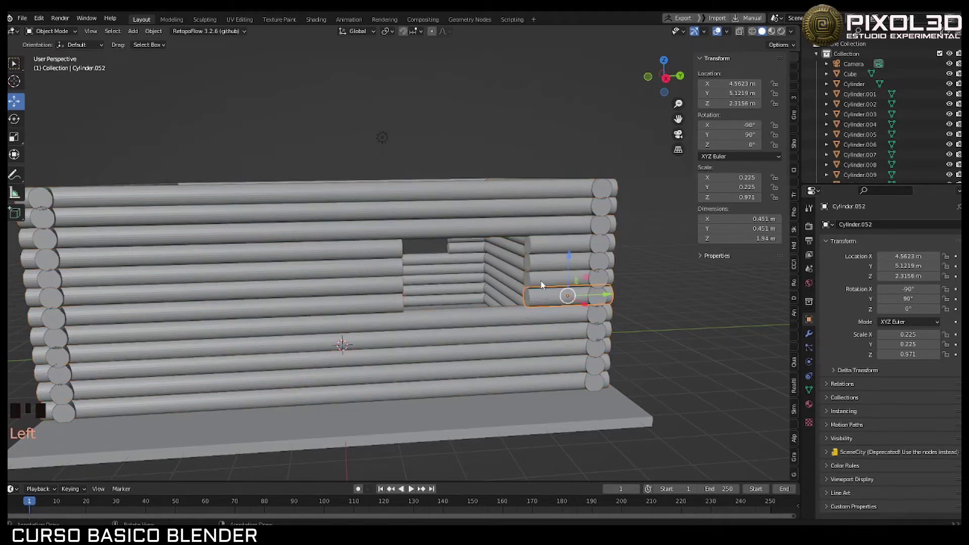
shift+click(542, 284)
shift+click(542, 269)
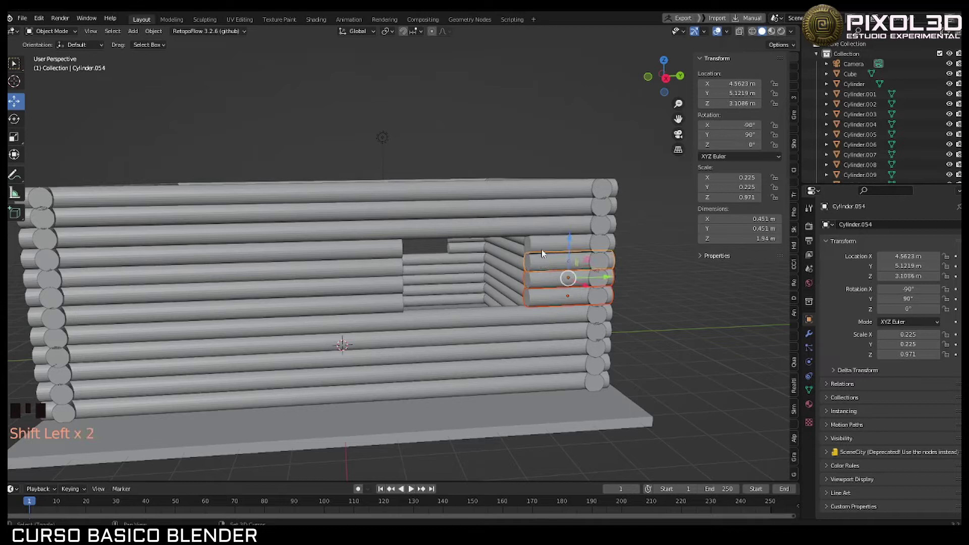
shift+click(542, 253)
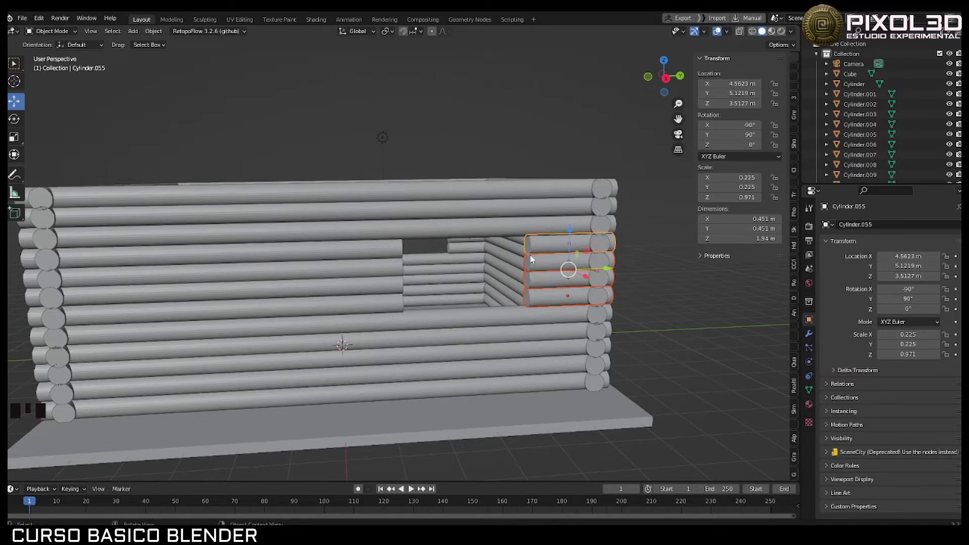
key(Delete)
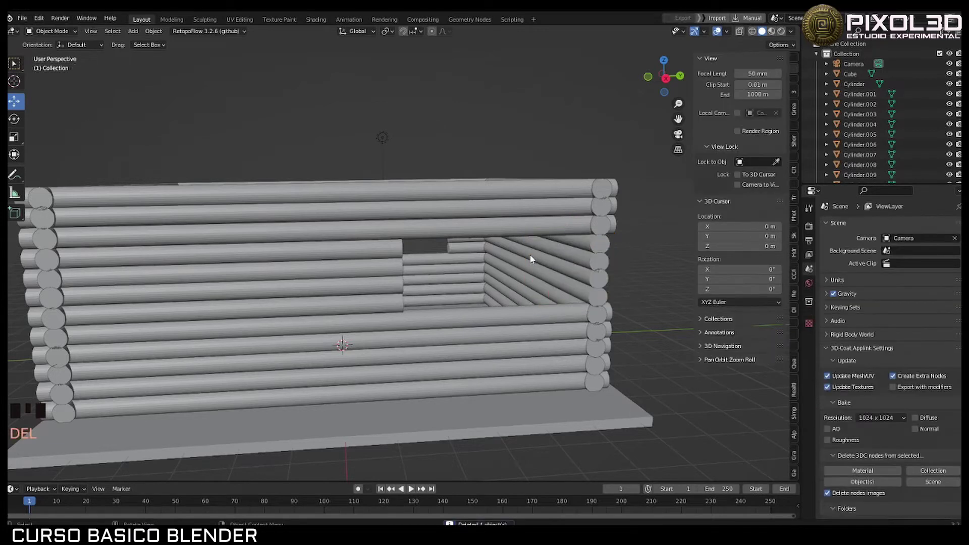
Step: Move the copied wall's four 7.62 m logs along Y to about 2.29 m, leaving the opening at the opposite end
shift+click(382, 255)
shift+click(385, 274)
shift+click(387, 286)
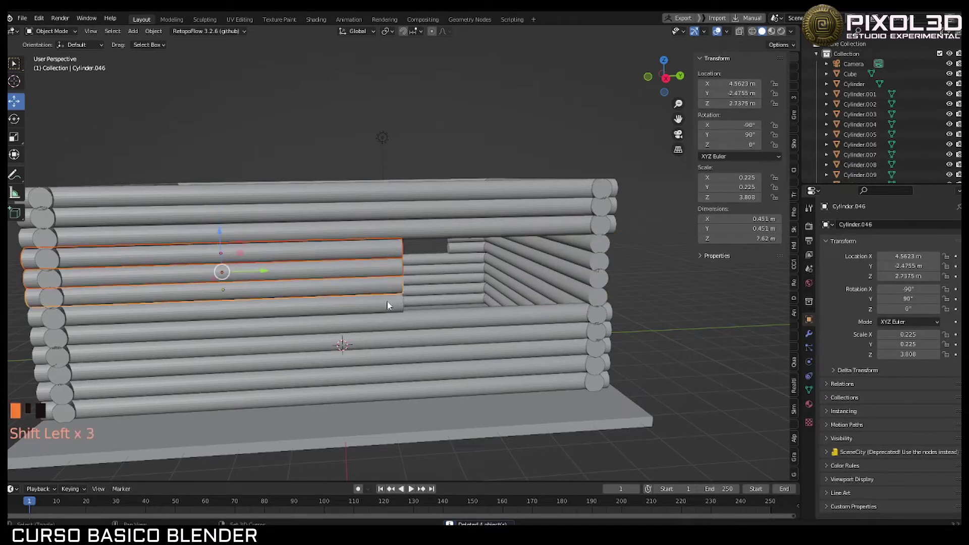
shift+click(388, 302)
click(264, 279)
drag(264, 279, 425, 298)
shift+middle_drag(425, 298, 522, 272)
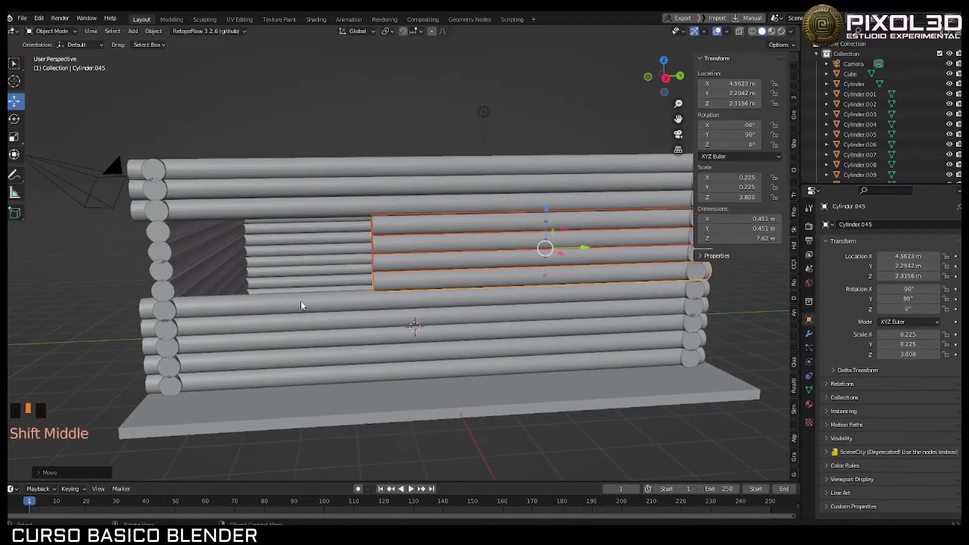
Step: Select the eight full-length logs above and below the opening in the copied wall and scale them along Y to about 8.89 m long
click(286, 301)
shift+click(291, 326)
shift+click(302, 346)
shift+click(312, 365)
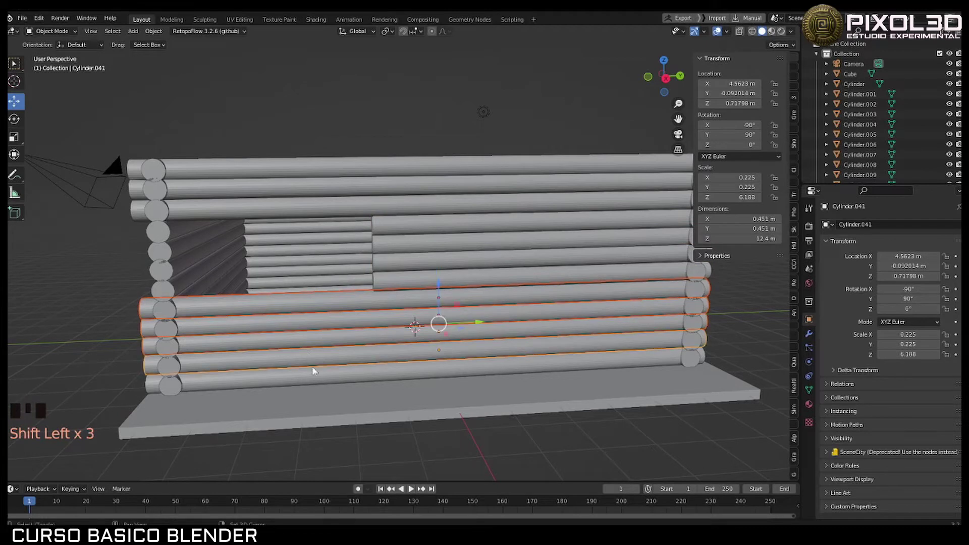
shift+click(318, 382)
shift+click(335, 199)
shift+click(337, 177)
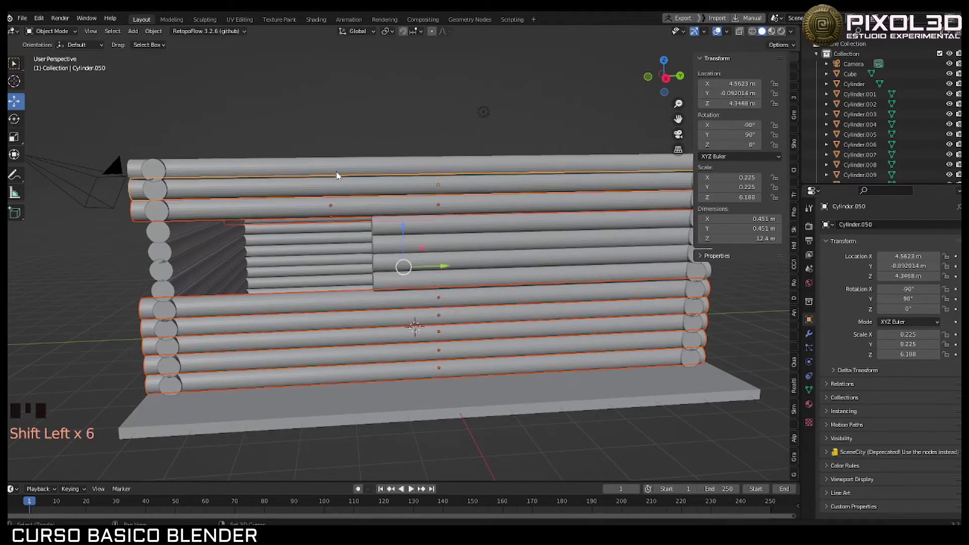
shift+click(303, 166)
click(15, 136)
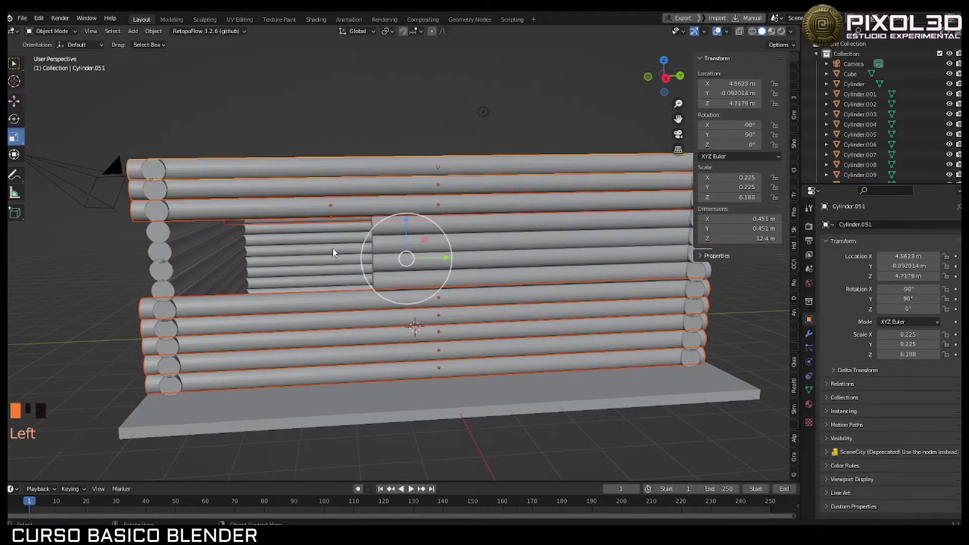
mouse_move(445, 263)
mouse_down()
mouse_move(457, 260)
mouse_move(437, 258)
mouse_up()
Step: Move the eight selected logs along Y to about 2.28 m, towards the corner where the shorter logs end
click(15, 101)
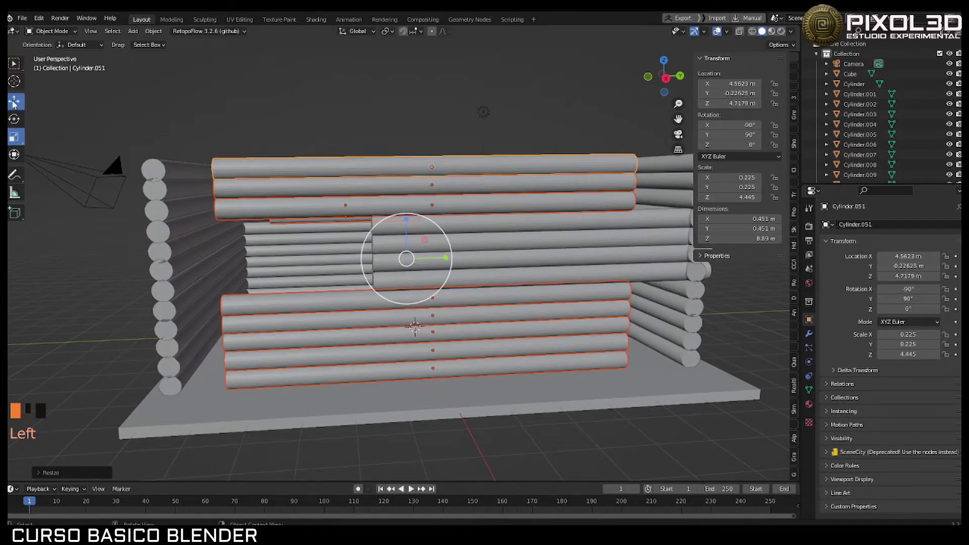
shift+middle_drag(441, 260, 318, 237)
drag(338, 241, 444, 245)
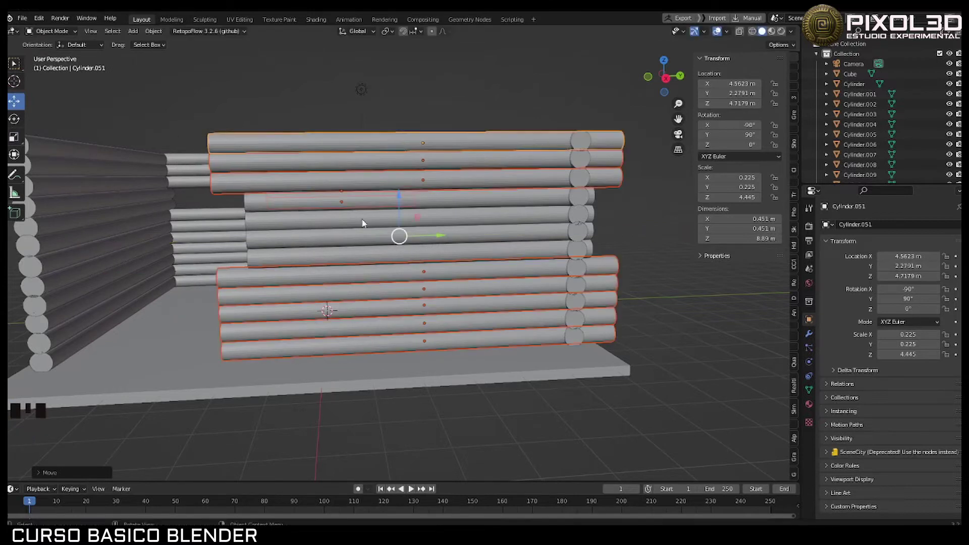
Step: Scale the eight selected logs along Y to about 7.66 m long
click(78, 154)
click(15, 137)
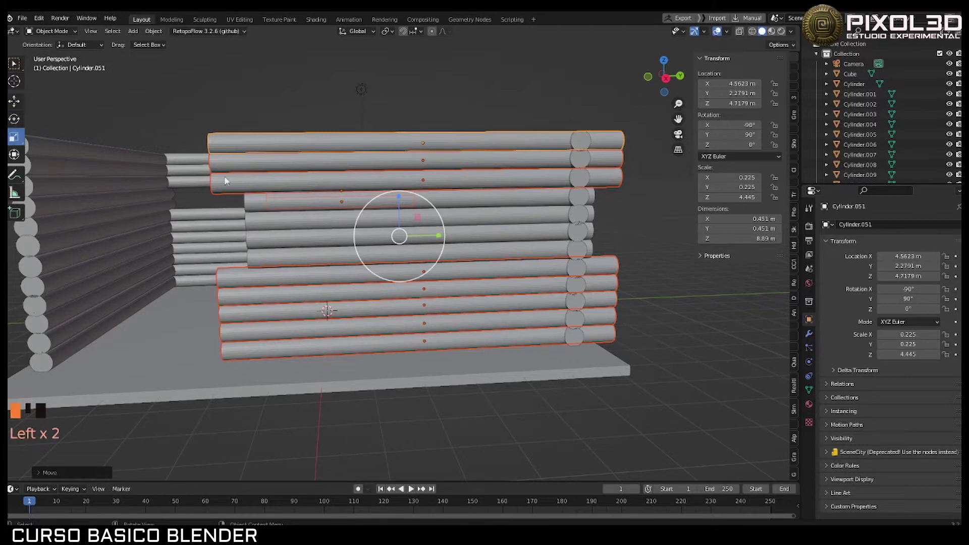
click(438, 237)
drag(437, 238, 431, 235)
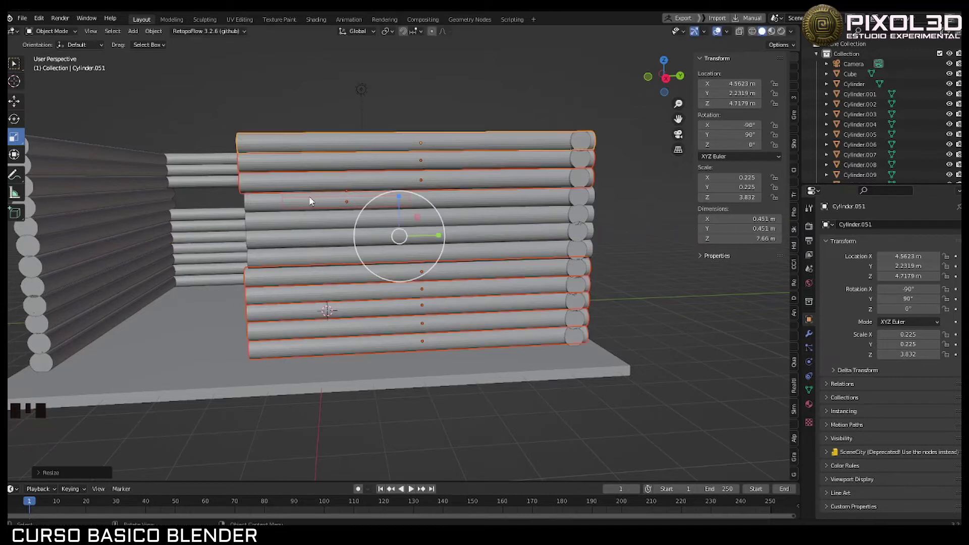
Step: Fine-tune the eight logs to about 7.57 m long and about 2.27 m along Y, lining them up with the other four logs
click(21, 102)
middle_drag(23, 102, 65, 121)
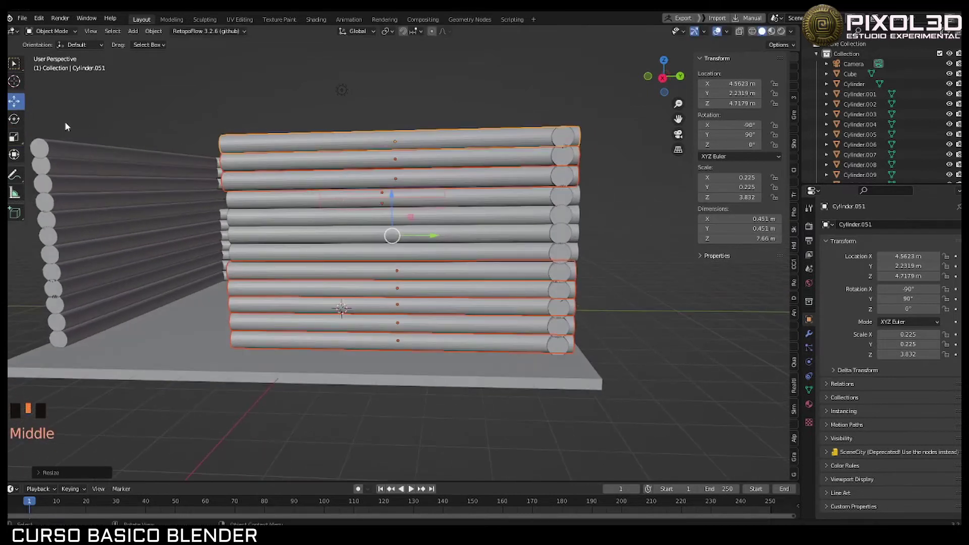
click(414, 232)
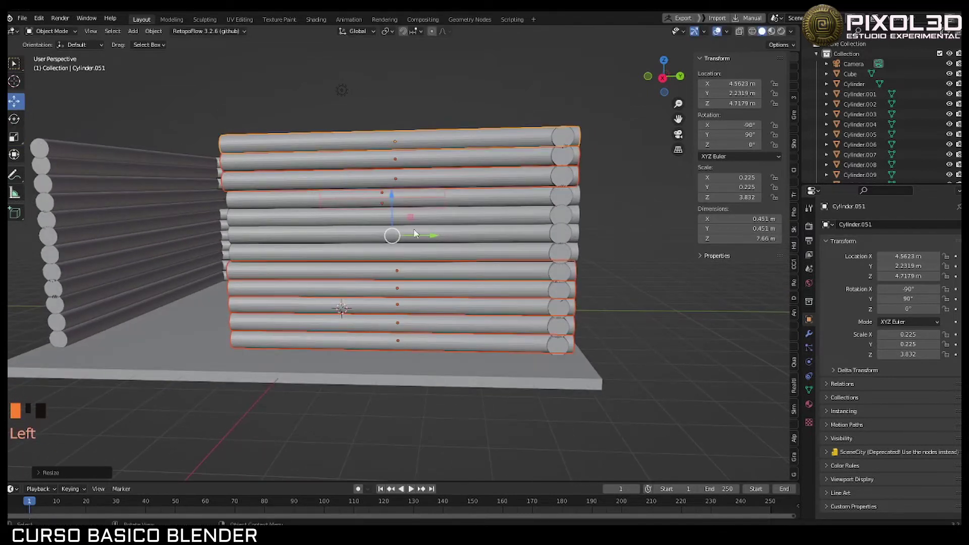
click(14, 137)
click(431, 239)
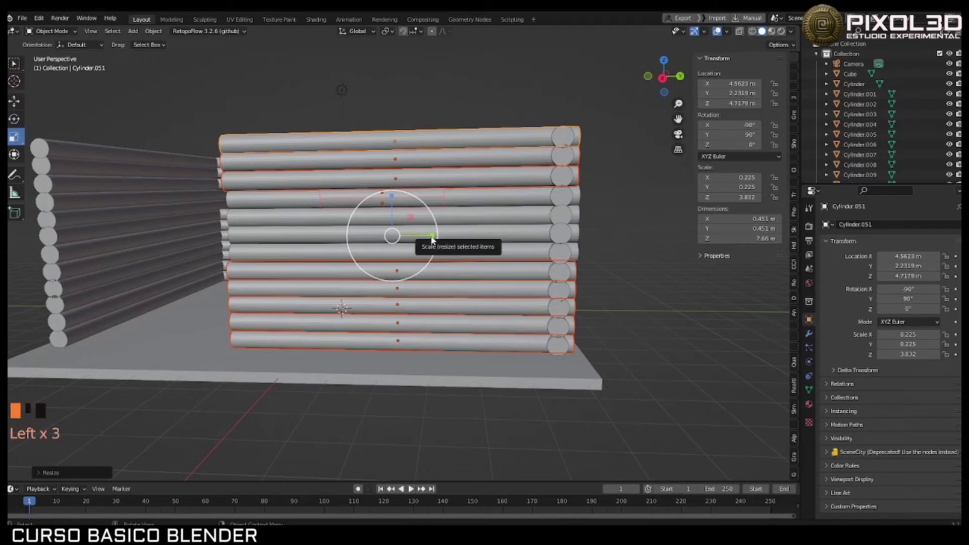
drag(431, 239, 430, 238)
click(14, 102)
middle_drag(430, 237, 332, 172)
click(334, 164)
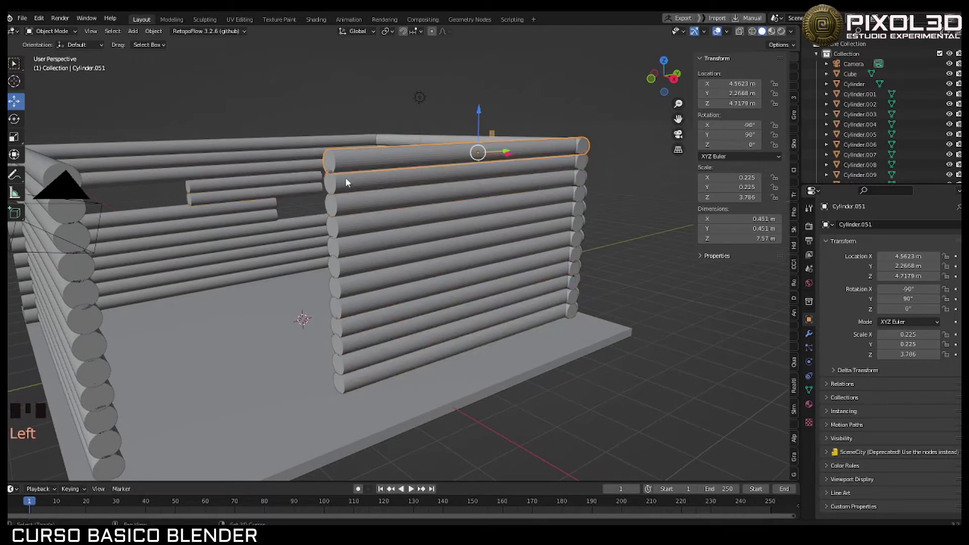
middle_drag(349, 214, 326, 223)
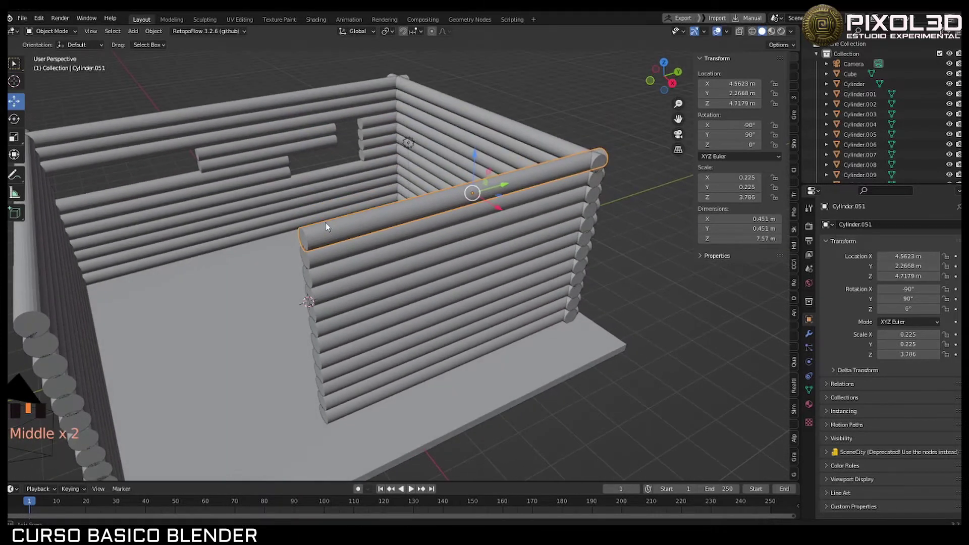
Step: Select the two shortened logs in the window wall and move them along Y to about -3.53 m, against the adjoining wall
click(250, 146)
shift+click(255, 159)
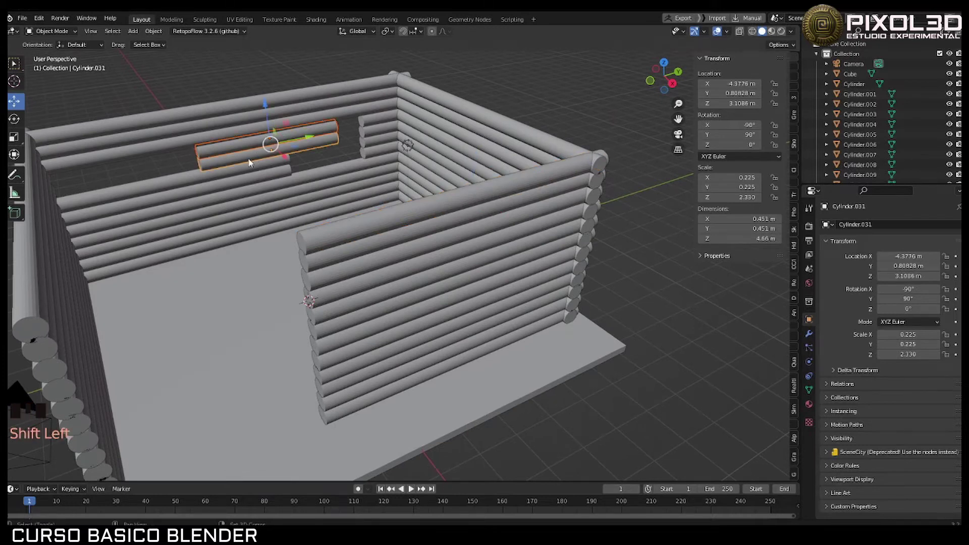
mouse_move(256, 159)
middle_down()
mouse_move(219, 182)
mouse_move(254, 163)
middle_up()
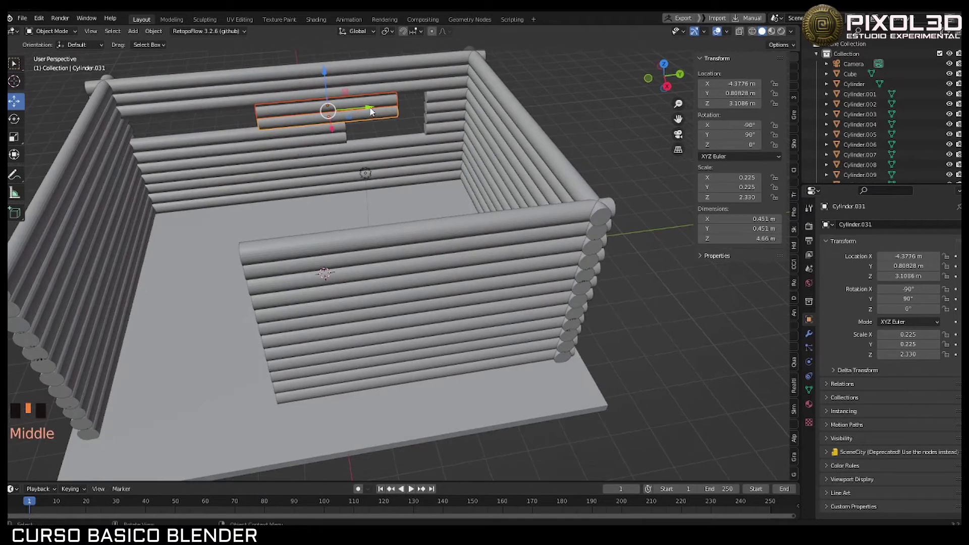
drag(371, 112, 239, 115)
mouse_move(240, 115)
middle_down()
mouse_move(258, 123)
mouse_move(230, 133)
mouse_move(237, 130)
middle_up()
click(117, 132)
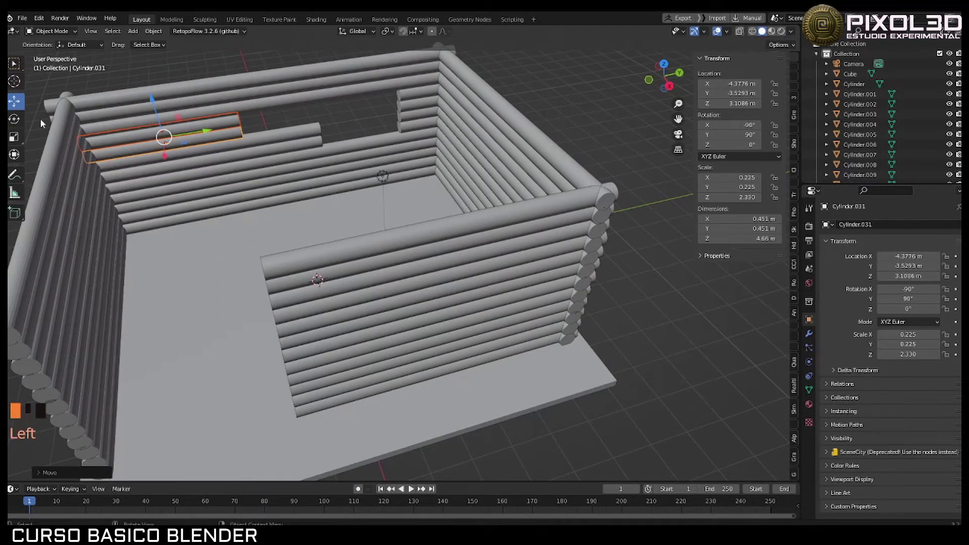
Step: Scale the two window-wall logs along Y to about 6.6 m long and move them to about -2.32 m on Y
click(127, 121)
click(17, 130)
click(14, 138)
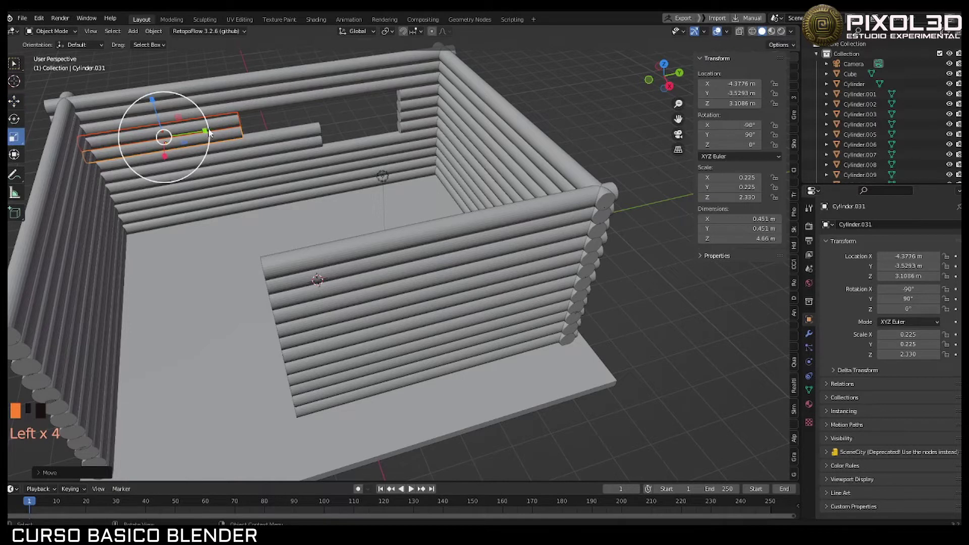
drag(204, 128, 224, 131)
key(ctrl+z)
click(14, 101)
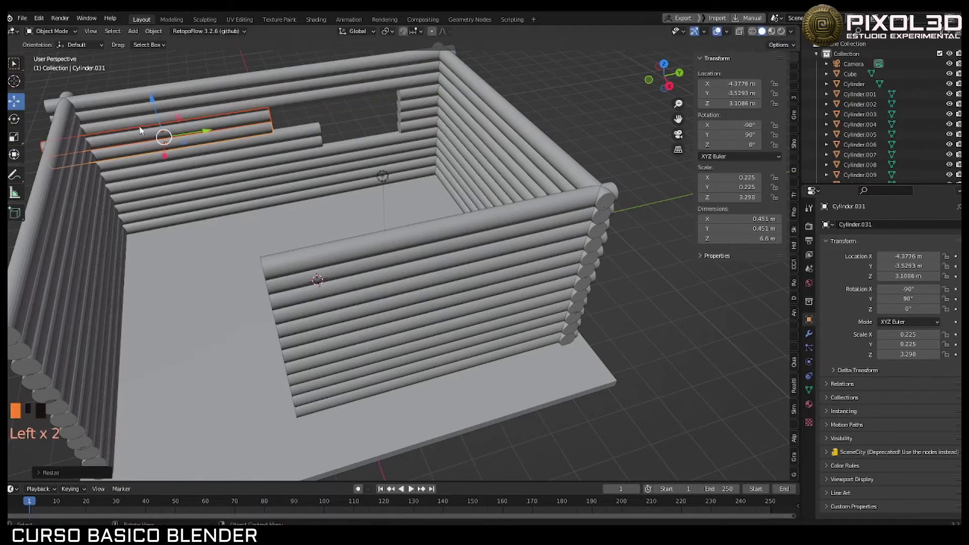
middle_drag(166, 128, 129, 183)
drag(129, 182, 174, 159)
click(174, 159)
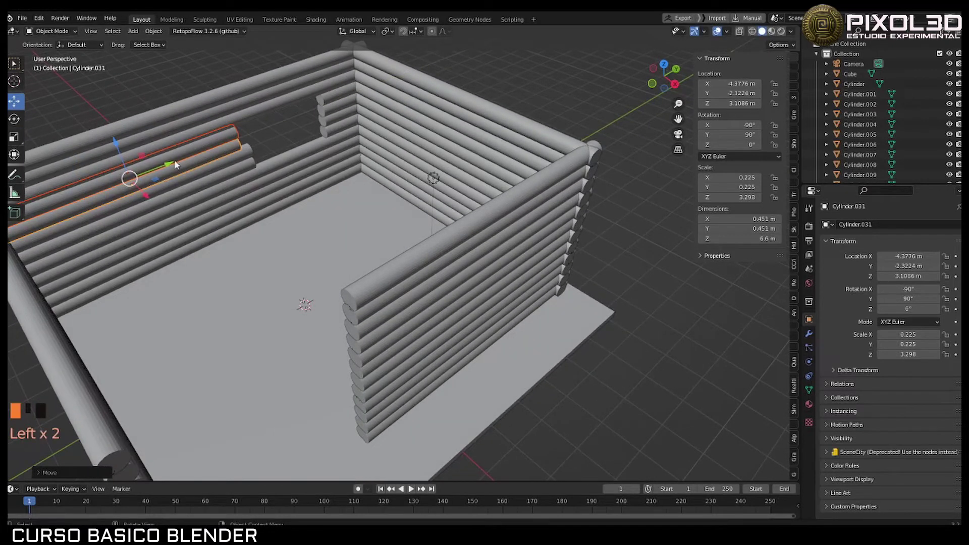
Step: Lengthen the two window-wall logs to about 7.6 m and move them to about -2.48 m on Y, flush with the window edge
click(14, 136)
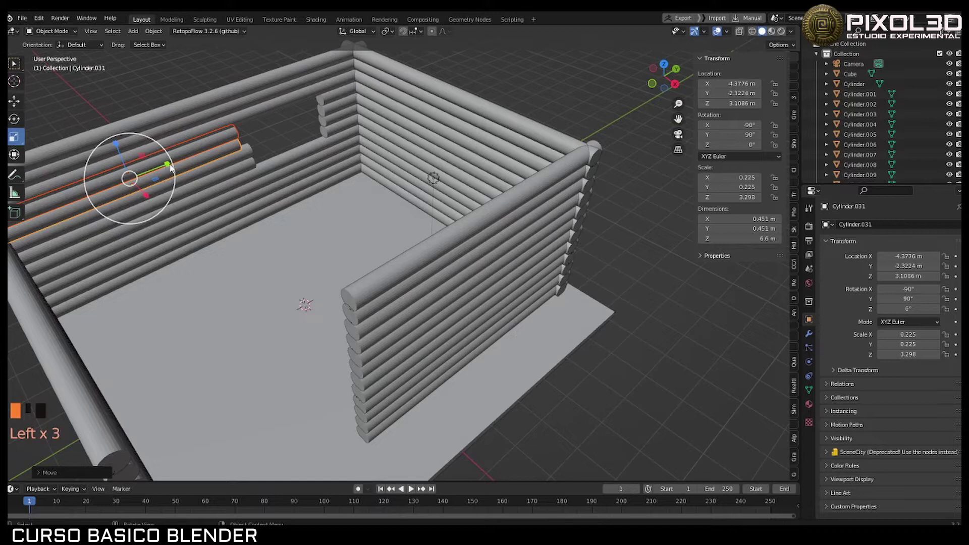
drag(170, 167, 176, 161)
middle_drag(177, 162, 281, 147)
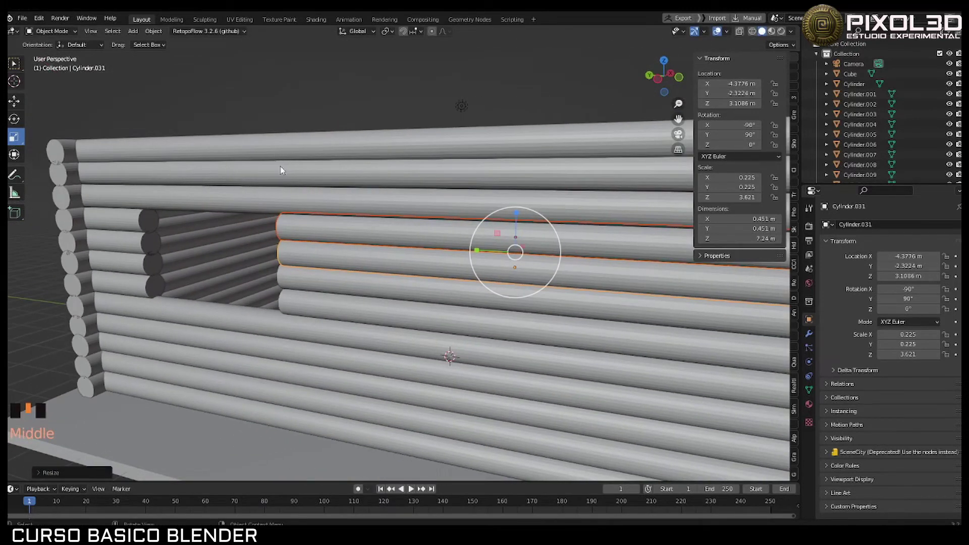
scroll(302, 183, down, 2)
drag(423, 256, 421, 259)
click(14, 101)
middle_drag(422, 259, 199, 272)
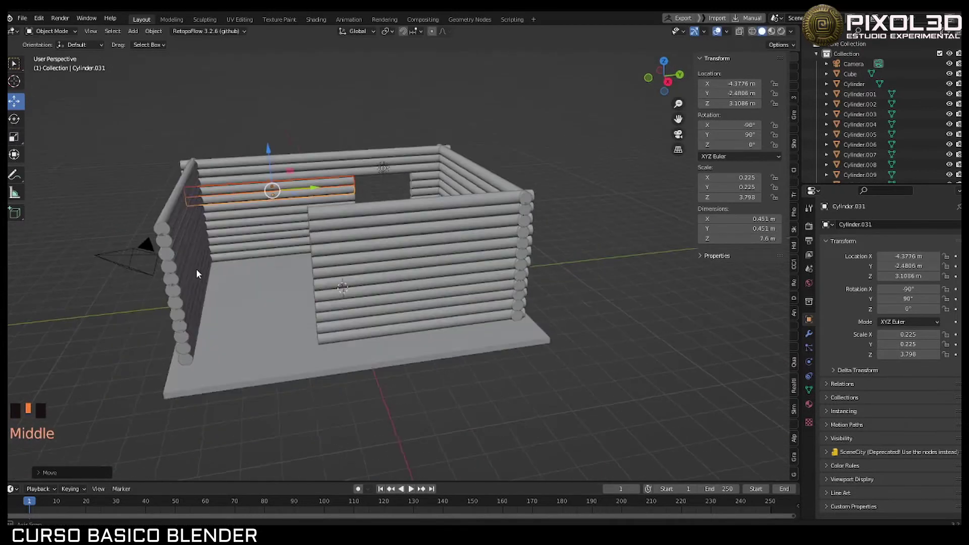
middle_drag(307, 259, 316, 279)
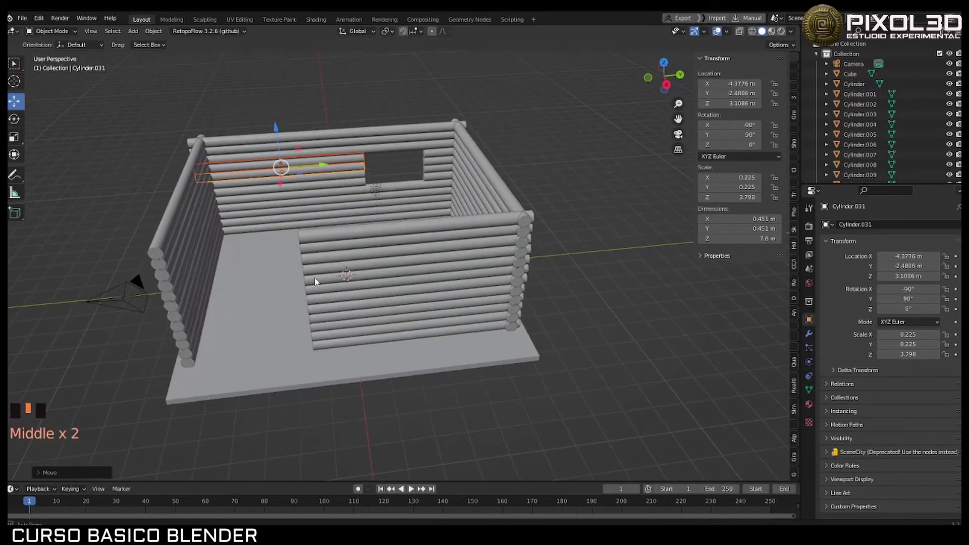
click(408, 228)
shift+click(385, 244)
shift+click(386, 248)
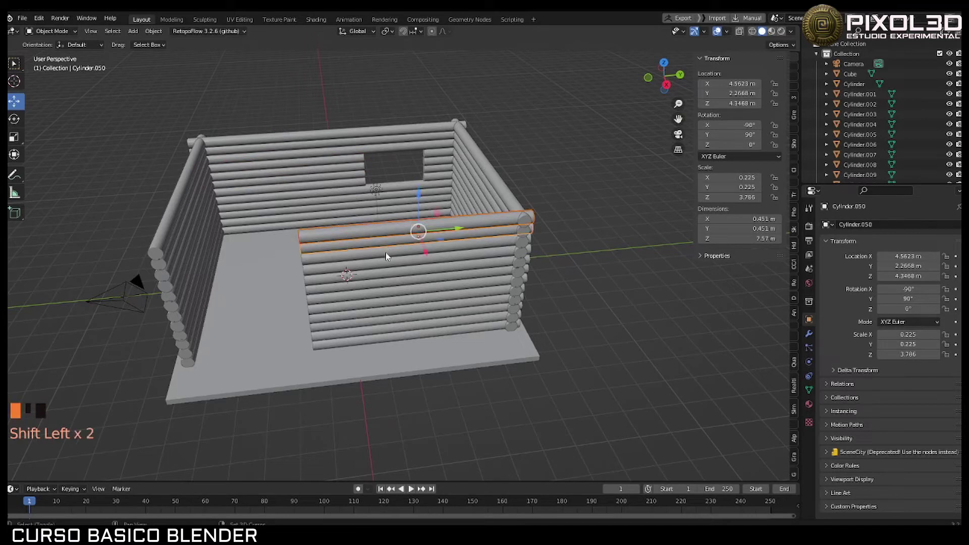
shift+click(393, 266)
middle_drag(393, 266, 407, 257)
scroll(357, 249, up, 3)
shift+click(319, 171)
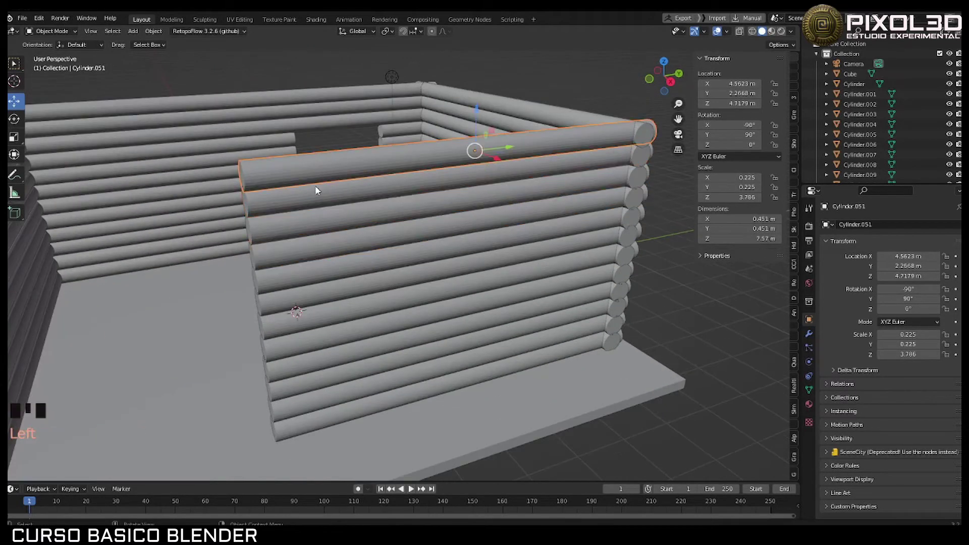
shift+click(322, 256)
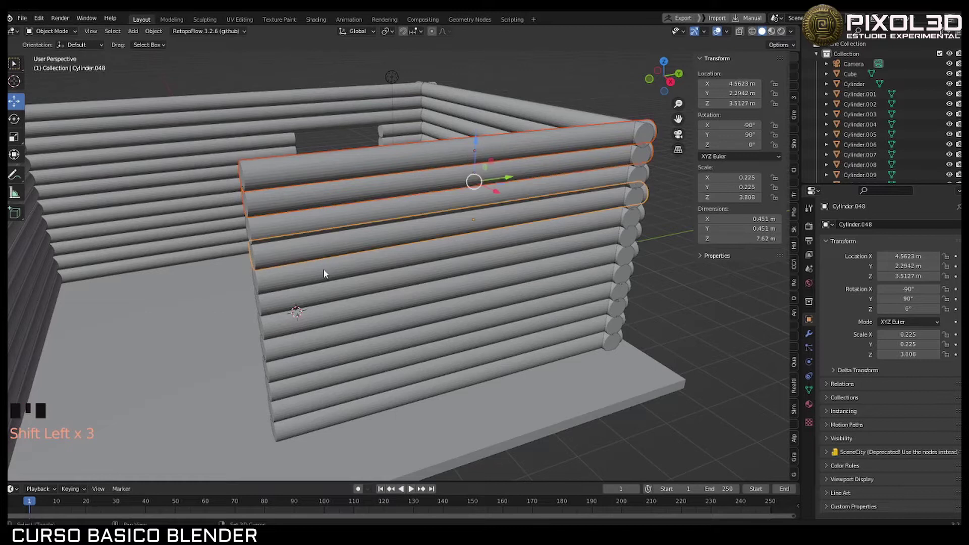
click(301, 230)
Step: Select all twelve logs of the door wall, duplicate them, and move the copy along Y to about -2.78 m
click(304, 174)
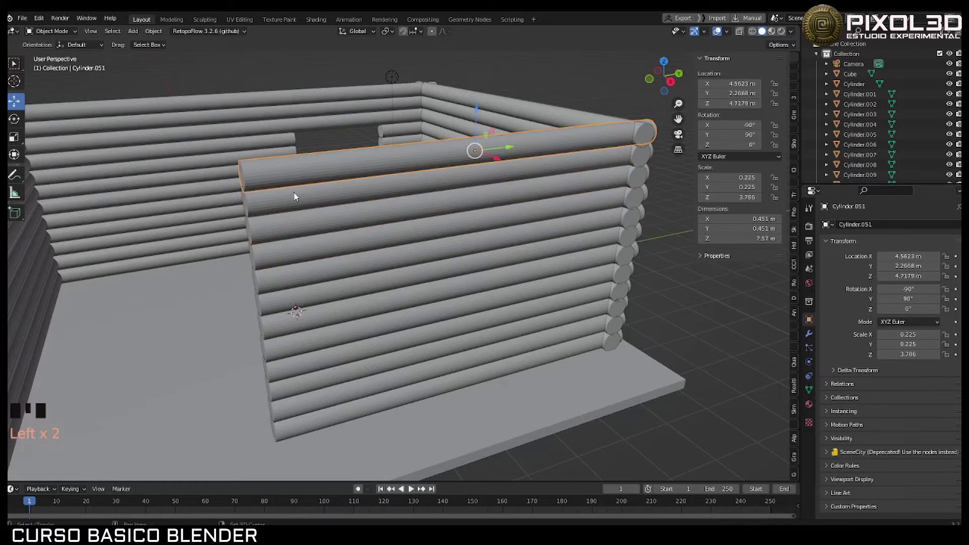
shift+click(296, 204)
shift+click(302, 242)
shift+click(302, 266)
shift+click(309, 286)
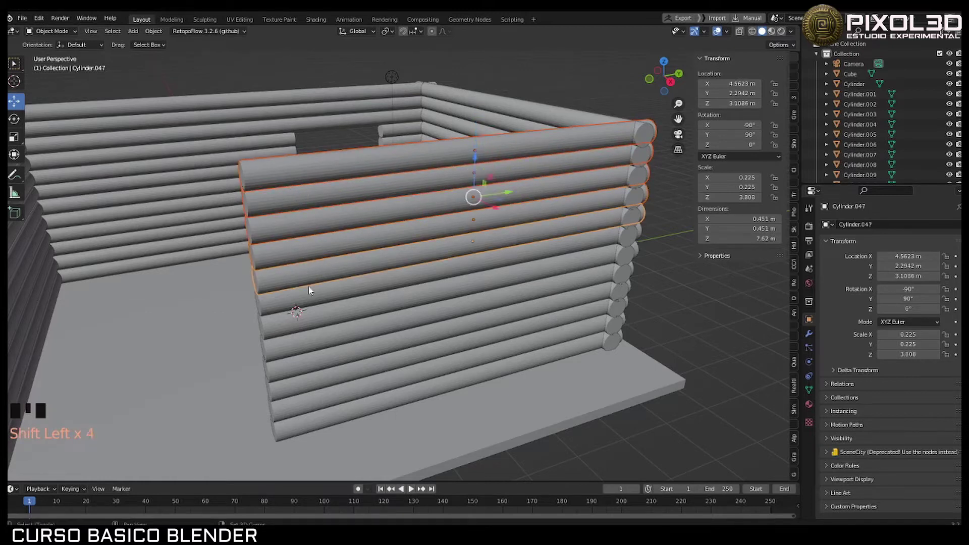
shift+click(312, 300)
shift+click(335, 340)
shift+click(335, 359)
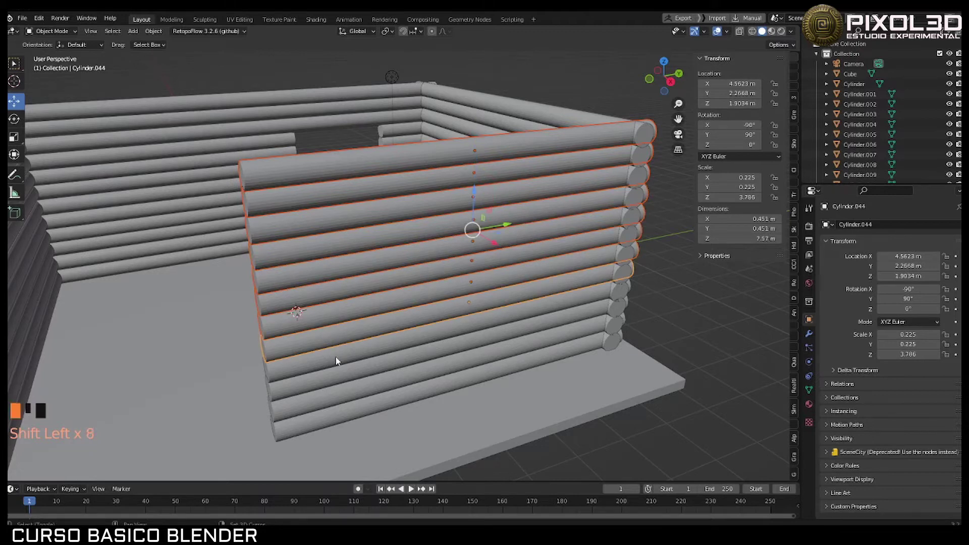
shift+click(339, 377)
shift+click(340, 392)
shift+click(331, 385)
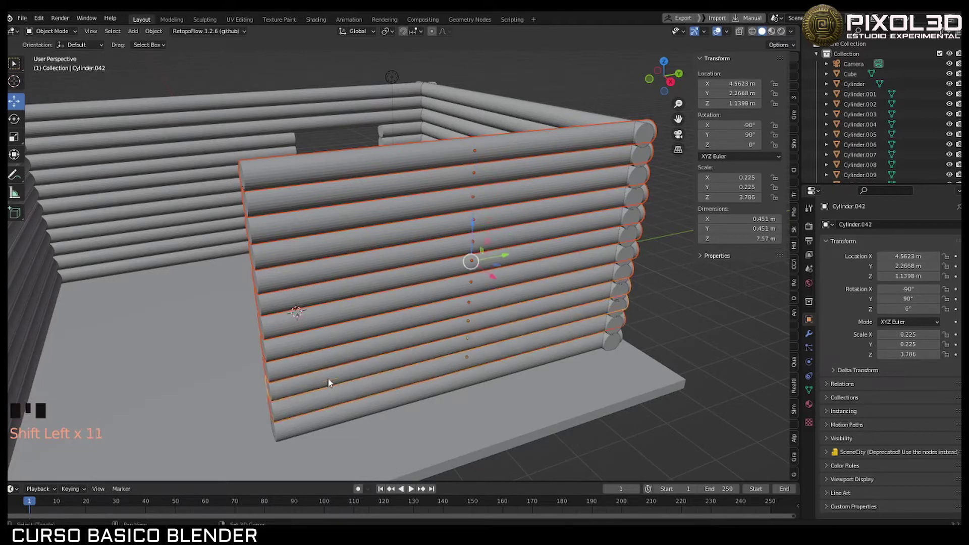
shift+click(339, 415)
middle_drag(361, 378, 323, 372)
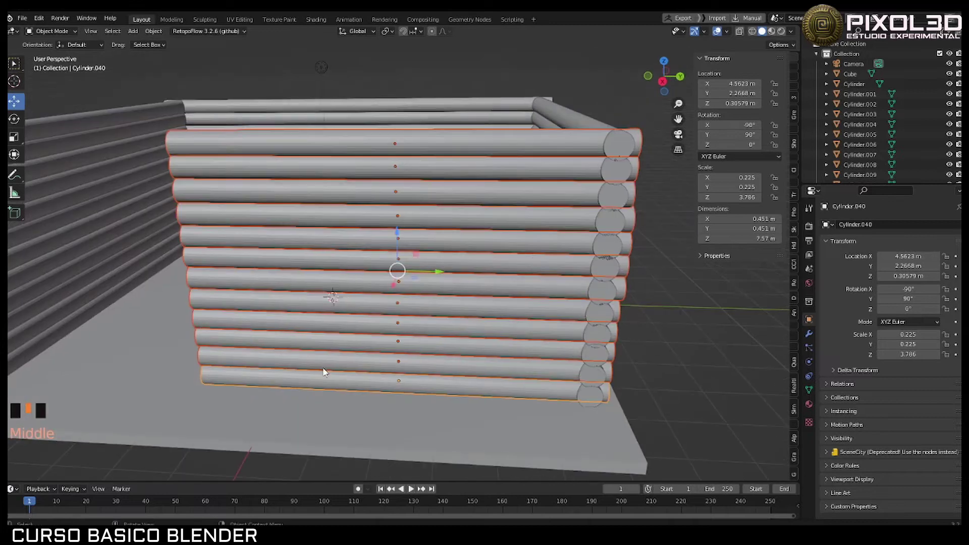
key(shift+d)
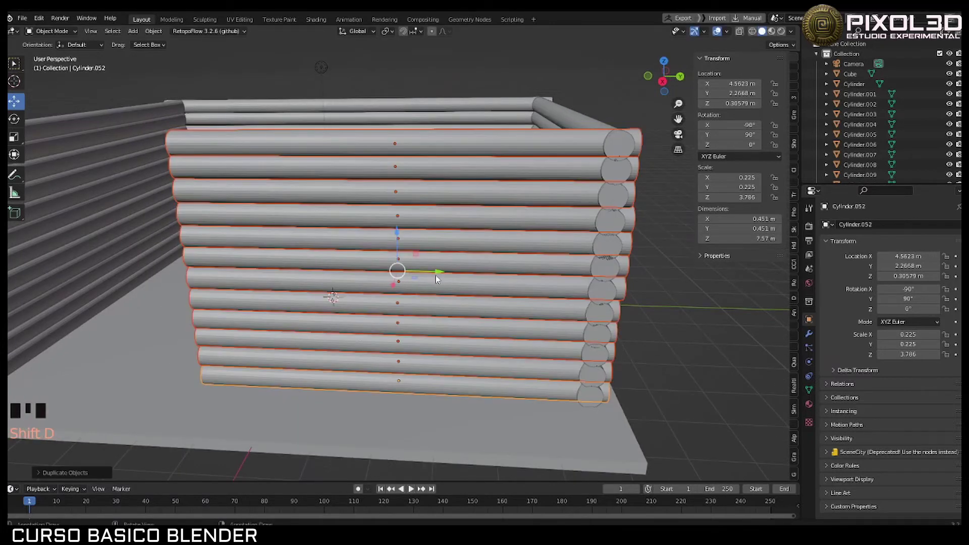
click(220, 279)
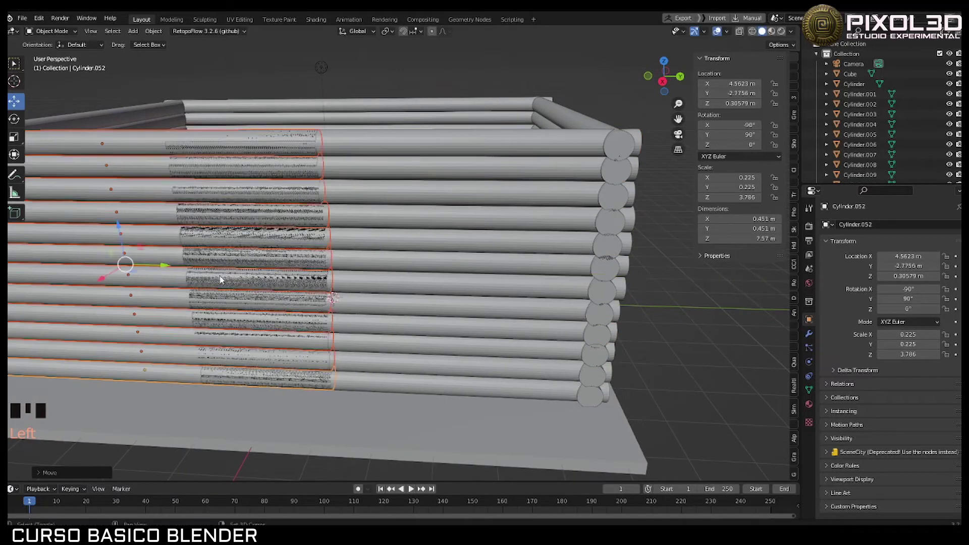
Step: Scale the twelve copied logs along Y to about 1.16 m long for the short section beside the doorway
shift+middle_drag(220, 280, 449, 262)
click(81, 157)
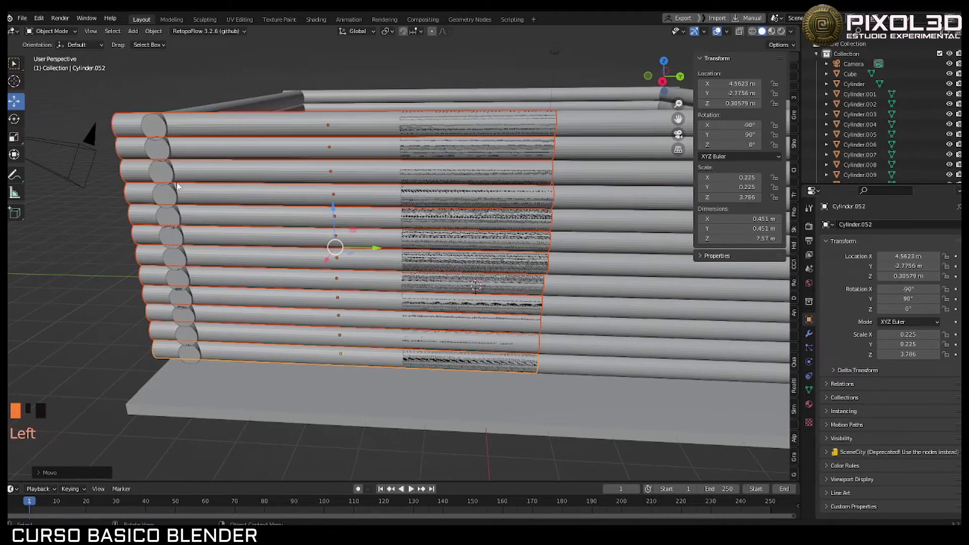
click(13, 137)
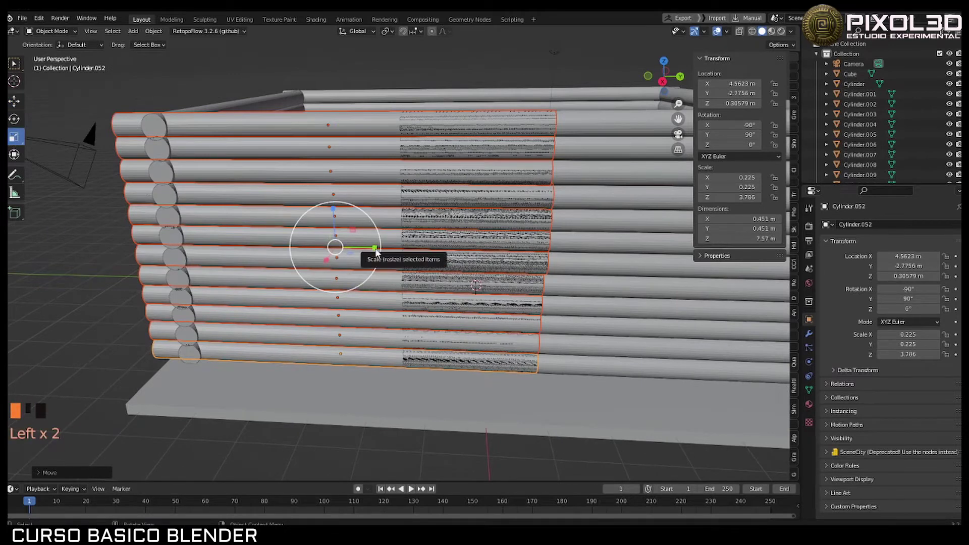
drag(374, 251, 340, 246)
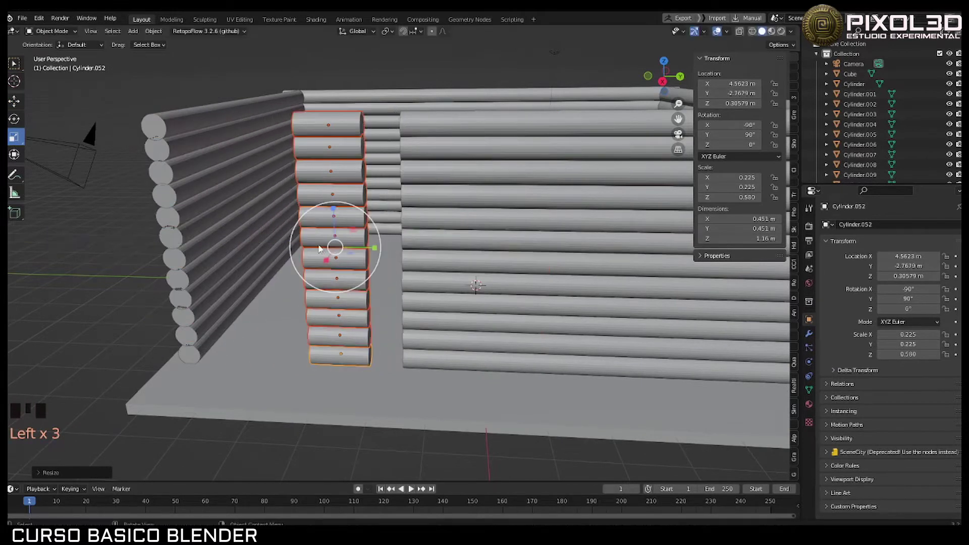
Step: Move the twelve short logs along Y to about -5.42 m, against the corner beside the doorway
click(16, 102)
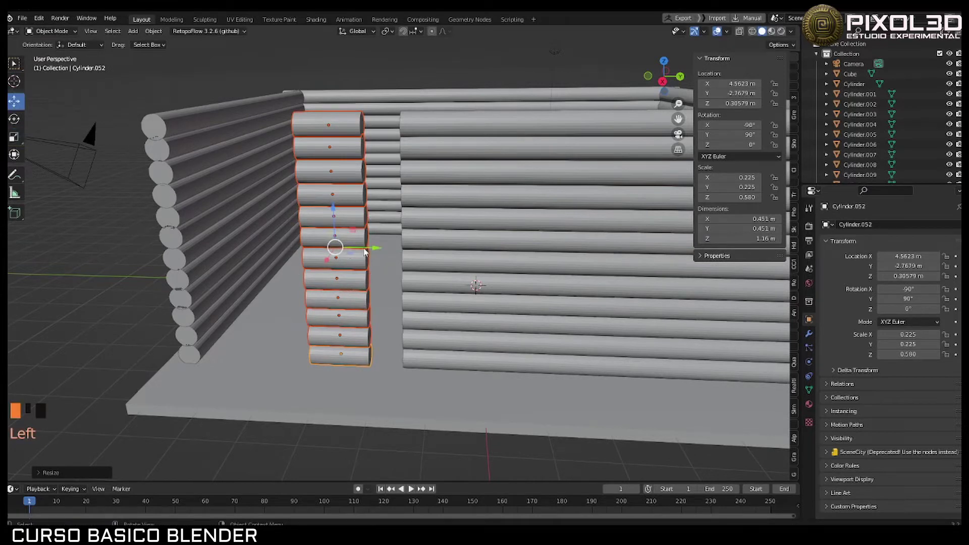
drag(366, 250, 240, 233)
middle_drag(240, 233, 235, 269)
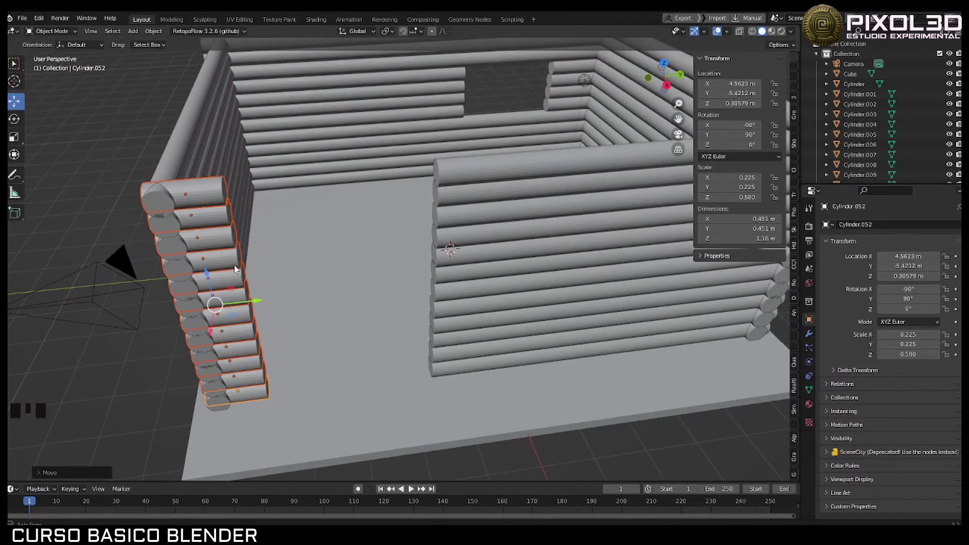
Step: Try lengthening the topmost short log along Y to about 4.32 m, and delete that log
click(217, 197)
middle_drag(231, 207, 222, 208)
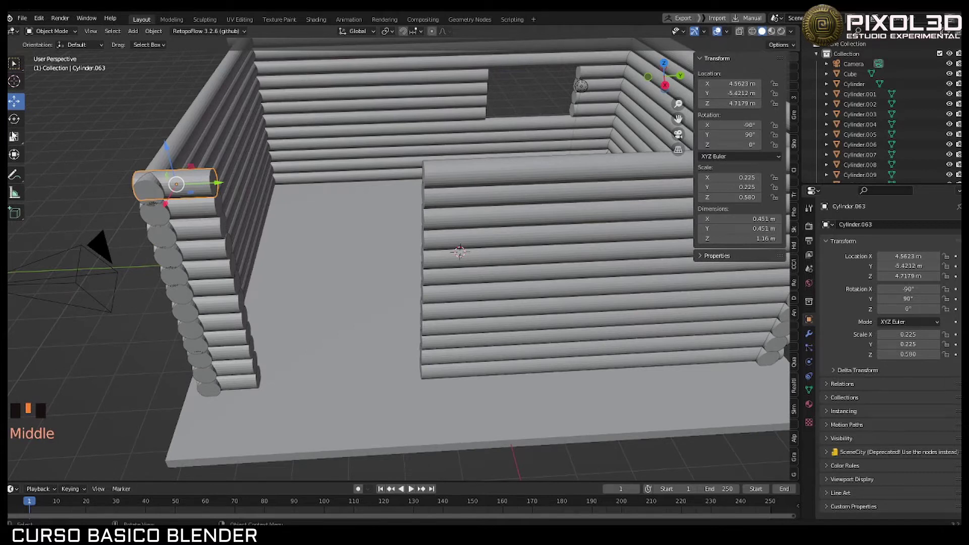
click(14, 137)
drag(223, 183, 326, 197)
click(326, 197)
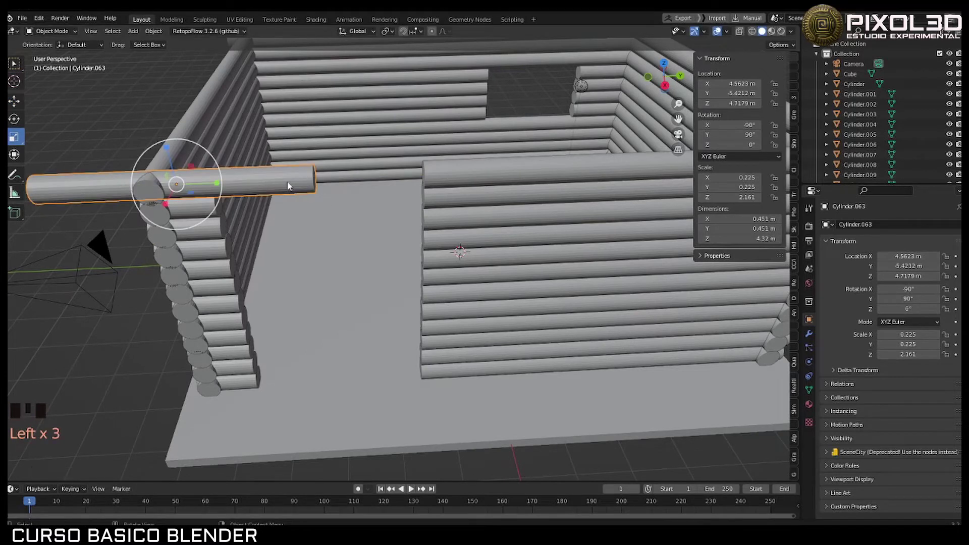
key(Delete)
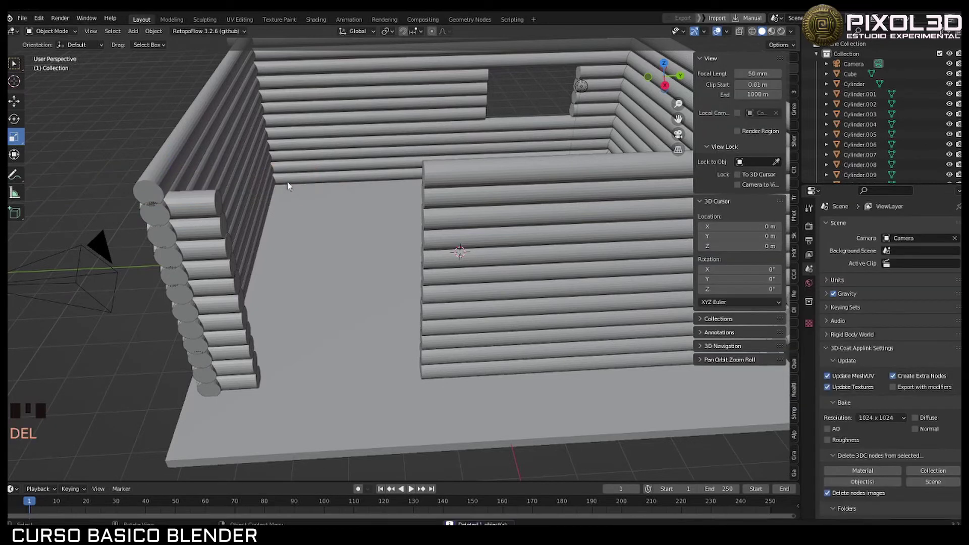
Step: Scale the top log of the long door-wall section along Y to about 9.96 m and move it to about -0.32 m on Y
click(435, 171)
scroll(429, 181, down, 3)
click(566, 212)
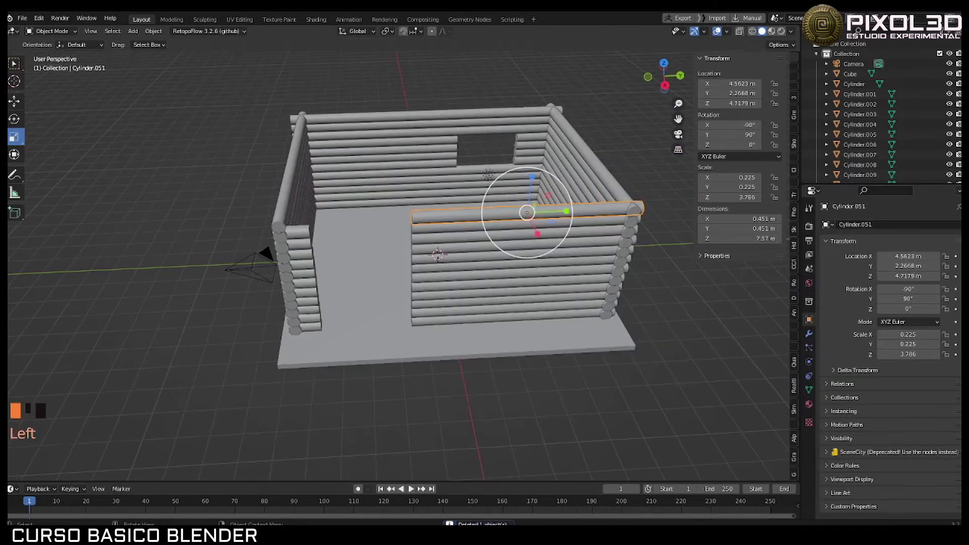
drag(566, 211, 488, 214)
click(17, 102)
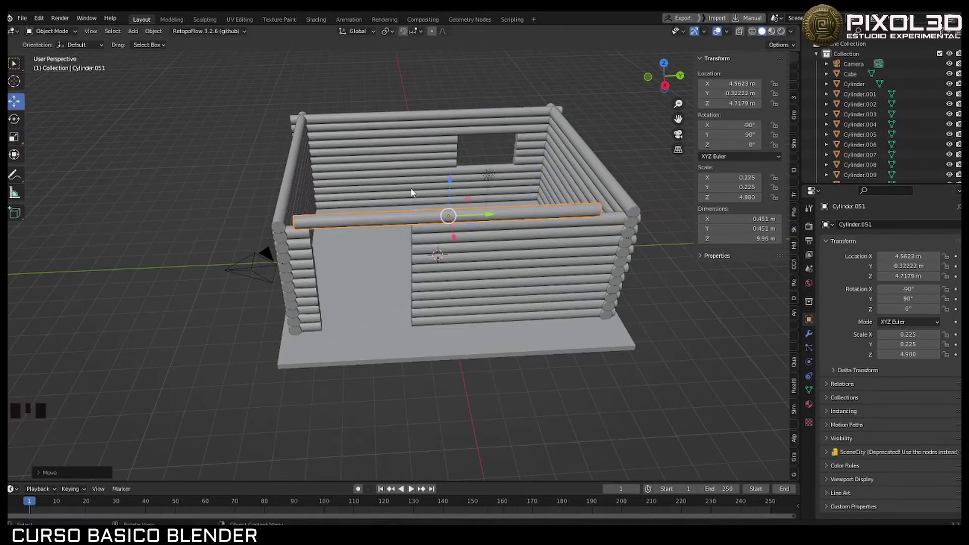
Step: Lengthen the log over the doorway to about 11.9 m and center it at about -0.01 m on Y, reaching both corners
click(38, 143)
click(14, 137)
drag(488, 215, 498, 218)
click(14, 101)
drag(14, 136, 499, 214)
click(14, 137)
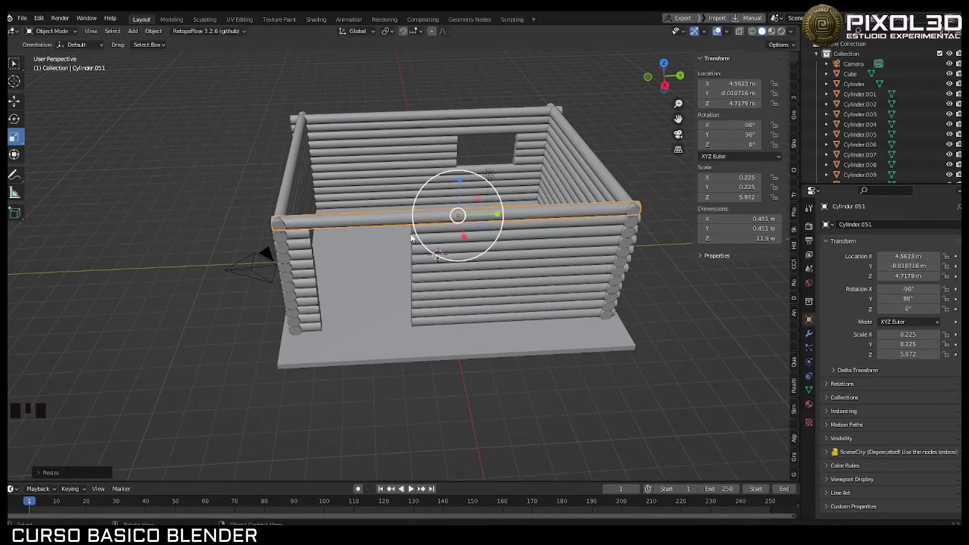
Step: Select the surplus log on the door wall and delete it
middle_drag(498, 214, 467, 245)
click(475, 320)
middle_drag(475, 319, 376, 318)
key(Delete)
middle_drag(303, 243, 385, 245)
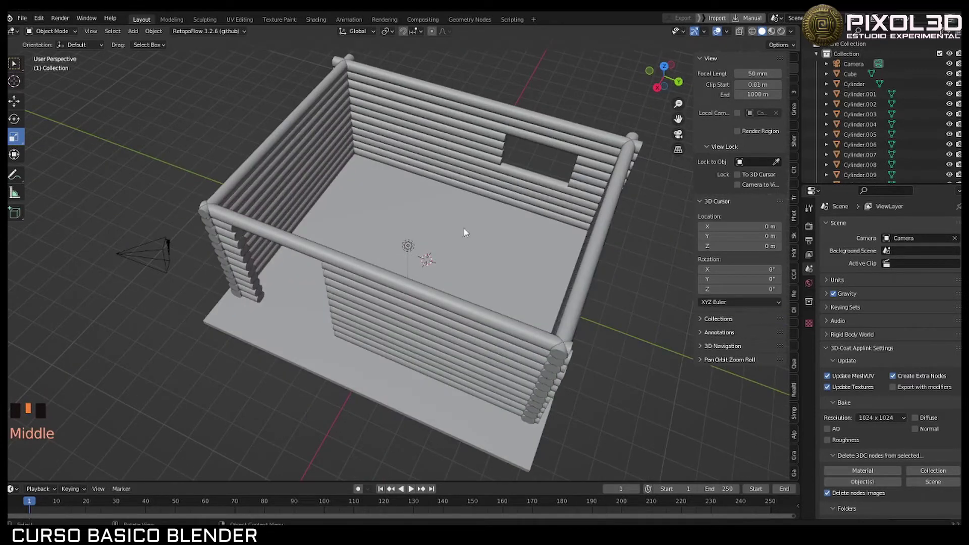
Step: Add a cube mesh at the center of the cabin for the roof beam
click(200, 144)
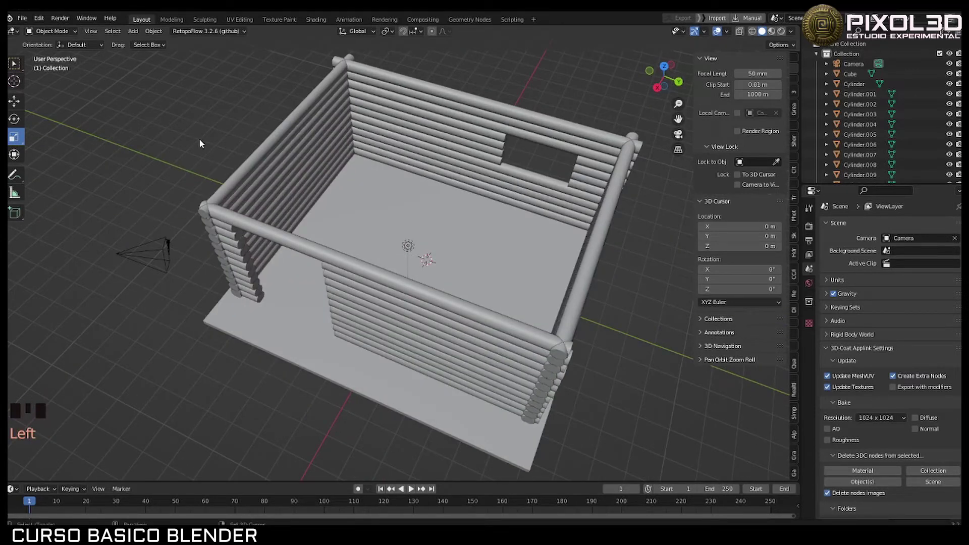
key(shift+a)
mouse_move(200, 142)
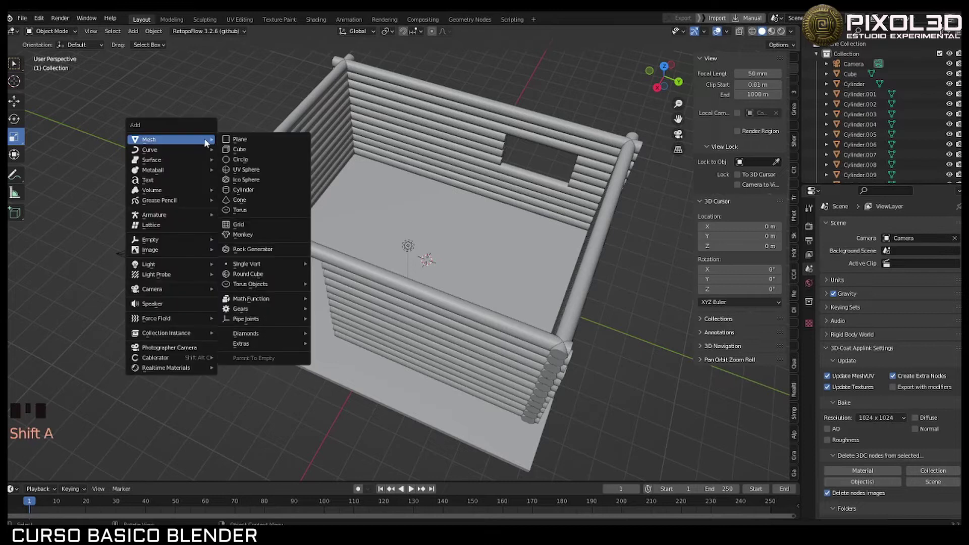
click(250, 150)
middle_drag(304, 148, 432, 198)
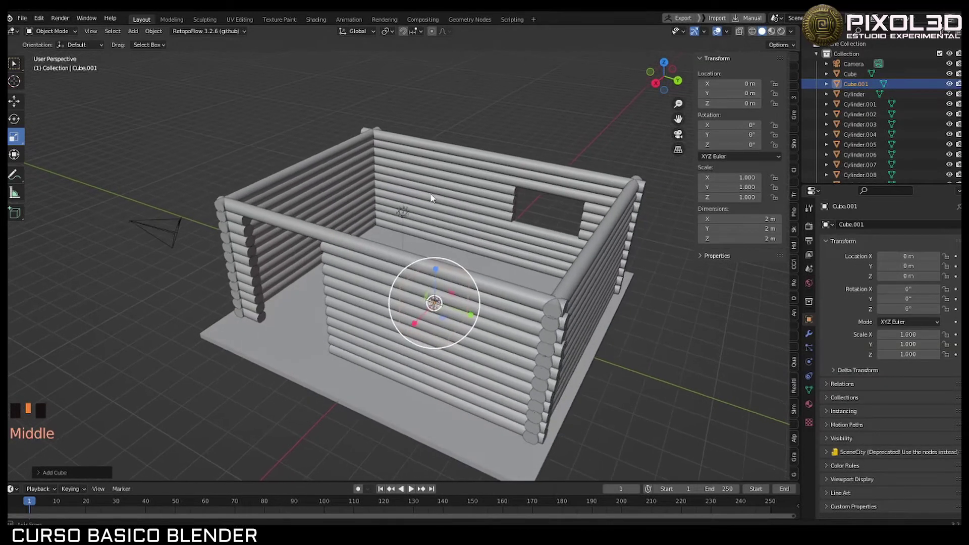
Step: Try stretching the cube along Z to about 10.7 m, and undo the scaling
key(s)
key(z)
click(439, 128)
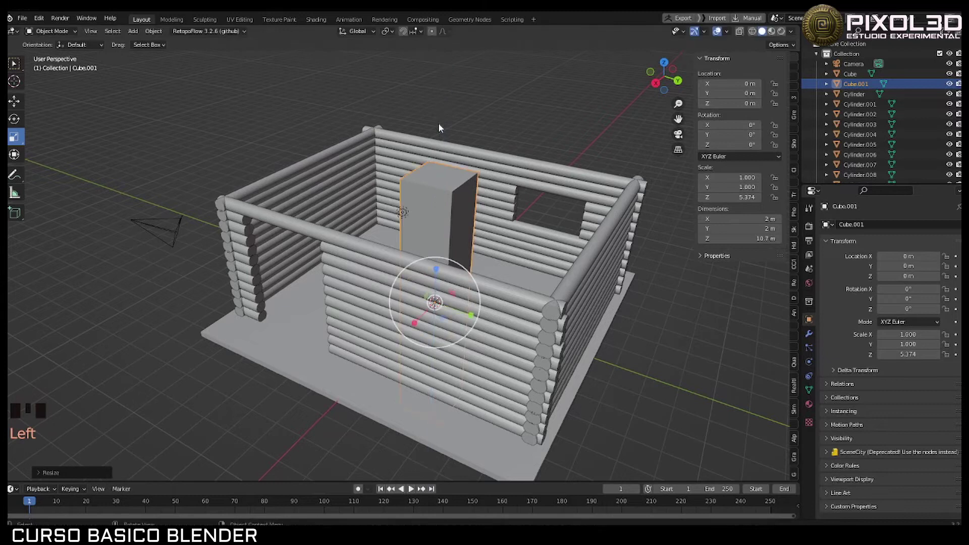
key(ctrl+z)
Step: Raise the cube above the walls to about 7.95 m on Z
click(15, 103)
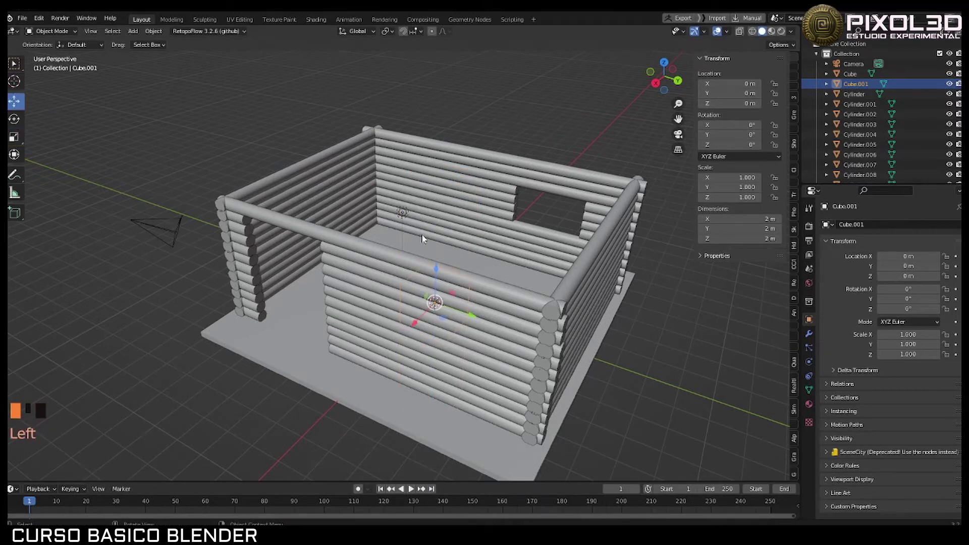
drag(437, 273, 413, 73)
middle_drag(413, 73, 400, 155)
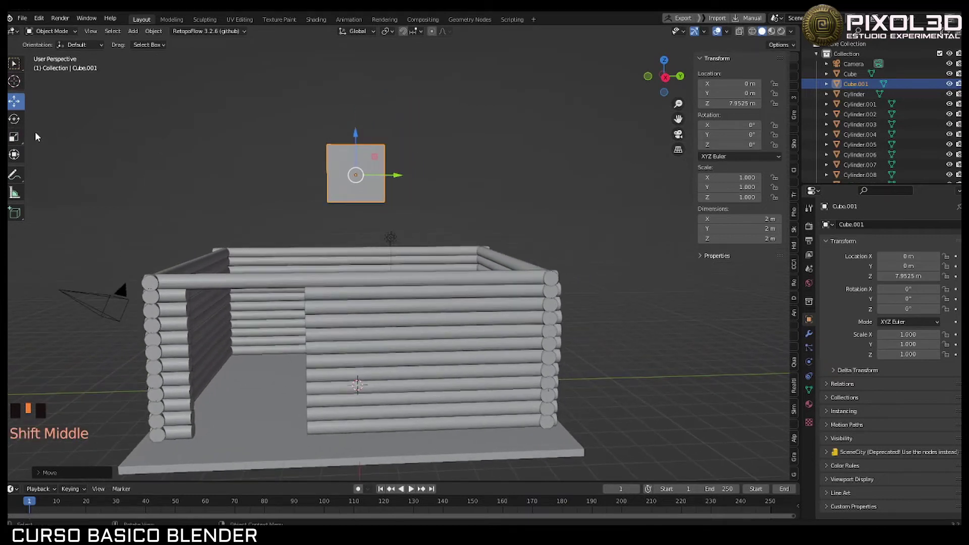
Step: Flatten the cube on Z to about 0.41 m thick and scale it along X to about 10.1 m long
click(14, 138)
middle_drag(332, 132, 275, 158)
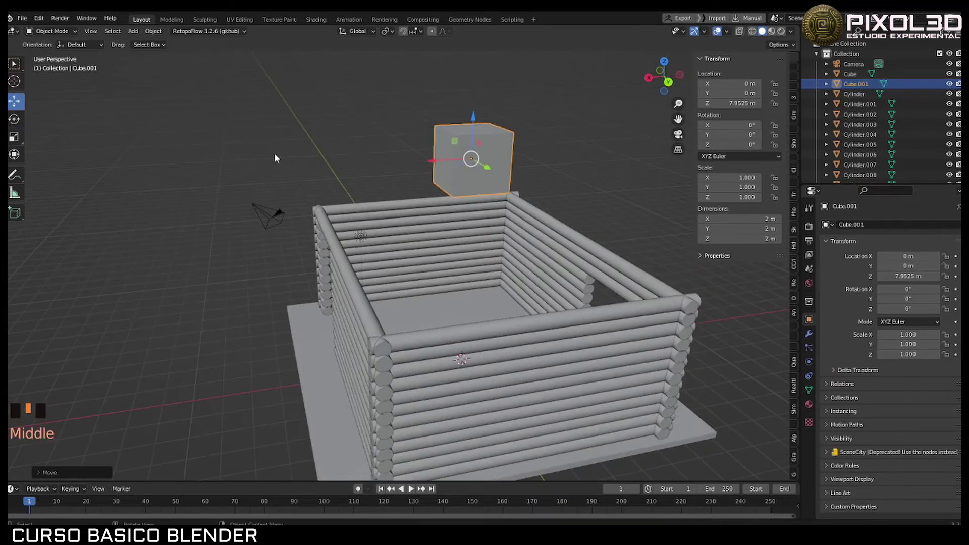
click(315, 131)
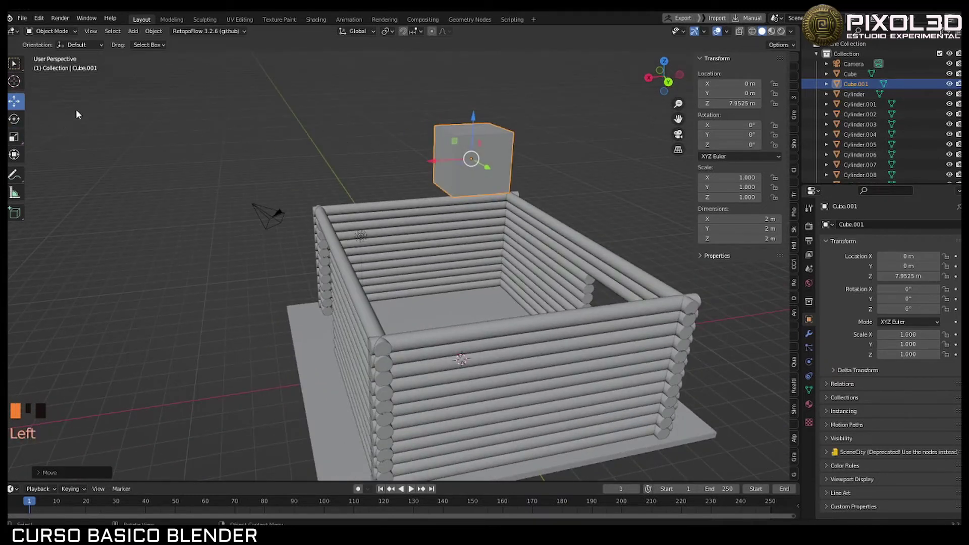
click(14, 138)
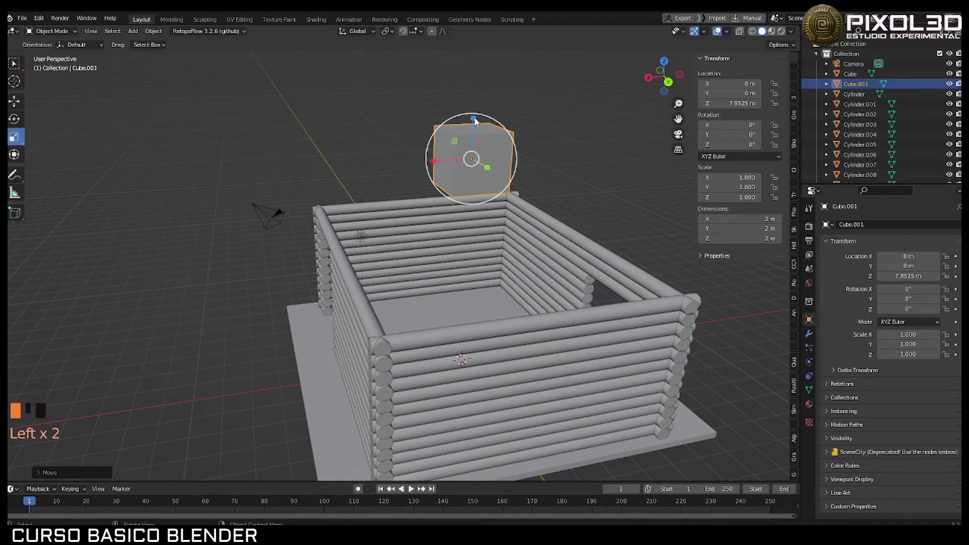
drag(473, 119, 478, 158)
middle_drag(479, 158, 450, 171)
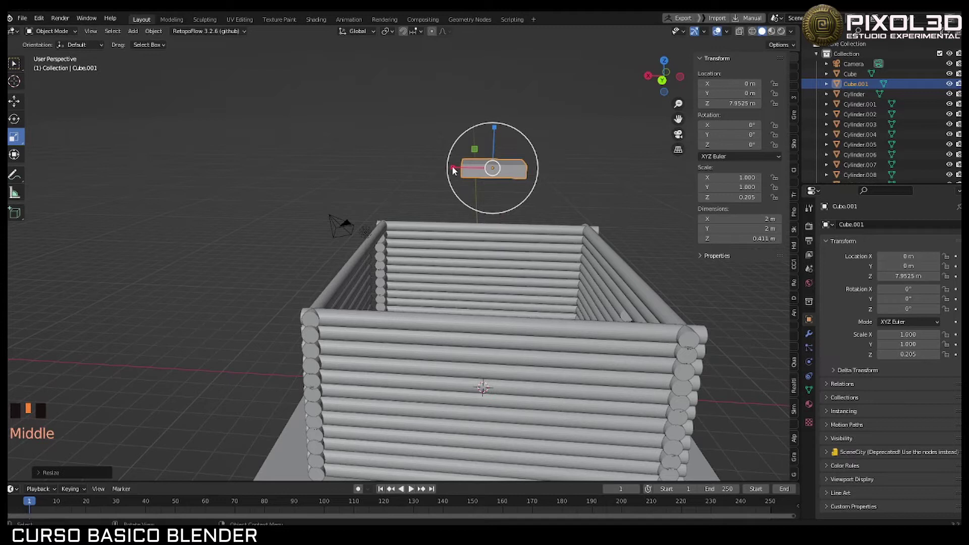
drag(453, 171, 275, 157)
middle_drag(276, 167, 389, 199)
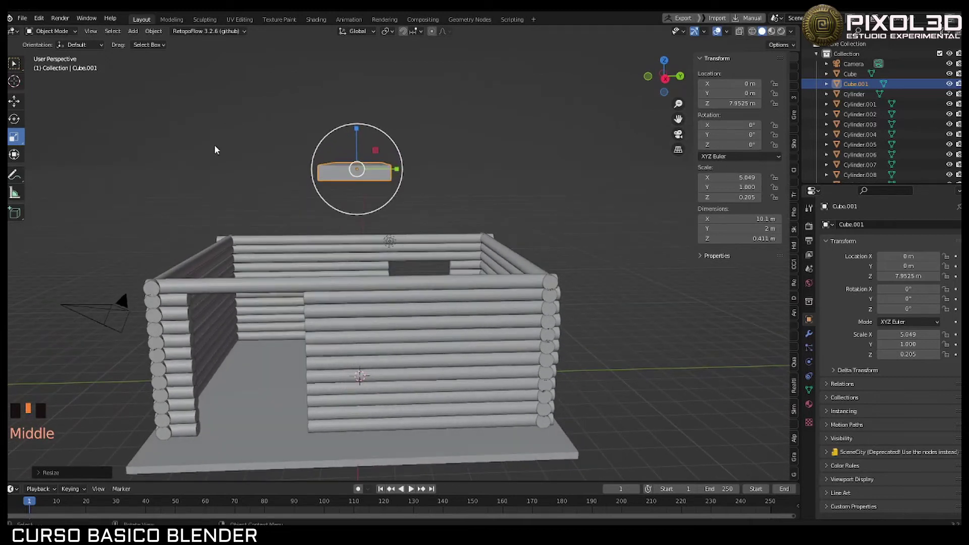
Step: Raise the flat beam to about 8.22 m on Z and deselect it
click(16, 102)
drag(356, 133, 355, 125)
middle_drag(341, 151, 274, 184)
click(255, 171)
scroll(294, 244, down, 1)
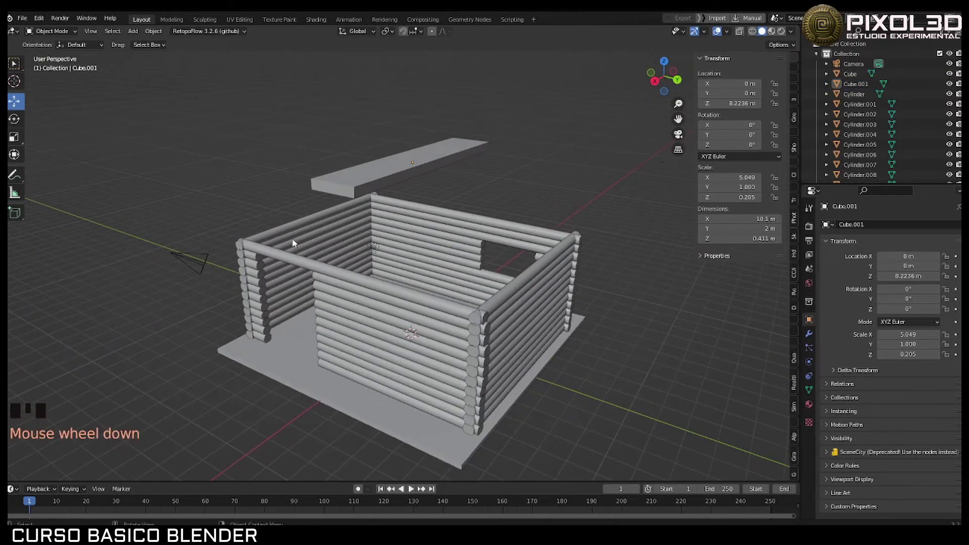
Step: Duplicate the log over the doorway in place and rotate the copy 45° in the plane of the door wall
click(315, 270)
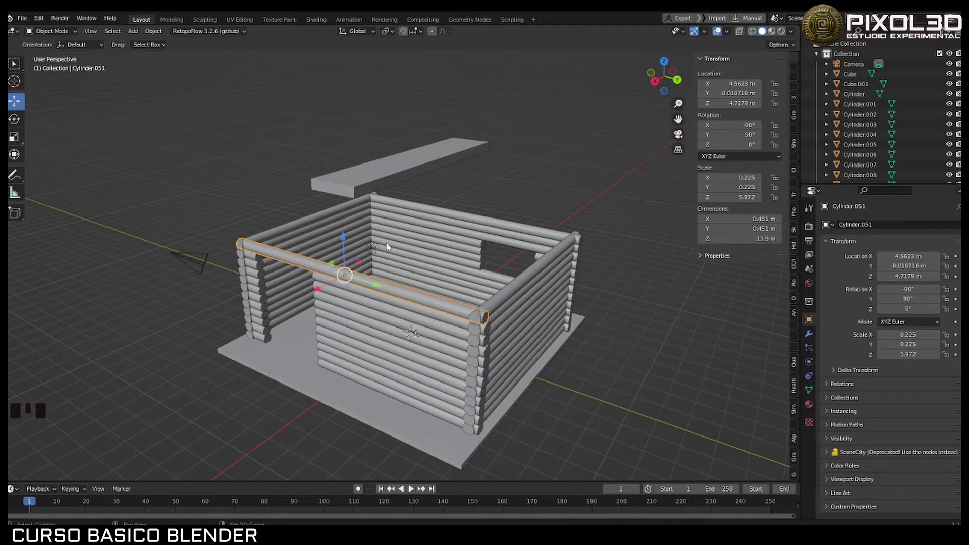
key(shift+d)
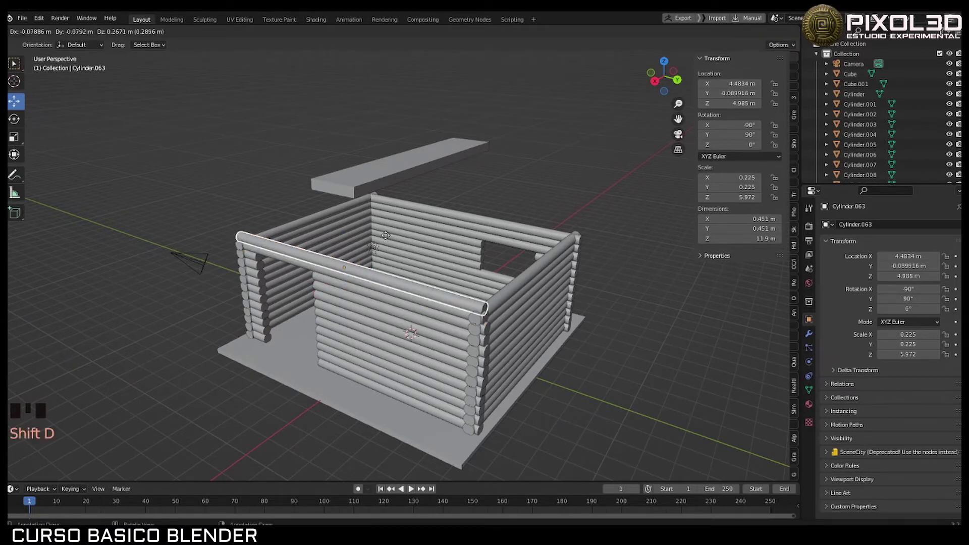
click(16, 119)
middle_drag(258, 189, 295, 177)
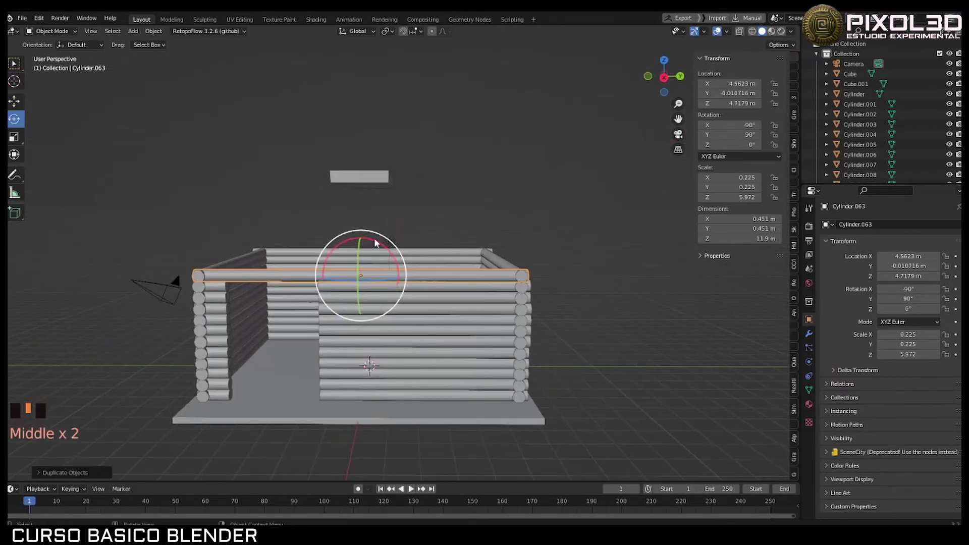
drag(375, 243, 353, 244)
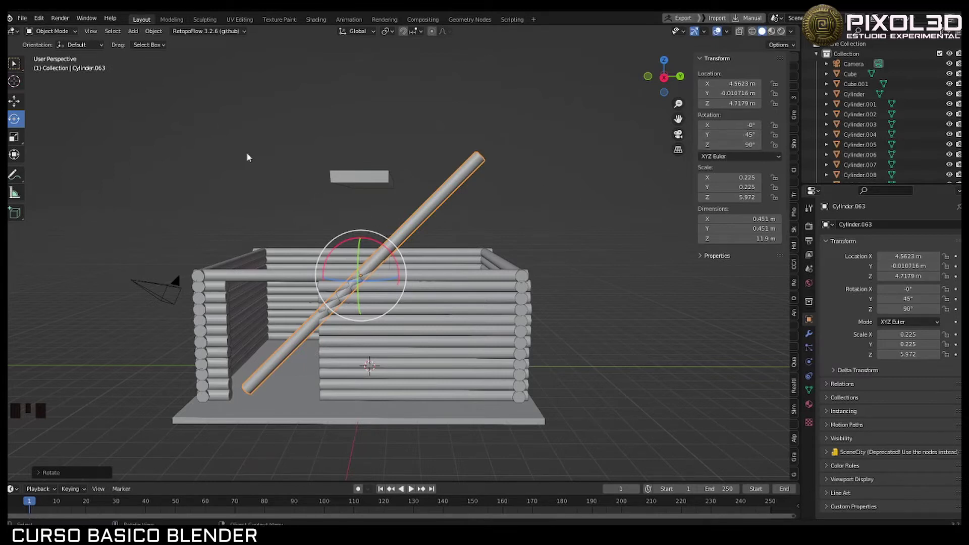
Step: Move the slanted log to about -2.15 m on Y and 8.41 m on Z, resting its lower end on the wall corner
click(20, 103)
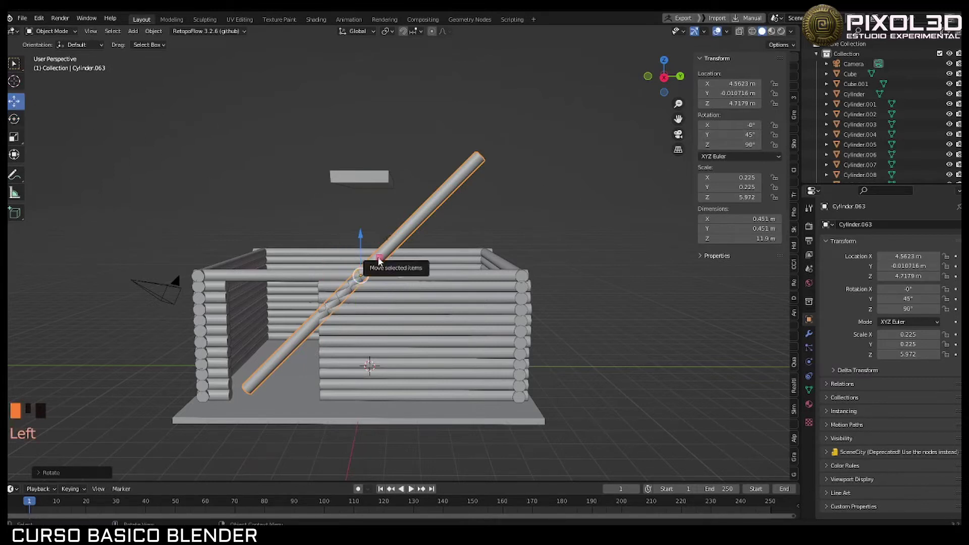
drag(379, 261, 313, 152)
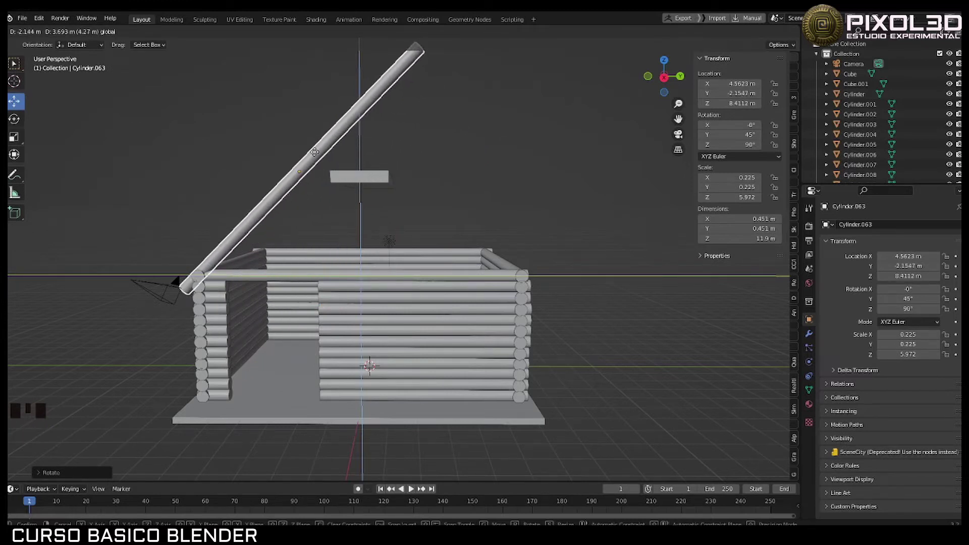
drag(314, 152, 313, 152)
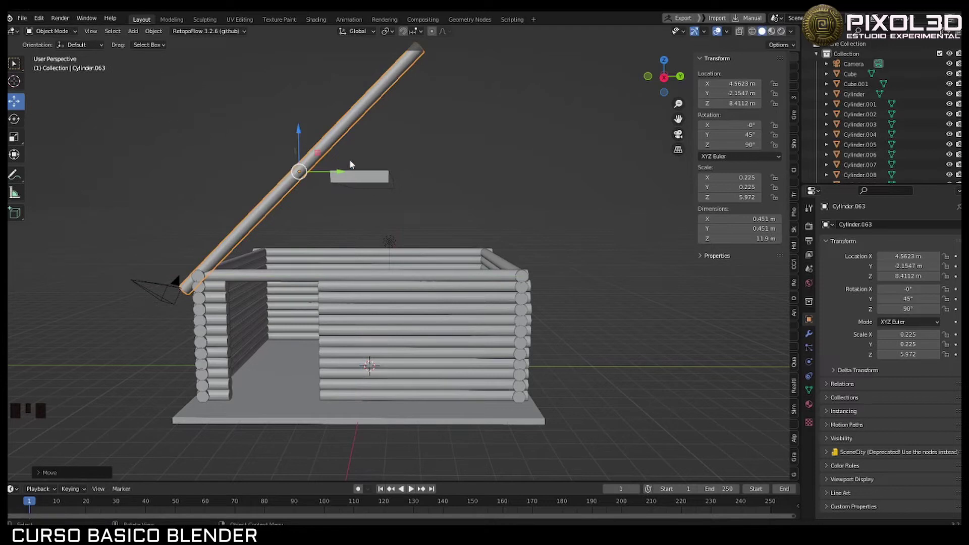
Step: Raise the flat roof beam to about 9.50 m on Z
click(367, 177)
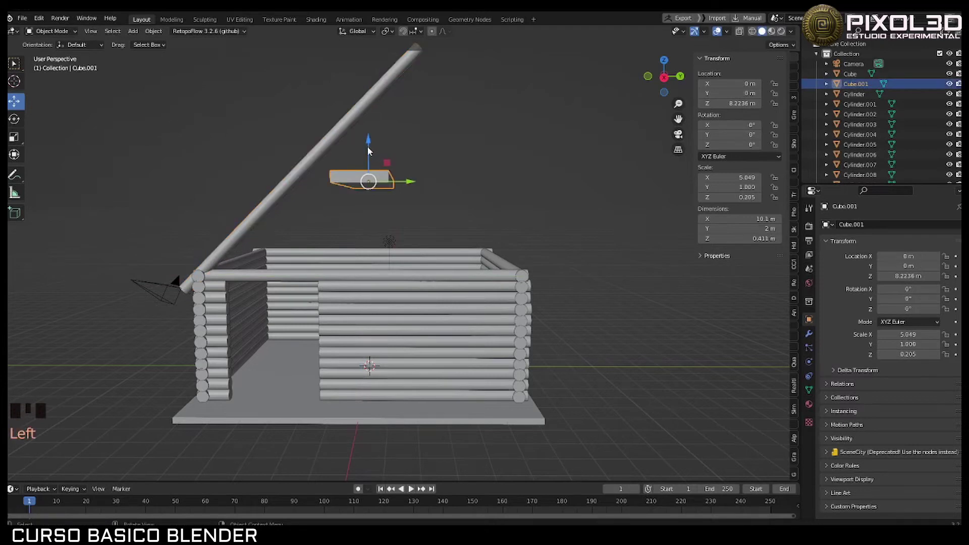
drag(367, 146, 357, 124)
middle_drag(356, 124, 375, 156)
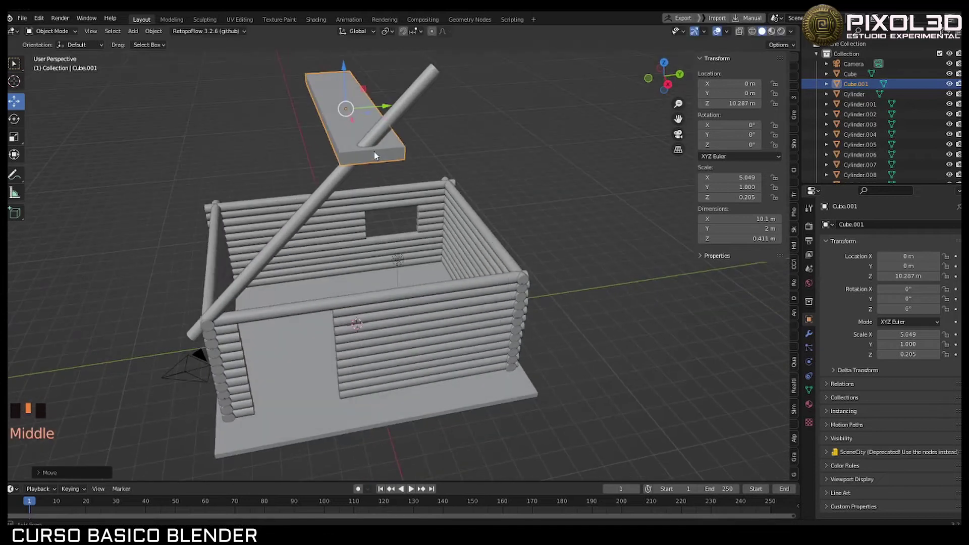
drag(357, 99, 351, 123)
middle_drag(318, 168, 310, 186)
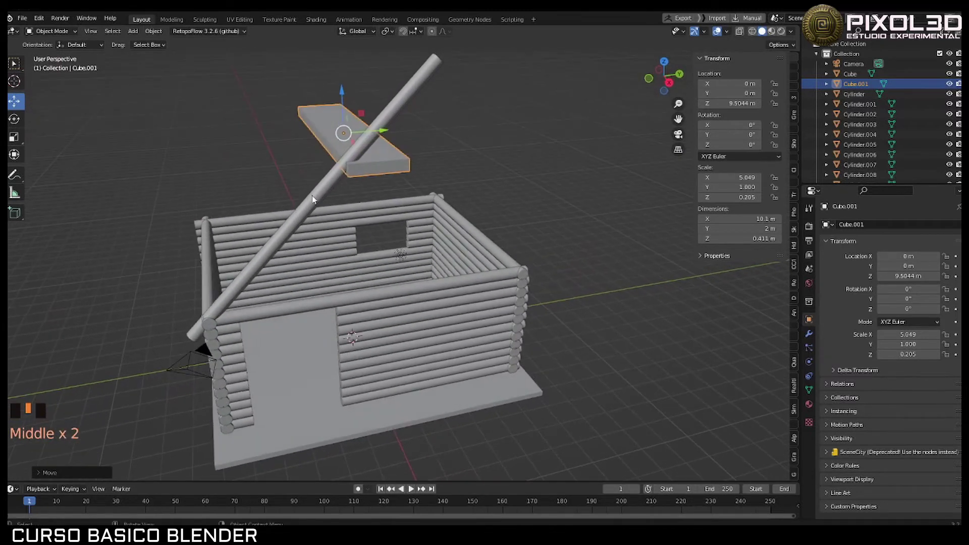
Step: Try scaling the slanted log along Z to about 14.2 m long and along Y to about 16.4 m long, undoing each attempt
click(312, 197)
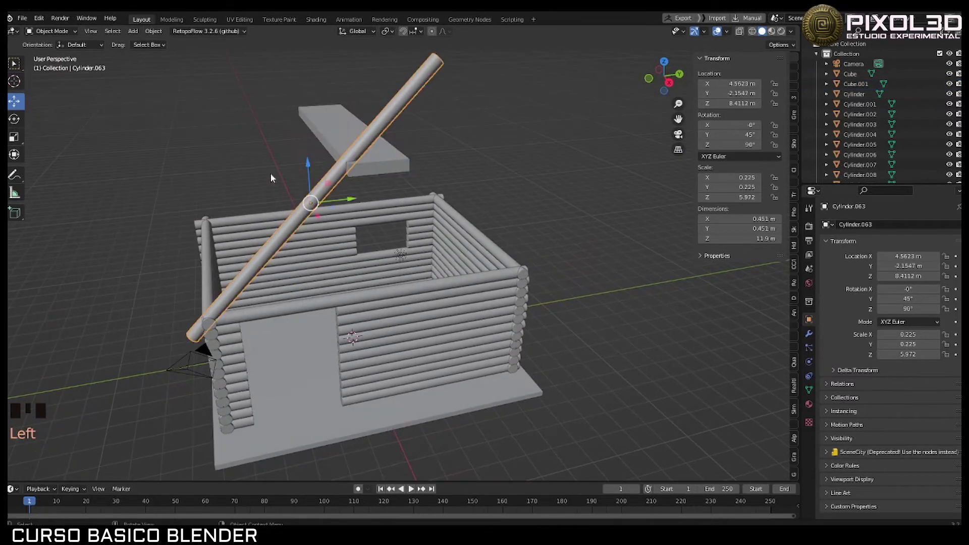
click(15, 139)
middle_drag(186, 150, 337, 163)
scroll(273, 194, up, 1)
drag(339, 166, 342, 168)
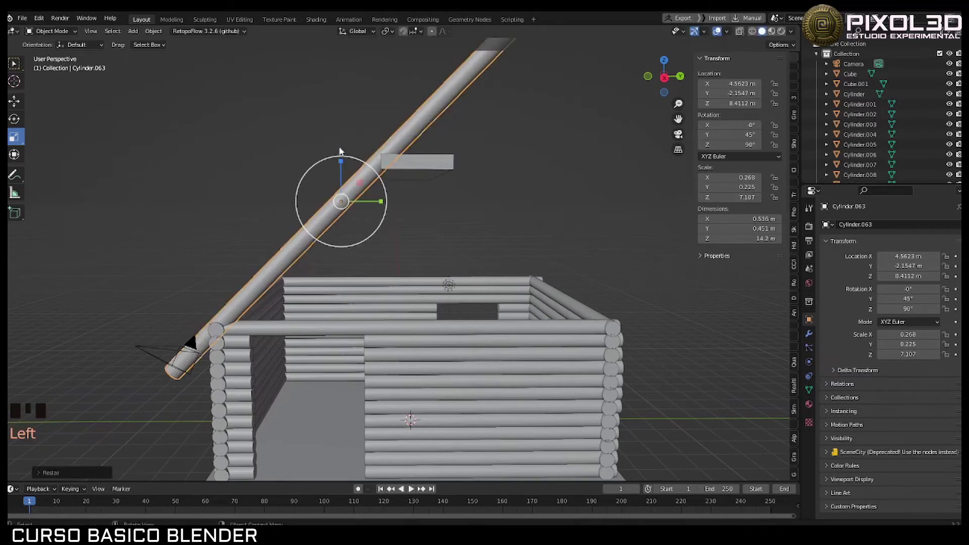
key(ctrl+z)
drag(382, 203, 409, 202)
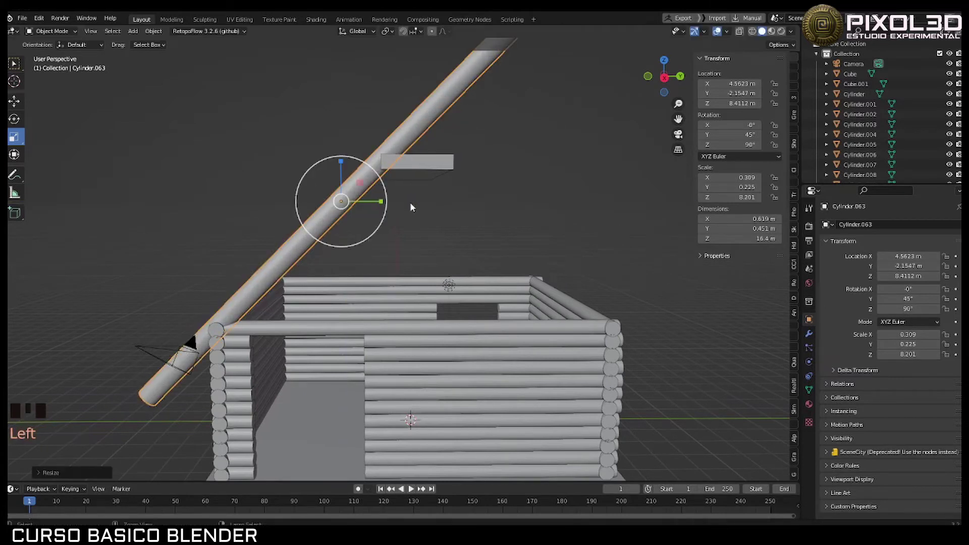
key(ctrl+z)
middle_drag(356, 201, 418, 229)
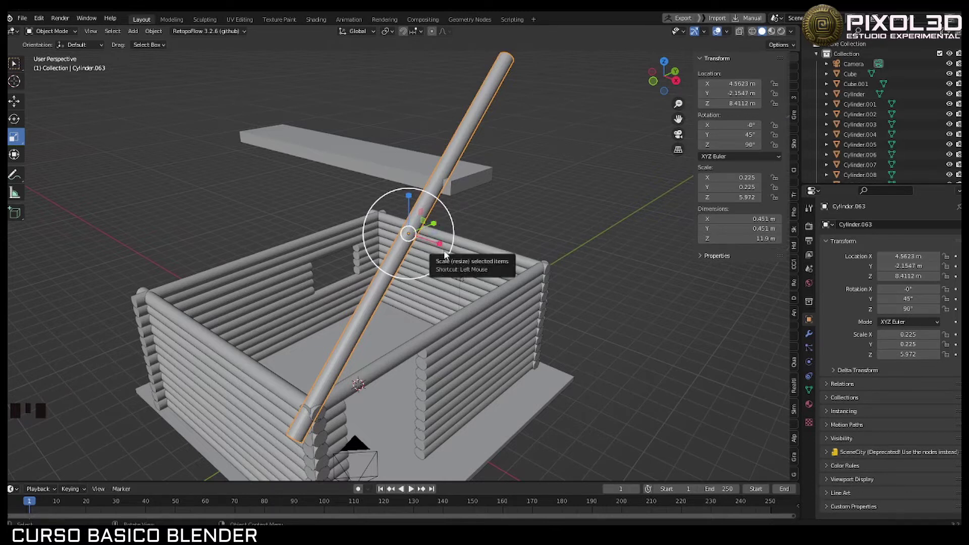
Step: Scale the slanted log down to about 8.69 m long, keeping its X scale locked
shift+drag(440, 244, 439, 260)
key(ctrl+z)
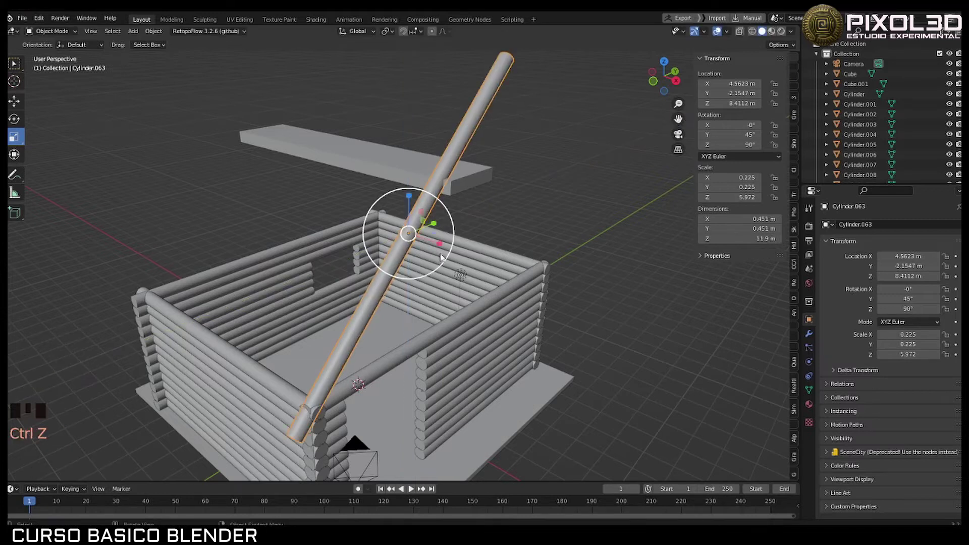
mouse_move(416, 202)
middle_down()
mouse_move(404, 183)
mouse_move(413, 202)
middle_up()
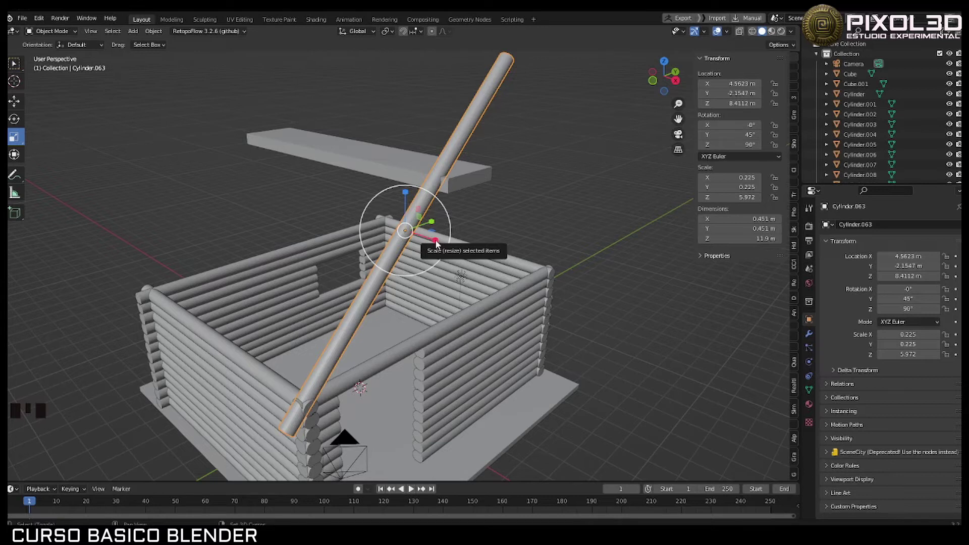
shift+drag(435, 244, 425, 237)
middle_drag(425, 238, 347, 229)
Step: Move the shortened slanted log to about X 4.76 m, Y -2.89 m, Z 7.79 m, seating its lower end on the wall corner
click(20, 103)
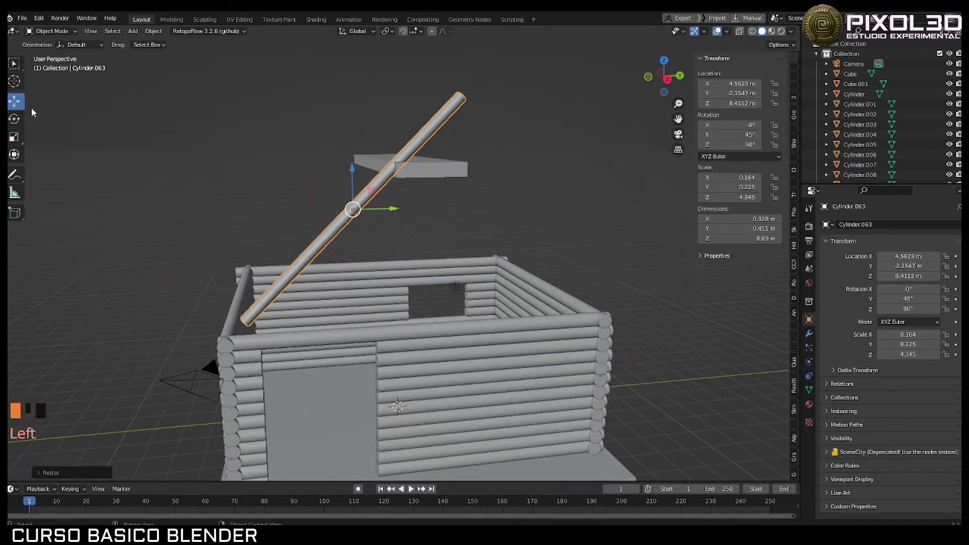
middle_drag(211, 166, 284, 177)
drag(359, 181, 339, 200)
middle_drag(338, 201, 551, 230)
drag(513, 248, 523, 248)
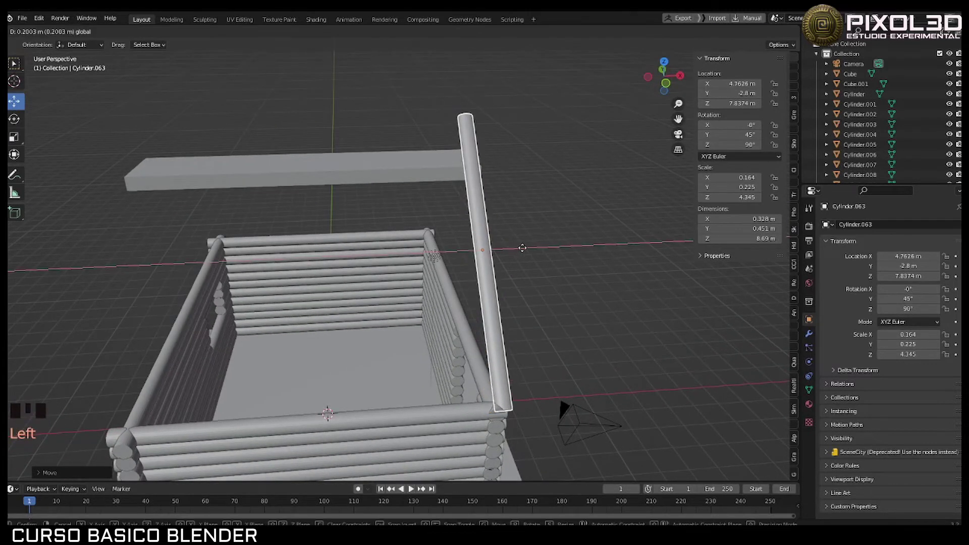
middle_drag(489, 250, 339, 201)
drag(337, 204, 339, 209)
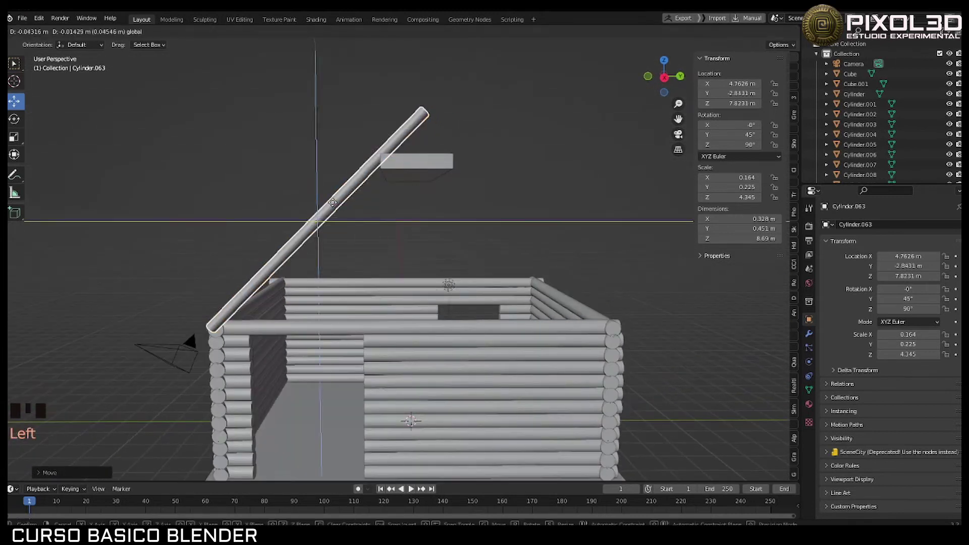
Step: Duplicate the slanted log beside itself along X, and copy the resulting pair further along X to start the roof slope
middle_drag(339, 209, 414, 232)
key(shift+d)
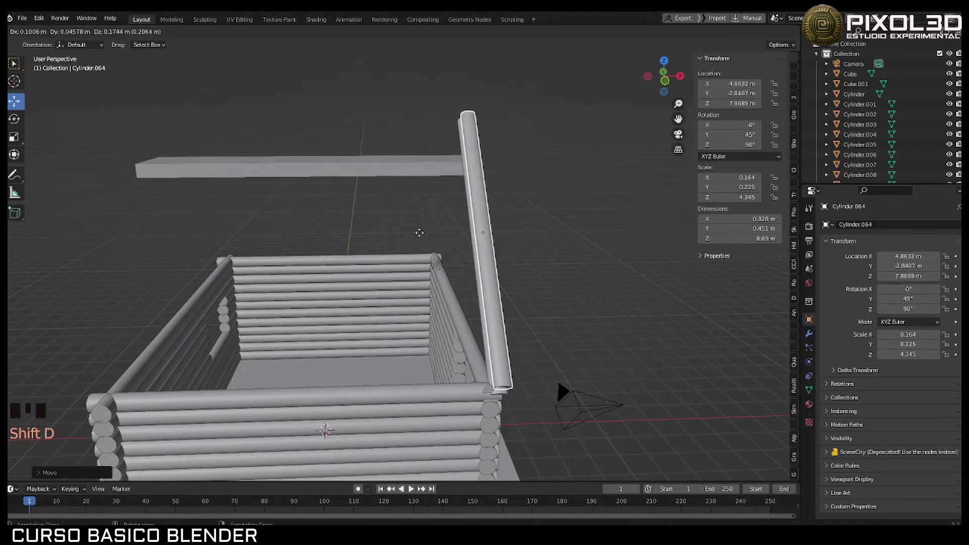
drag(522, 243, 506, 240)
shift+click(479, 210)
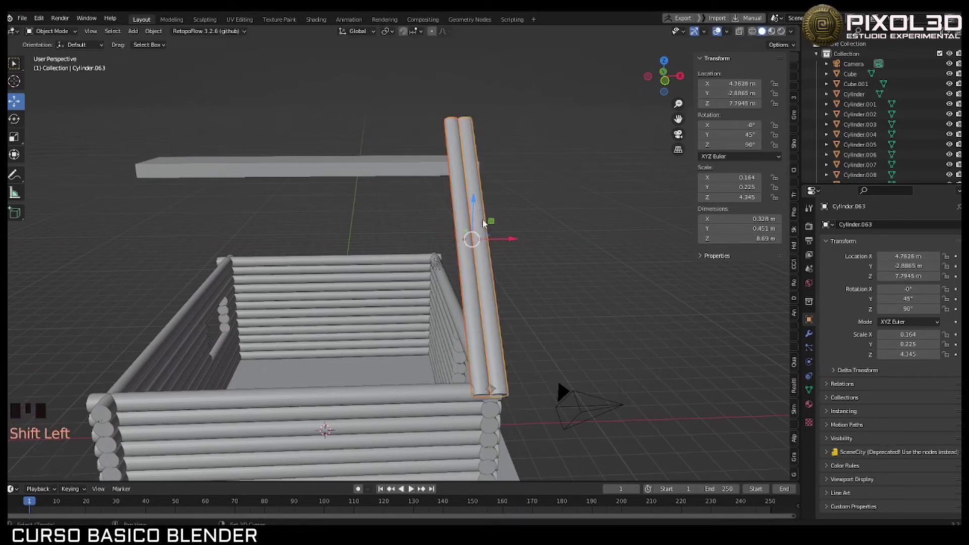
key(shift+d)
key(x)
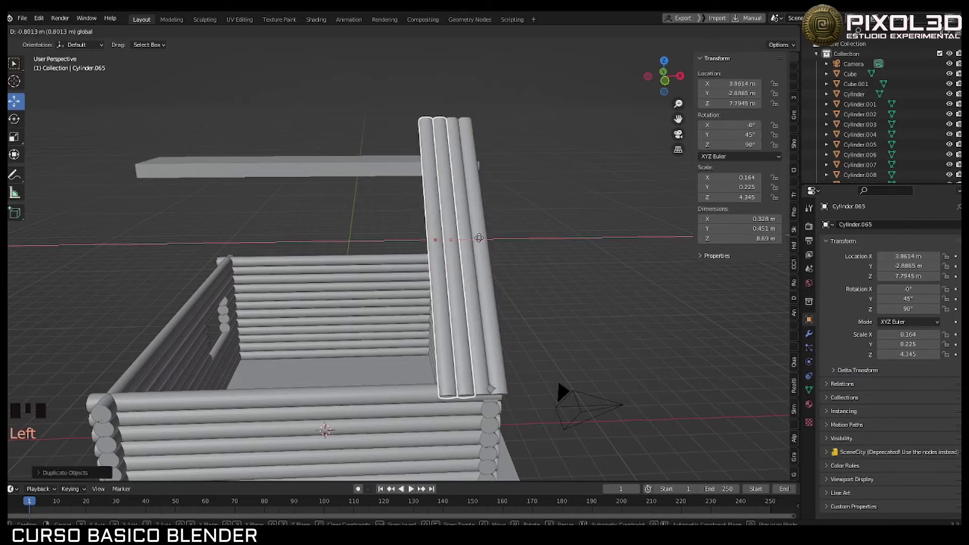
key(shift+d)
click(444, 242)
shift+click(412, 252)
shift+click(428, 253)
shift+click(444, 255)
shift+click(480, 263)
key(shift+d)
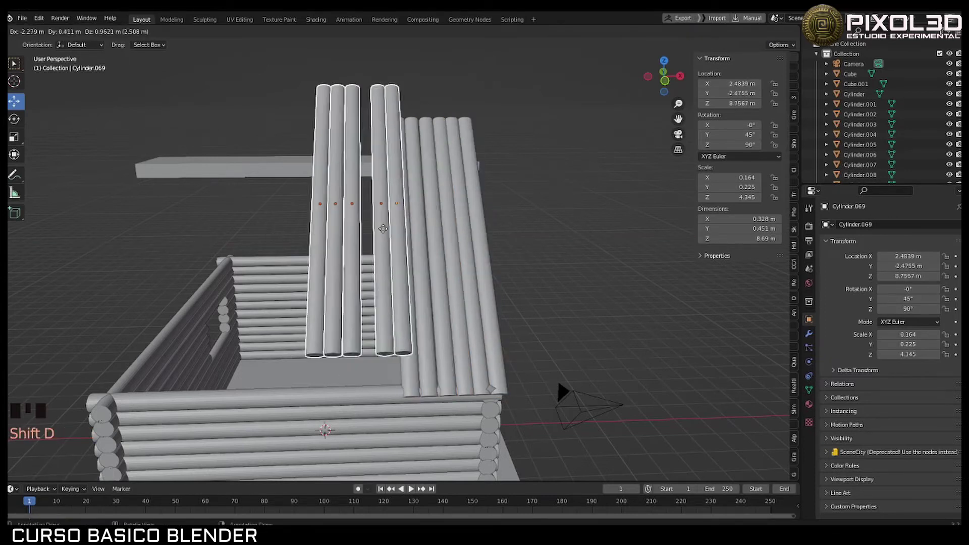
key(ctrl+z)
key(ctrl+z)
middle_drag(383, 229, 396, 214)
key(ctrl+z)
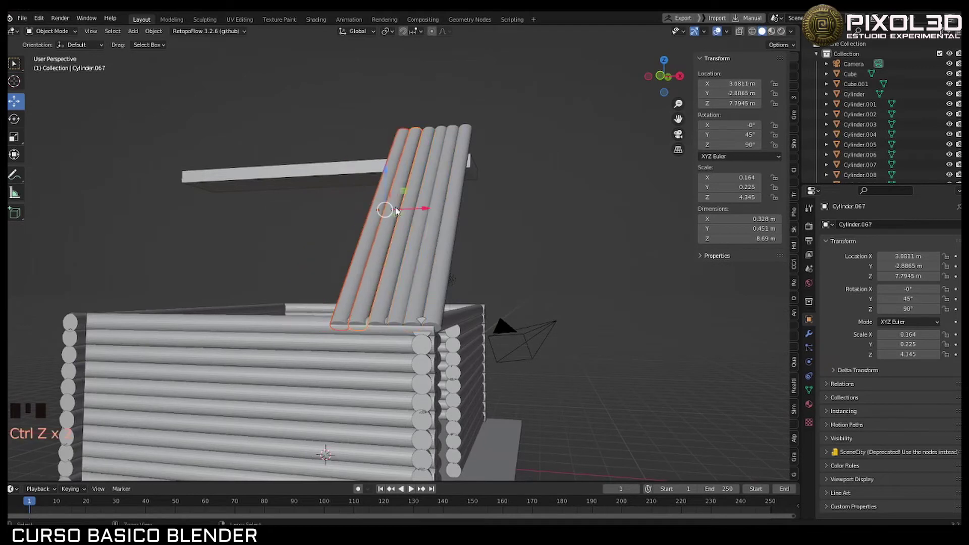
Step: Duplicate groups of slanted logs side by side along X to cover the whole slope, reaching about X -4.96 m
shift+click(441, 266)
key(shift+d)
click(337, 234)
middle_drag(337, 235, 210, 68)
key(shift+d)
click(394, 240)
key(shift+d)
click(339, 241)
key(shift+d)
click(371, 227)
key(shift+d)
click(372, 227)
Step: Select the whole row of slanted roof logs and duplicate it in place, viewed from the right side
drag(211, 68, 652, 338)
key(g)
middle_drag(652, 338, 506, 209)
key(shift+d)
key(ctrl+z)
key(KP_3)
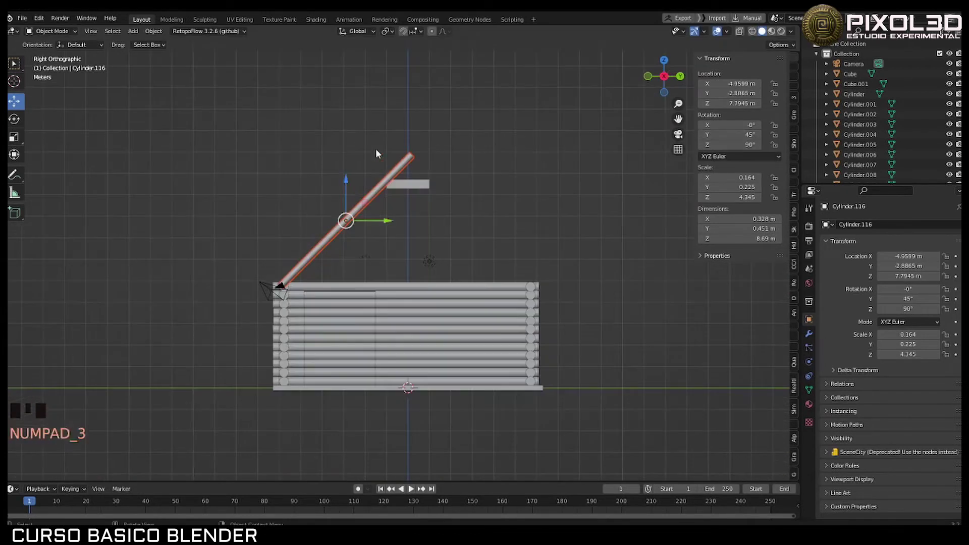
Step: Rotate the duplicated row to the opposite incline and move it along Y so both slopes meet at the ridge
click(14, 119)
drag(371, 193, 505, 192)
click(14, 101)
click(14, 119)
click(14, 101)
click(14, 120)
click(14, 101)
middle_drag(486, 201, 429, 207)
drag(429, 207, 422, 207)
Step: Narrow the flat roof beam along Y and raise it to sit just beneath the ridge
click(421, 207)
middle_drag(421, 207, 414, 191)
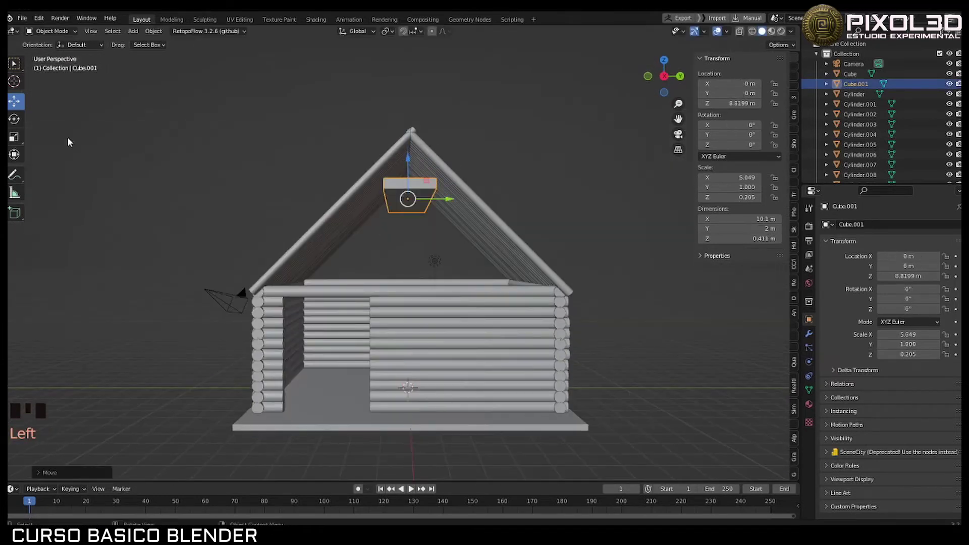
click(14, 136)
click(14, 101)
drag(408, 159, 408, 109)
middle_drag(408, 109, 316, 223)
Step: Stack two copies of the log over the doorway above it, placing the first at about 5.15 m on Z
click(340, 299)
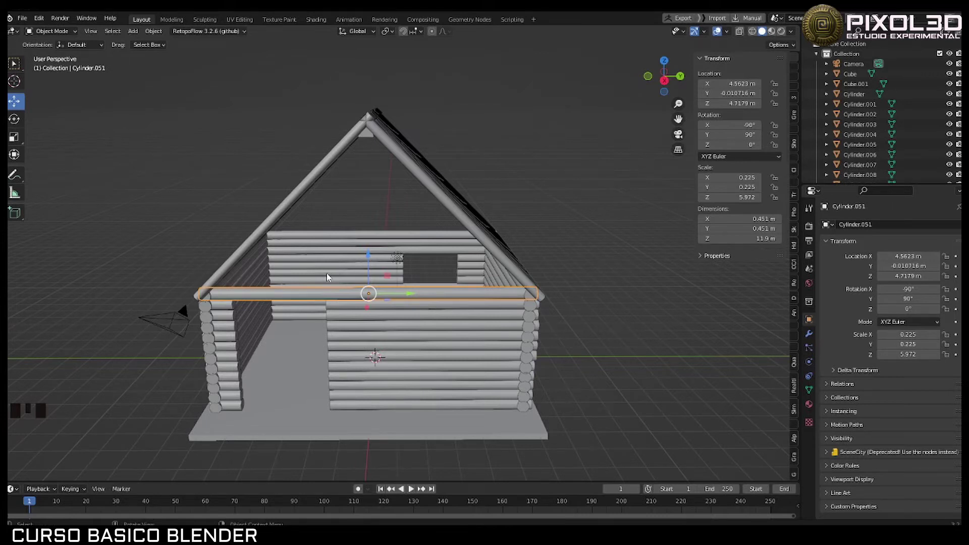
key(shift+d)
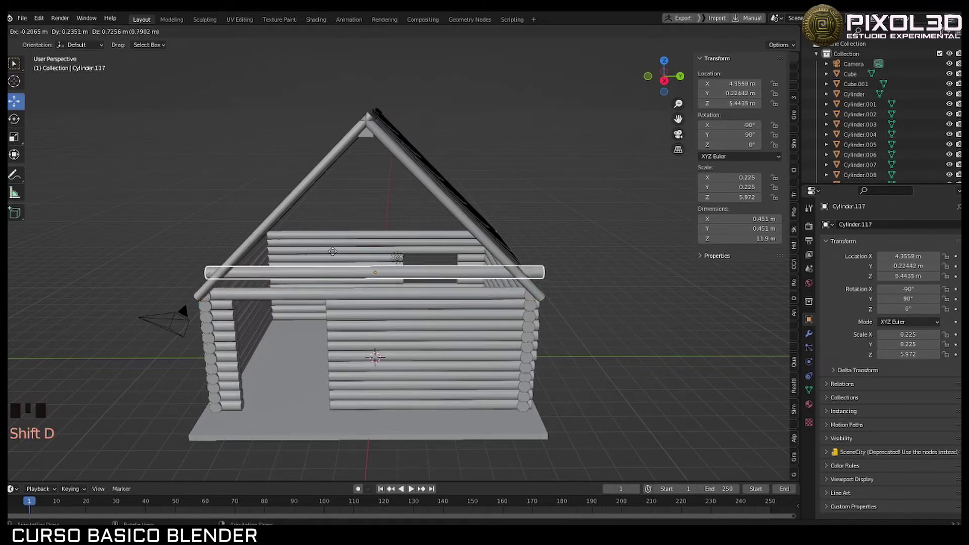
right_click(332, 256)
mouse_move(367, 260)
mouse_down()
mouse_move(366, 233)
mouse_move(365, 242)
mouse_up()
middle_drag(340, 259, 340, 240)
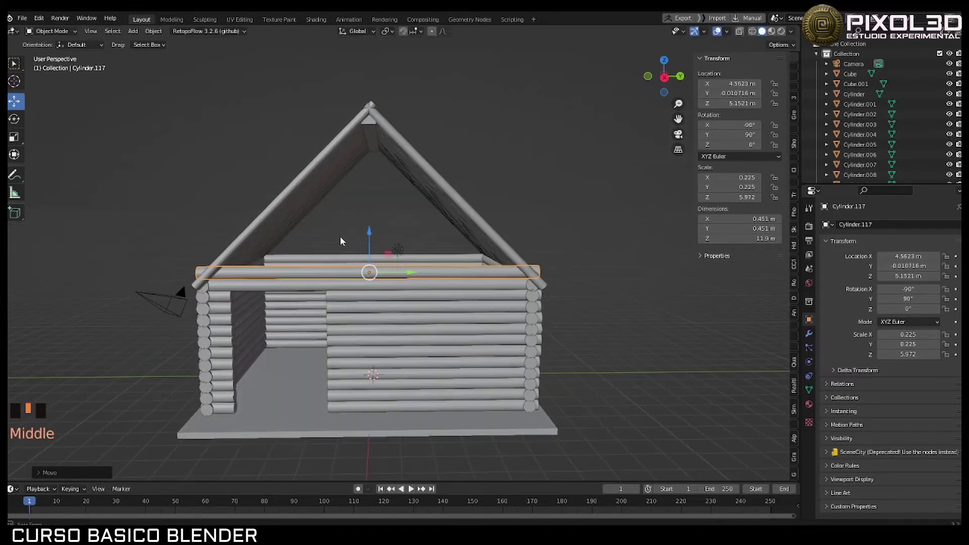
key(shift+d)
right_click(368, 230)
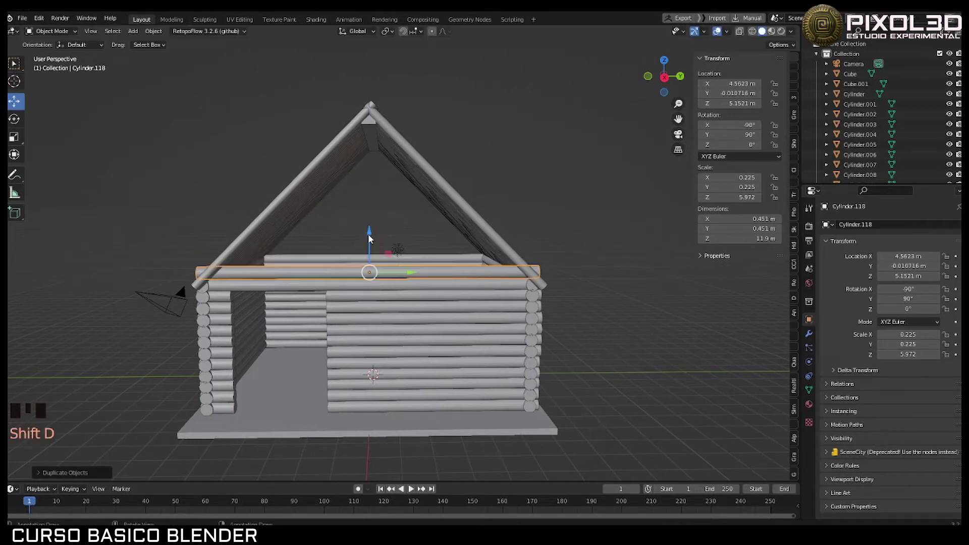
drag(369, 237, 364, 219)
Step: Duplicate the stacked logs upward in groups to fill the front gable, placing the topmost log at about 10.05 m on Z
shift+click(365, 280)
key(shift+d)
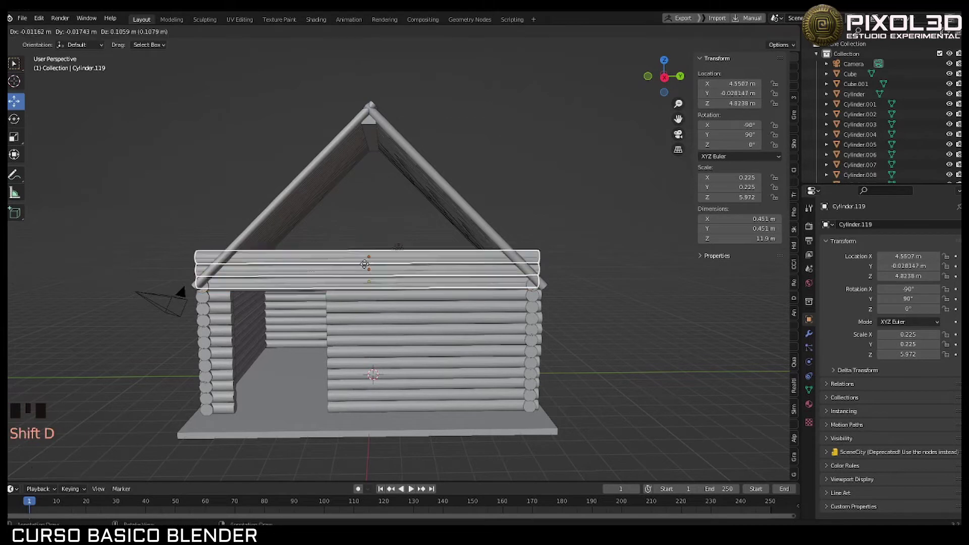
click(365, 212)
shift+click(373, 234)
key(shift+d)
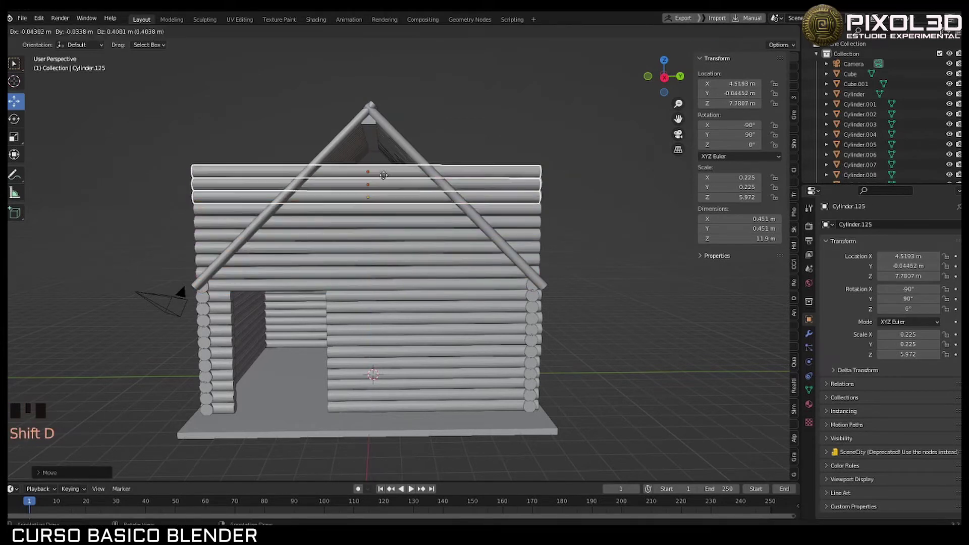
click(383, 146)
middle_drag(382, 147, 359, 158)
click(367, 156)
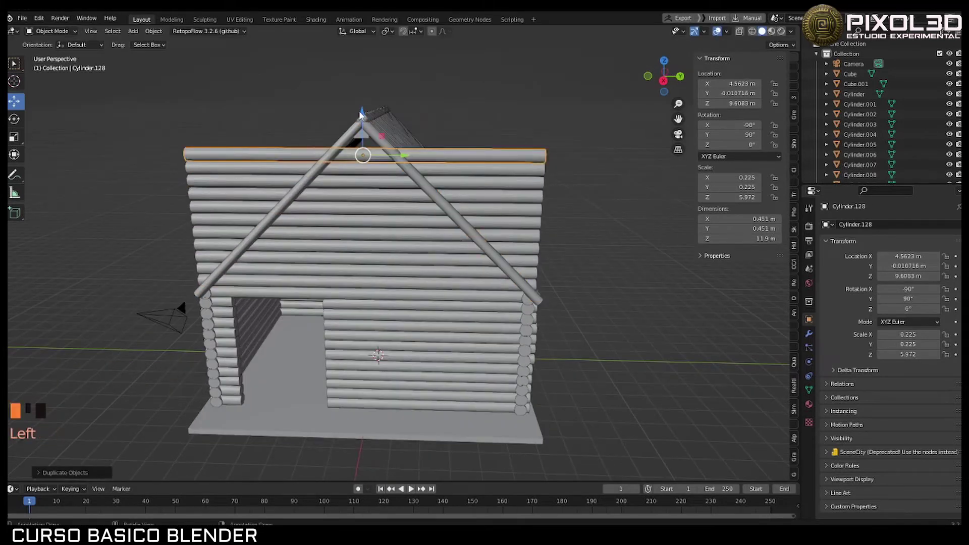
drag(361, 115, 360, 101)
Step: Scale the topmost gable log along Y to about 1.49 m long so it fits between the roof slopes
middle_drag(360, 101, 449, 119)
key(shift+space)
key(s)
drag(450, 120, 446, 126)
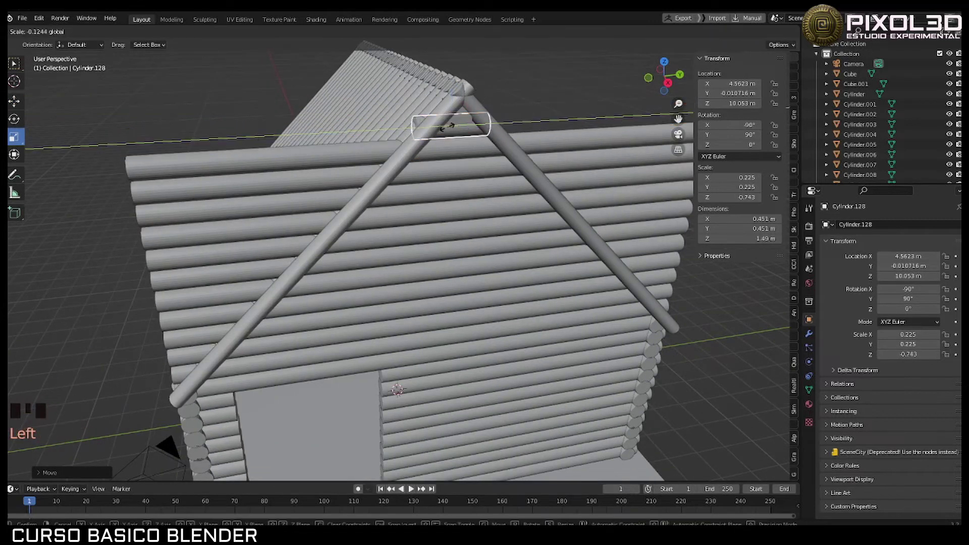
click(447, 126)
middle_drag(446, 126, 444, 210)
Step: Shorten the second gable log from the peak along Y to about 1.99 m
click(385, 190)
scroll(427, 189, up, 3)
scroll(428, 190, down, 3)
drag(444, 210, 318, 222)
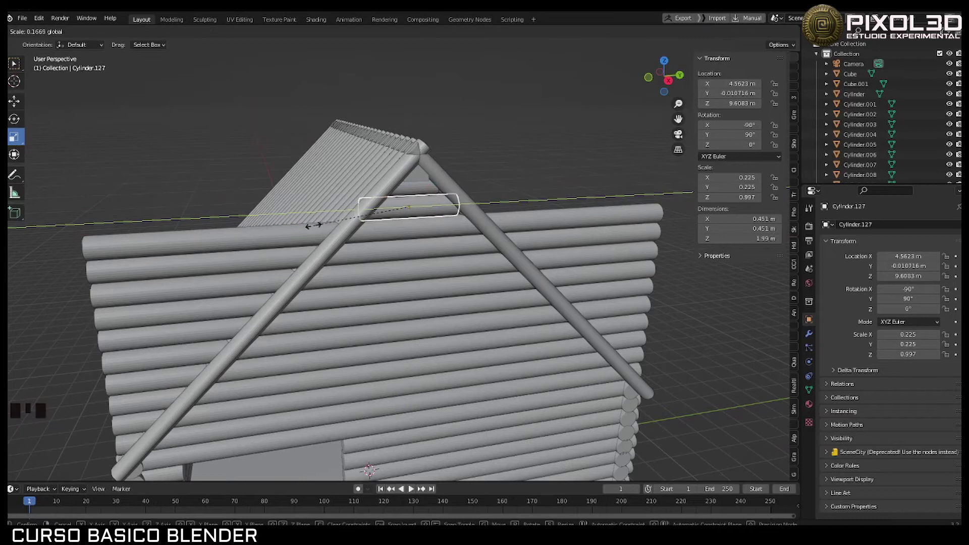
click(313, 226)
Step: Shorten the next gable logs to the roof slopes, down to the one at about 7.38 m on Z
middle_drag(313, 225, 319, 261)
click(457, 227)
drag(456, 227, 457, 278)
click(421, 268)
scroll(366, 207, up, 3)
click(366, 207)
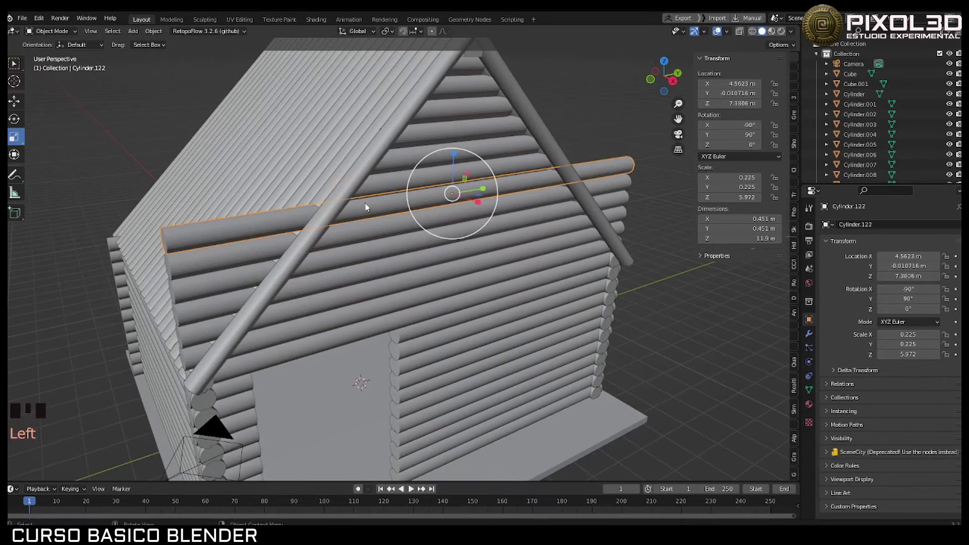
click(366, 207)
Step: Shorten the remaining gable logs to the roof slopes, making the one at about 5.15 m on Z about 10.8 m long
click(483, 212)
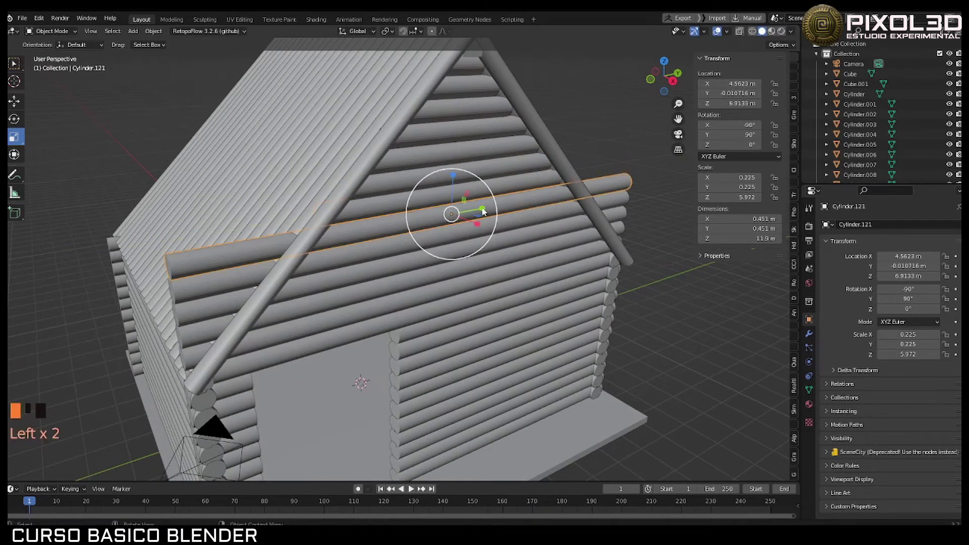
drag(483, 212, 393, 268)
click(372, 249)
click(464, 283)
mouse_move(479, 280)
mouse_down()
mouse_move(484, 265)
mouse_move(499, 262)
mouse_move(471, 282)
mouse_up()
middle_drag(472, 283, 544, 231)
drag(383, 231, 404, 232)
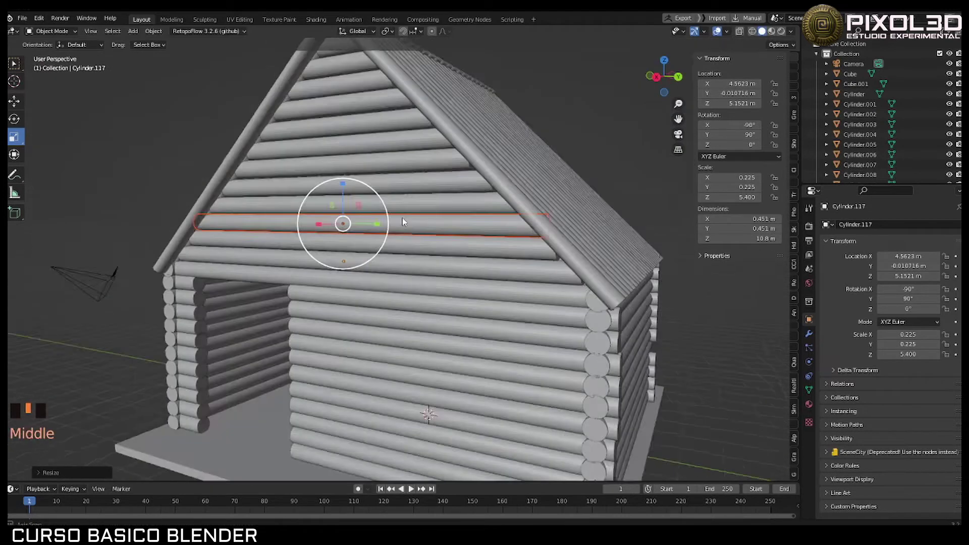
middle_drag(402, 217, 241, 323)
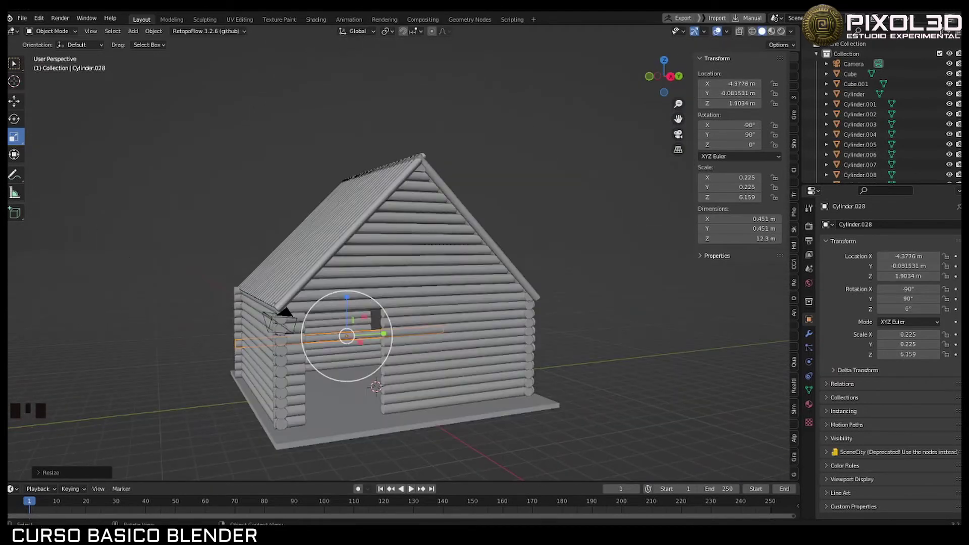
Step: Start saving the scene under a new name and browse to the CURSO BLENDER folder on the Desktop
click(22, 18)
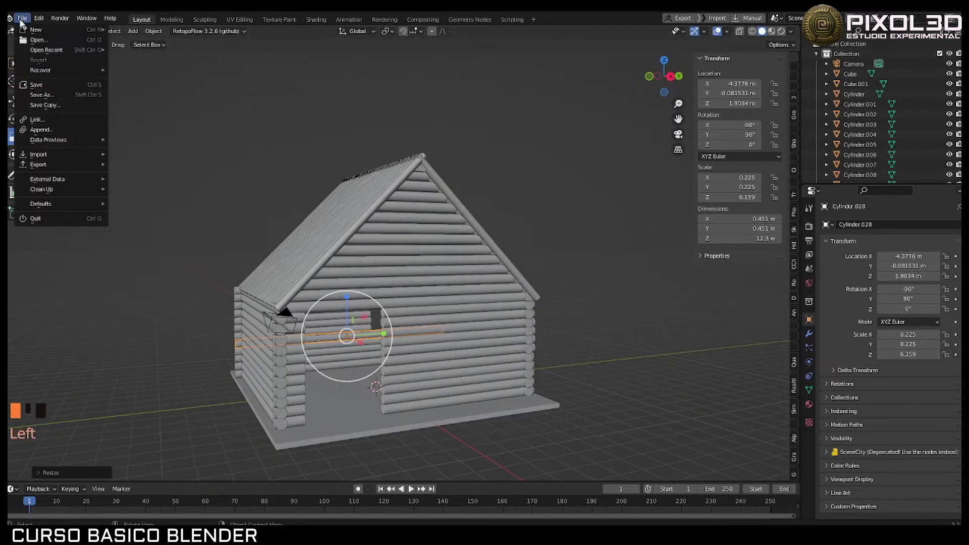
click(41, 95)
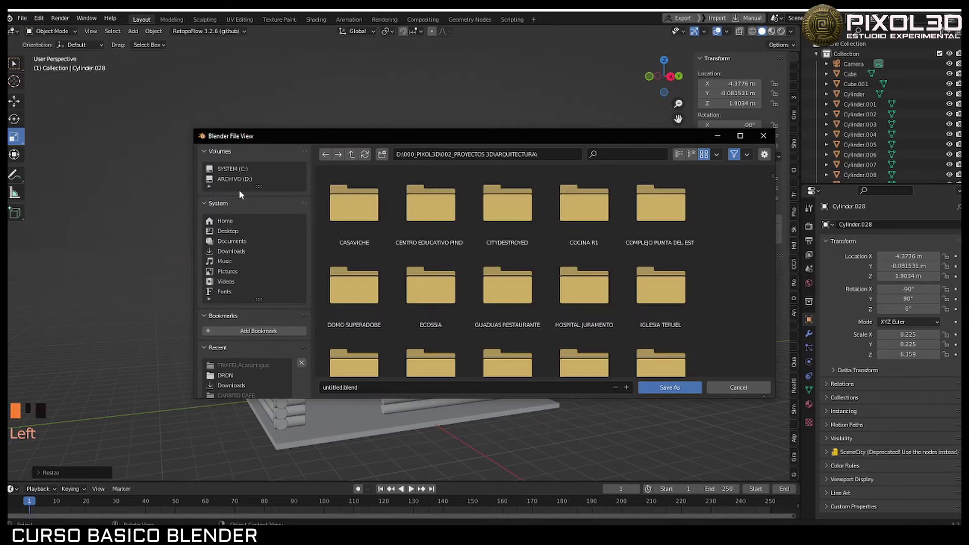
click(232, 231)
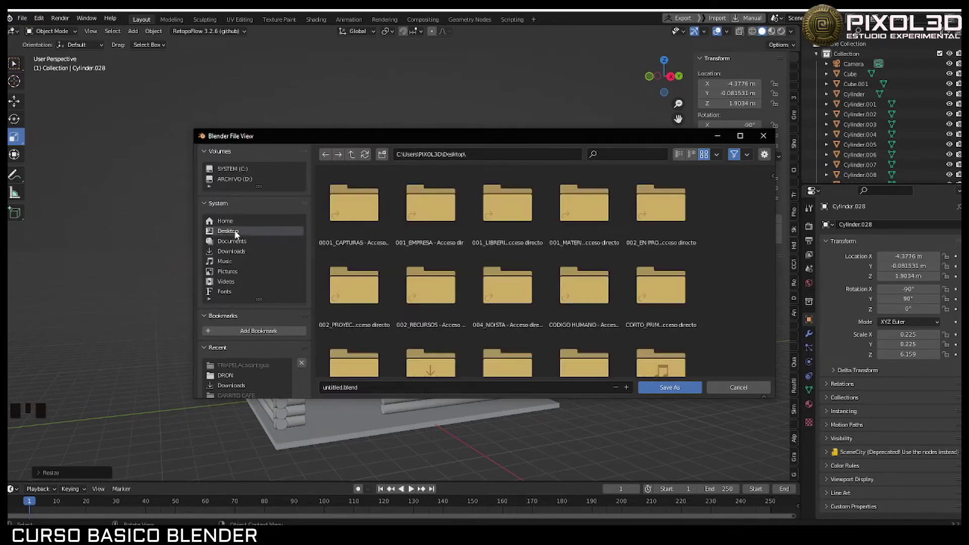
scroll(464, 288, down, 2)
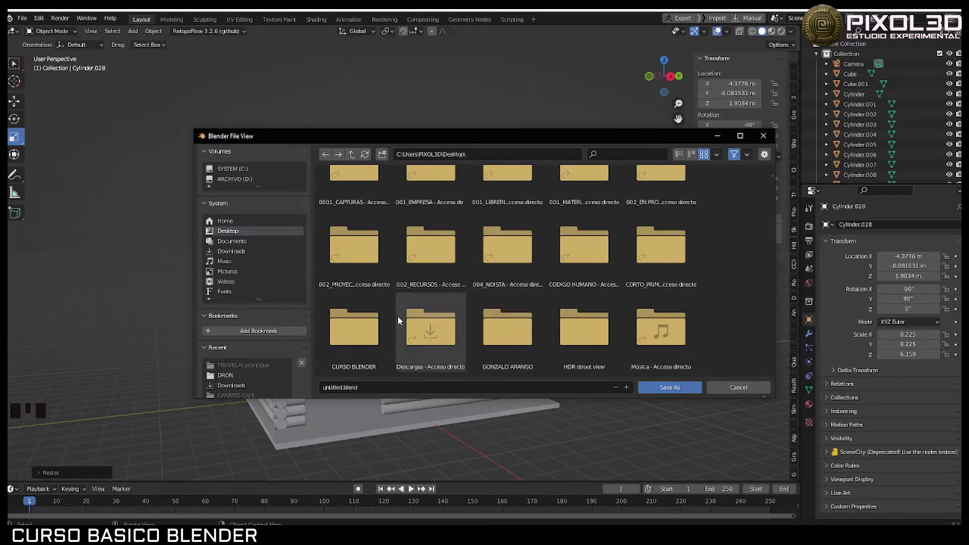
double_click(354, 320)
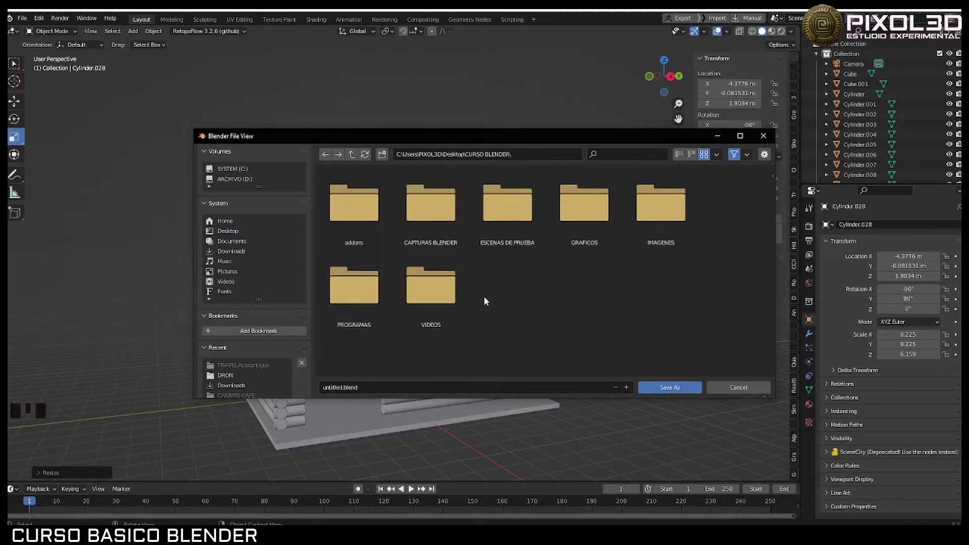
Step: Create a new folder named cabana in CURSO BLENDER and open it
click(382, 154)
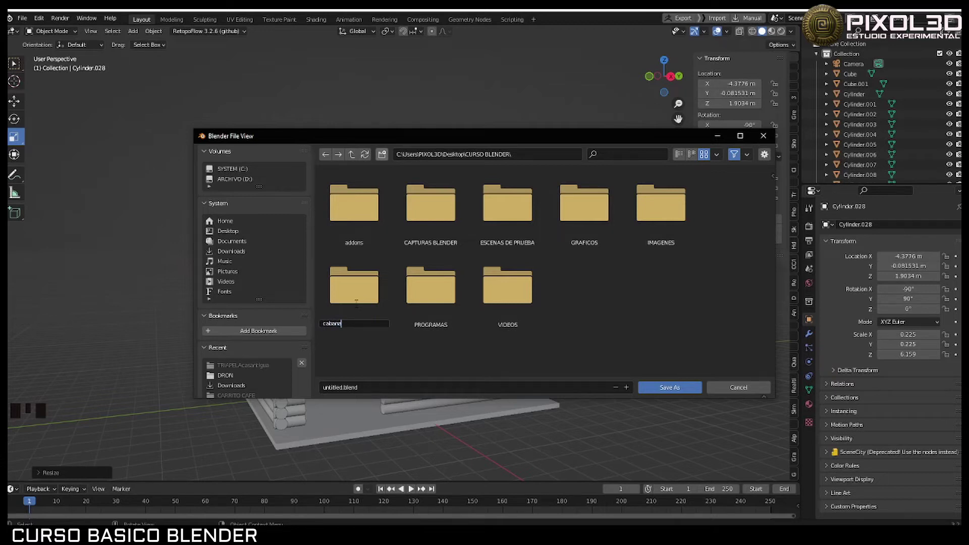
text(cabana)
key(Return)
double_click(444, 218)
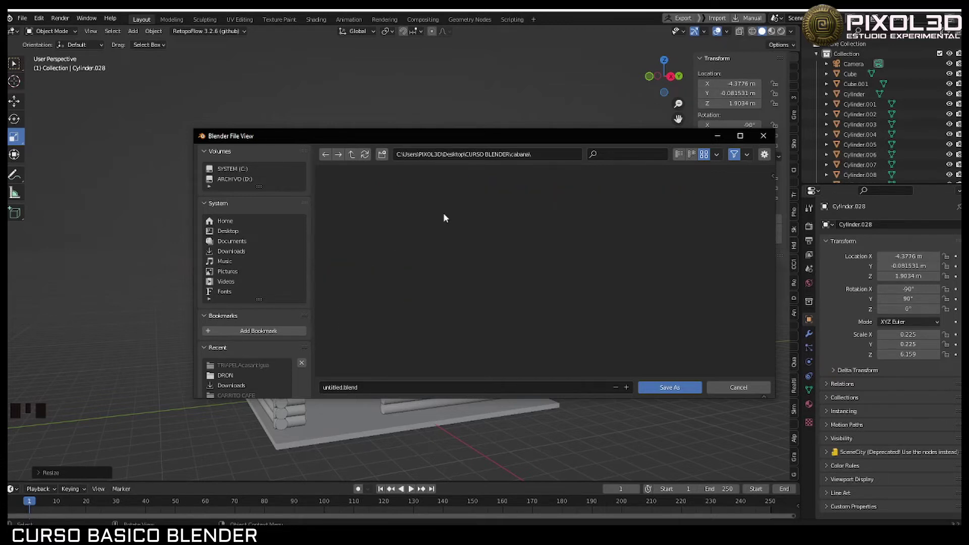
Step: Name the scene file cabana final and save it in the cabana folder
click(375, 388)
text(cabana final)
key(Return)
Step: Examine the cabin from several sides, including the roof, the wall with the window and the doorway
middle_drag(405, 287, 335, 310)
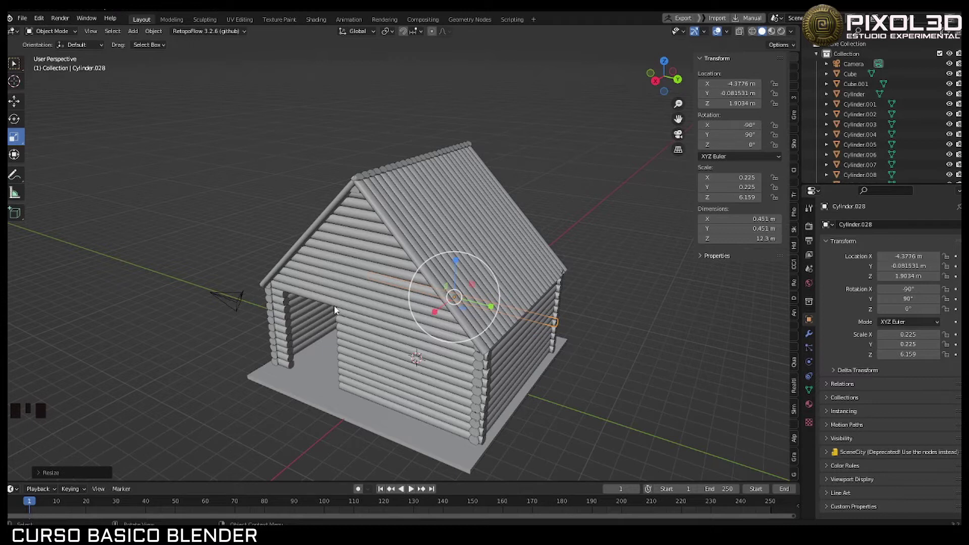
middle_drag(334, 309, 377, 280)
middle_drag(549, 225, 759, 187)
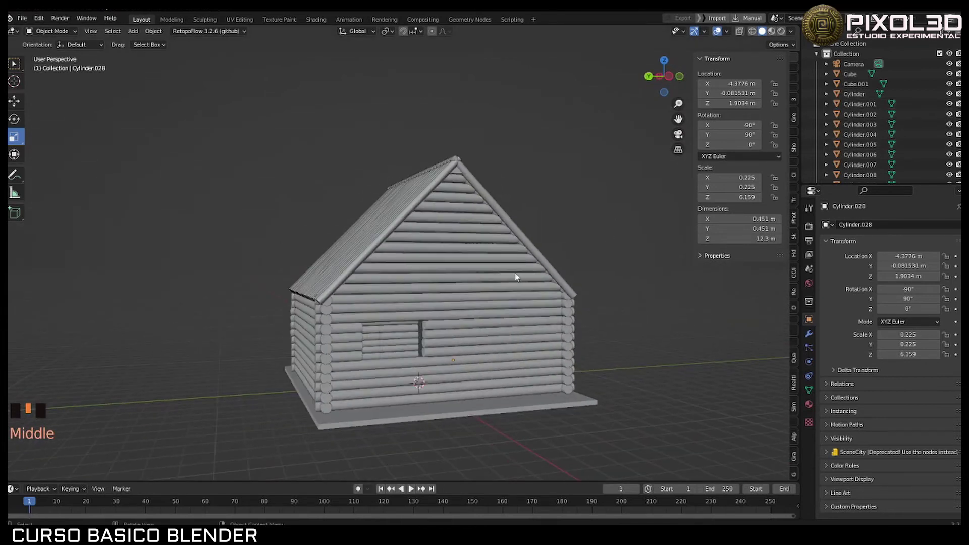
middle_drag(514, 276, 314, 301)
scroll(357, 368, up, 4)
shift+middle_drag(356, 368, 353, 308)
scroll(347, 273, down, 4)
scroll(378, 294, up, 3)
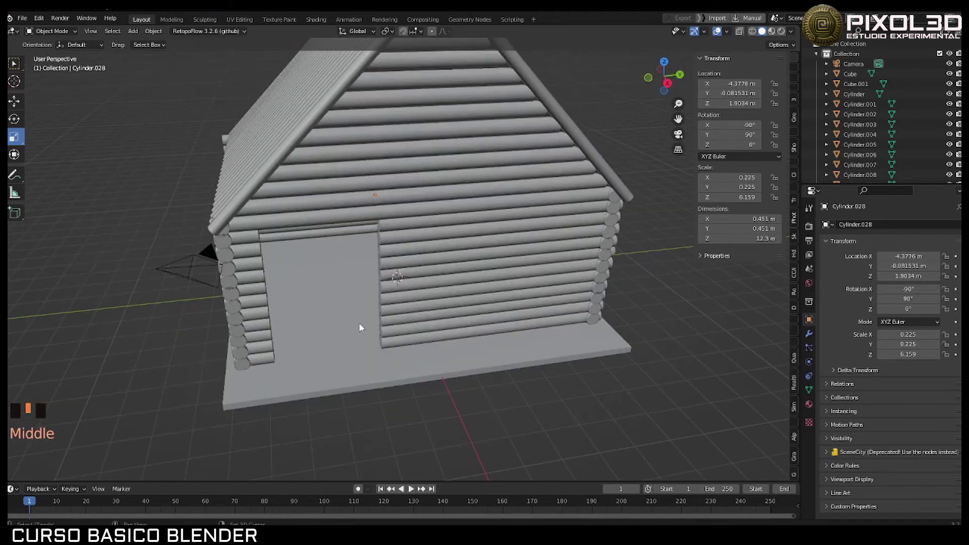
Step: Add a cube mesh and flatten it along X into a slab about 0.53 m thick
key(shift+a)
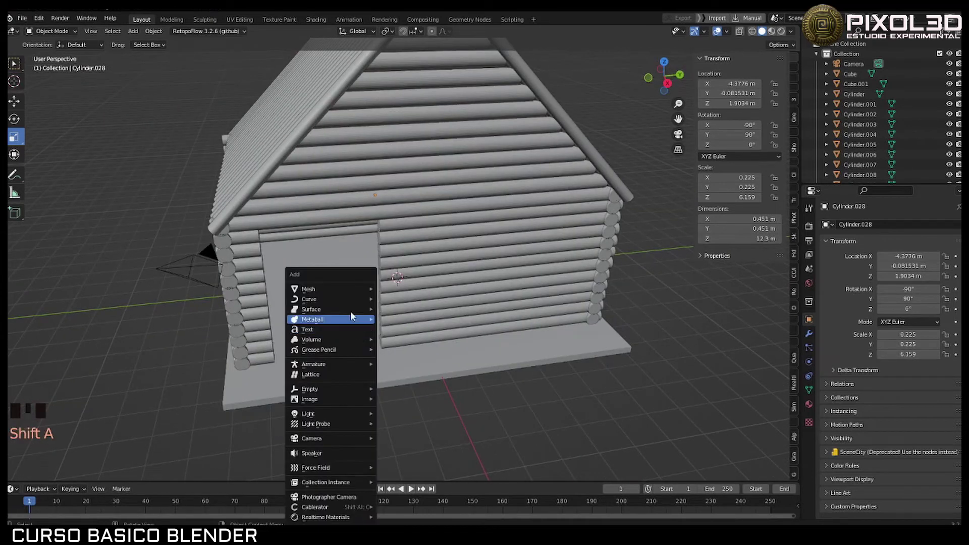
mouse_move(343, 295)
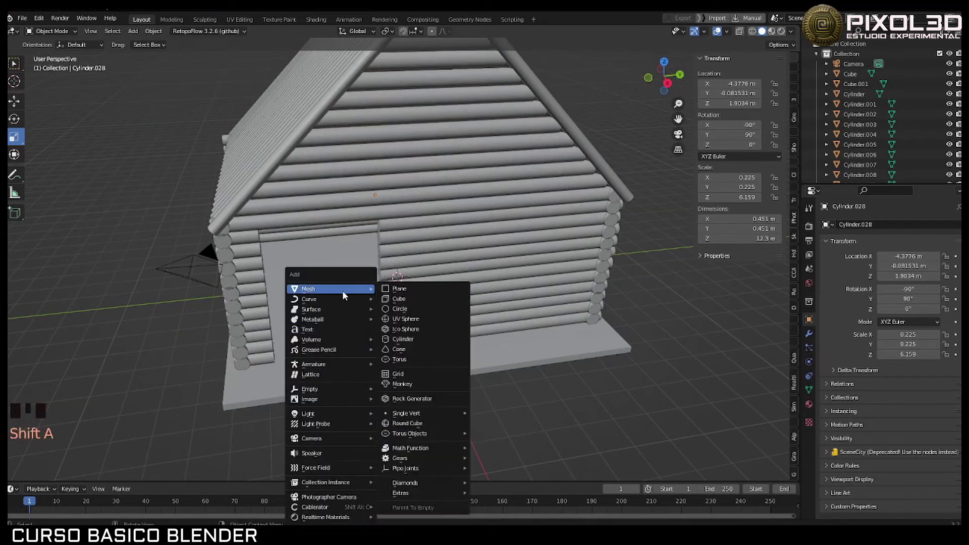
click(408, 301)
middle_drag(408, 301, 394, 296)
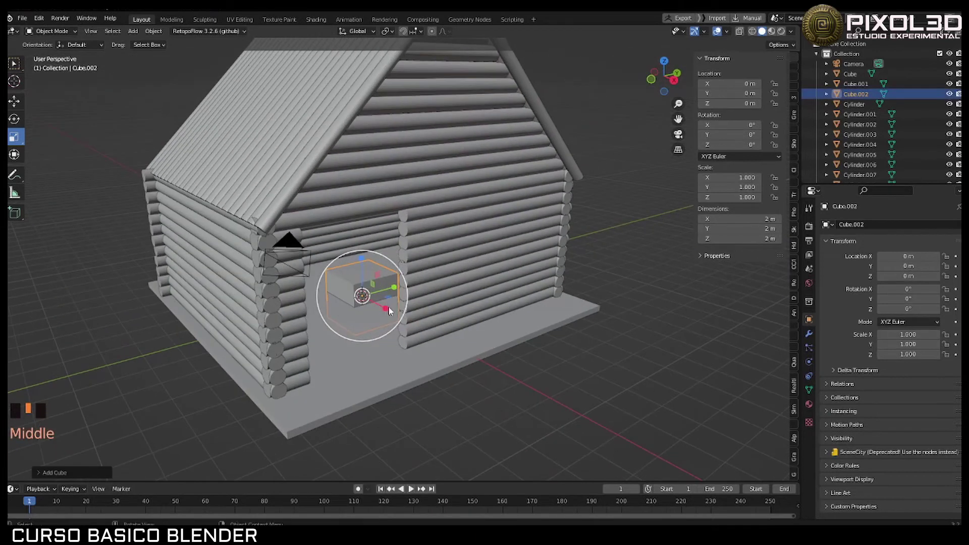
drag(389, 310, 347, 288)
Step: Move the slab in front of the doorway, to about X 5.29 m, Y -3.18 m and Z 2.57 m
click(14, 102)
middle_drag(346, 287, 316, 280)
drag(352, 295, 358, 291)
key(KP_3)
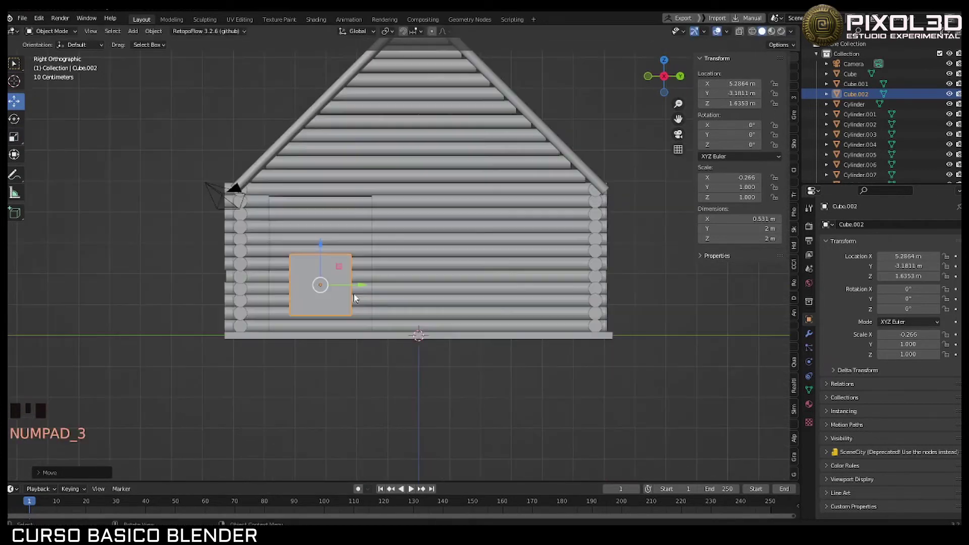
drag(327, 251, 327, 222)
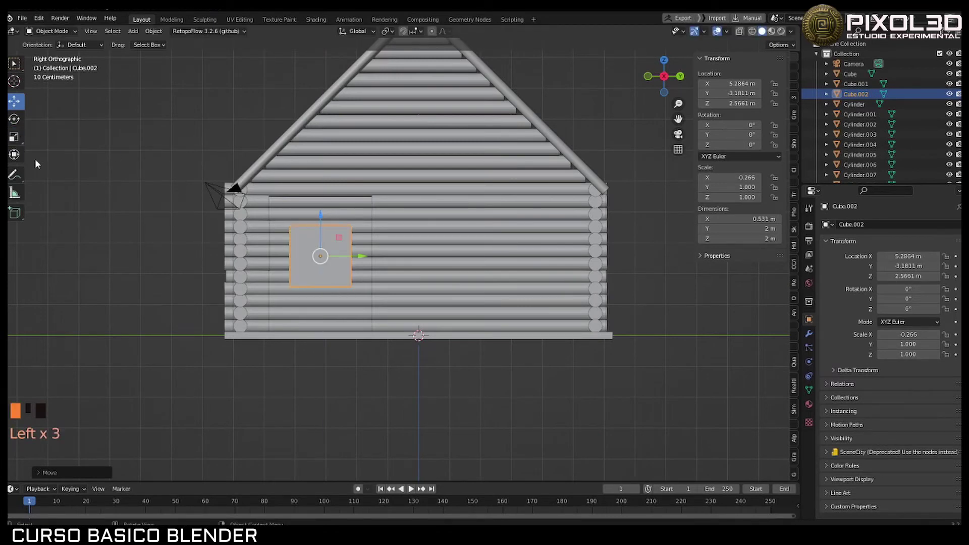
Step: Scale the door slab to about 3.83 m high along Z and 3.17 m wide along Y
click(12, 138)
drag(322, 221, 322, 180)
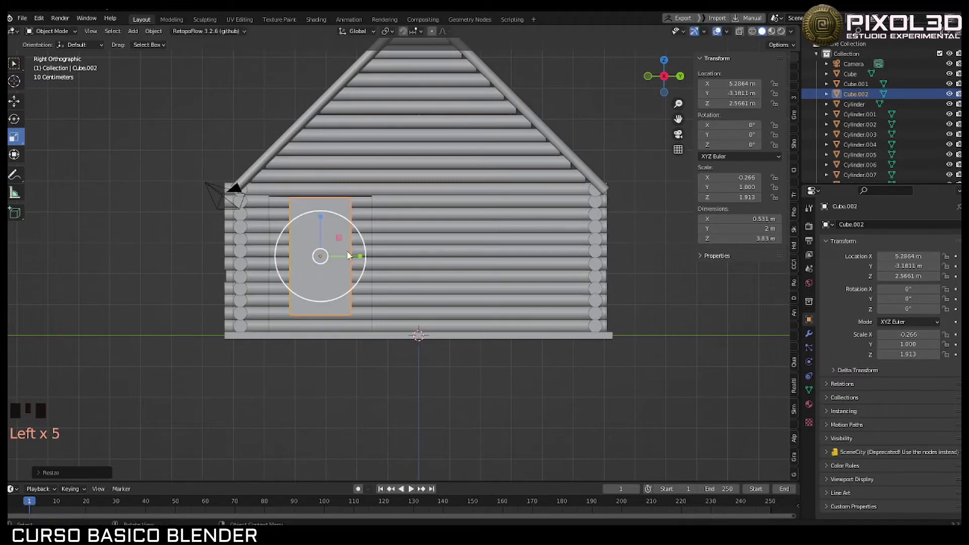
mouse_move(363, 259)
mouse_down()
mouse_move(385, 256)
mouse_move(365, 262)
mouse_up()
middle_drag(366, 262, 415, 291)
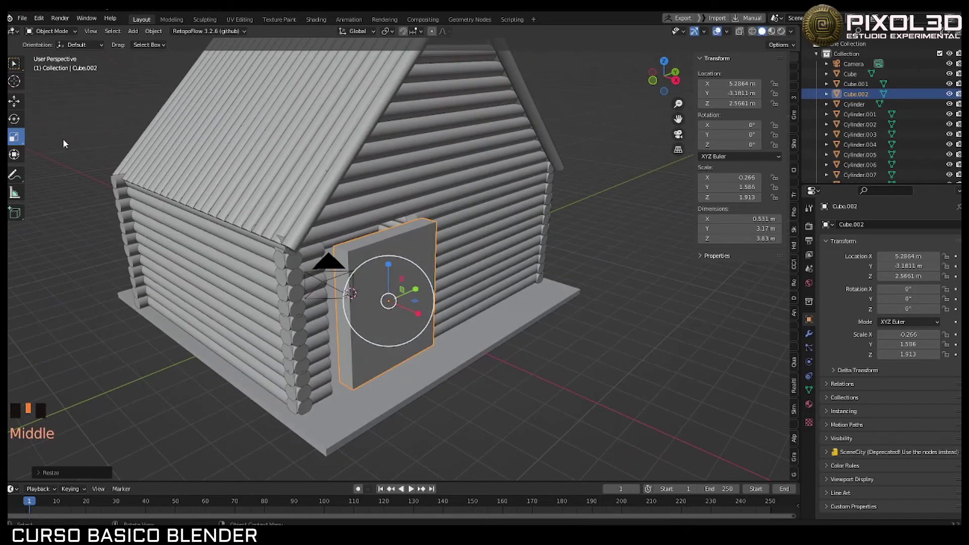
Step: Thin the door slab along X to about 0.23 m and move it back into the doorway at about X 4.64 m
click(14, 101)
middle_drag(362, 261, 383, 262)
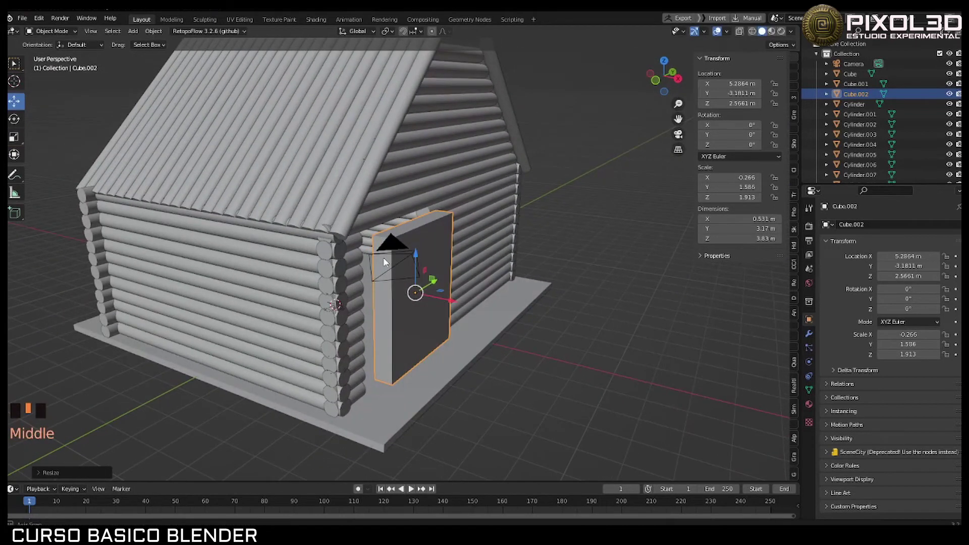
click(25, 156)
click(14, 142)
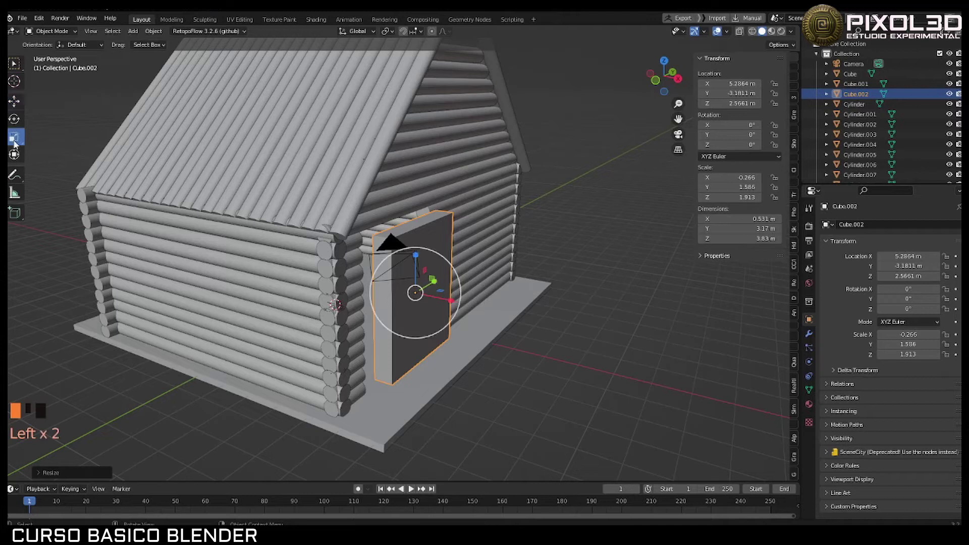
drag(450, 303, 429, 296)
click(14, 102)
middle_drag(428, 296, 357, 296)
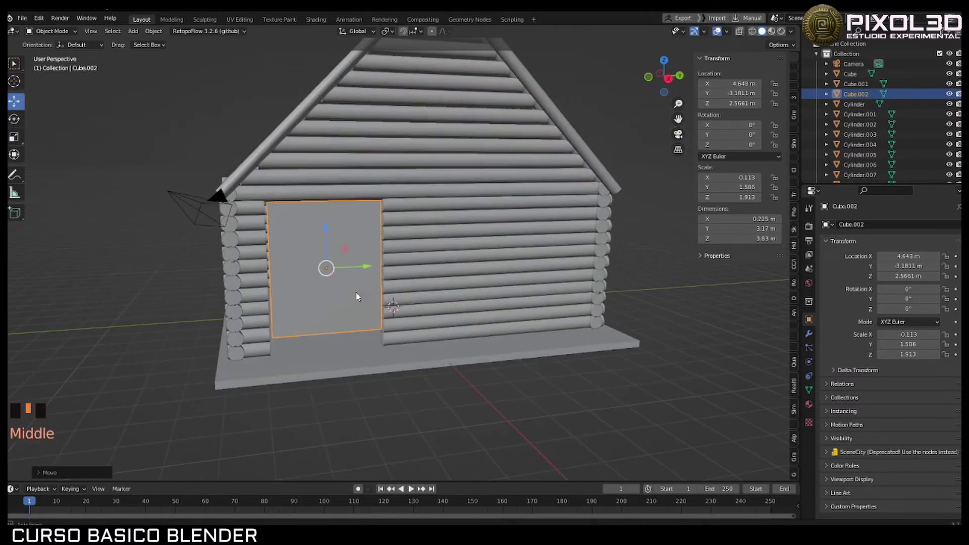
Step: Stretch the door vertically to about 4.15 m tall and lower it to about Z 2.33 m so it fills the doorway
click(314, 256)
key(ctrl+z)
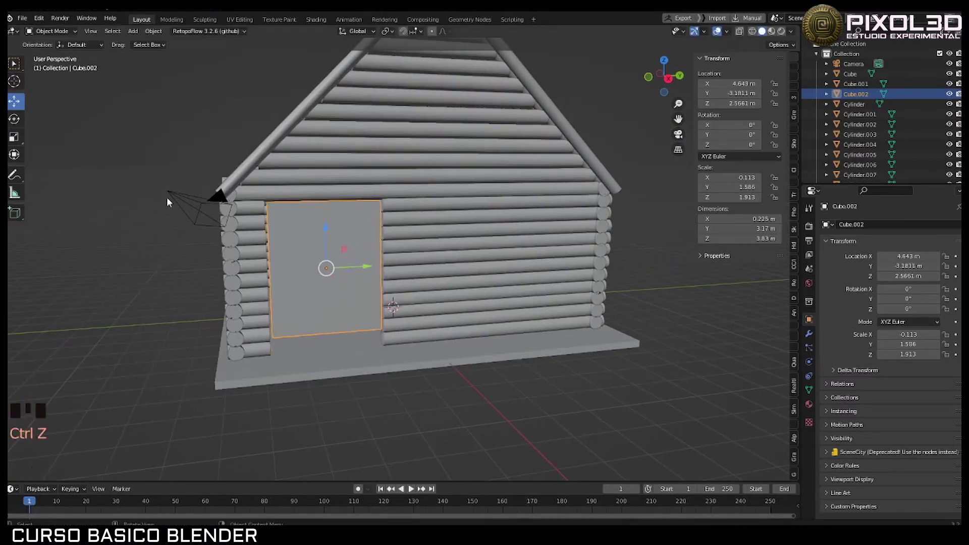
click(309, 191)
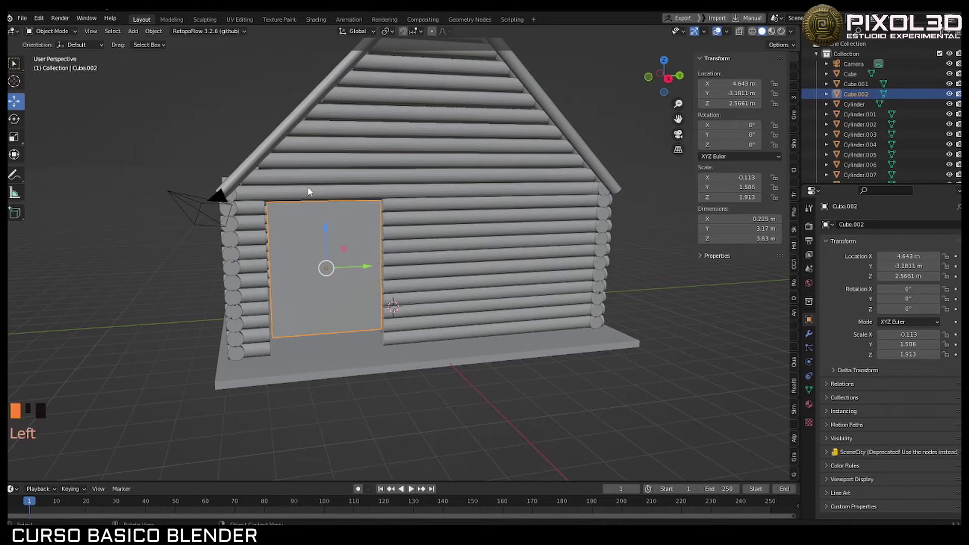
click(15, 137)
drag(324, 230, 323, 235)
click(14, 103)
middle_drag(322, 235, 285, 244)
Step: Add a plane mesh and move it along X to about -5.52 m, outside the wall with the window opening
scroll(303, 262, up, 5)
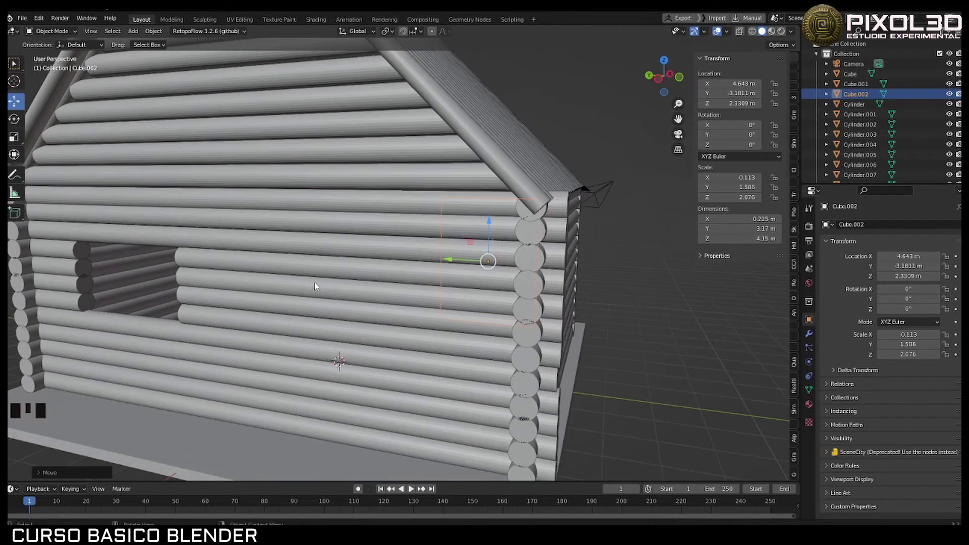
scroll(315, 286, down, 3)
middle_drag(315, 286, 289, 354)
click(198, 355)
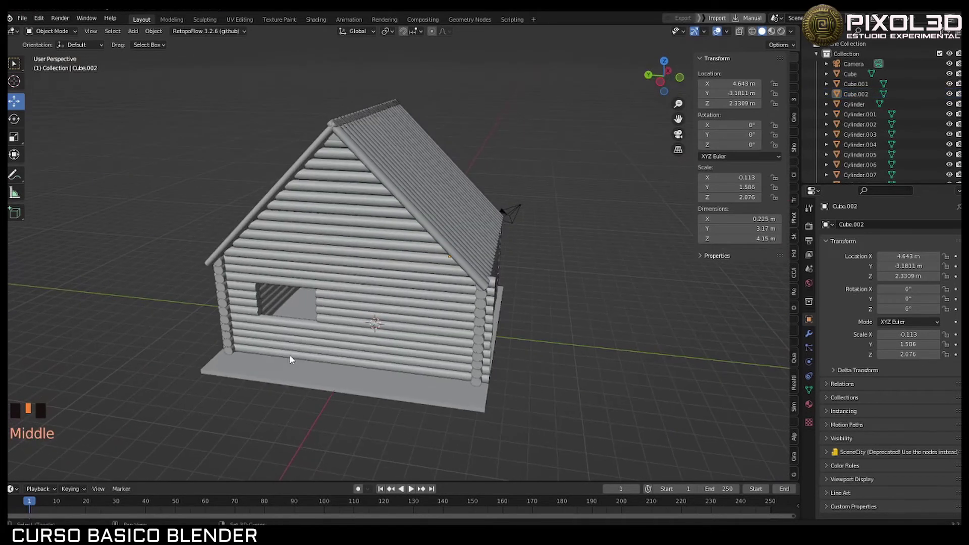
key(shift+a)
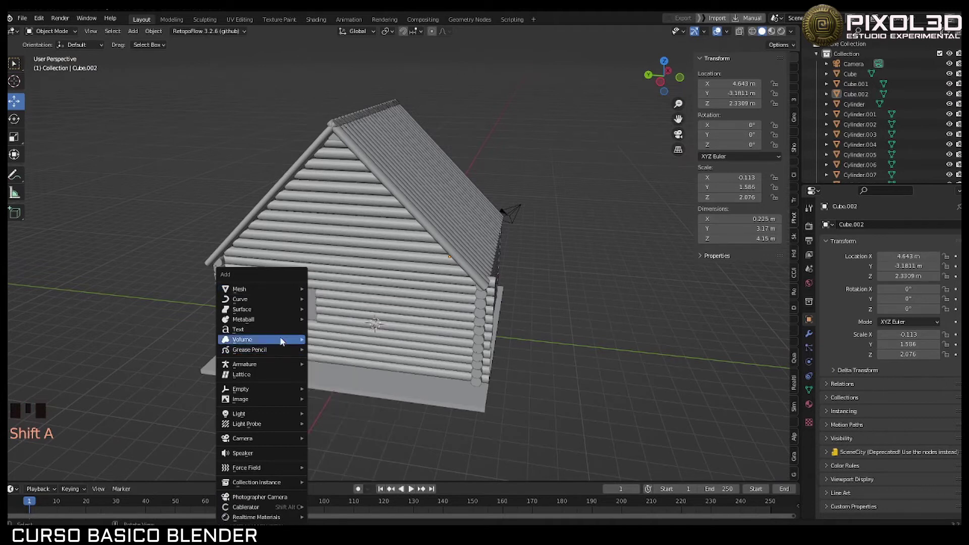
click(329, 288)
middle_drag(329, 290, 402, 308)
drag(410, 310, 530, 336)
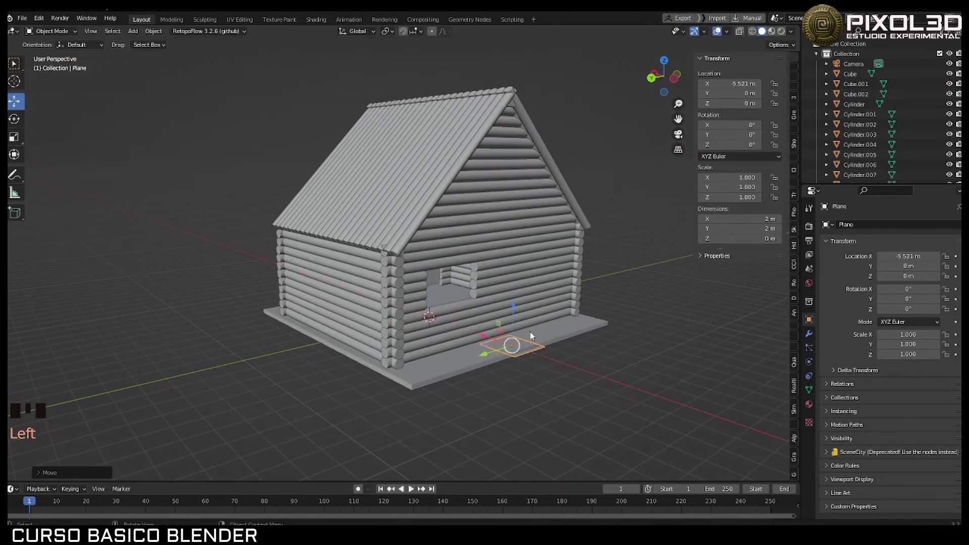
Step: Try rotating the plane 90° about Z, and undo the rotation
click(742, 145)
text(90)
key(Return)
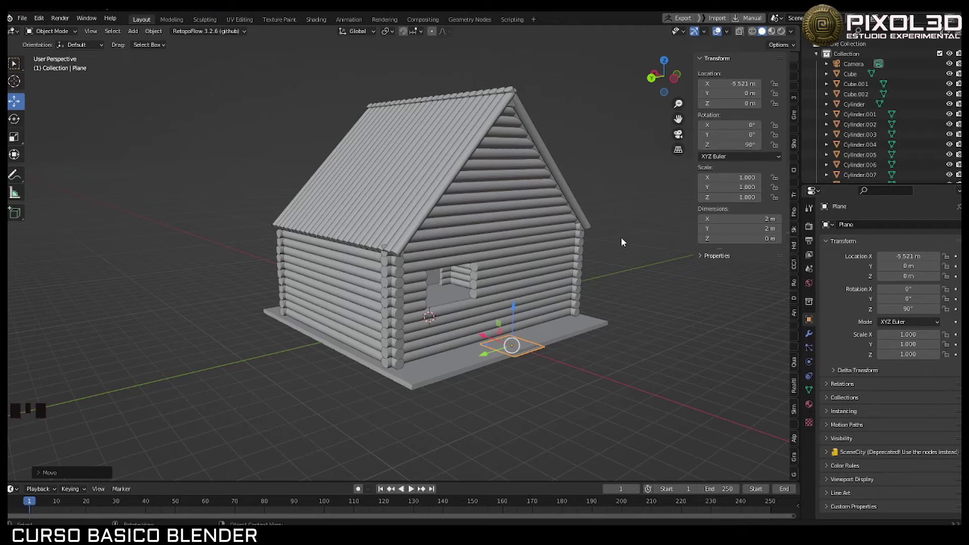
key(ctrl+z)
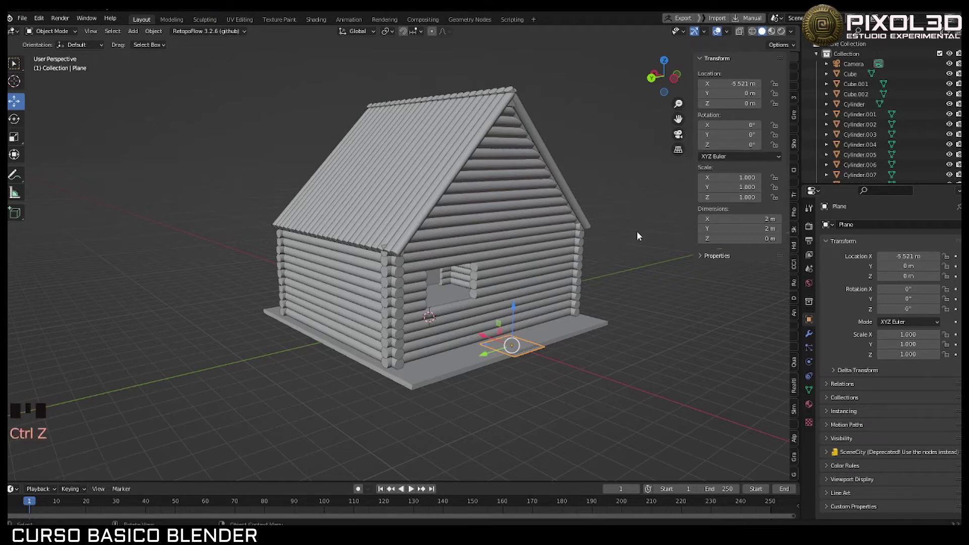
click(742, 103)
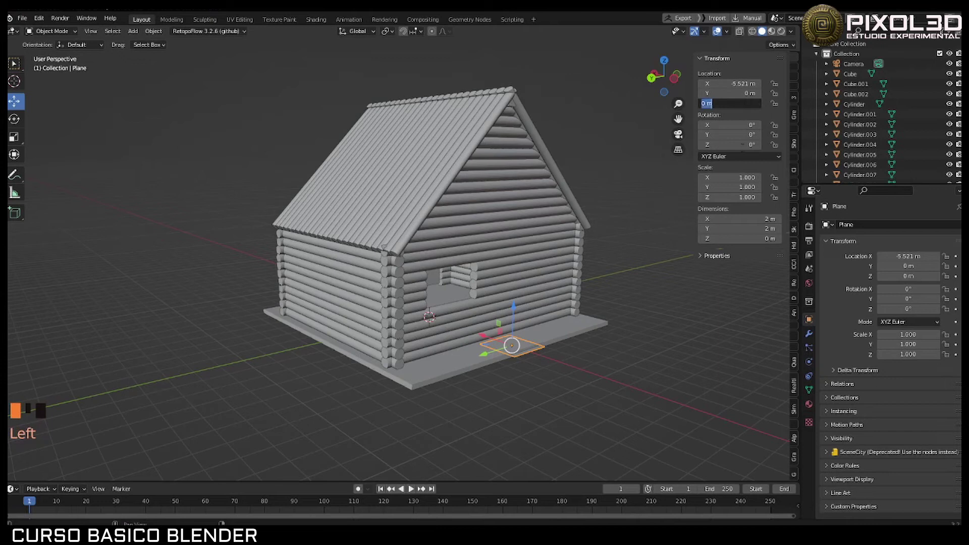
Step: Rotate the plane -90° about Y so it stands upright, and shift it to about Y 2.59 m, below the window
click(14, 118)
drag(525, 322, 548, 371)
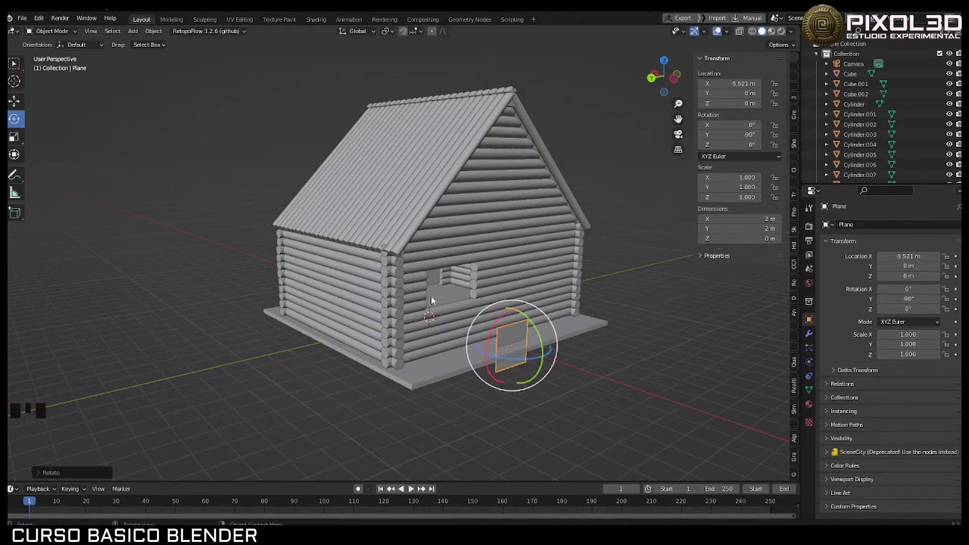
click(14, 103)
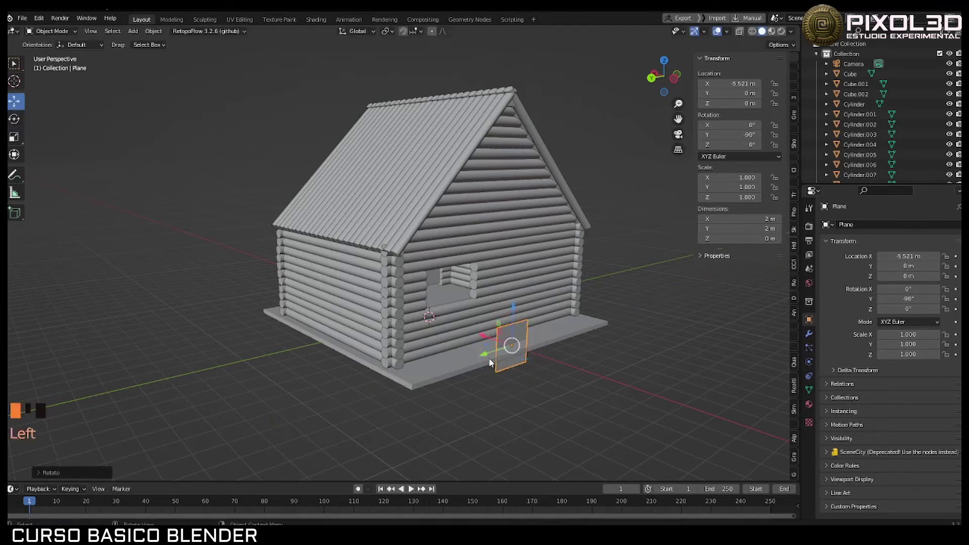
drag(489, 362, 457, 368)
middle_drag(457, 369, 435, 321)
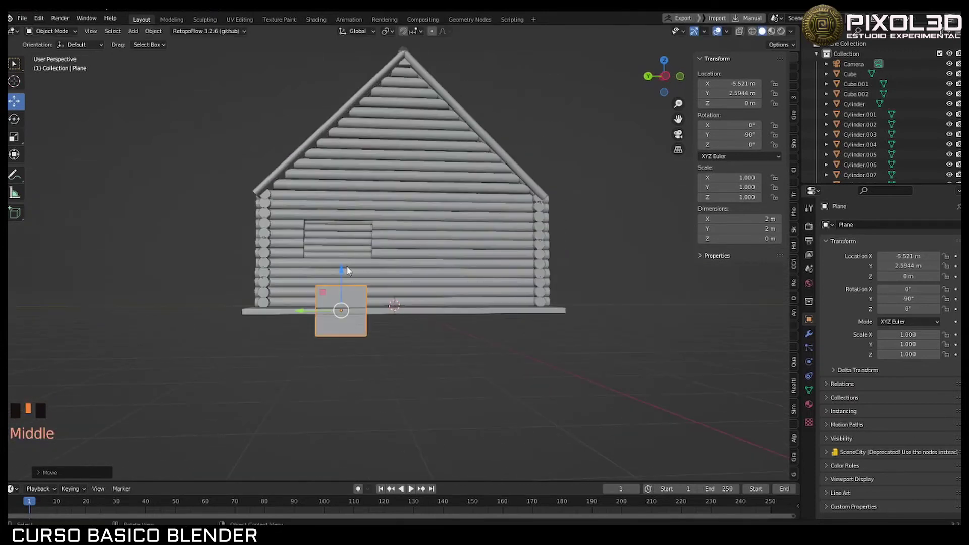
Step: Raise the plane to about Z 2.98 m and push it into the window opening at about X -4.51 m
drag(347, 271, 347, 188)
middle_drag(347, 187, 421, 259)
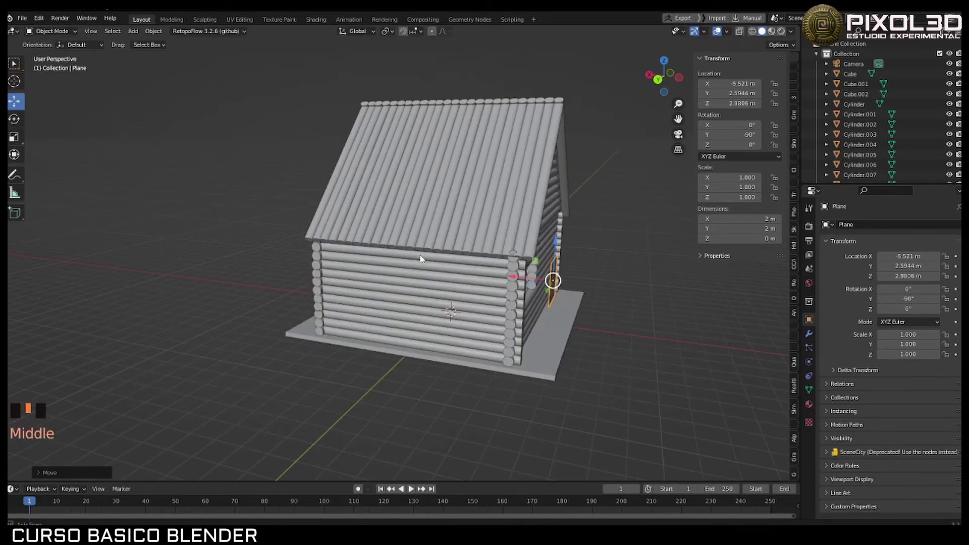
mouse_move(516, 277)
mouse_down()
mouse_move(484, 274)
mouse_move(497, 275)
mouse_up()
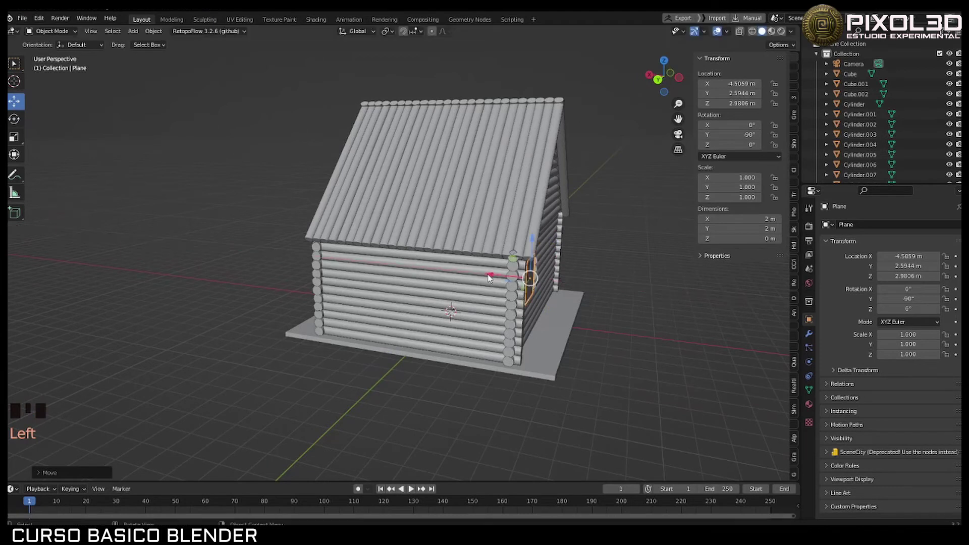
Step: Scale the window plane along Y to about 3.12 m wide to span the opening
middle_drag(497, 275, 421, 261)
scroll(447, 275, up, 3)
scroll(337, 270, up, 2)
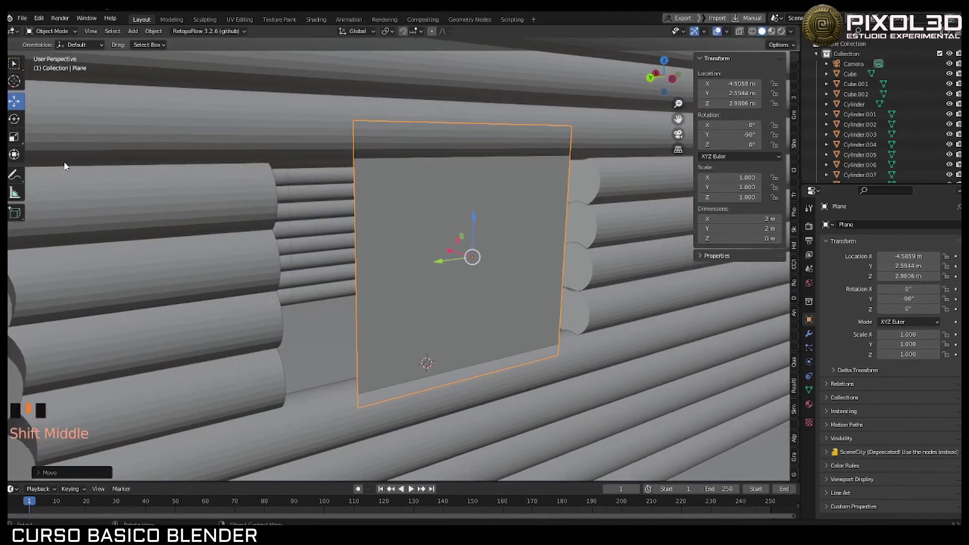
click(15, 138)
middle_drag(325, 242, 307, 238)
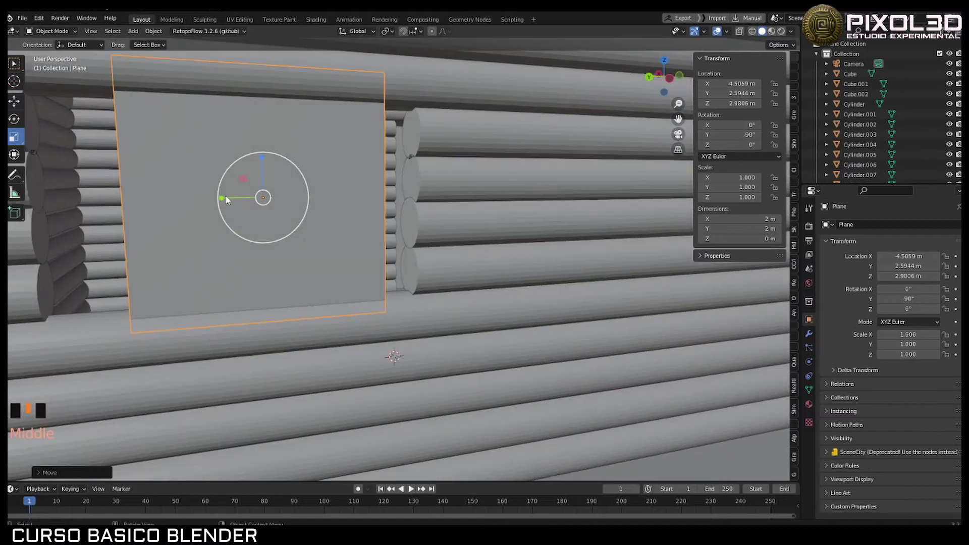
drag(223, 198, 201, 201)
shift+middle_drag(201, 201, 260, 207)
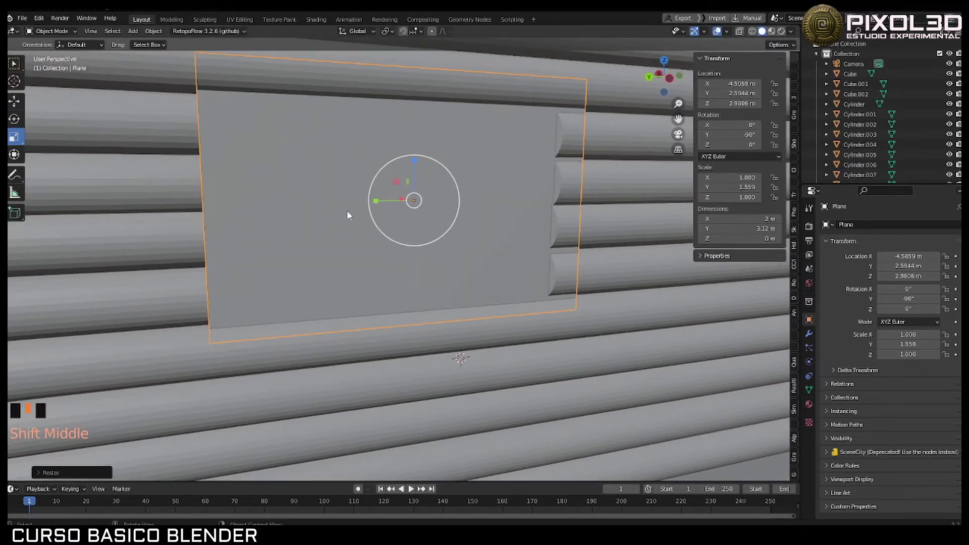
Step: Reduce the window plane to about 1.92 m by 2.64 m and move it to about Y 2.79 m, Z 2.93 m
drag(407, 182, 418, 174)
click(15, 102)
drag(375, 204, 344, 207)
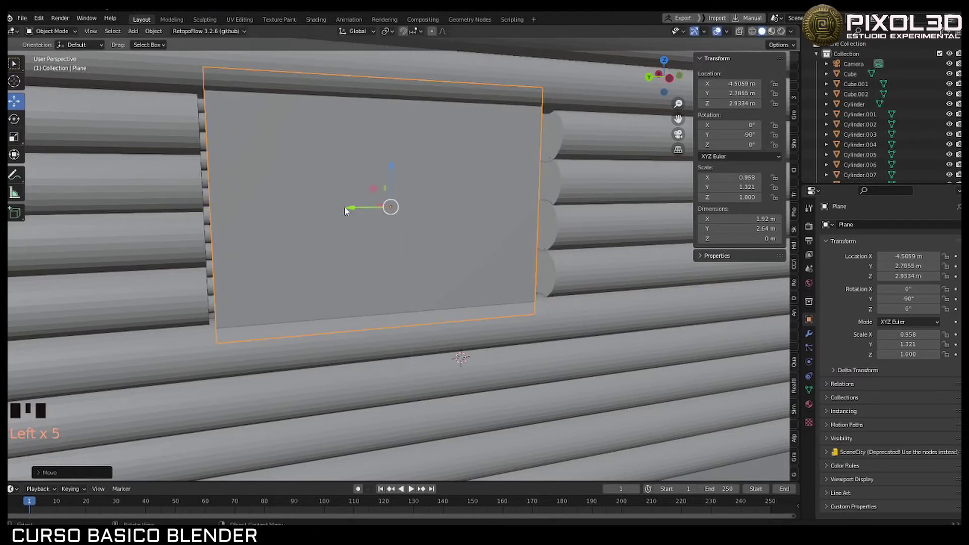
Step: Widen the window plane to about 2.88 m along Y and nudge it to about Y 2.77 m
click(14, 137)
drag(354, 205, 354, 230)
mouse_move(354, 229)
middle_down()
mouse_move(341, 234)
mouse_move(350, 232)
middle_up()
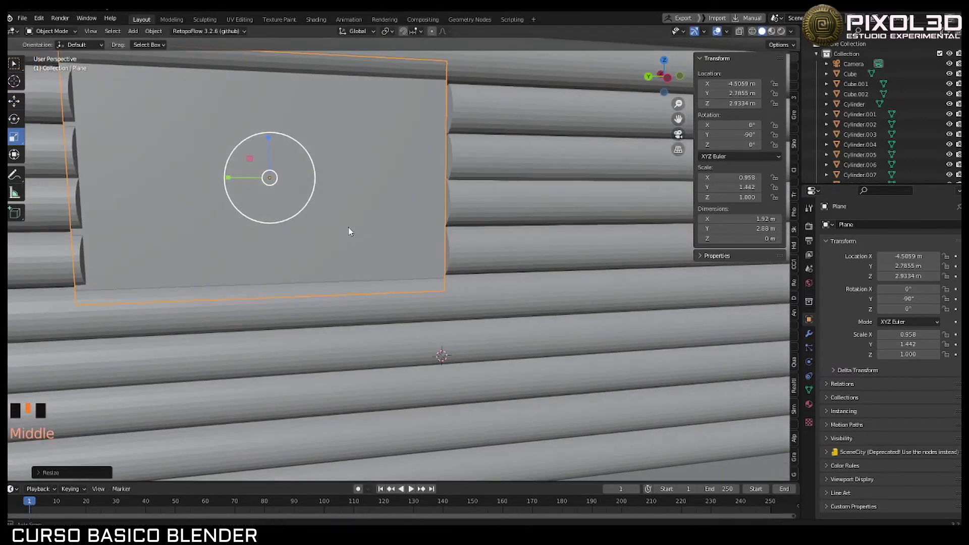
click(16, 104)
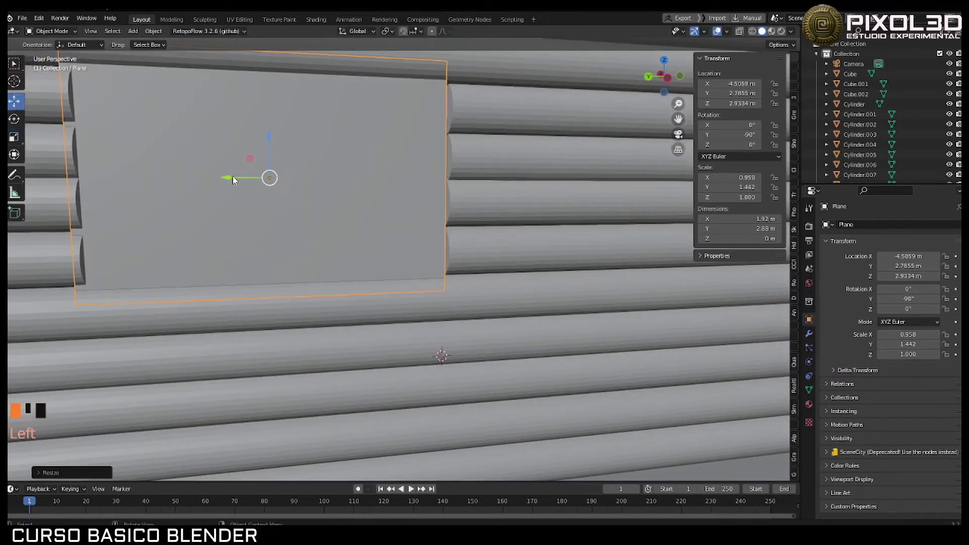
drag(234, 180, 235, 178)
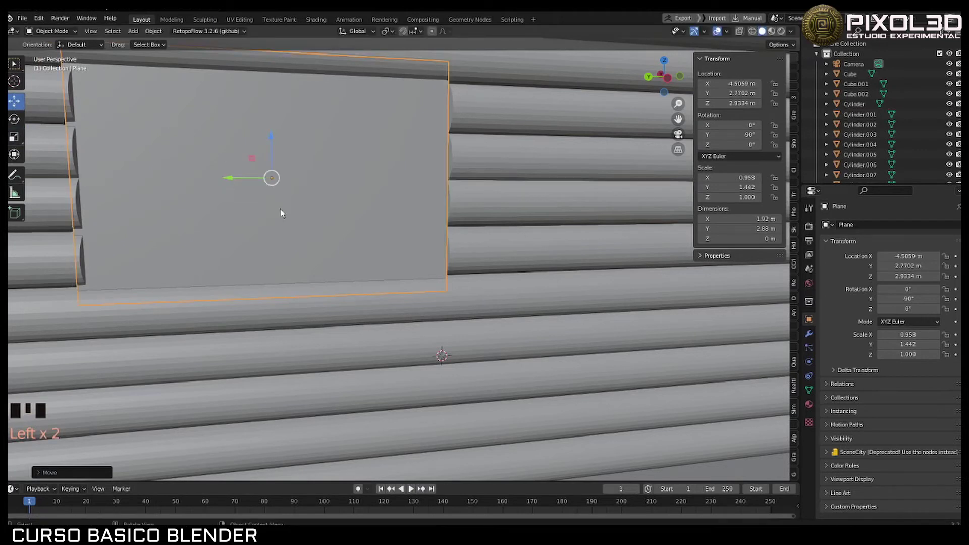
Step: Rotate the front door -61° about Z so it stands open
scroll(280, 209, down, 2)
middle_drag(333, 227, 526, 242)
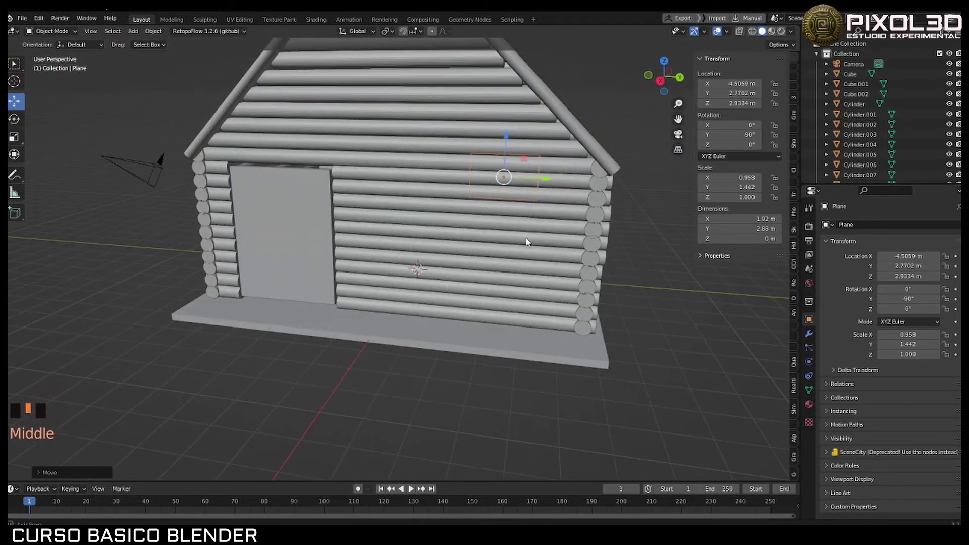
middle_drag(357, 342, 380, 353)
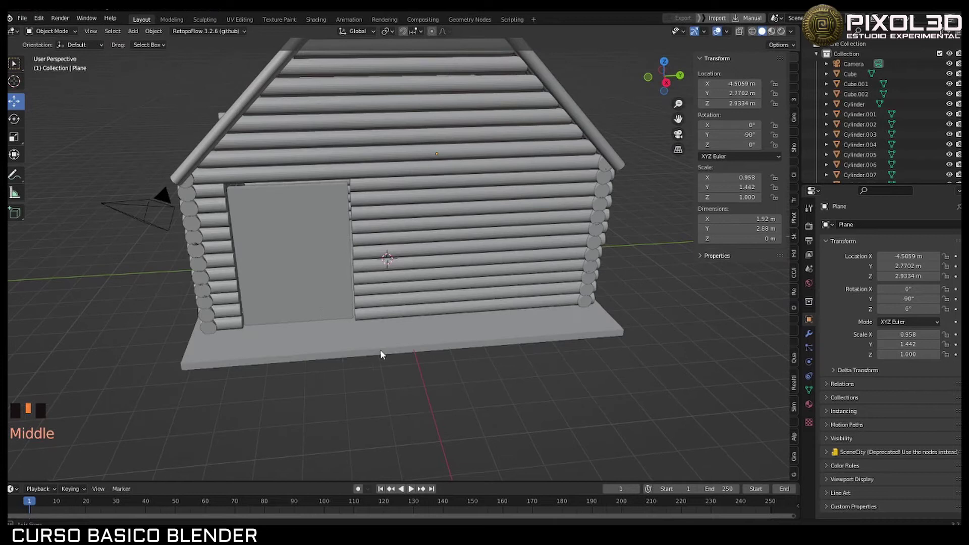
click(308, 297)
middle_drag(272, 287, 303, 264)
click(15, 119)
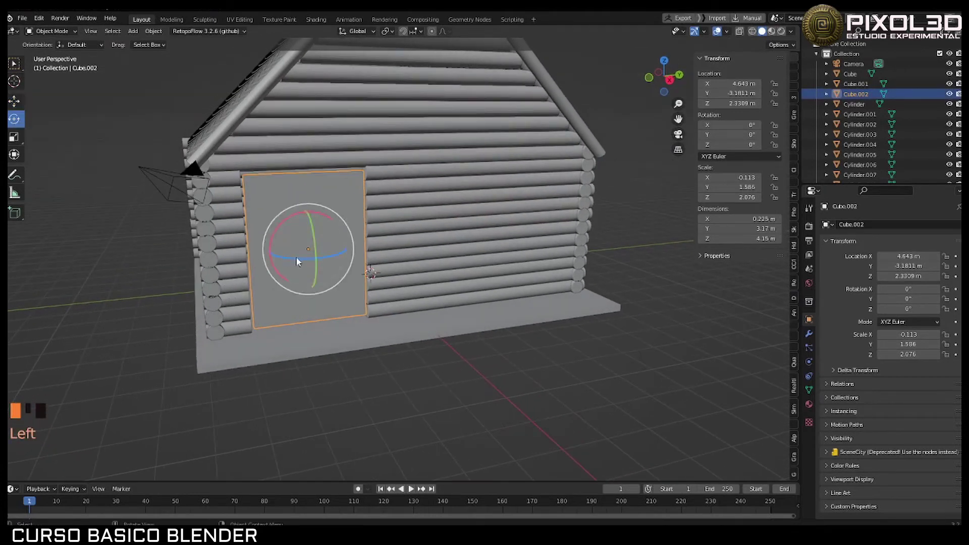
drag(297, 258, 99, 159)
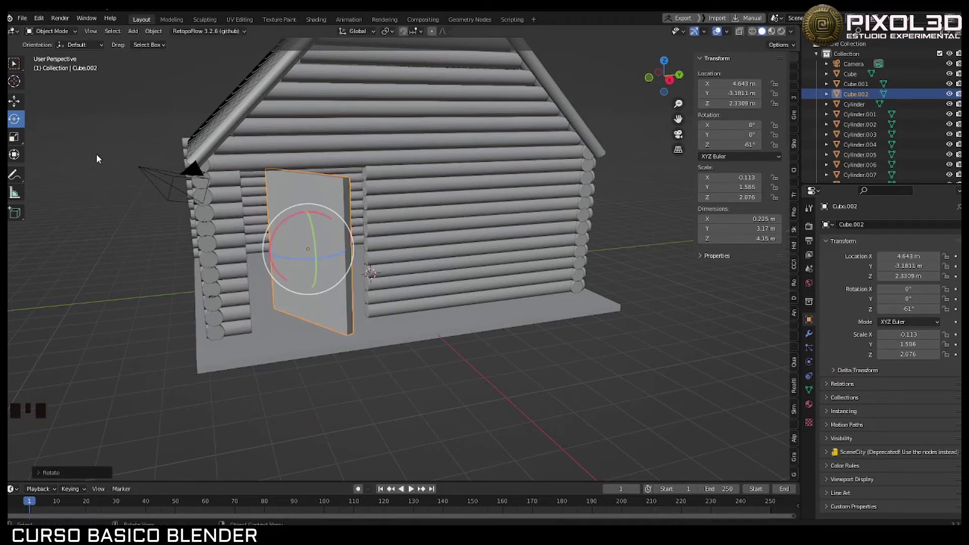
Step: Move the open door outward to about X 6.01 m and sideways to about Y -3.92 m, beside the door frame
click(15, 102)
middle_drag(233, 249, 414, 314)
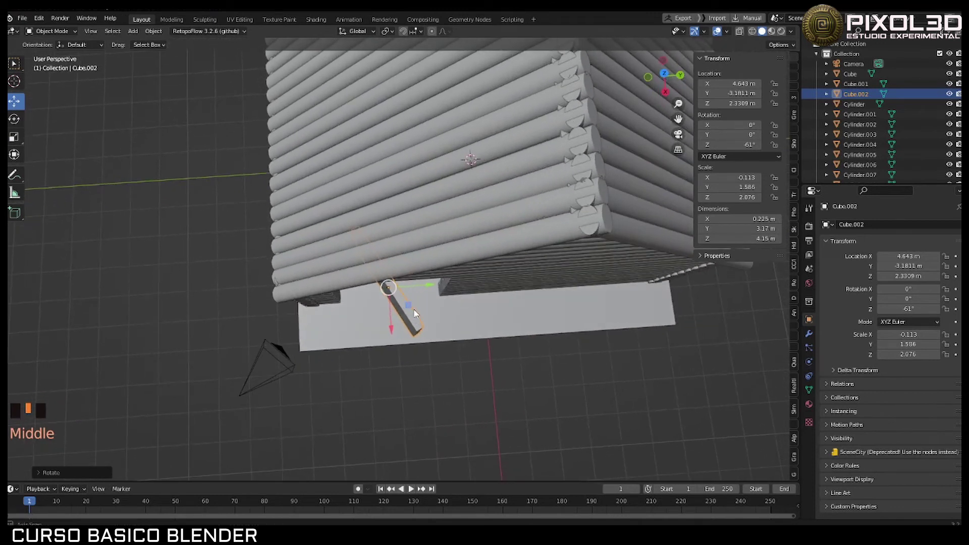
drag(409, 304, 418, 357)
middle_drag(417, 358, 456, 299)
drag(454, 299, 444, 303)
middle_drag(444, 302, 414, 266)
drag(432, 241, 407, 258)
Step: Bring the open door back against the frame at about X 5.68 m and lower it to about Z 2.26 m
middle_drag(407, 259, 402, 283)
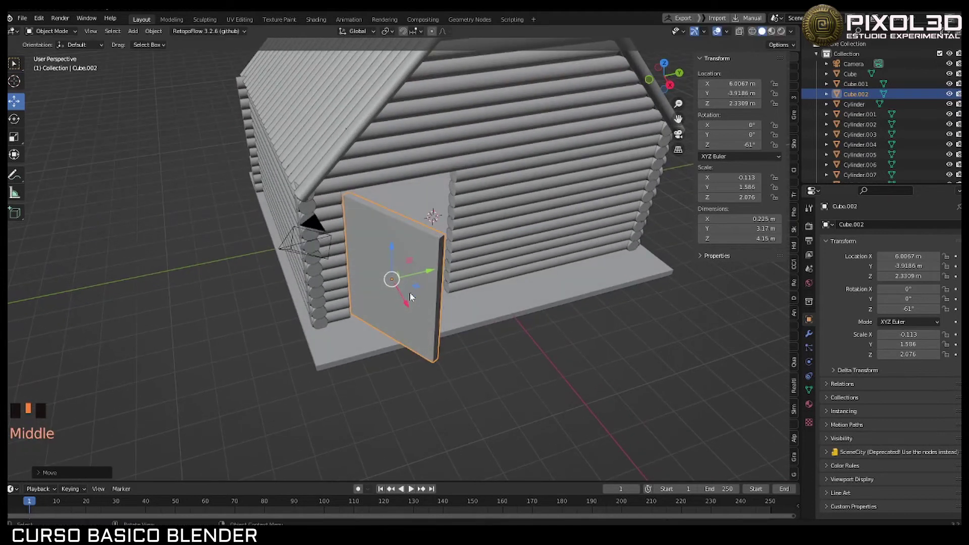
drag(401, 285, 386, 293)
middle_drag(386, 293, 365, 254)
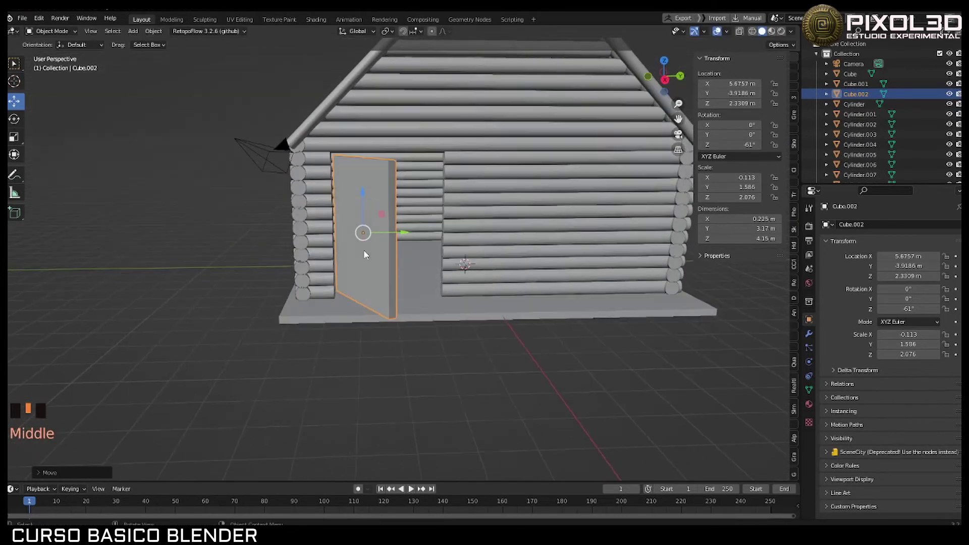
drag(362, 197, 363, 203)
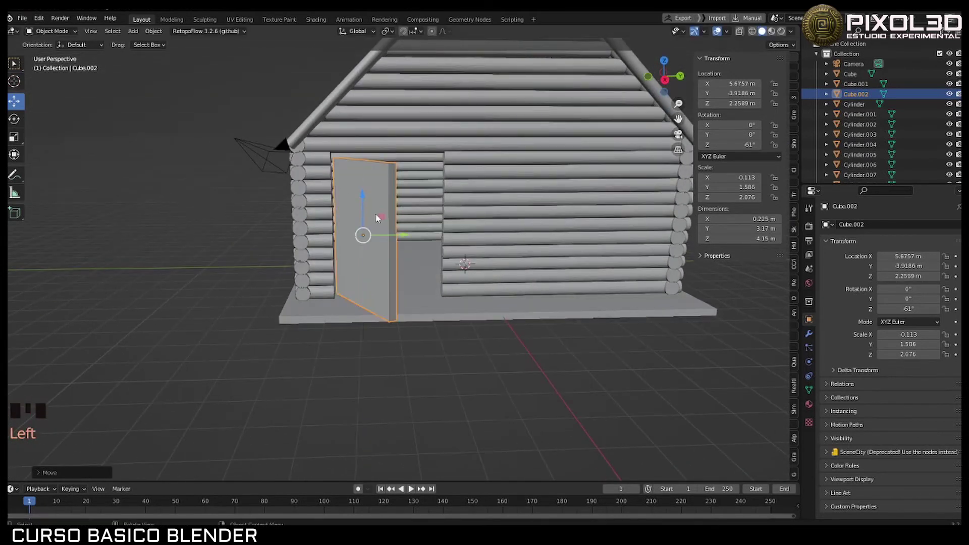
middle_drag(363, 203, 337, 223)
Step: Save the cabin file and clear the selection
click(456, 255)
middle_drag(456, 255, 511, 277)
scroll(363, 263, down, 4)
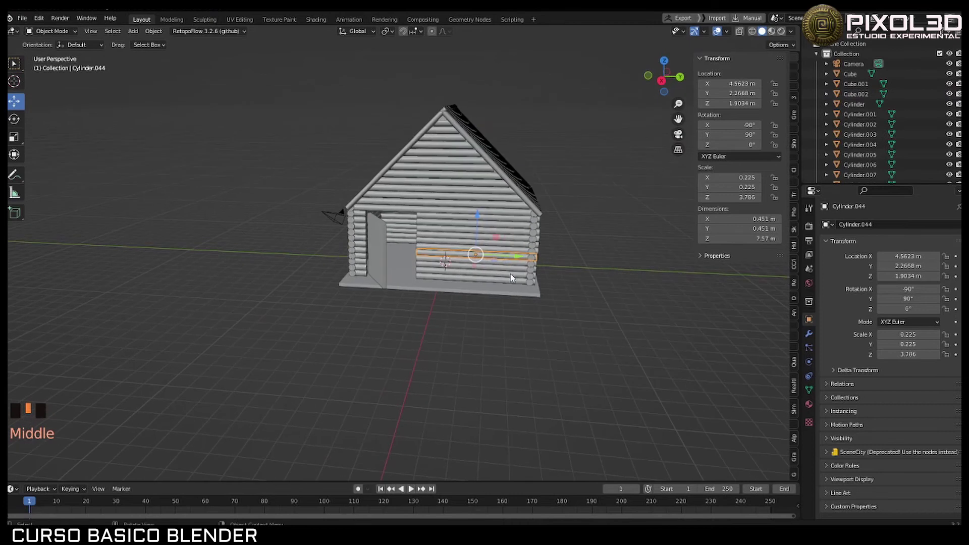
key(ctrl+s)
middle_drag(419, 273, 464, 283)
click(516, 256)
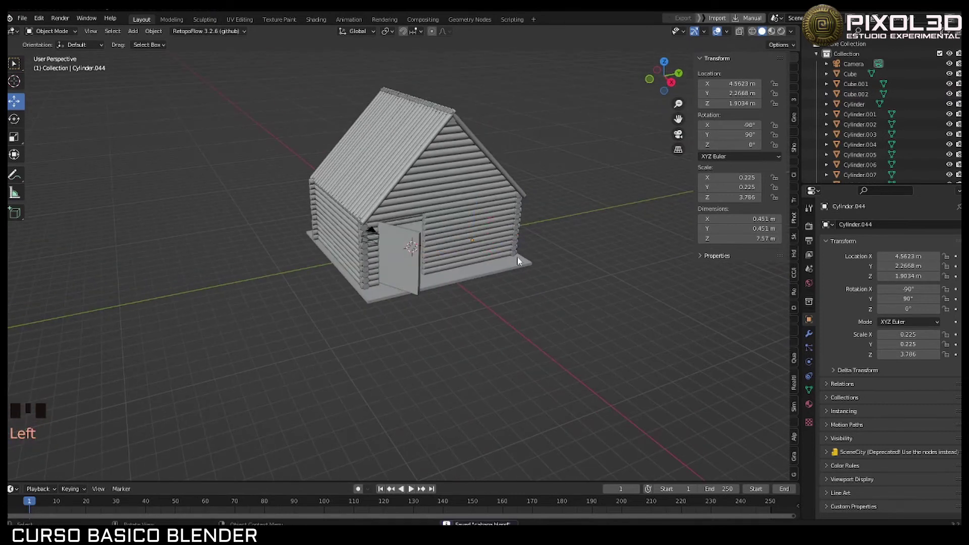
shift+middle_drag(517, 256, 306, 322)
scroll(393, 308, up, 2)
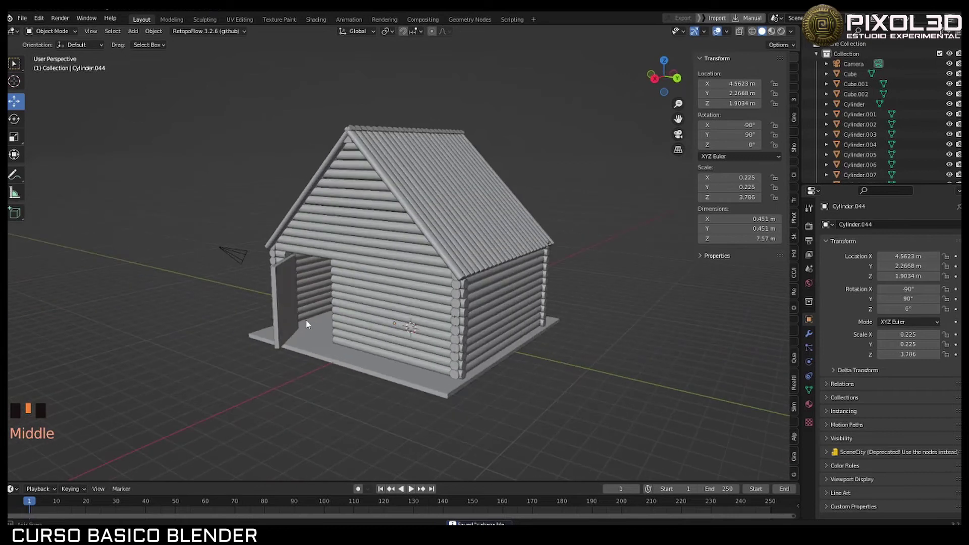
Step: Enlarge the cabin's base slab to about 21.7 m square and reduce its thickness to about 0.29 m
click(387, 382)
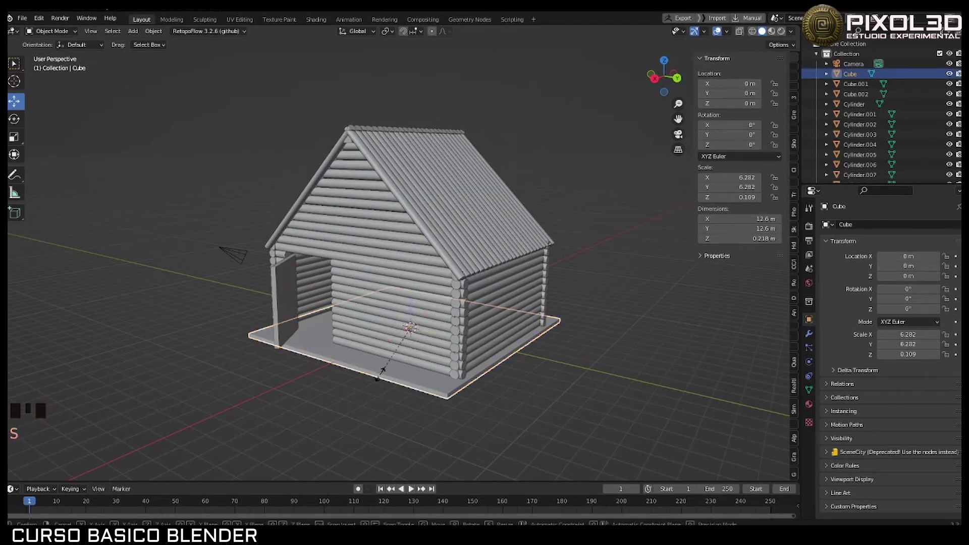
key(s)
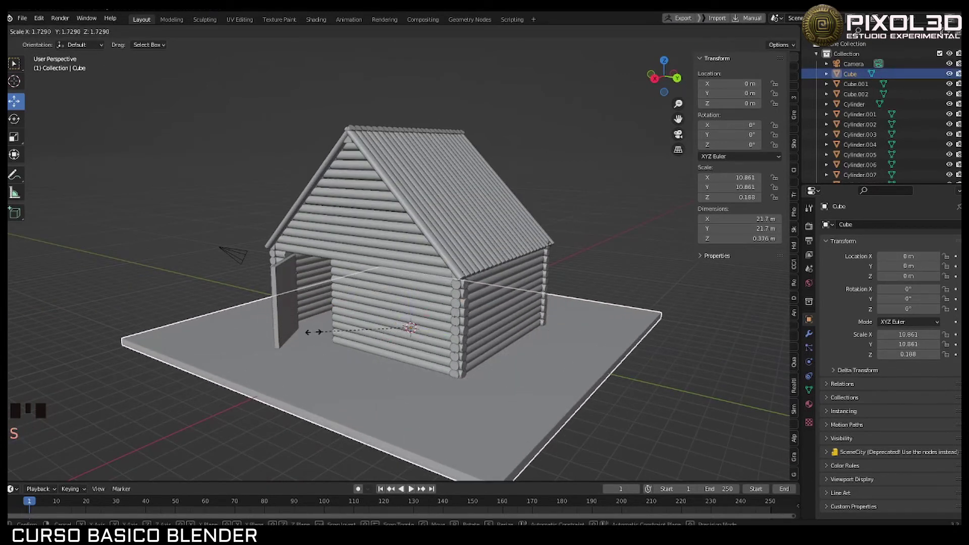
click(312, 332)
click(19, 138)
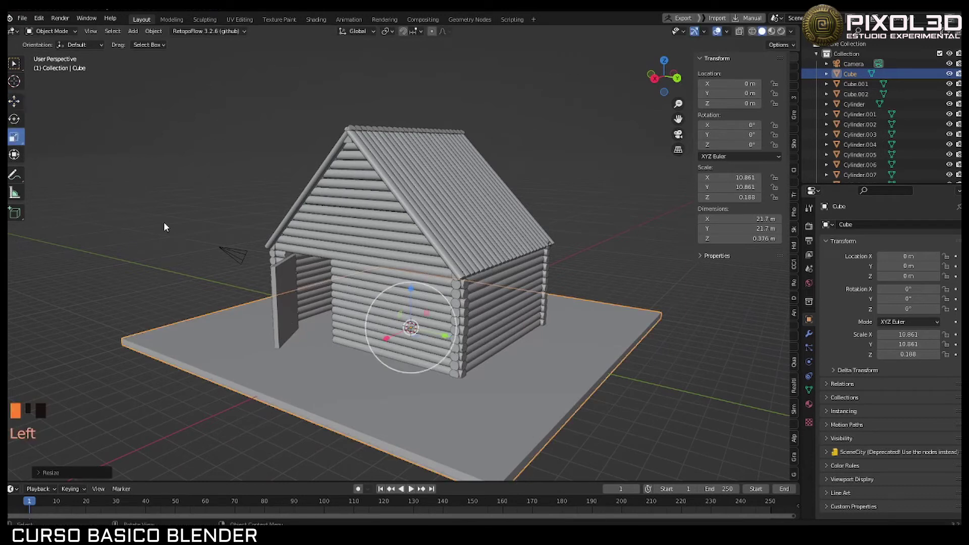
middle_drag(163, 222, 323, 283)
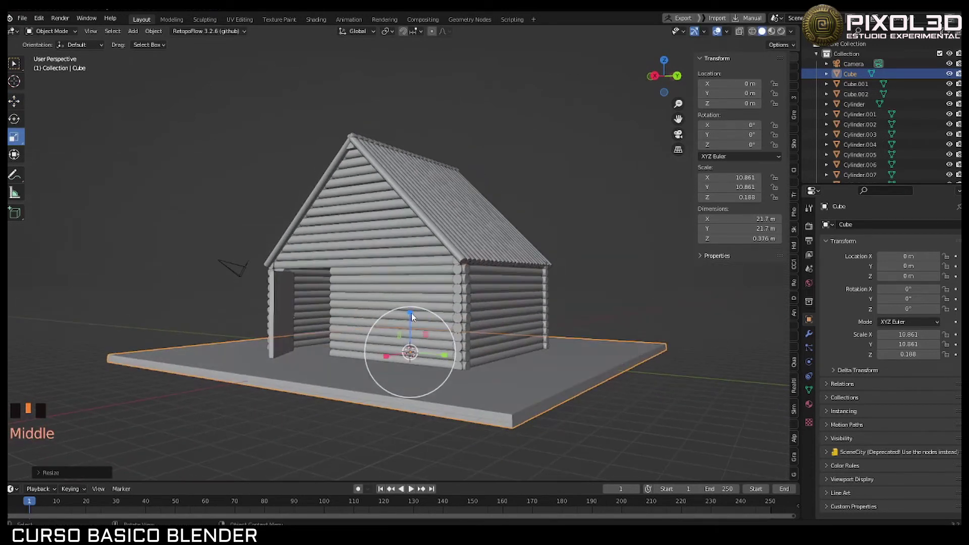
mouse_move(411, 316)
mouse_down()
mouse_move(411, 341)
mouse_move(411, 321)
mouse_move(409, 329)
mouse_up()
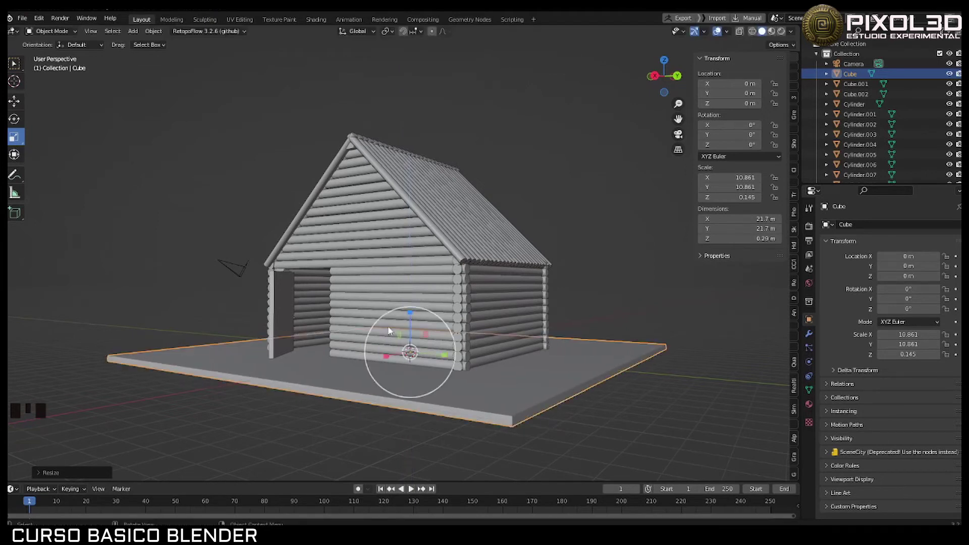
middle_drag(389, 330, 390, 355)
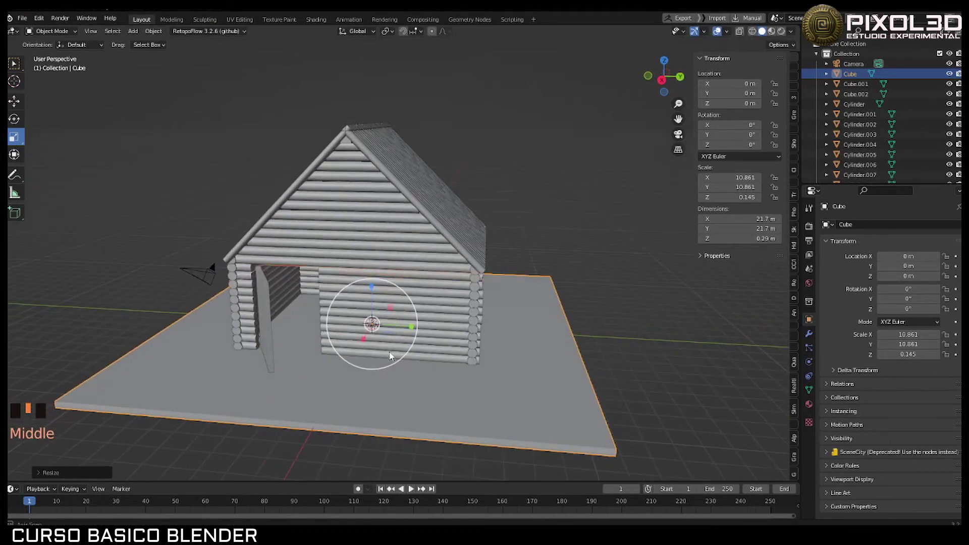
Step: Duplicate a short log beside the door frame and place the copy in front of the wall at about X 8.11 m, Y 3.73 m
click(317, 386)
middle_drag(318, 389, 469, 308)
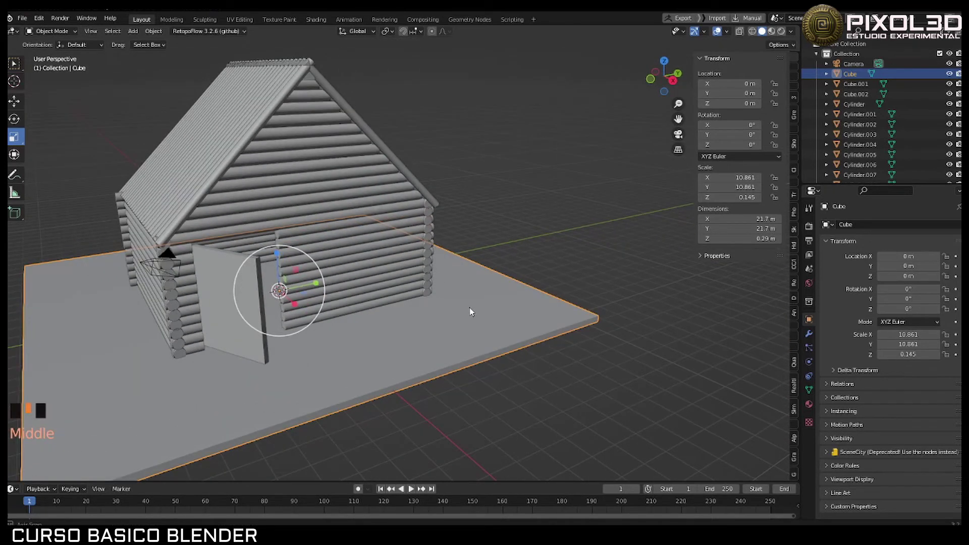
middle_drag(355, 301, 174, 283)
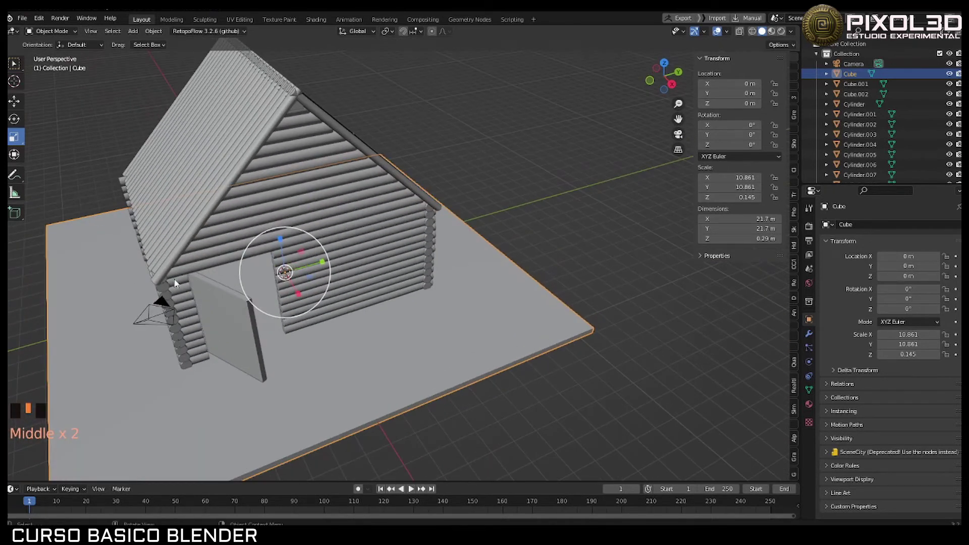
click(176, 281)
click(195, 333)
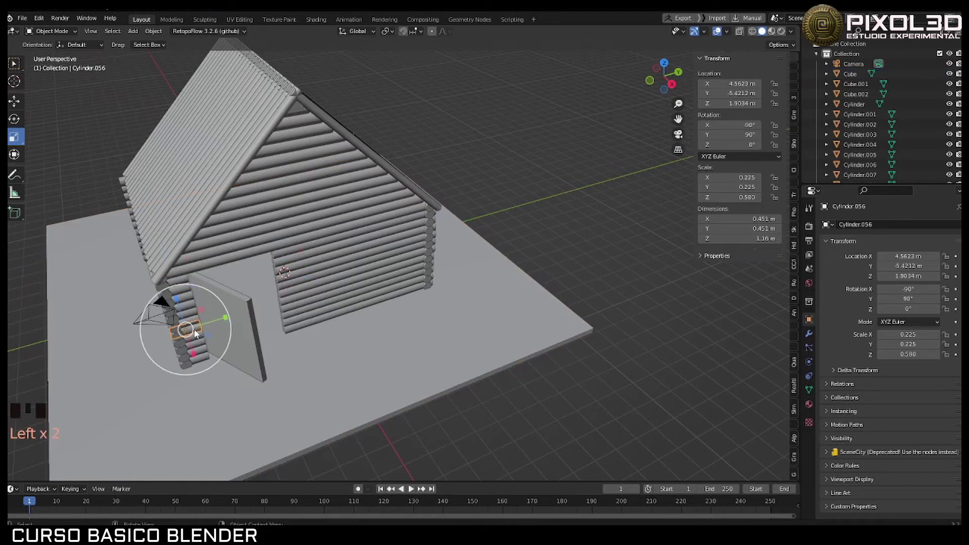
click(16, 101)
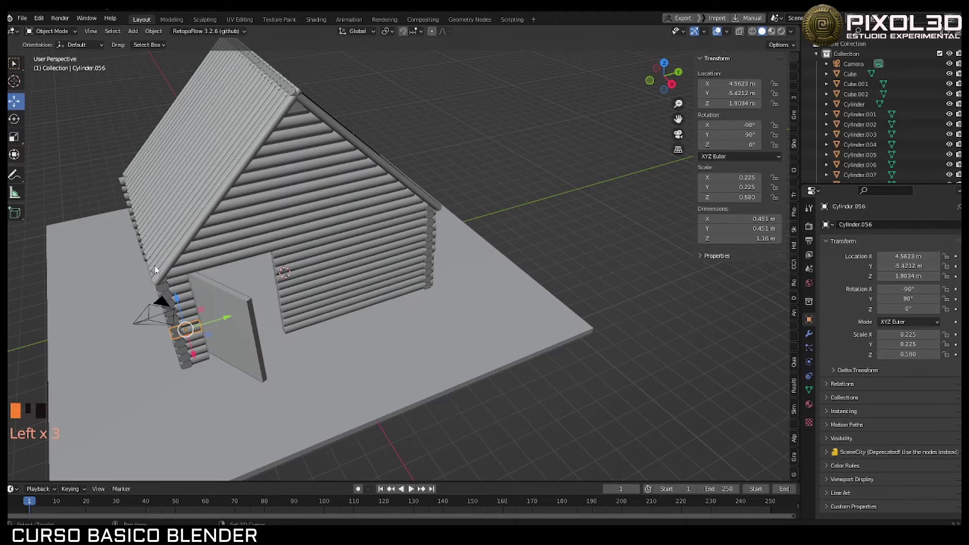
key(shift+d)
drag(202, 331, 469, 322)
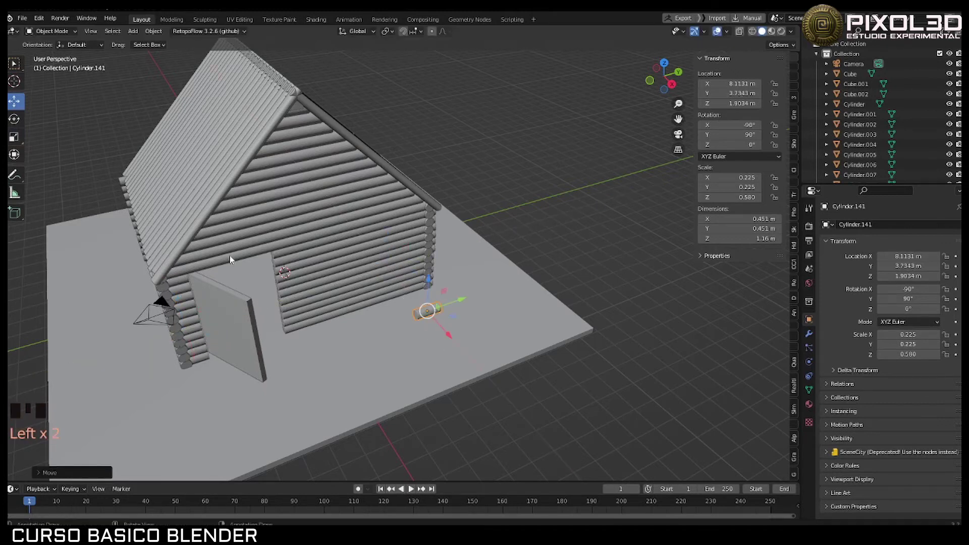
Step: Stretch the copied log along Y to about 3.07 m long
click(19, 136)
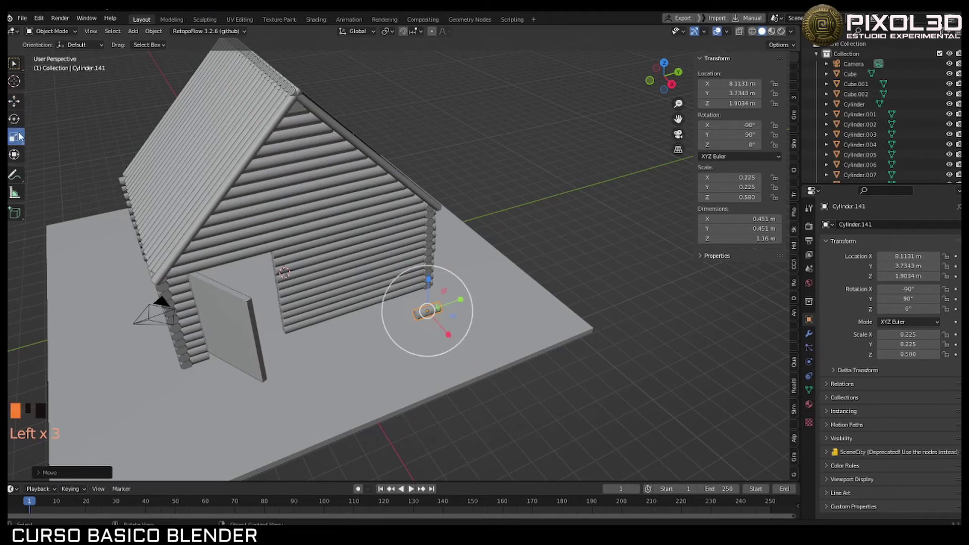
drag(456, 301, 527, 282)
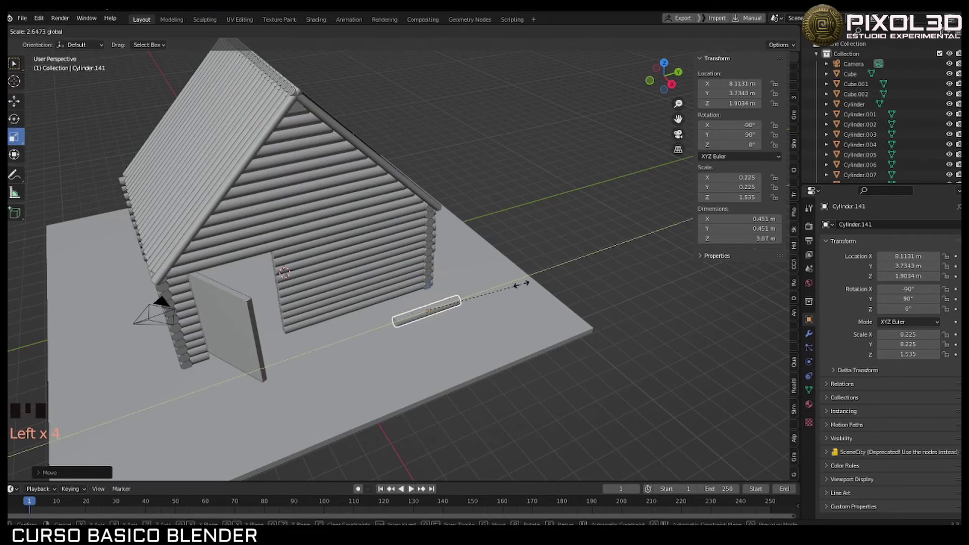
middle_drag(447, 307, 361, 241)
Step: Lower the stretched log to about Z 1.37 m and bring it closer to the wall at about X 7.17 m
click(14, 101)
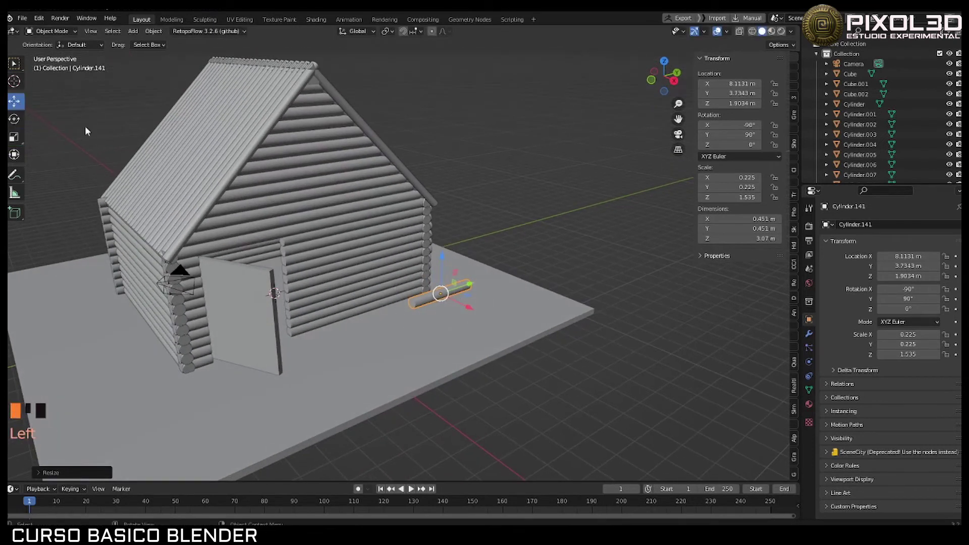
drag(441, 257, 440, 275)
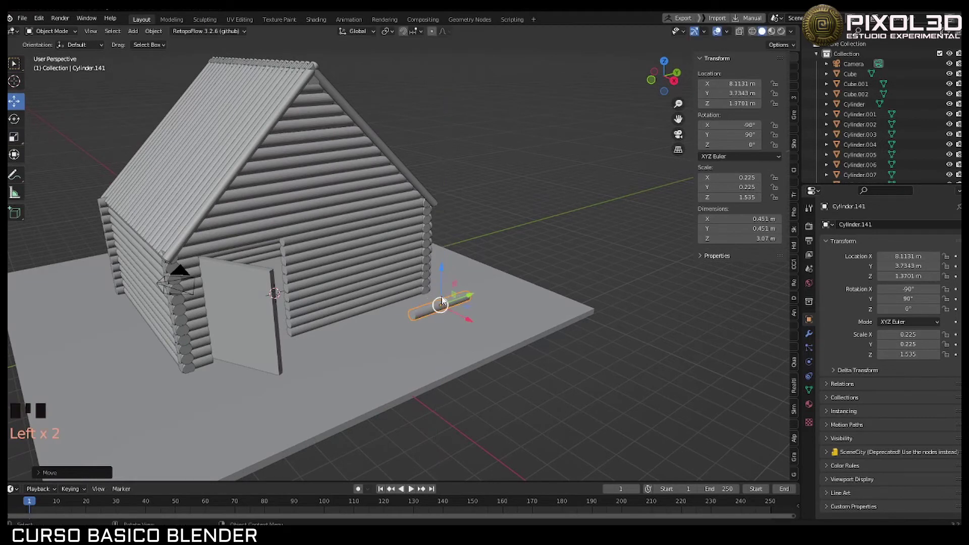
middle_drag(440, 275, 518, 295)
drag(518, 295, 500, 292)
Step: Thin the log in front of the wall to a pole about 0.18 m in diameter, keeping its length
scroll(502, 295, up, 3)
shift+middle_drag(508, 306, 237, 201)
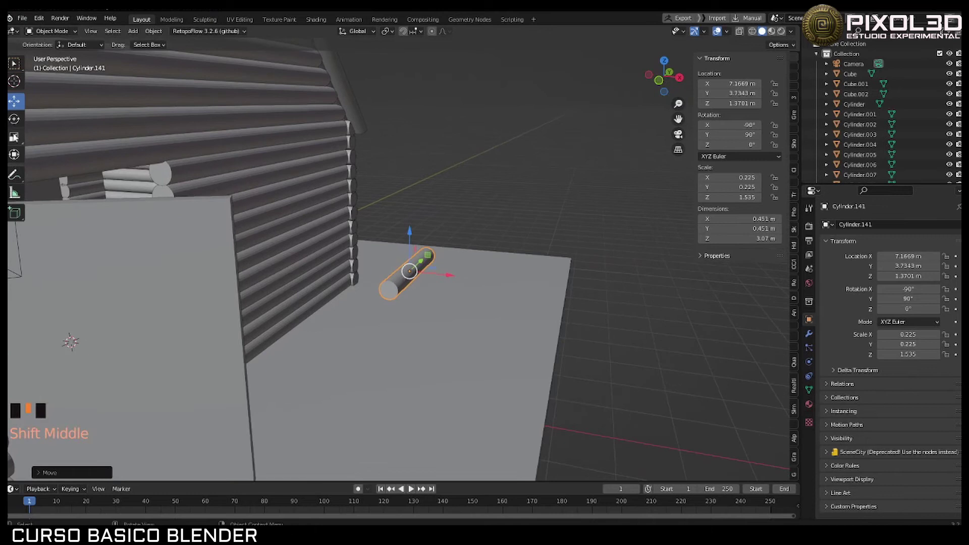
click(14, 136)
scroll(435, 291, up, 3)
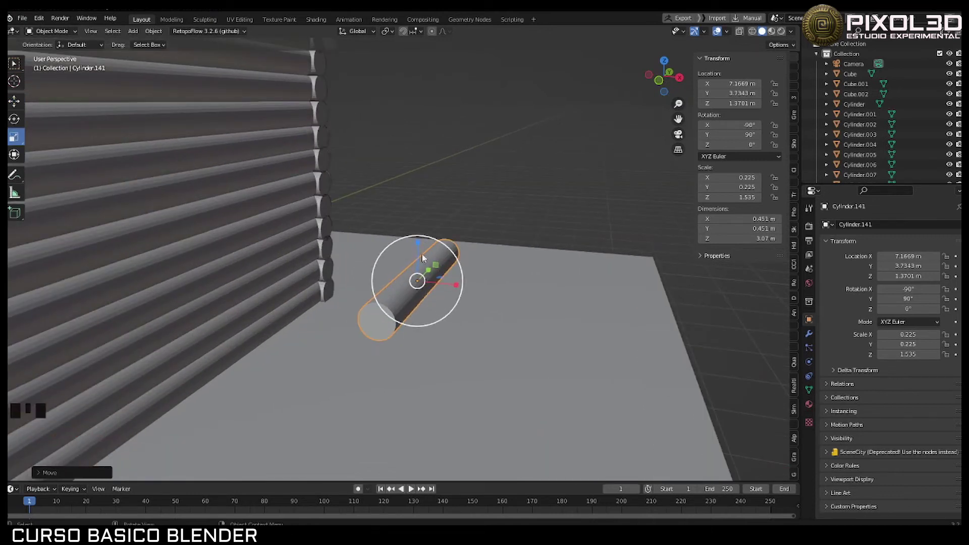
middle_drag(422, 254, 405, 285)
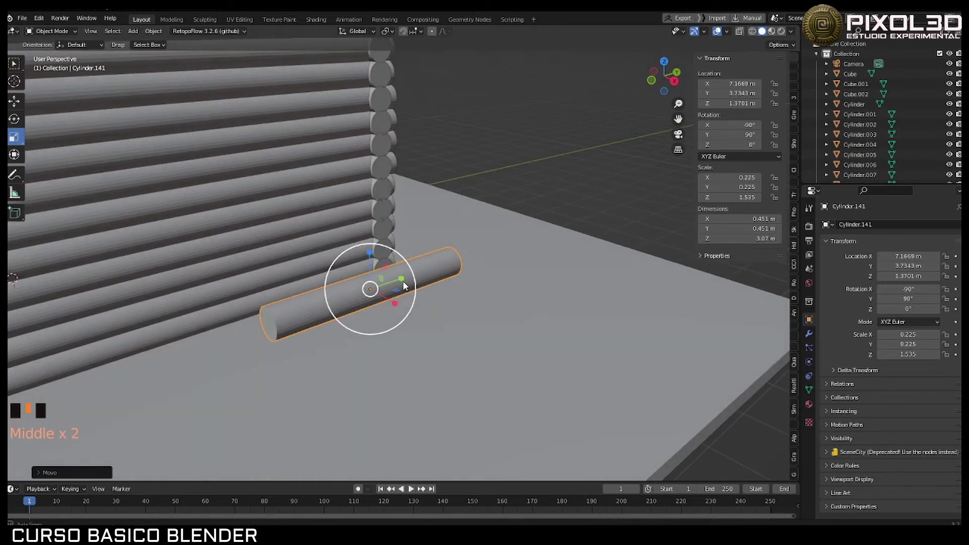
shift+drag(404, 277, 380, 283)
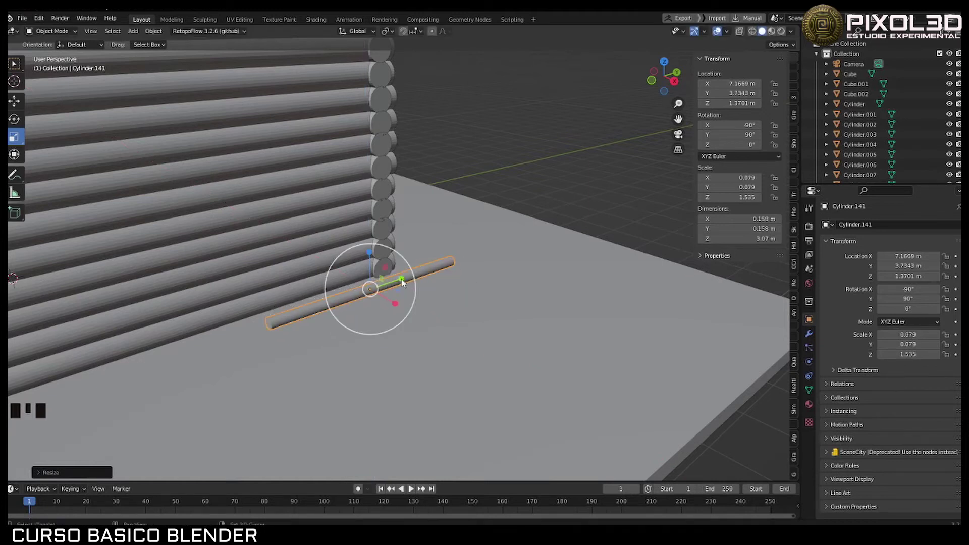
shift+drag(402, 284, 397, 285)
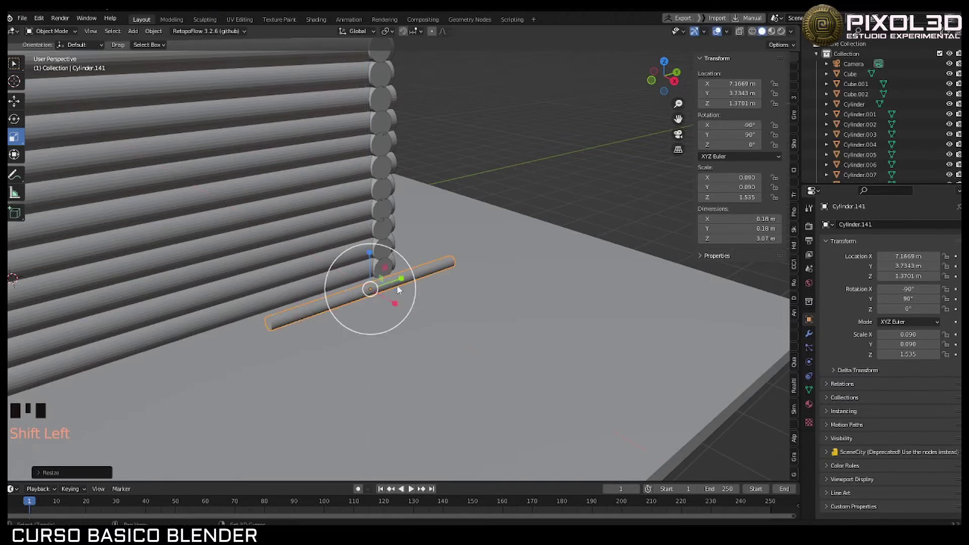
middle_drag(397, 285, 281, 275)
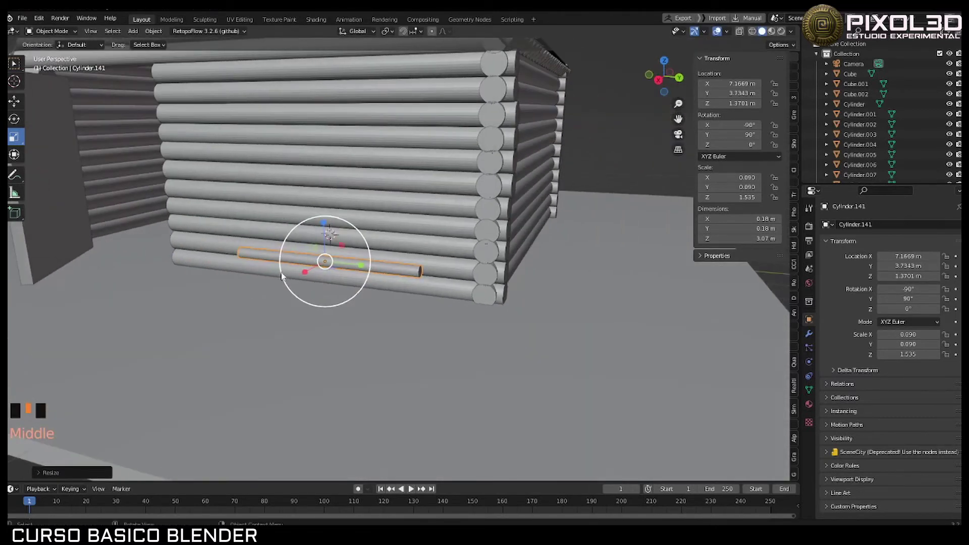
Step: Duplicate the thin pole below the original at about Z 1.05 m and rotate the copy about 88° around X so it stands upright
click(13, 103)
middle_drag(227, 215, 182, 215)
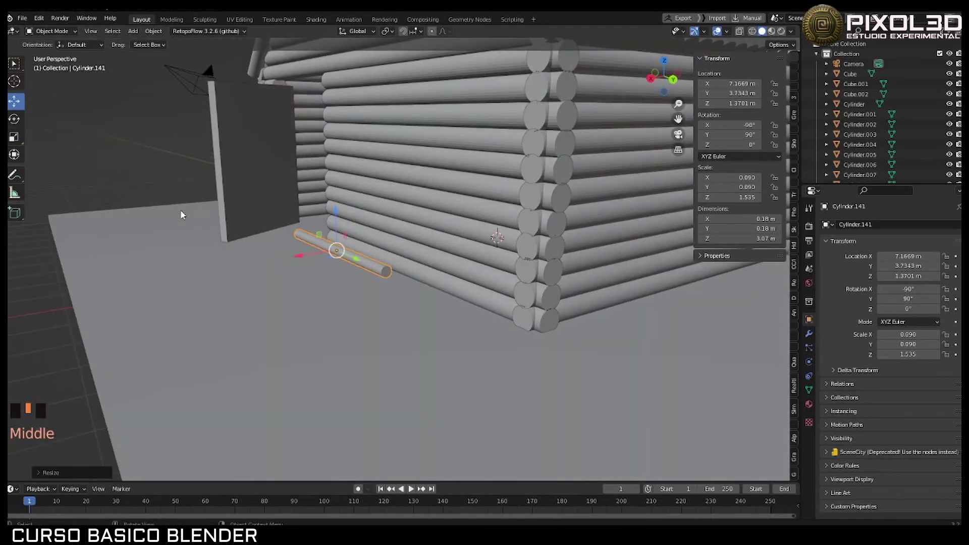
key(shift+d)
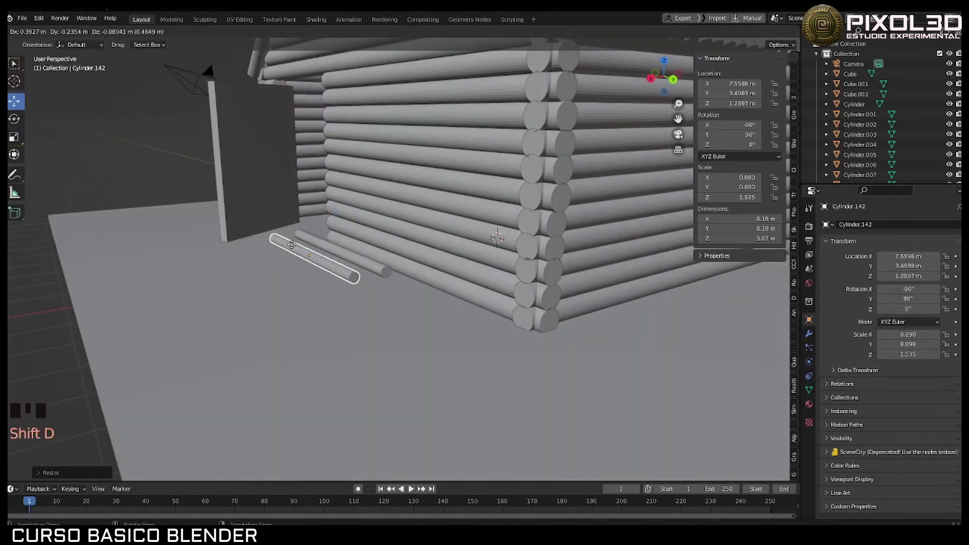
drag(339, 219, 334, 235)
middle_drag(283, 240, 356, 246)
click(19, 119)
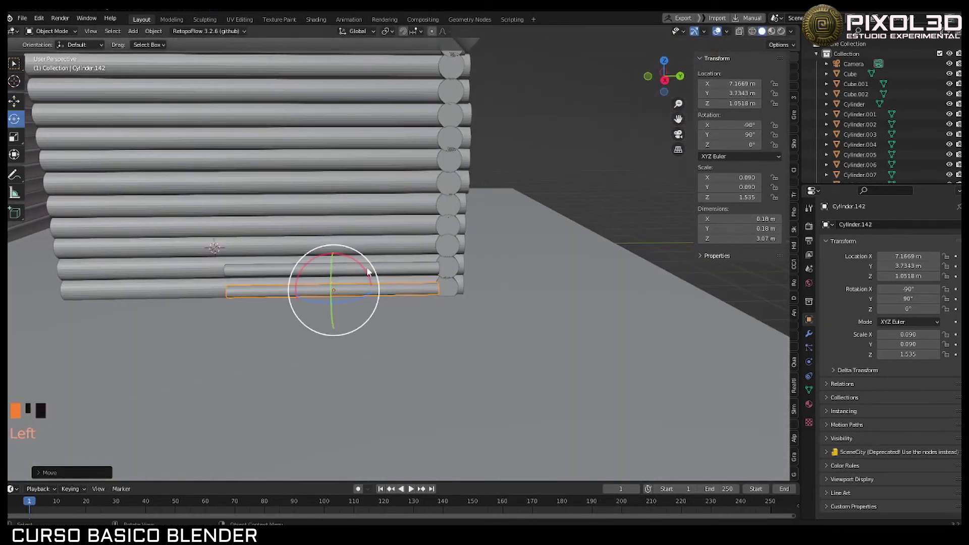
drag(367, 271, 291, 240)
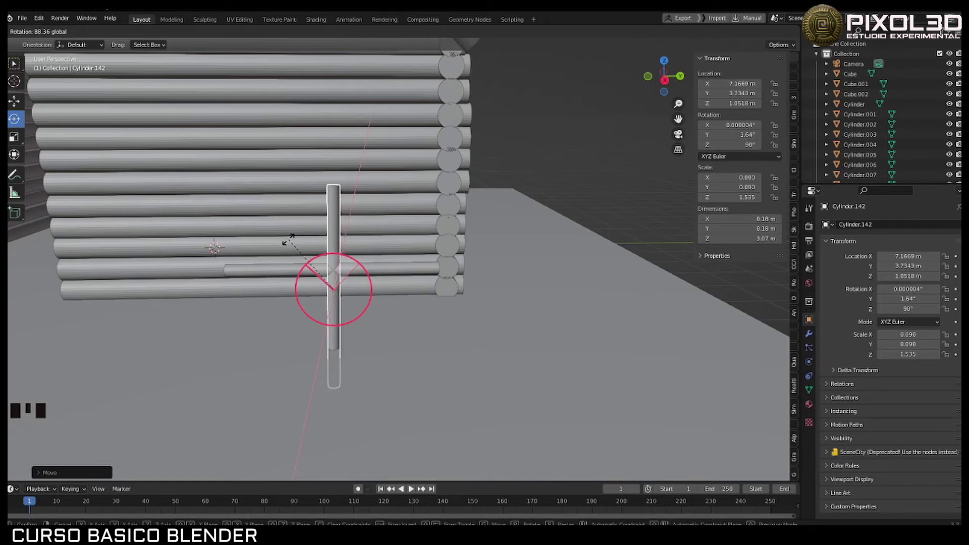
click(288, 241)
Step: Make the upright pole a leaning leg about 1.72 m long near Y 4.97 m, with a copy near Y 2.41 m
middle_drag(335, 287, 329, 275)
drag(329, 275, 339, 249)
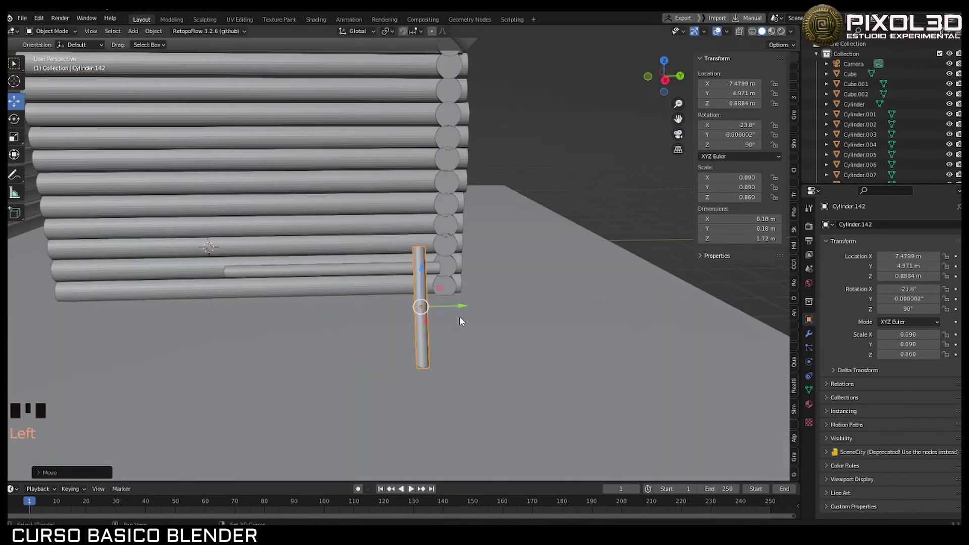
middle_drag(348, 283, 354, 305)
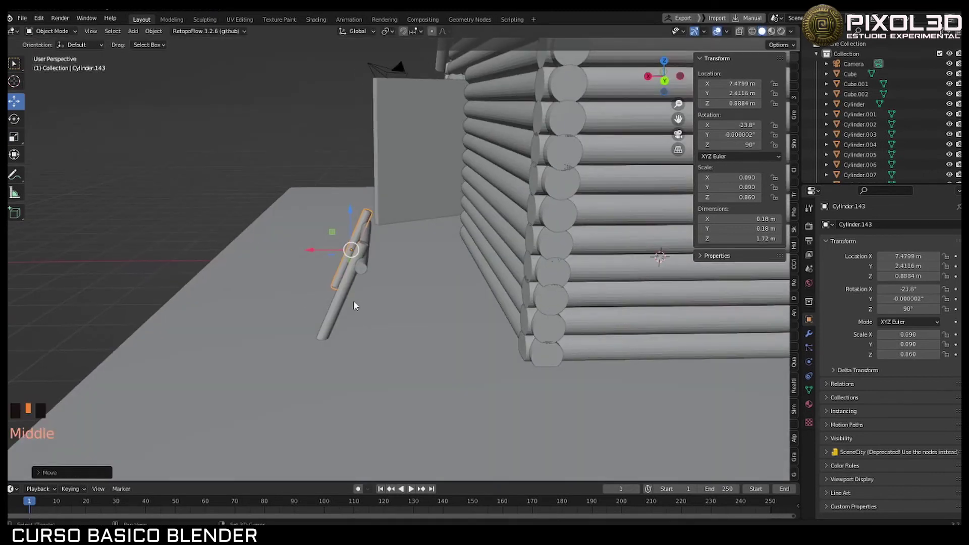
Step: Duplicate the leaning legs to form a crossed pair at each end of the horizontal pole, and delete the surplus object
key(shift+d)
middle_drag(425, 172, 242, 303)
key(x)
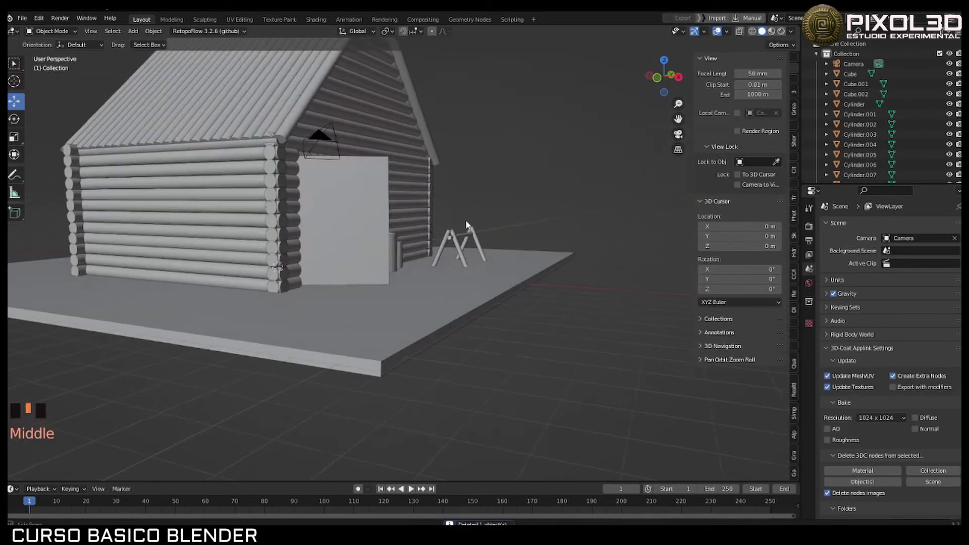
Step: Examine the cabin, barrels and sawhorse from several sides and in wireframe shading
middle_drag(353, 252, 361, 283)
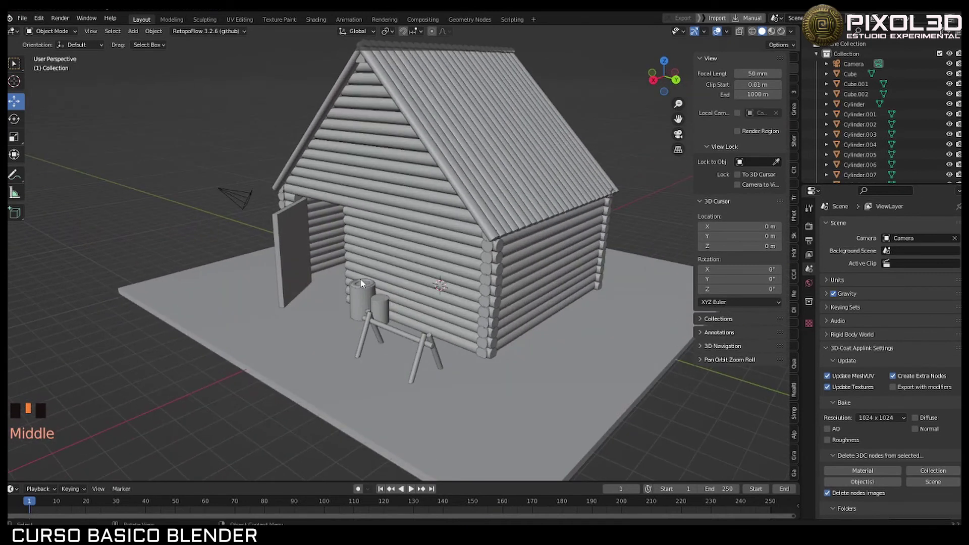
middle_drag(361, 283, 435, 282)
middle_drag(376, 290, 350, 291)
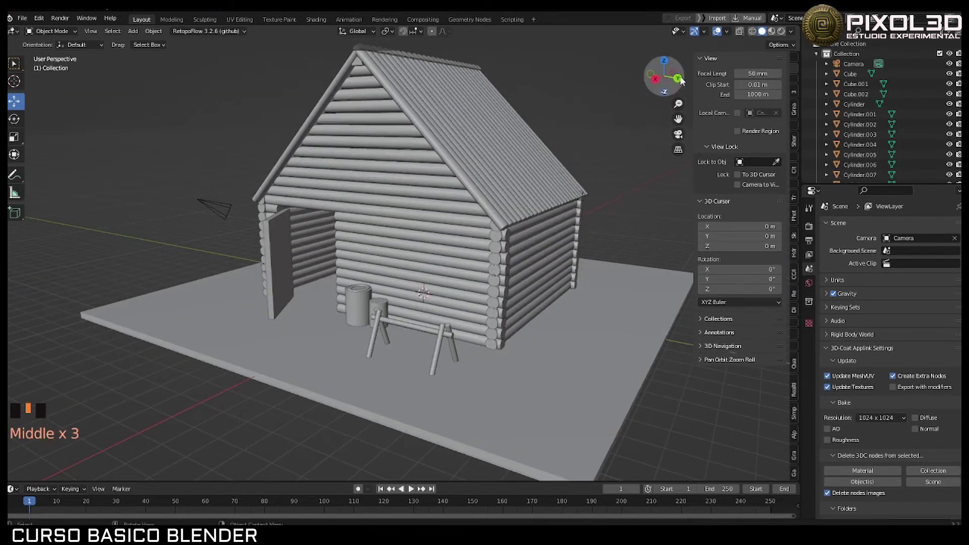
click(752, 31)
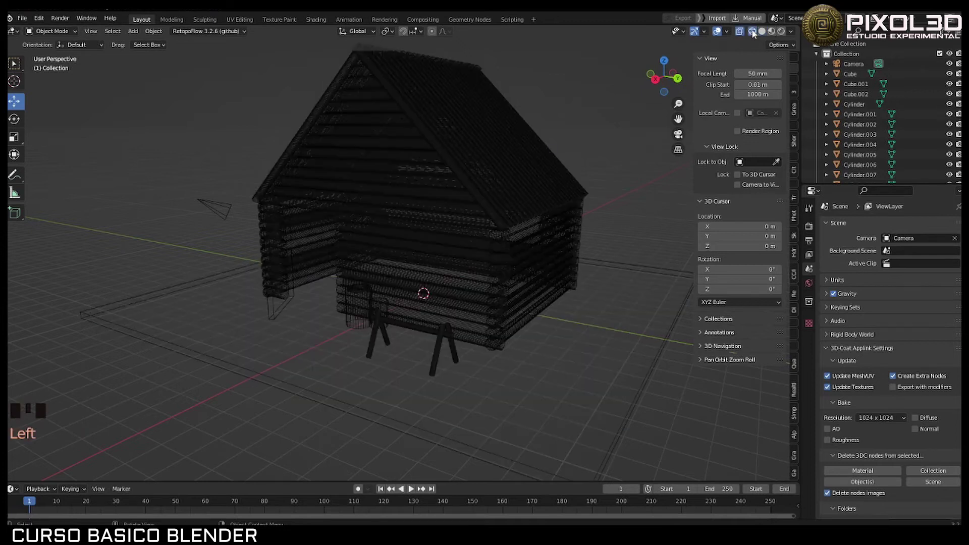
middle_drag(671, 55, 624, 92)
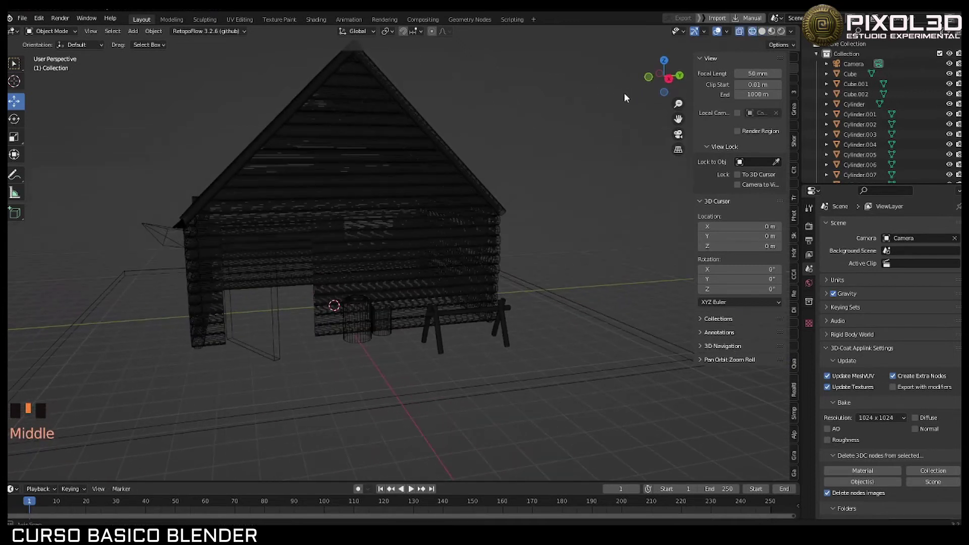
scroll(478, 116, up, 2)
scroll(480, 119, up, 1)
scroll(484, 117, down, 5)
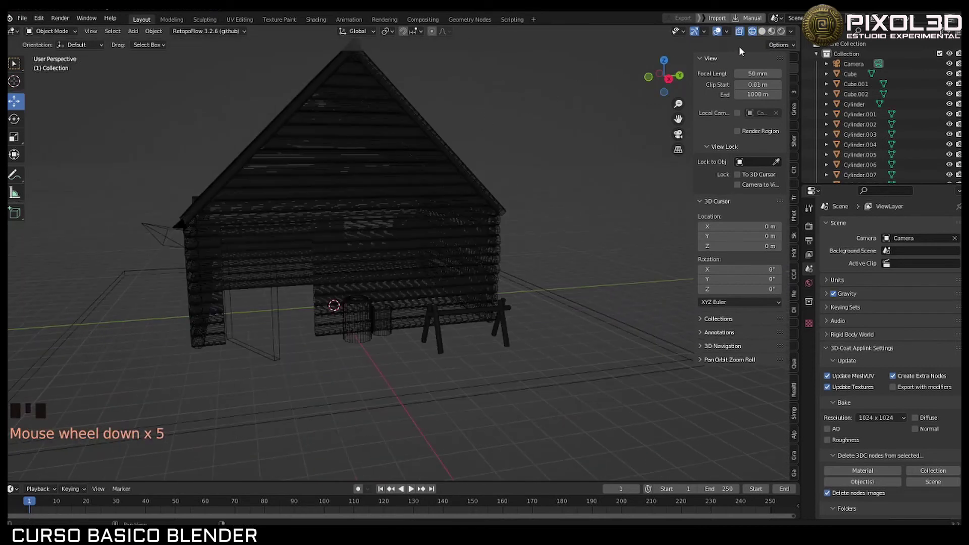
Step: Review the whole cabin scene in solid shading and in material preview shading
click(762, 31)
mouse_move(457, 118)
middle_down()
mouse_move(498, 157)
mouse_move(492, 135)
mouse_move(586, 131)
middle_up()
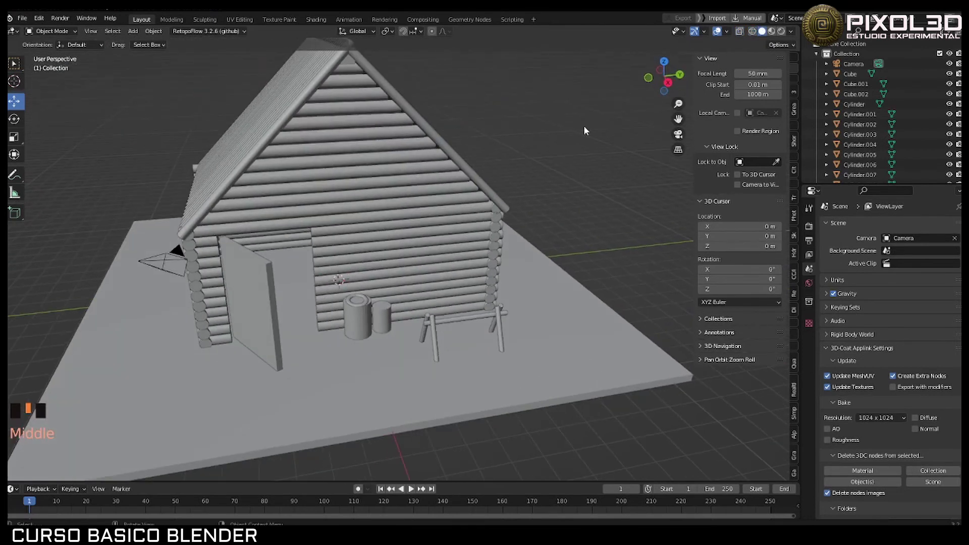
click(771, 33)
mouse_move(556, 114)
middle_down()
mouse_move(501, 119)
mouse_move(517, 94)
middle_up()
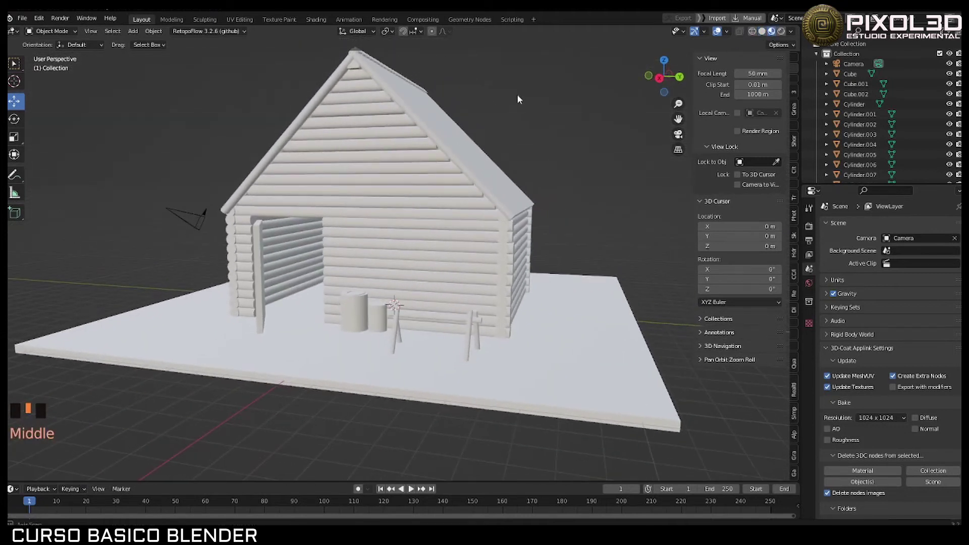
Step: Give the base slab's material a dull brown base color and rename the material suelo
scroll(505, 131, down, 2)
middle_drag(495, 165, 508, 236)
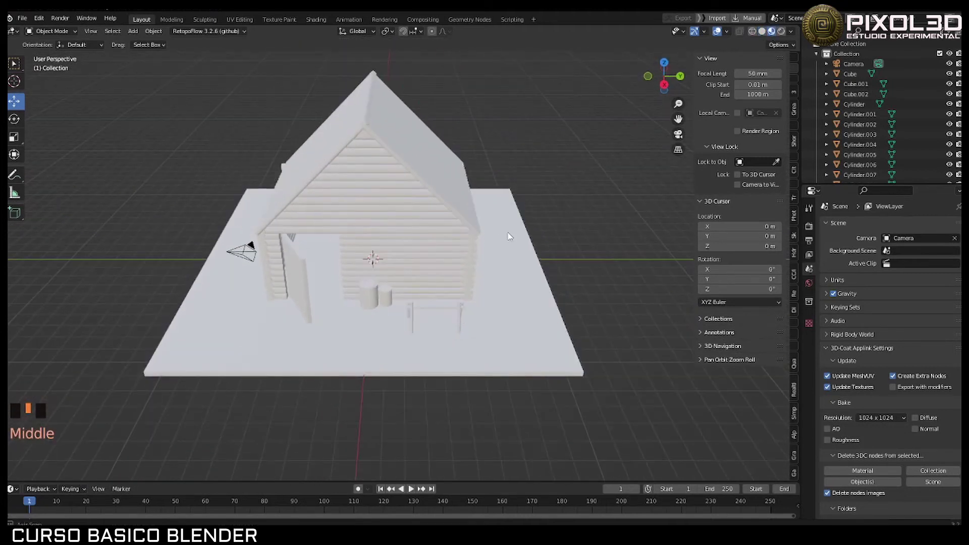
click(521, 273)
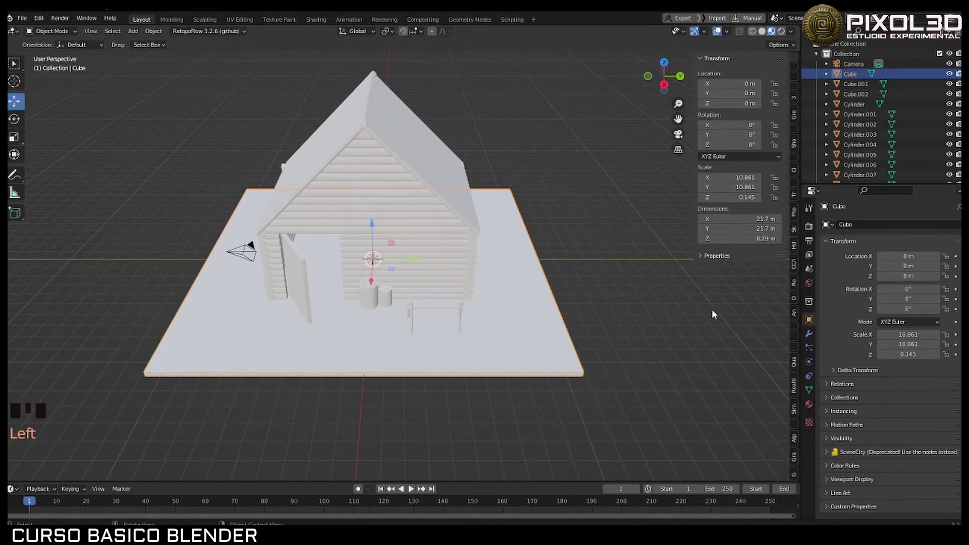
click(809, 405)
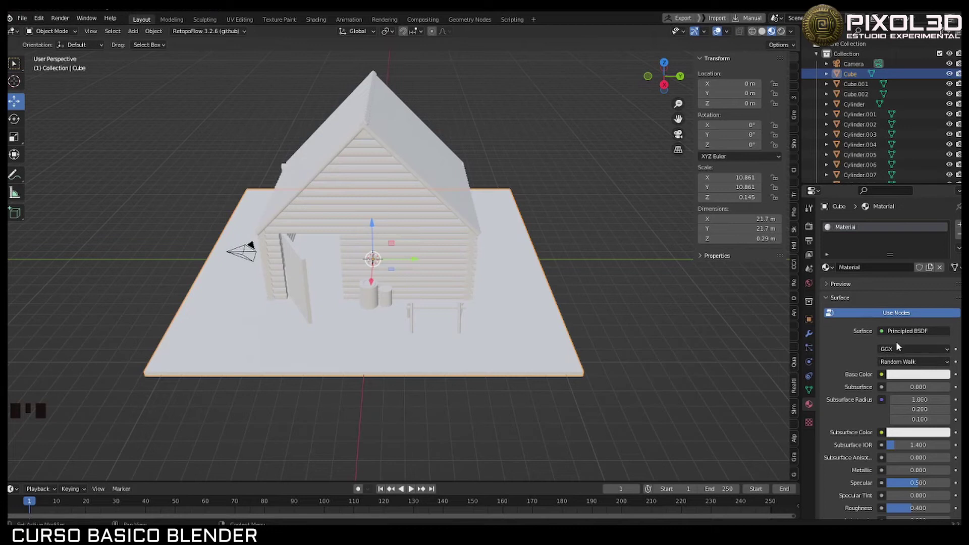
click(897, 375)
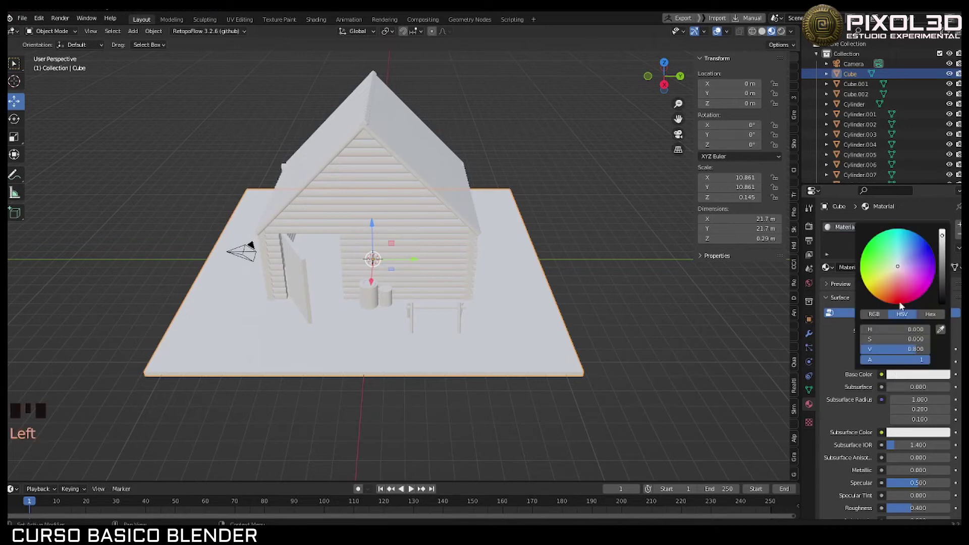
mouse_move(901, 306)
mouse_down()
mouse_move(892, 273)
mouse_move(902, 263)
mouse_move(911, 275)
mouse_move(906, 285)
mouse_move(874, 274)
mouse_move(886, 292)
mouse_move(889, 275)
mouse_up()
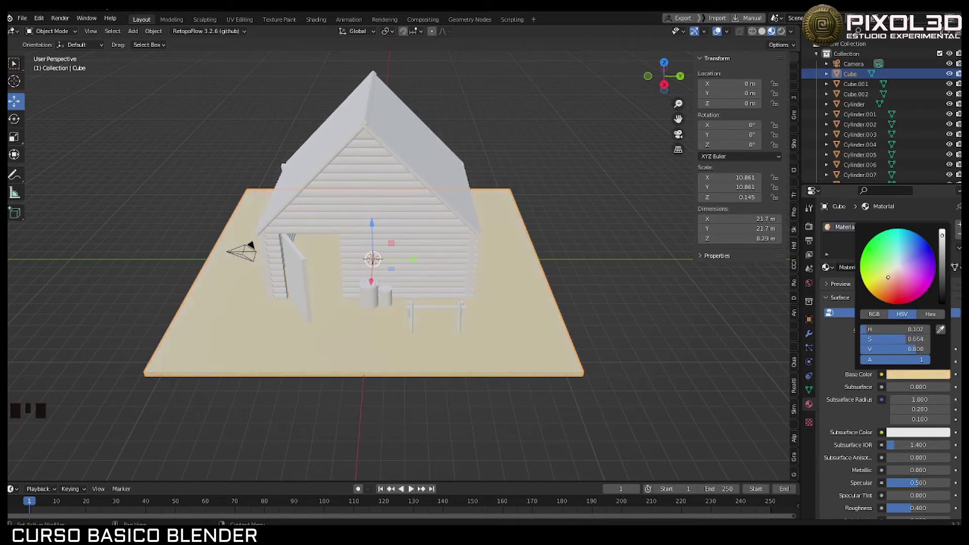
drag(940, 246, 941, 268)
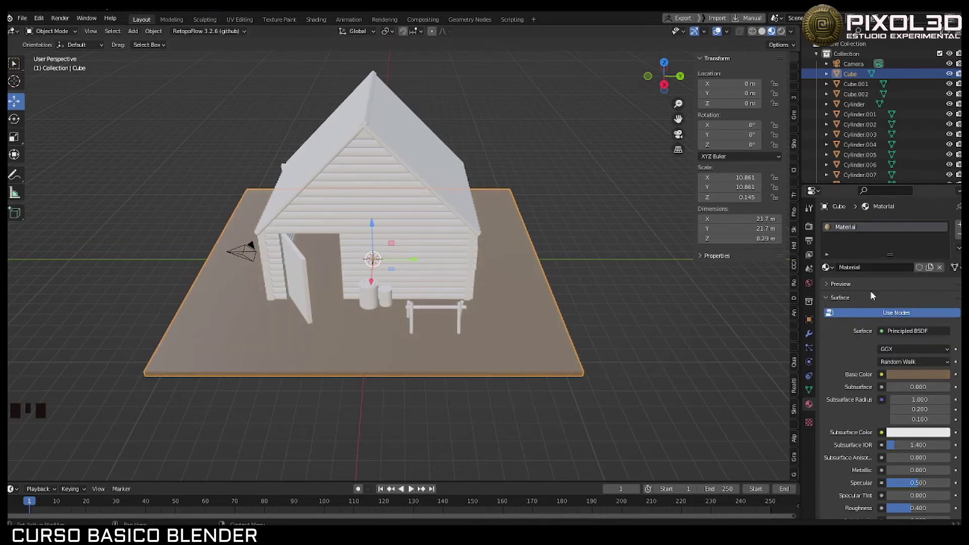
triple_click(854, 228)
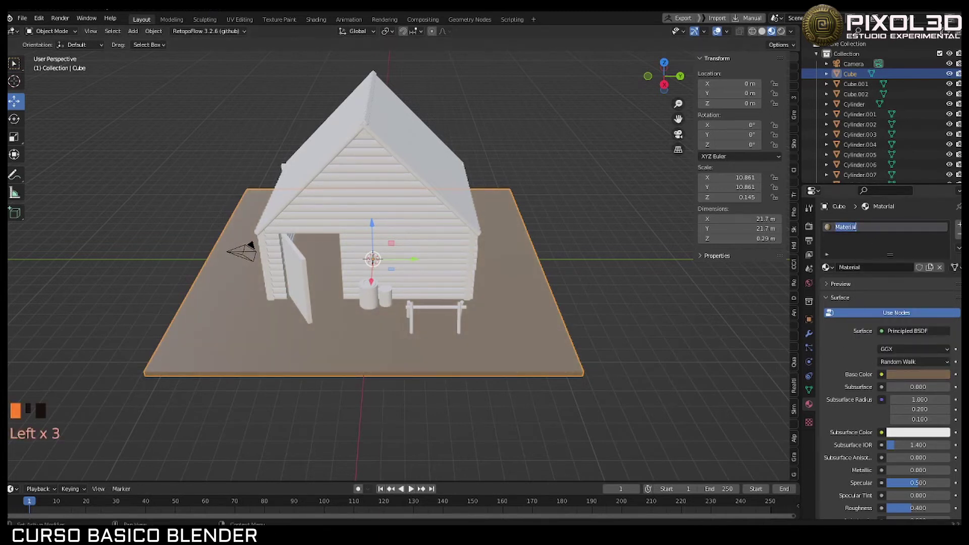
key(Return)
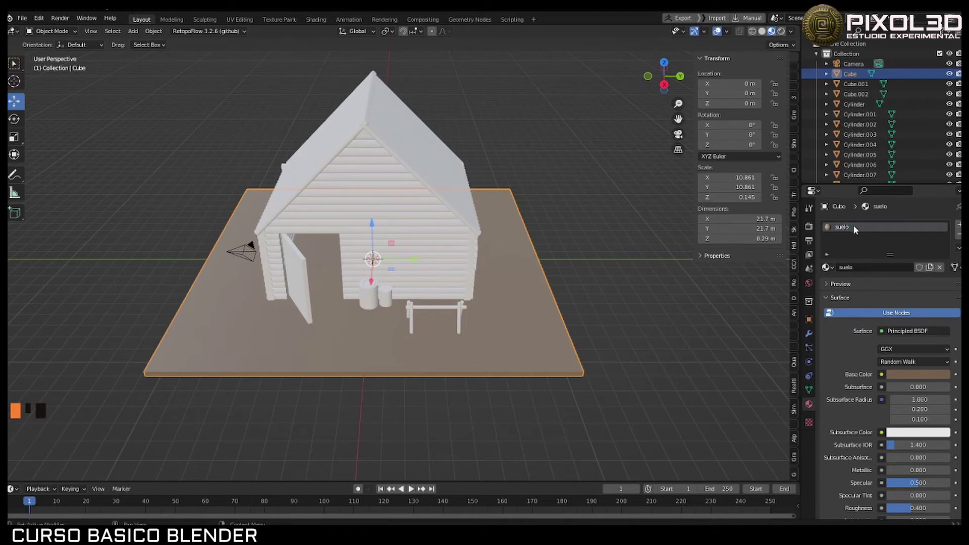
Step: Create a new material on the lowest front wall log and name it madera1
middle_drag(565, 227, 543, 238)
scroll(488, 238, up, 3)
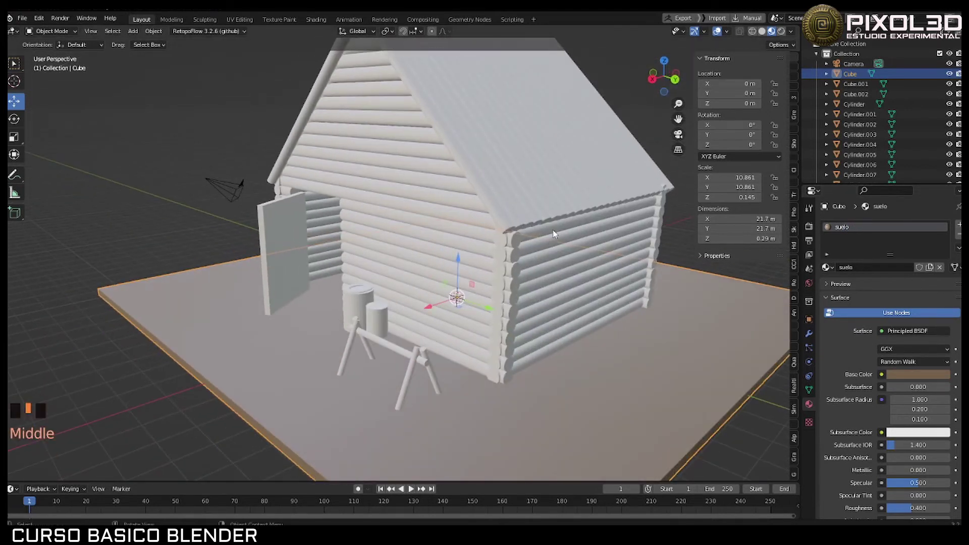
click(553, 231)
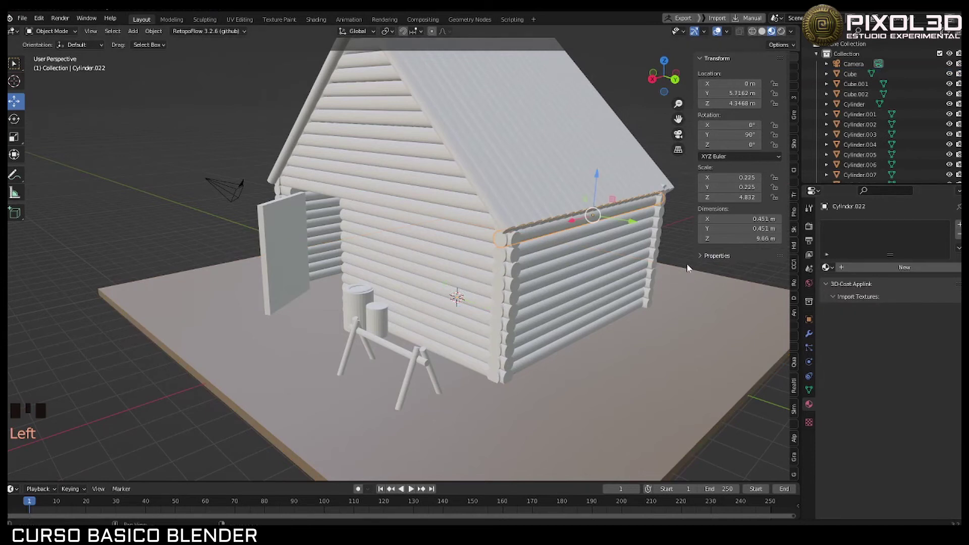
middle_drag(570, 296, 524, 342)
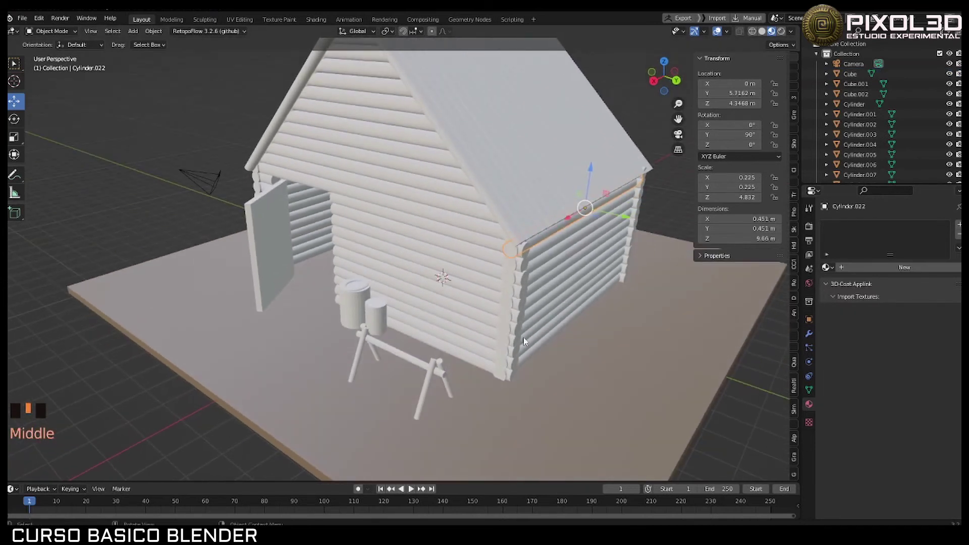
click(480, 368)
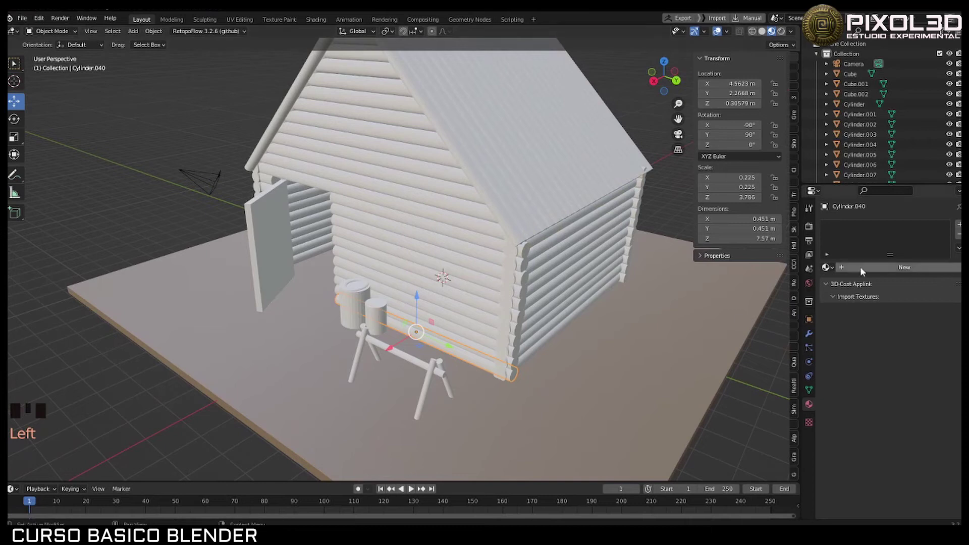
middle_drag(522, 327, 447, 330)
click(871, 271)
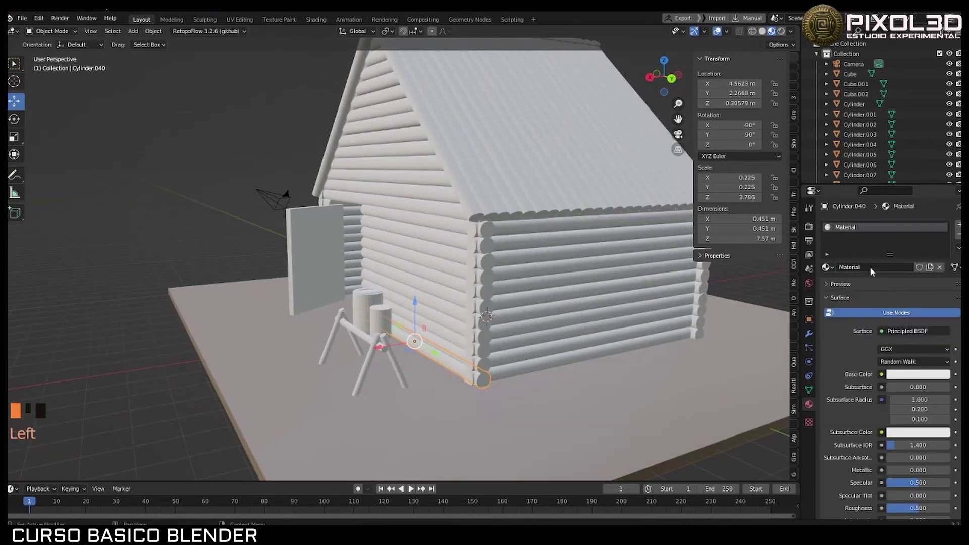
double_click(851, 228)
text(madera1)
key(Return)
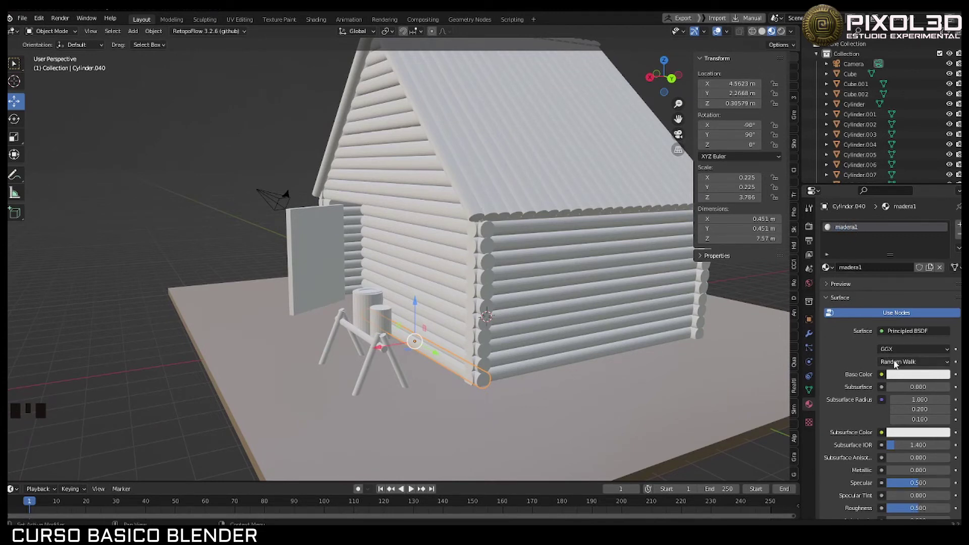
Step: Set madera1's base color to a dark reddish brown with hue 0.043, saturation 0.839 and value 0.208
click(906, 375)
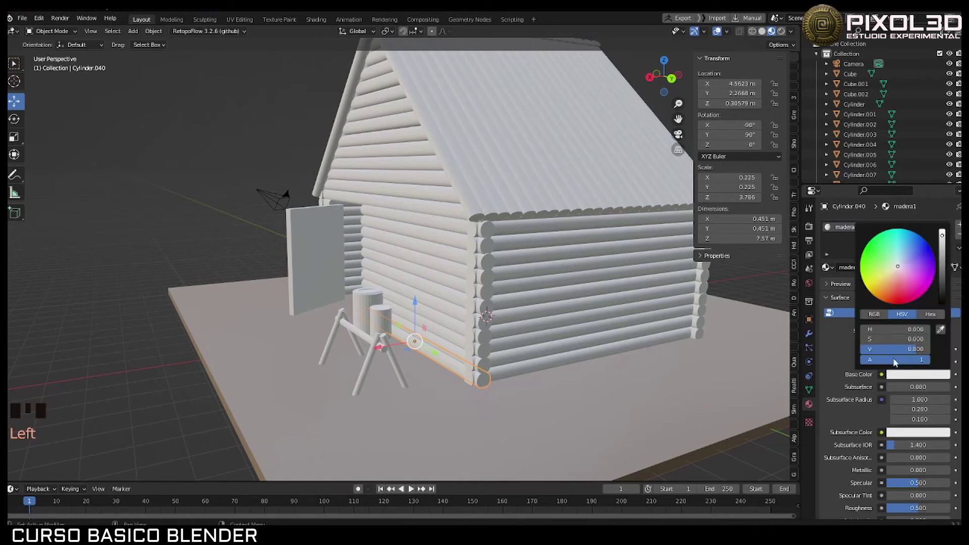
click(890, 287)
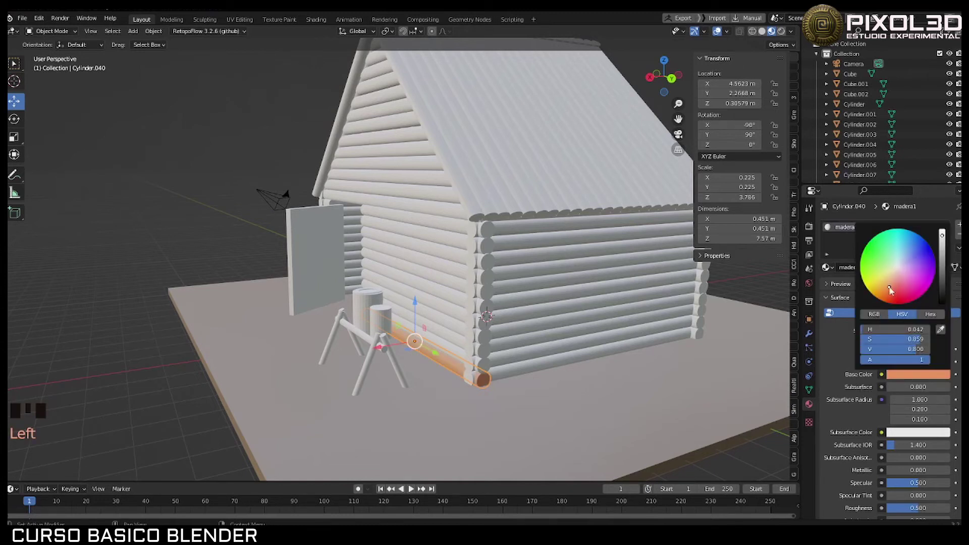
mouse_move(942, 249)
mouse_down()
mouse_move(941, 264)
mouse_move(942, 243)
mouse_up()
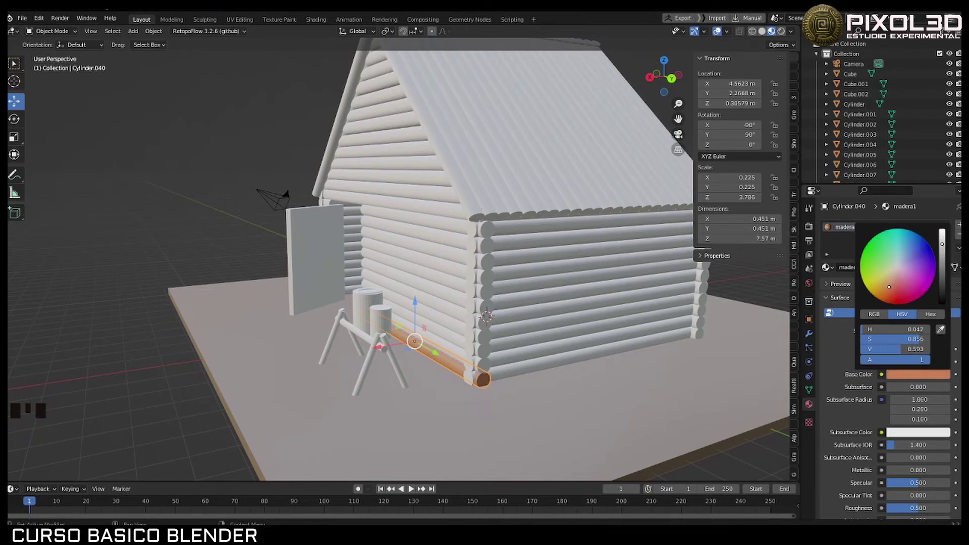
scroll(504, 383, up, 5)
shift+middle_drag(497, 308, 493, 194)
scroll(484, 176, up, 5)
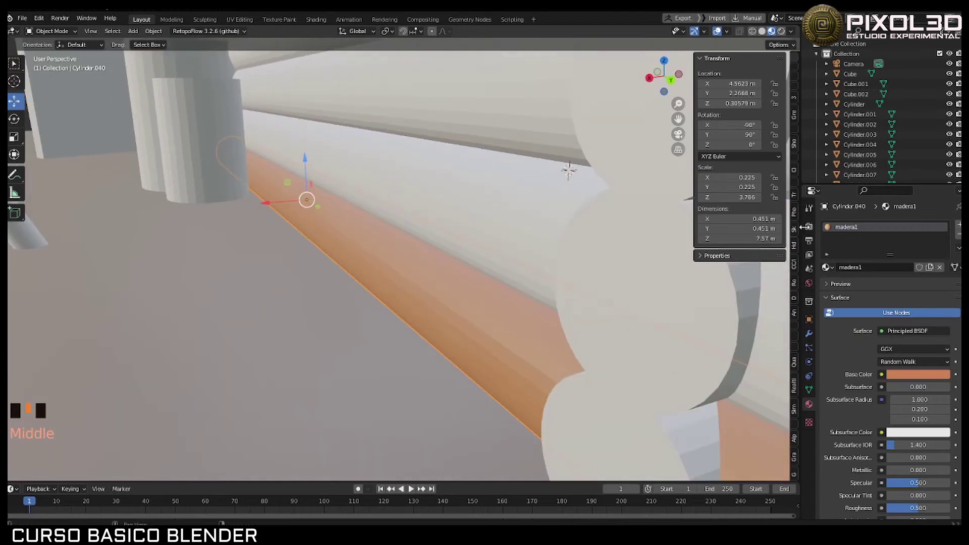
click(885, 378)
click(941, 267)
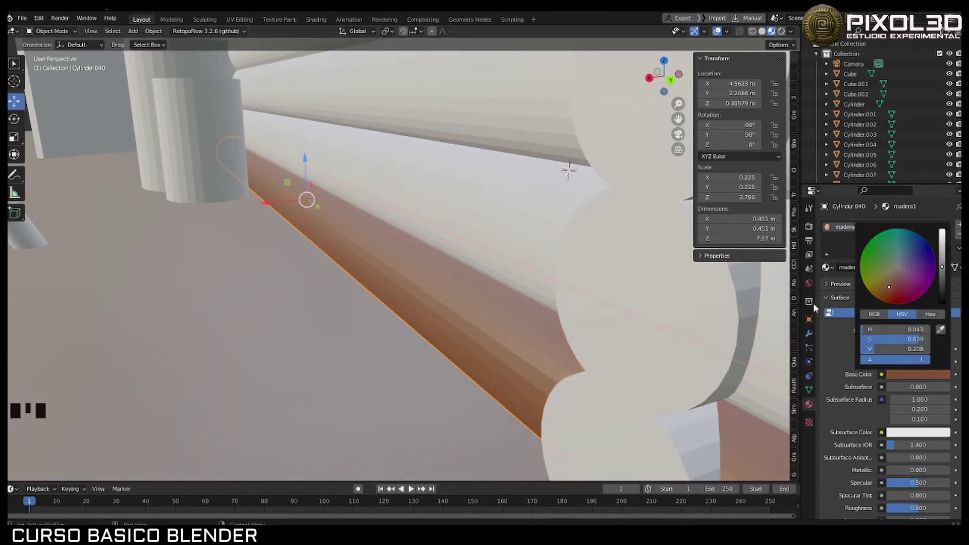
Step: Apply madera1 to a lower front gable log, and give the log directly beneath it a new material named madera2
scroll(569, 277, down, 3)
middle_drag(569, 276, 502, 250)
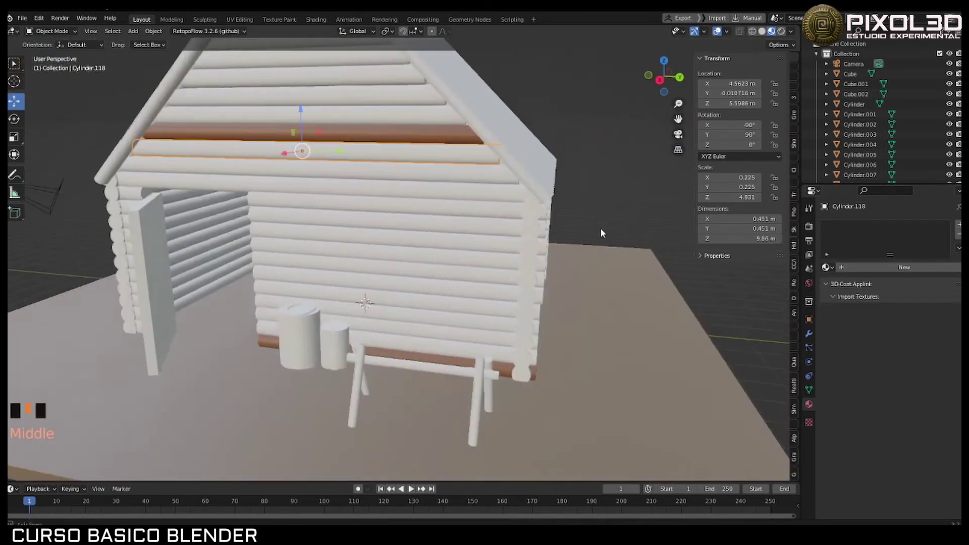
mouse_move(600, 228)
middle_down()
mouse_move(618, 224)
mouse_move(596, 225)
middle_up()
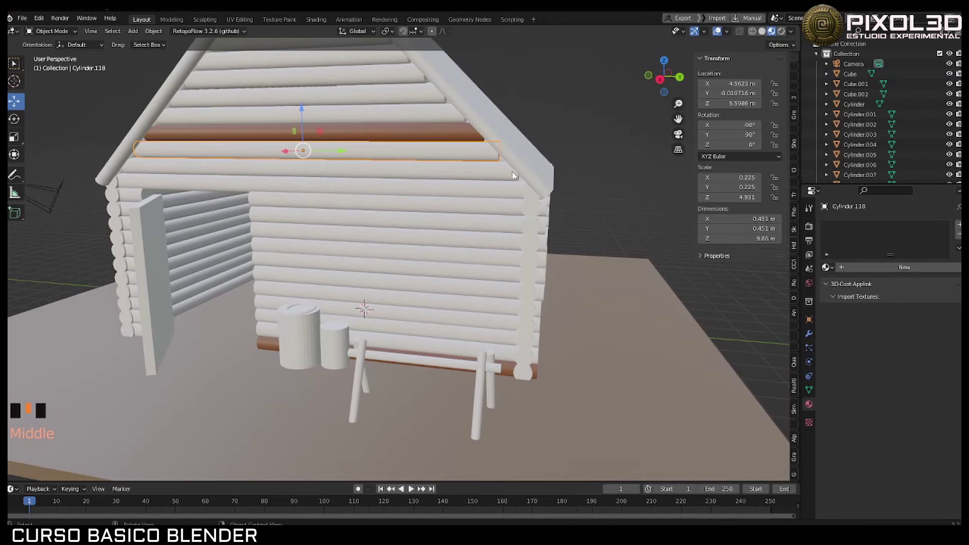
click(872, 266)
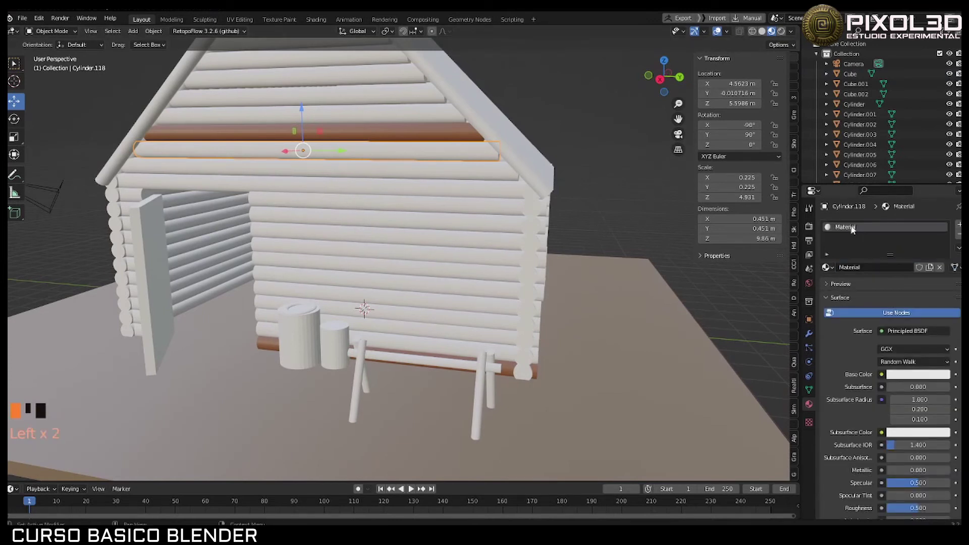
double_click(852, 228)
text(mader)
Step: Set madera2's base color to a saturated orange-brown with hue 0.042 and saturation 0.963, darkened slightly
click(918, 374)
click(891, 286)
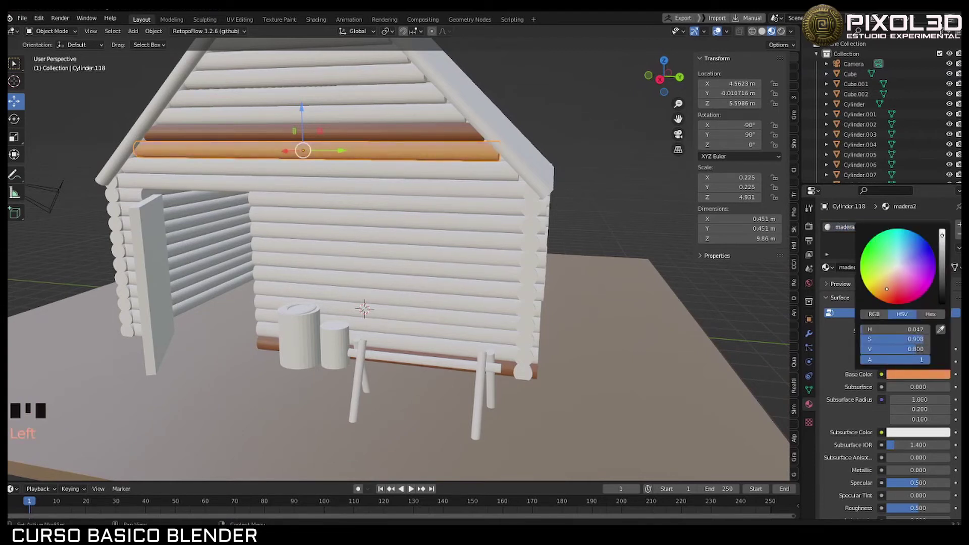
drag(884, 290, 884, 292)
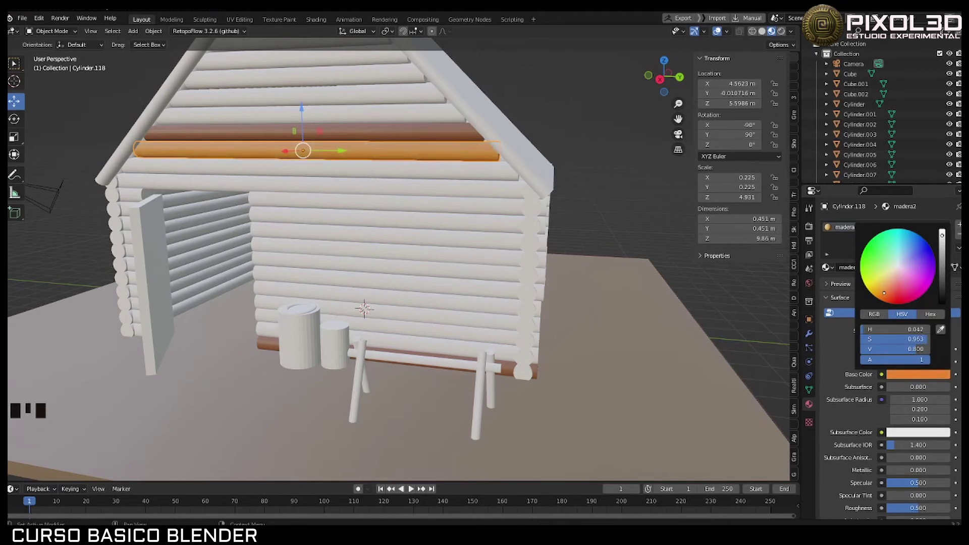
drag(942, 260, 941, 247)
Step: Assign madera2 to the gable log below the orange one, and madera1 to the long log under it
middle_drag(670, 162, 456, 152)
click(455, 153)
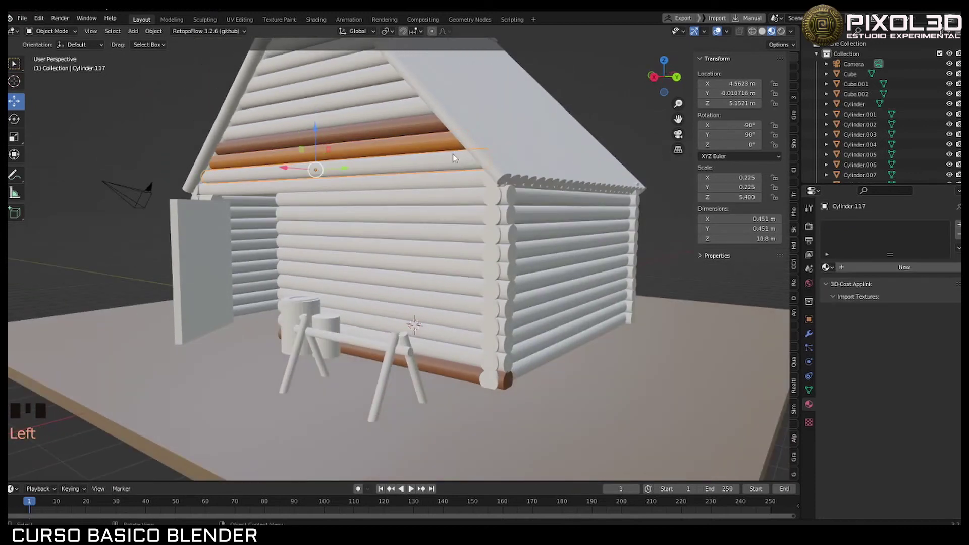
click(826, 267)
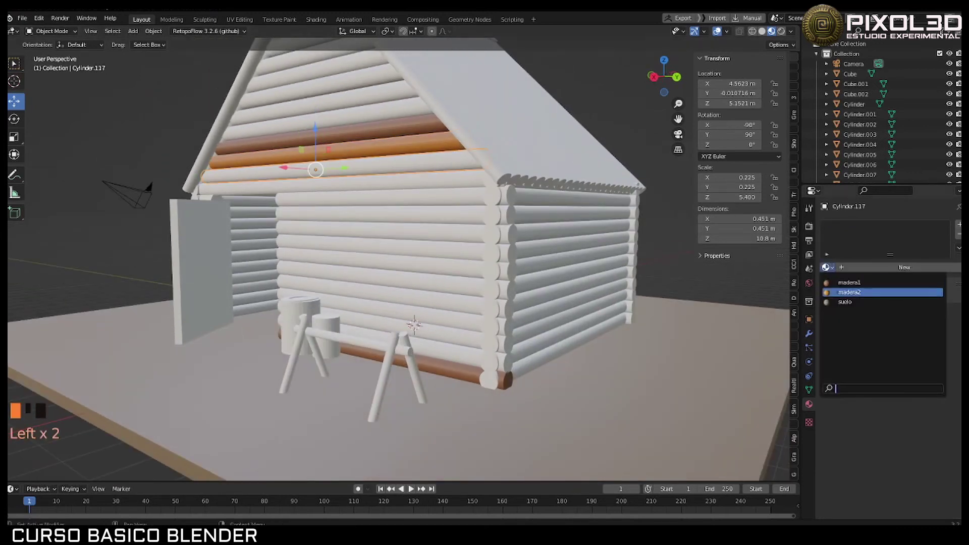
click(849, 292)
click(470, 182)
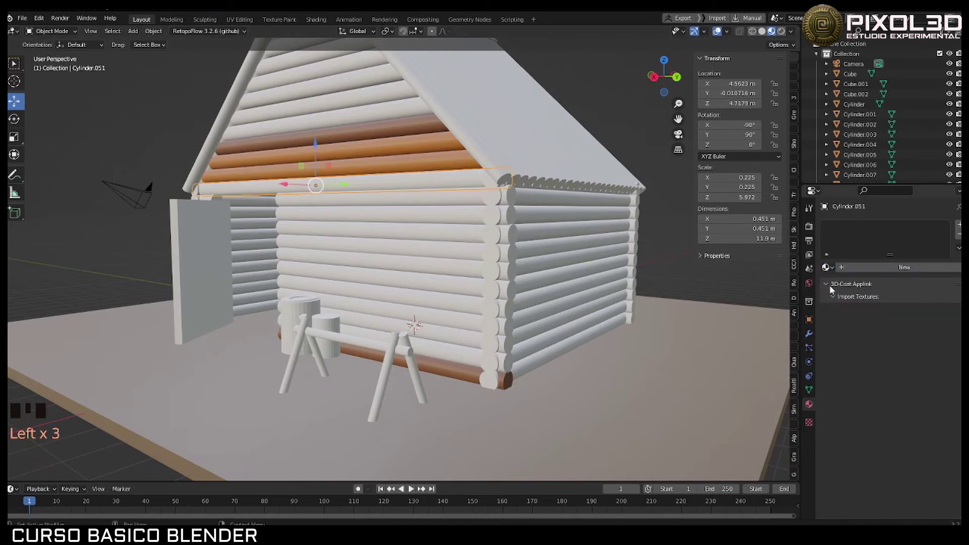
click(826, 267)
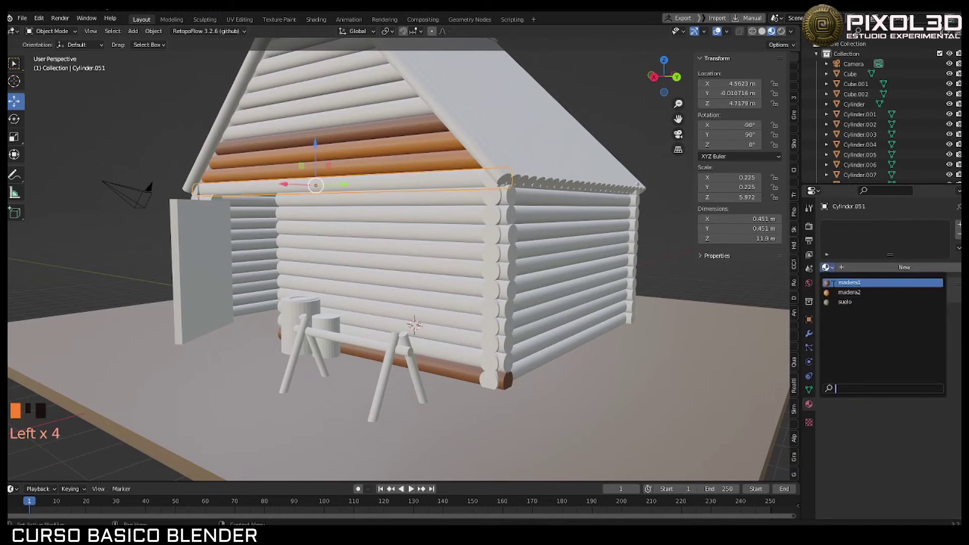
click(849, 282)
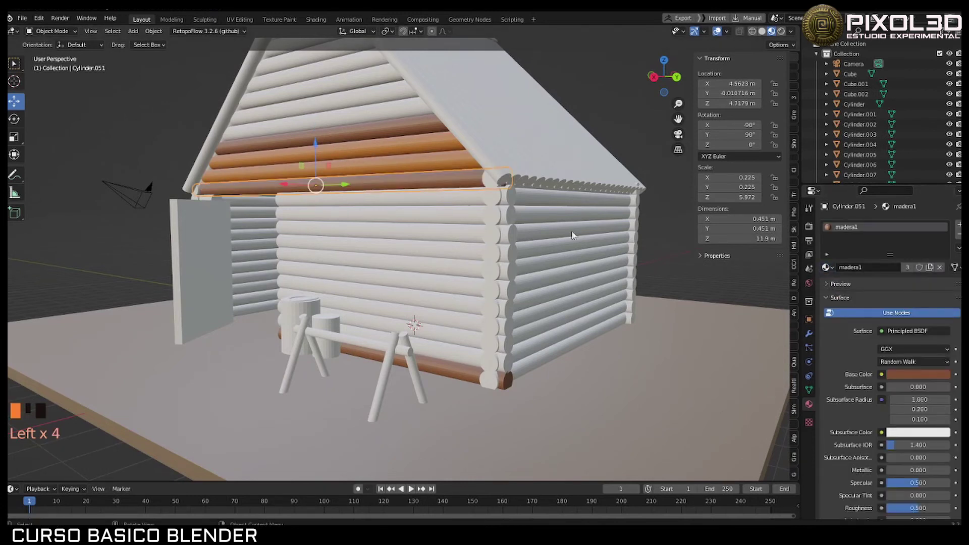
Step: Assign madera2 to the uppermost log of the front wall beside the doorway, and madera1 to the log below it
click(455, 203)
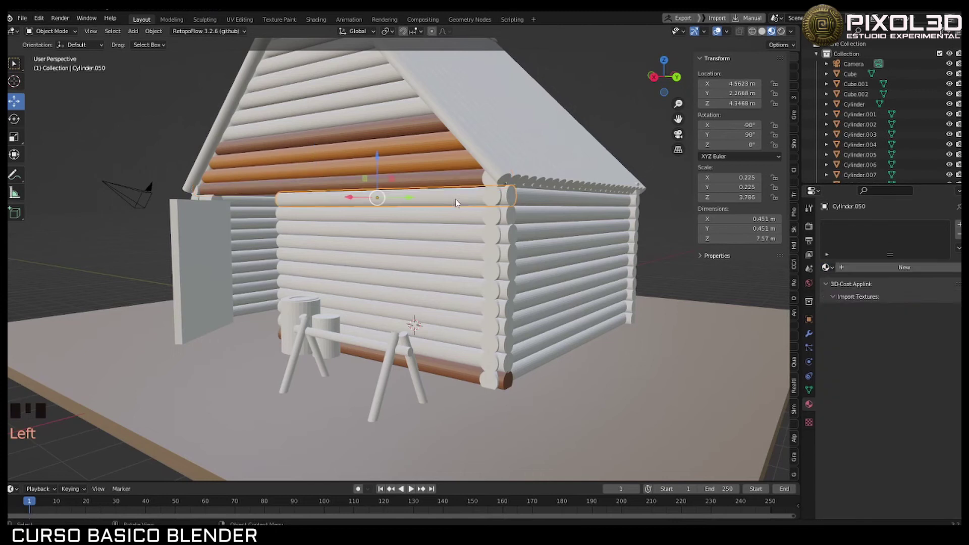
click(826, 267)
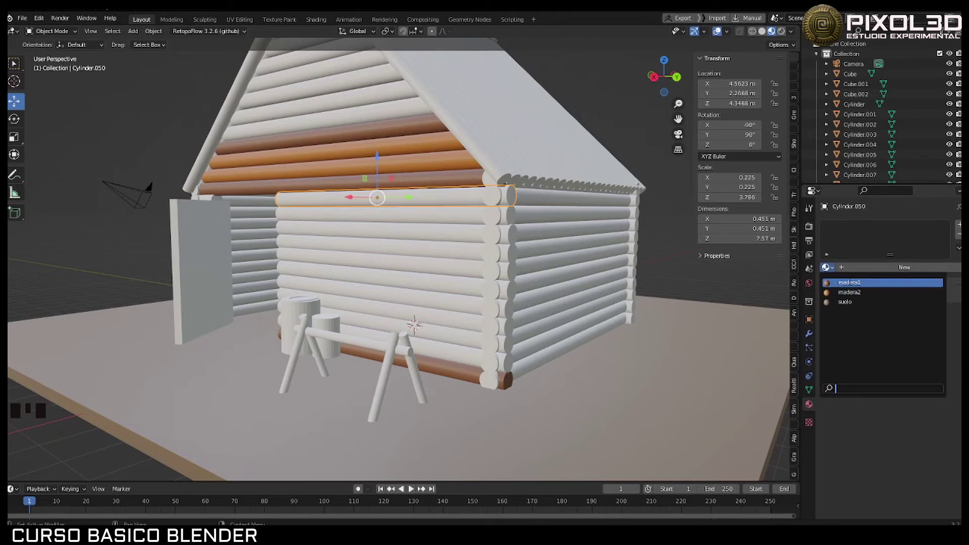
click(851, 292)
click(457, 214)
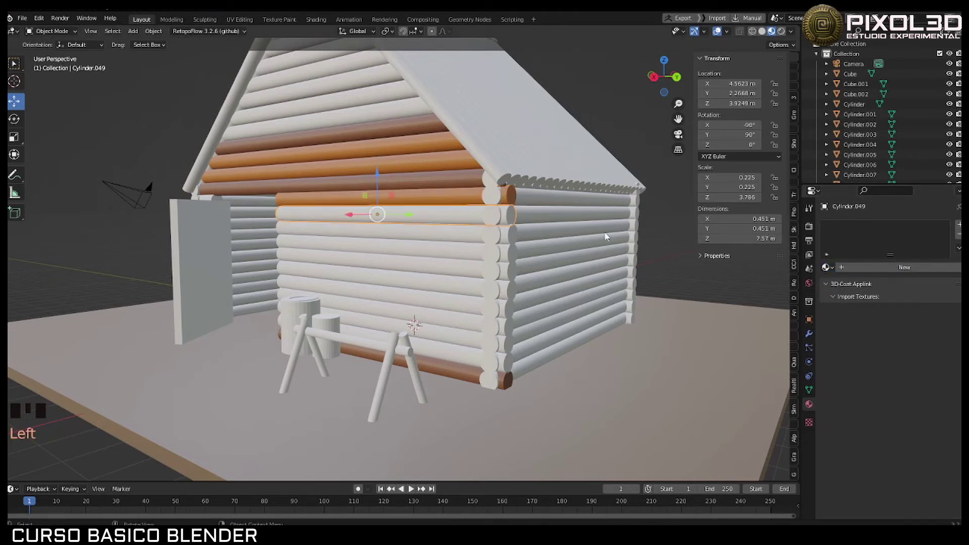
click(828, 267)
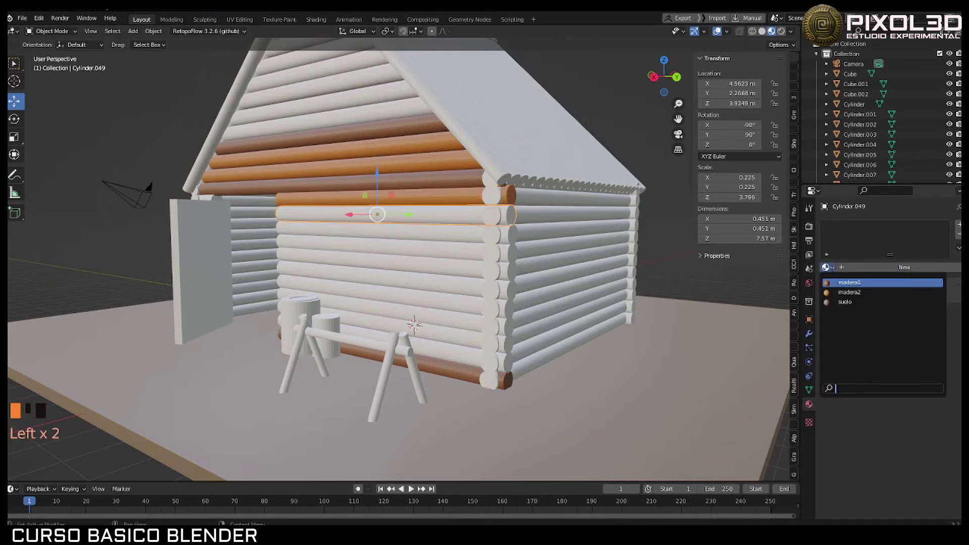
click(849, 283)
Step: Assign madera2 to the second log from the top of the front wall beside the doorway, and madera1 to the log below it
click(450, 240)
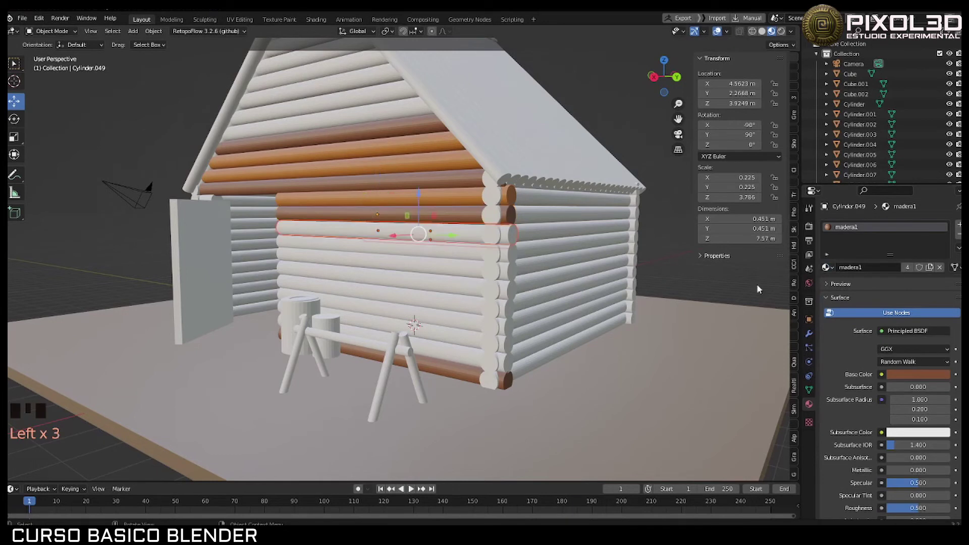
click(827, 267)
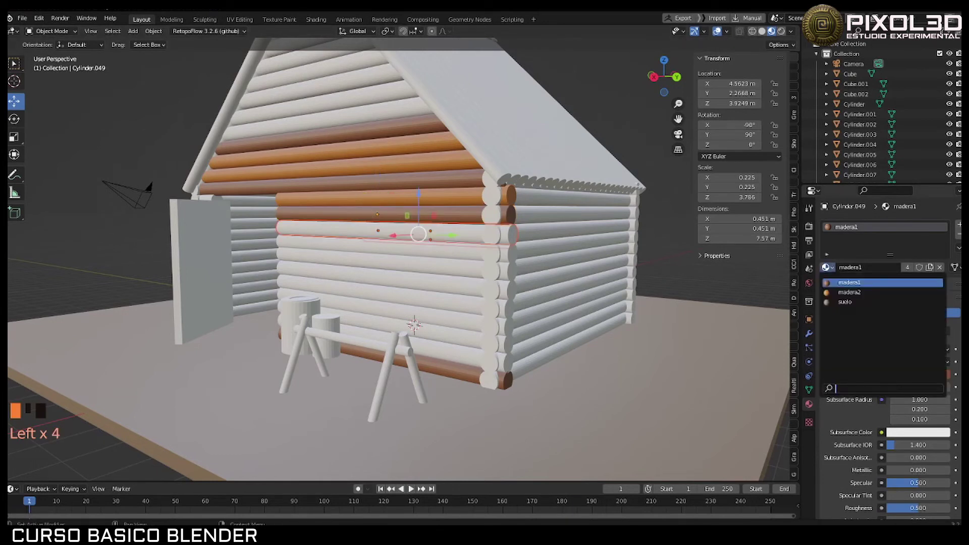
click(848, 292)
click(470, 238)
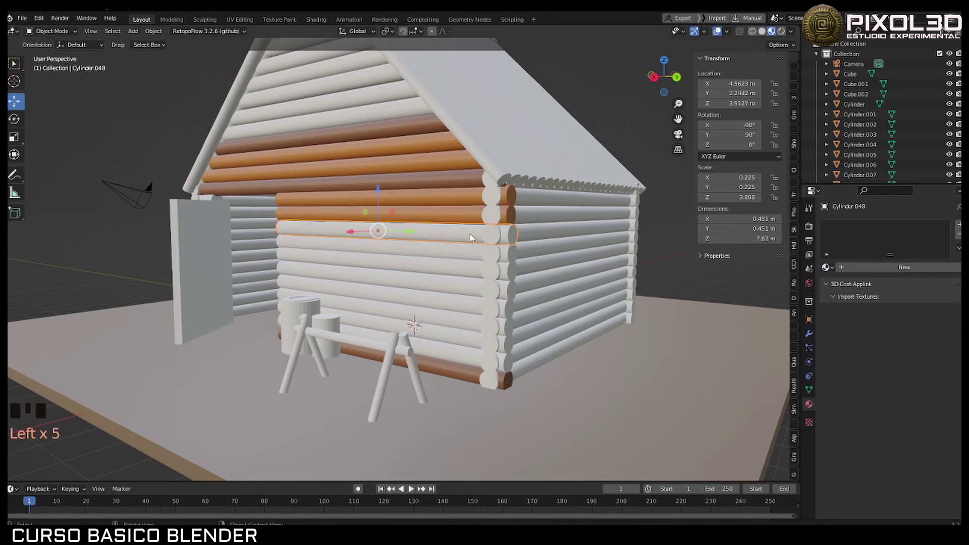
click(826, 267)
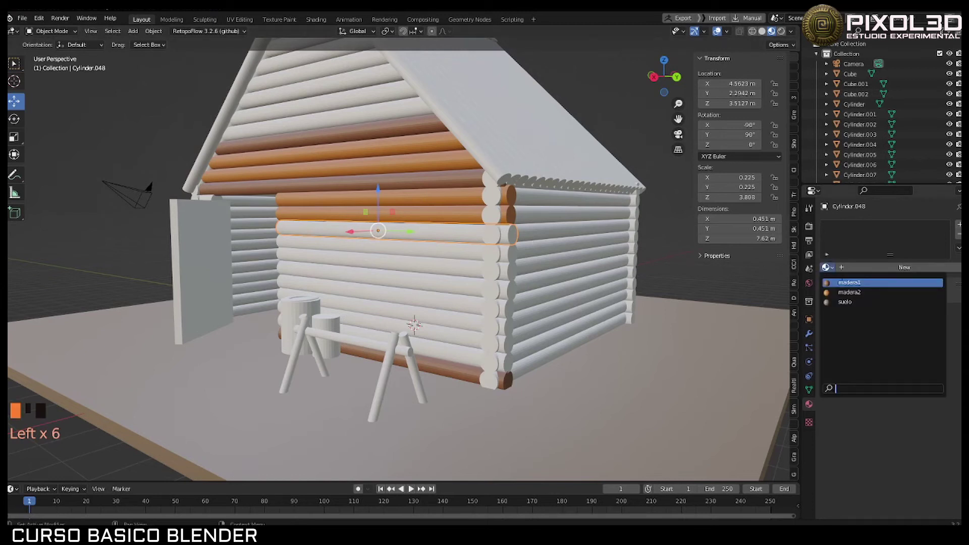
click(842, 282)
click(479, 253)
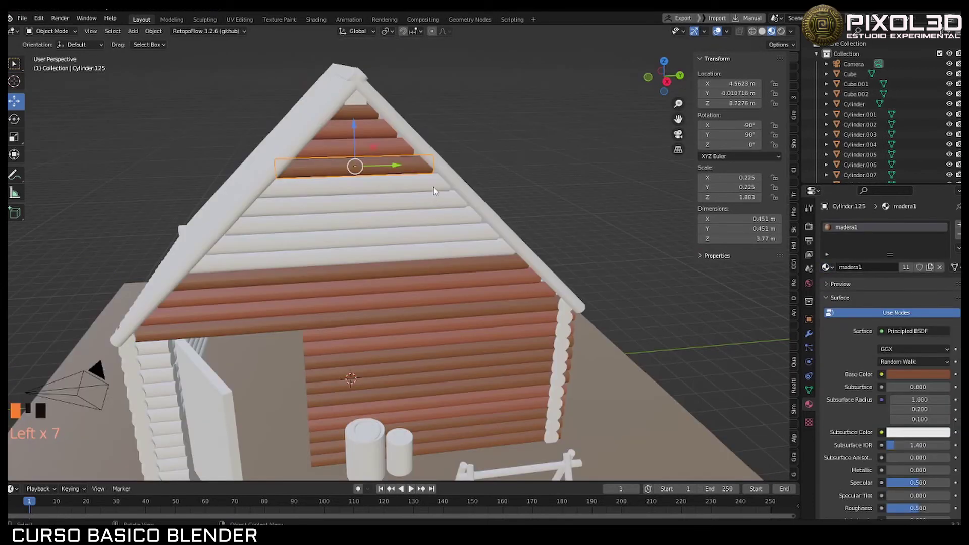
Step: Apply madera1 and madera2 in a mixed pattern to the uncolored logs in the middle of the front gable
click(433, 186)
click(826, 268)
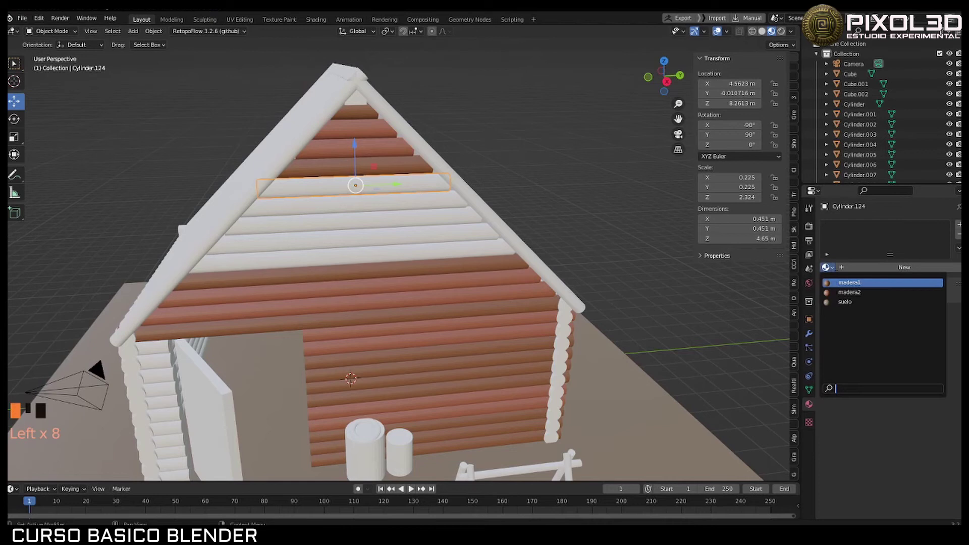
click(841, 282)
mouse_move(480, 217)
middle_down()
mouse_move(524, 214)
mouse_move(426, 218)
mouse_move(469, 222)
middle_up()
click(500, 253)
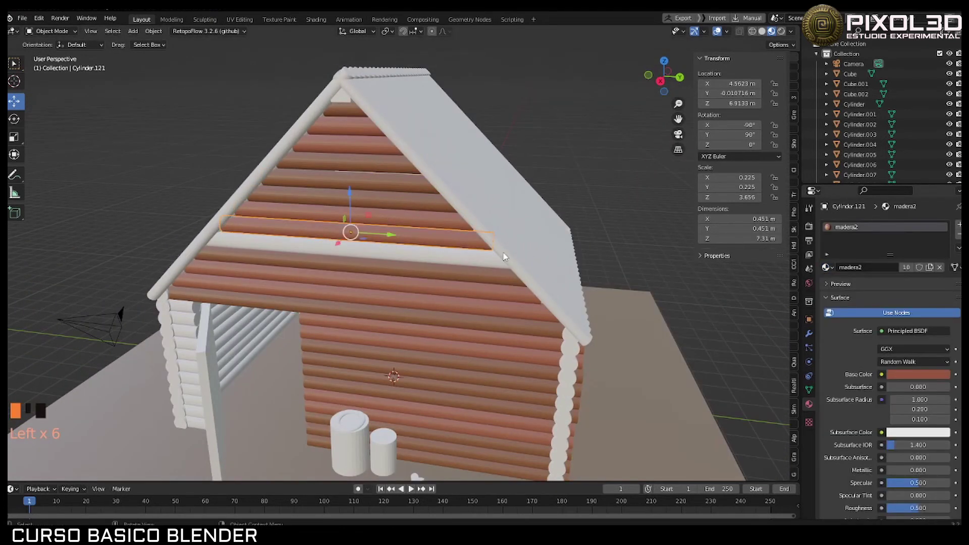
Step: Color the side wall's logs upward from the base to the second-highest log, mixing madera1 and madera2
middle_drag(504, 256, 489, 195)
click(505, 383)
click(505, 363)
click(447, 328)
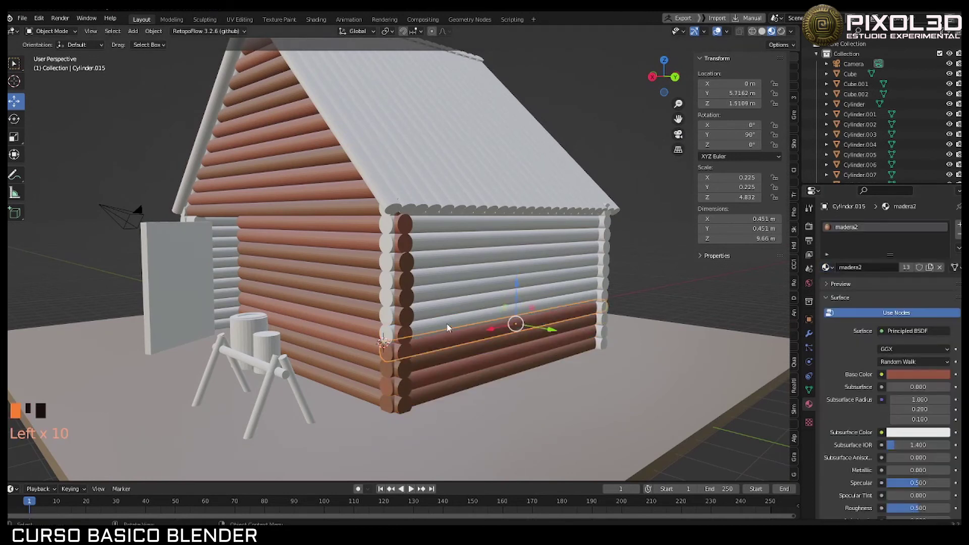
click(449, 316)
click(451, 302)
click(454, 290)
click(456, 278)
click(455, 265)
click(453, 253)
click(439, 240)
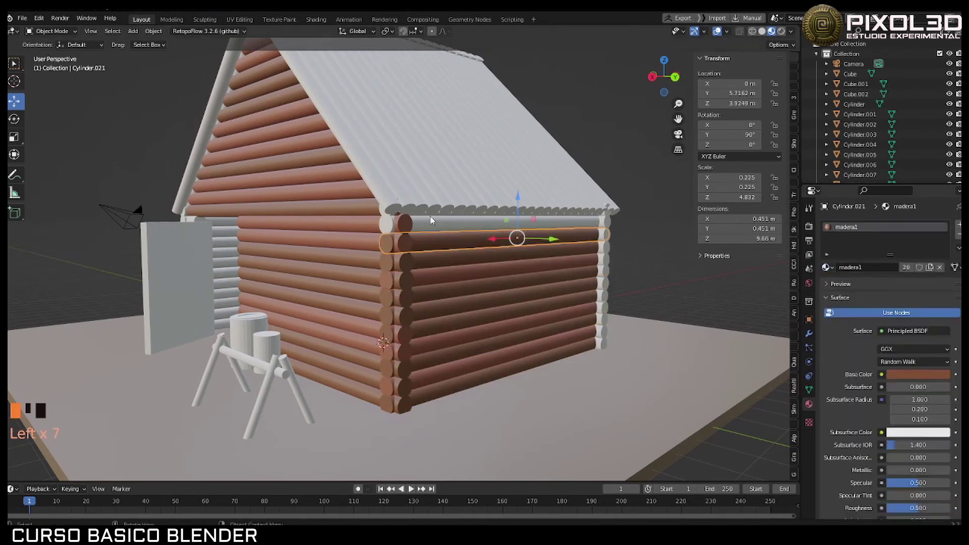
Step: Color the side wall's top log and the roof logs nearest the front edge above it with madera1 and madera2
middle_drag(432, 220, 653, 288)
scroll(554, 237, down, 4)
click(518, 279)
click(653, 288)
click(653, 288)
click(653, 288)
click(655, 242)
middle_drag(655, 242, 472, 296)
click(471, 296)
click(471, 296)
click(472, 296)
click(471, 296)
click(471, 296)
drag(323, 178, 383, 179)
click(454, 297)
click(455, 296)
click(454, 296)
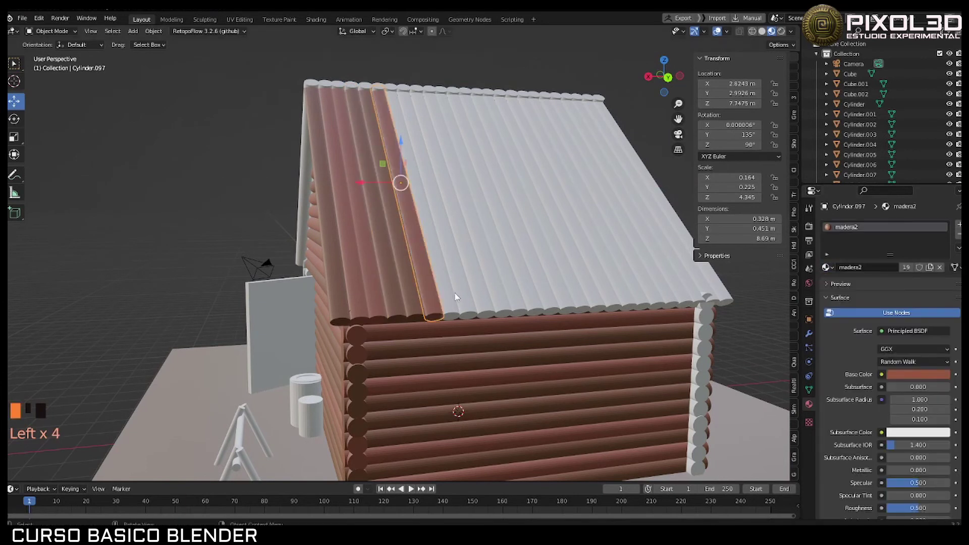
Step: Continue mixing madera1 and madera2 on this slope's roof logs up to about the middle
click(455, 296)
click(455, 296)
click(455, 296)
click(454, 297)
middle_drag(455, 297, 489, 281)
click(489, 280)
click(488, 281)
click(489, 280)
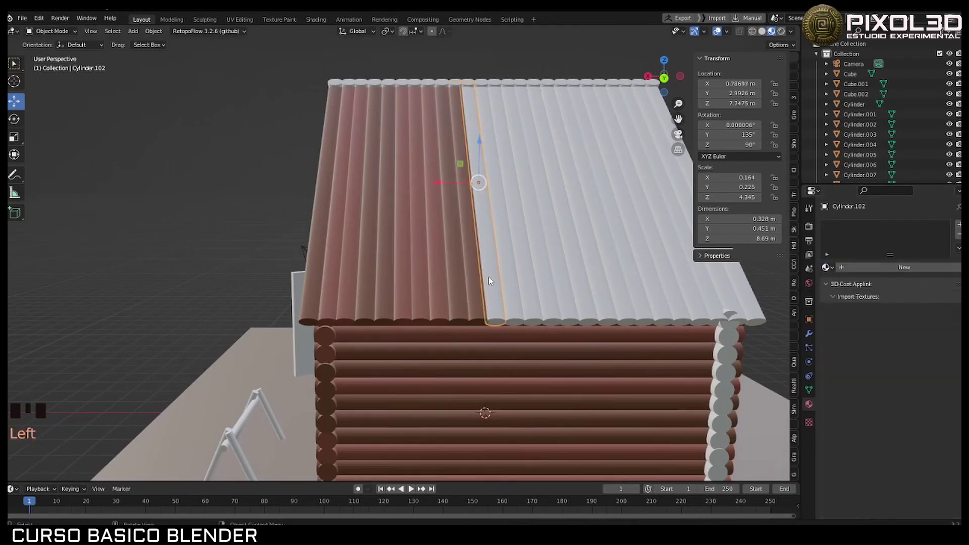
Step: Assign the two wood materials to the roof logs just past the middle of the slope, mixing madera1 and madera2
click(534, 296)
click(560, 298)
click(590, 300)
click(621, 302)
click(827, 267)
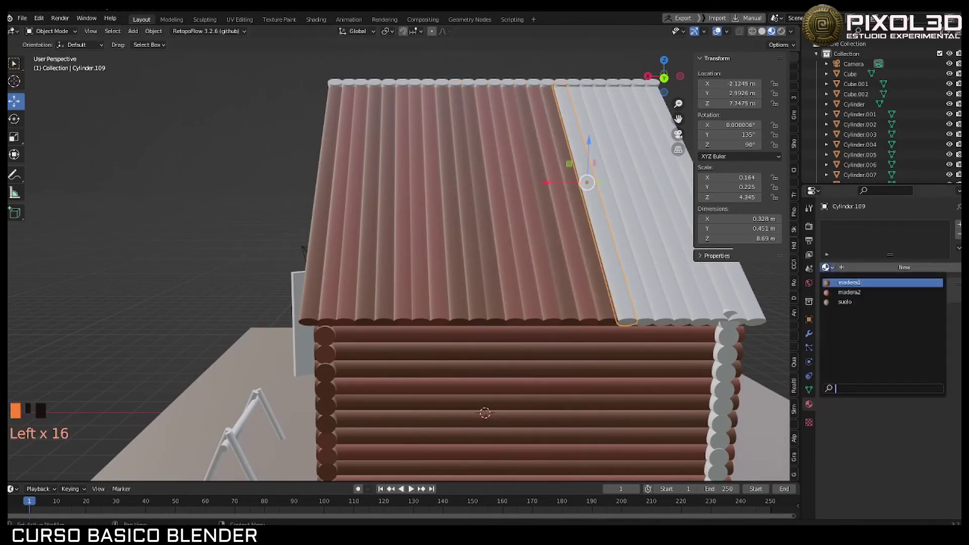
click(849, 283)
Step: Color the last white roof logs toward the back edge of this slope with madera1 and madera2
shift+middle_drag(505, 252, 328, 250)
click(484, 202)
click(828, 268)
click(849, 283)
click(550, 201)
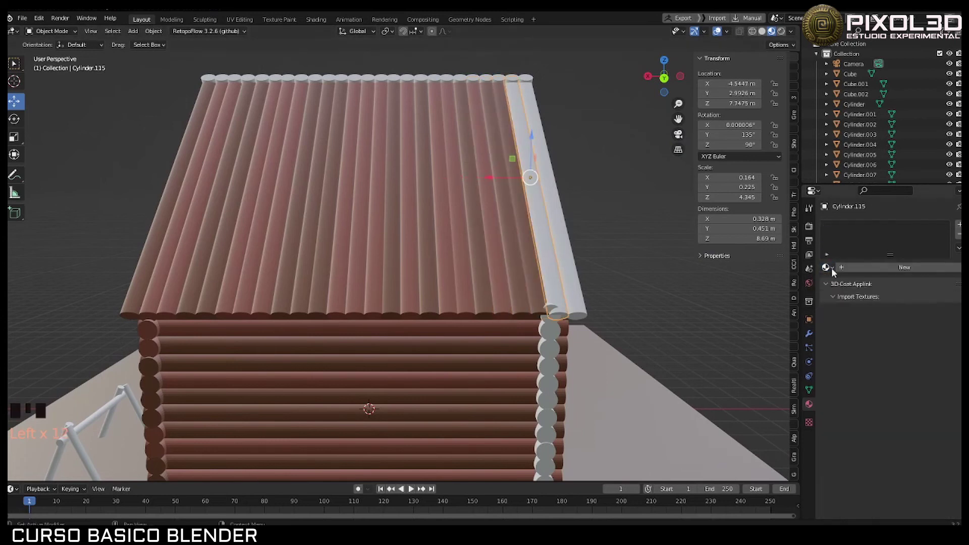
click(828, 267)
click(850, 282)
Step: Assign wood materials to the first roof logs at the front edge of the opposite slope
middle_drag(657, 270, 303, 237)
click(334, 290)
click(207, 225)
click(507, 207)
scroll(507, 207, up, 1)
click(827, 267)
click(849, 282)
click(492, 210)
click(827, 267)
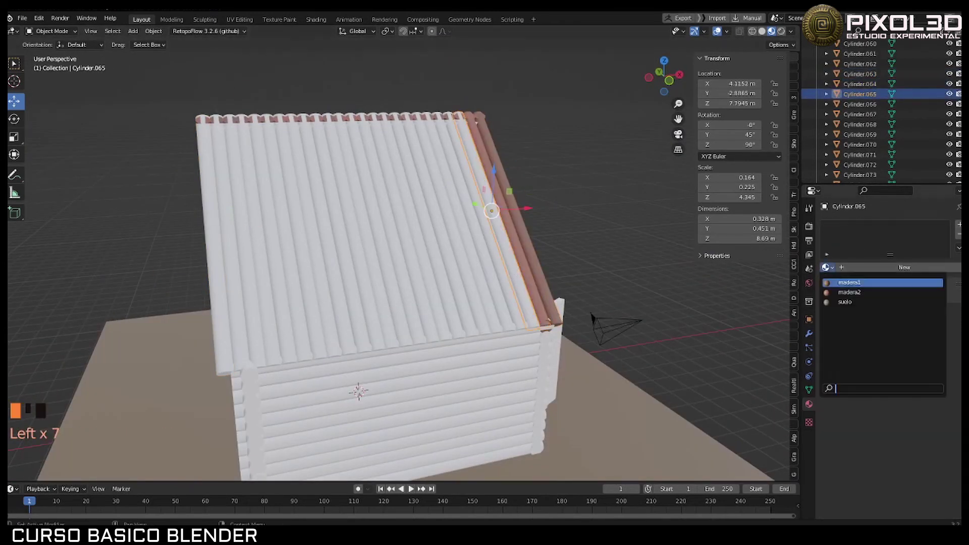
click(850, 283)
Step: Continue coloring the opposite slope's roof logs with madera1 and madera2 from the front edge to about the middle
click(492, 210)
click(480, 211)
click(827, 267)
click(850, 282)
click(481, 211)
click(828, 268)
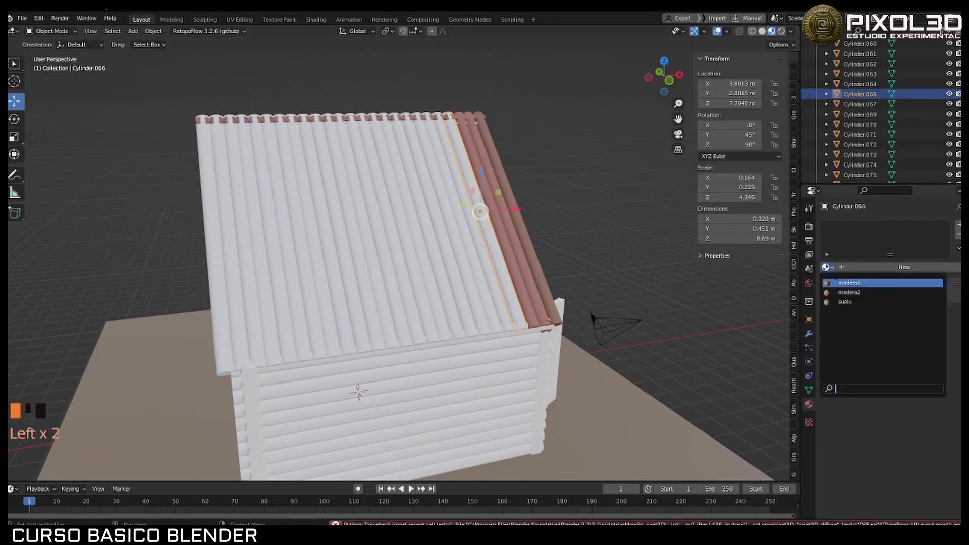
click(849, 282)
click(459, 212)
click(827, 267)
click(849, 283)
click(422, 213)
click(828, 268)
click(410, 217)
click(850, 282)
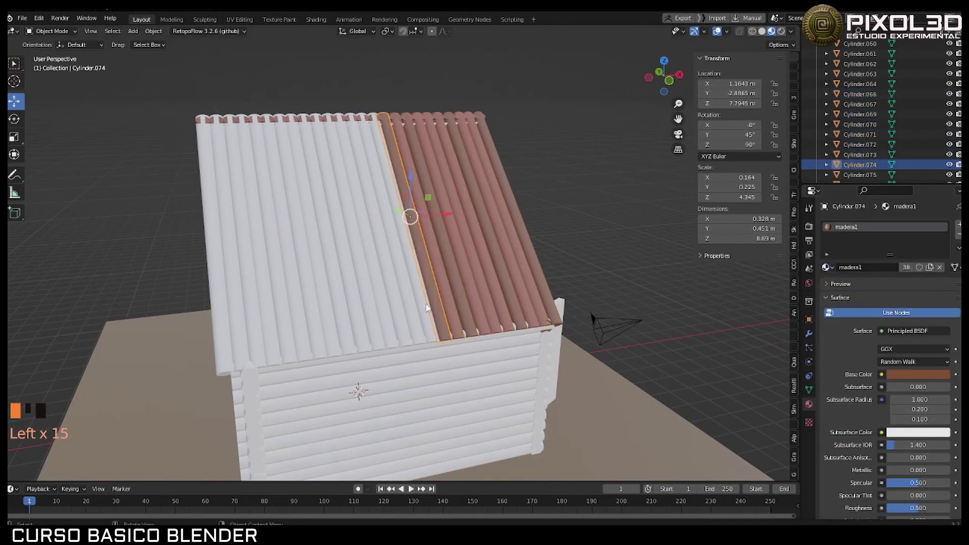
Step: Apply madera2 to alternate white roof logs across the back half of the opposite slope
click(373, 217)
shift+click(343, 303)
shift+click(318, 307)
shift+click(283, 313)
Step: Select the remaining white roof logs on the opposite slope together and give them a wood material
shift+click(246, 334)
shift+click(268, 323)
shift+click(295, 319)
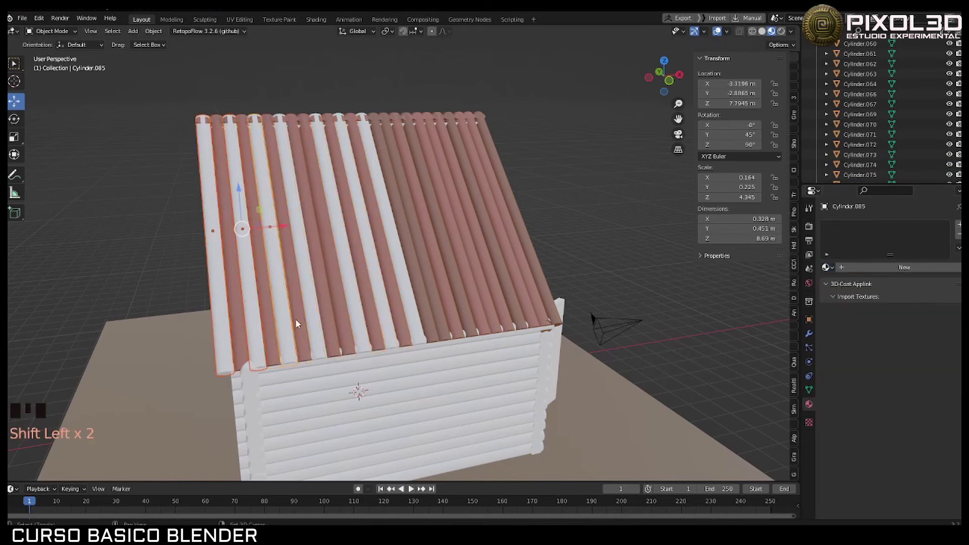
shift+click(373, 216)
key(ctrl+l)
click(546, 271)
Step: Join most of the uncolored side wall's logs into one object, leaving four separate logs between them, and assign it madera1
middle_drag(546, 270, 353, 283)
click(333, 268)
shift+click(321, 295)
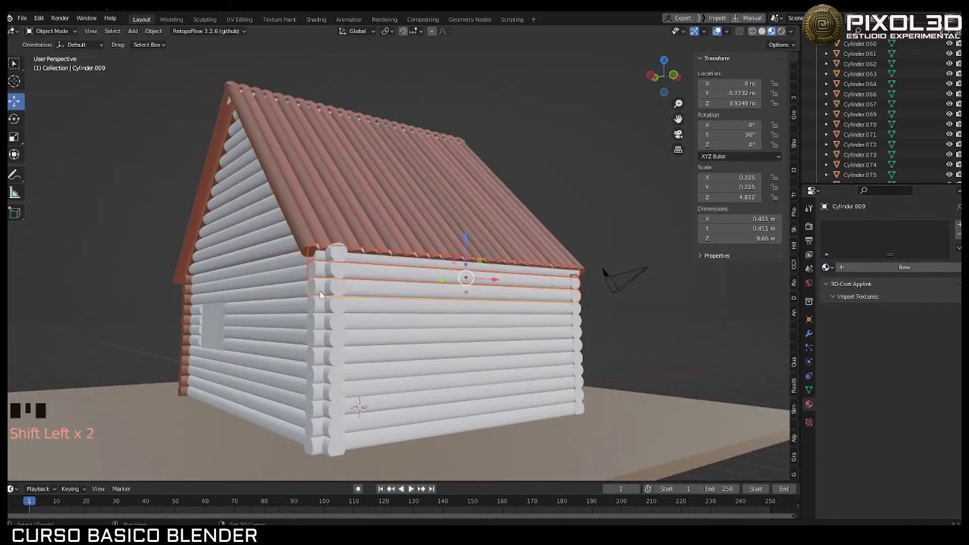
shift+click(328, 308)
shift+click(333, 323)
shift+click(338, 335)
shift+click(343, 349)
shift+click(353, 363)
shift+click(363, 377)
shift+click(394, 401)
key(ctrl+j)
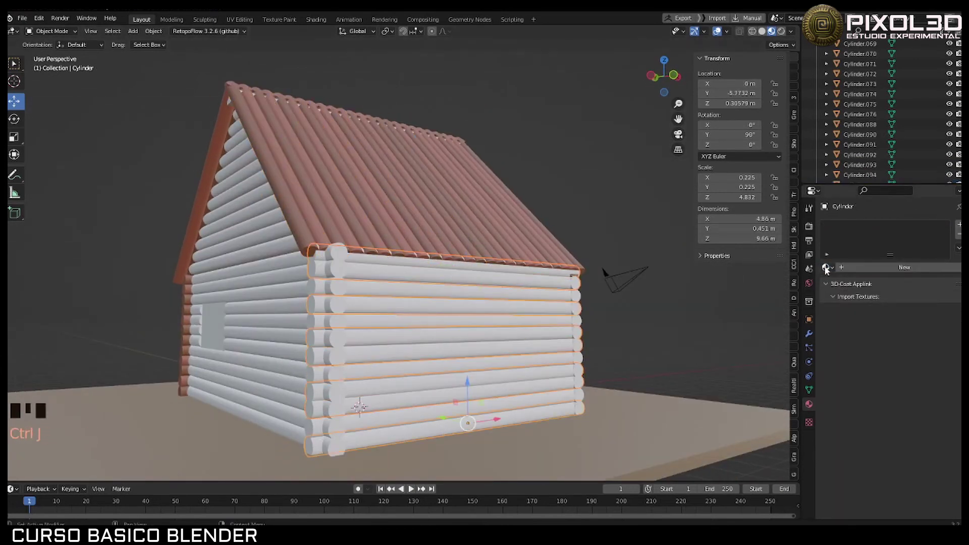
click(826, 268)
click(842, 283)
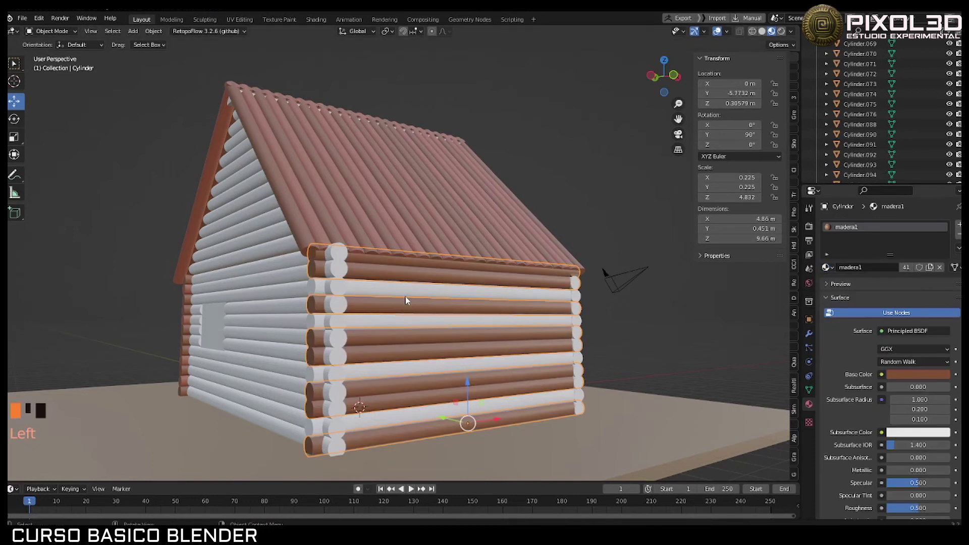
Step: Join the four remaining white logs of this side wall into one object and assign it madera2
middle_drag(405, 301, 368, 316)
shift+click(368, 361)
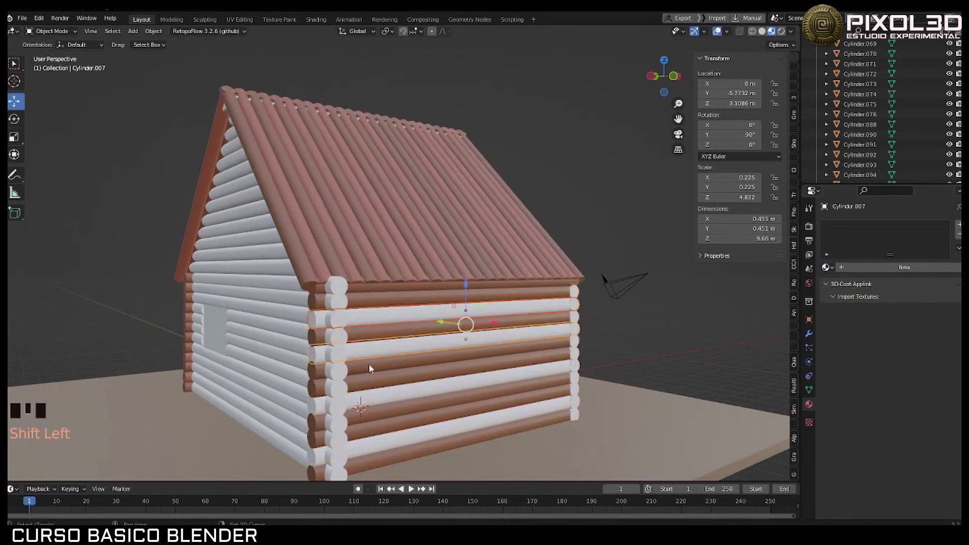
shift+click(380, 396)
shift+click(392, 440)
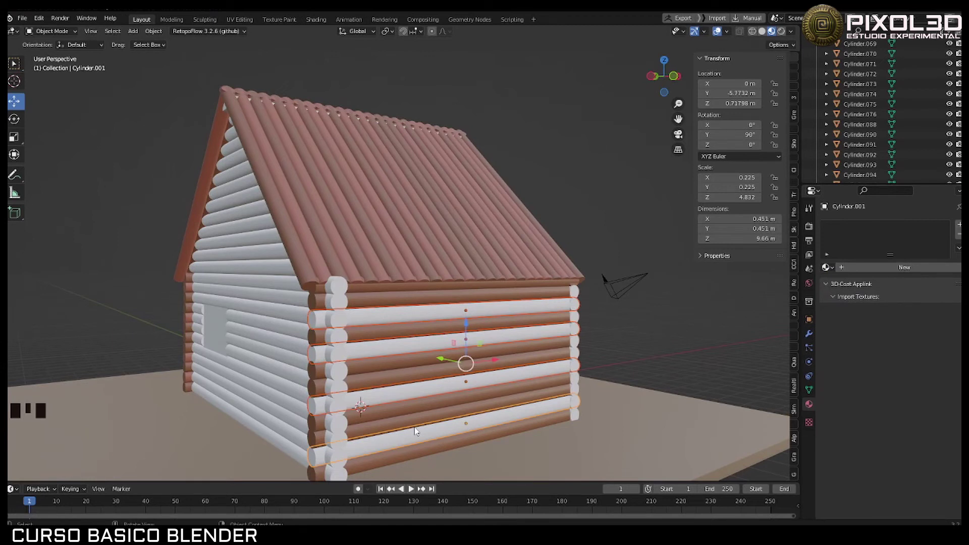
middle_drag(384, 411, 371, 405)
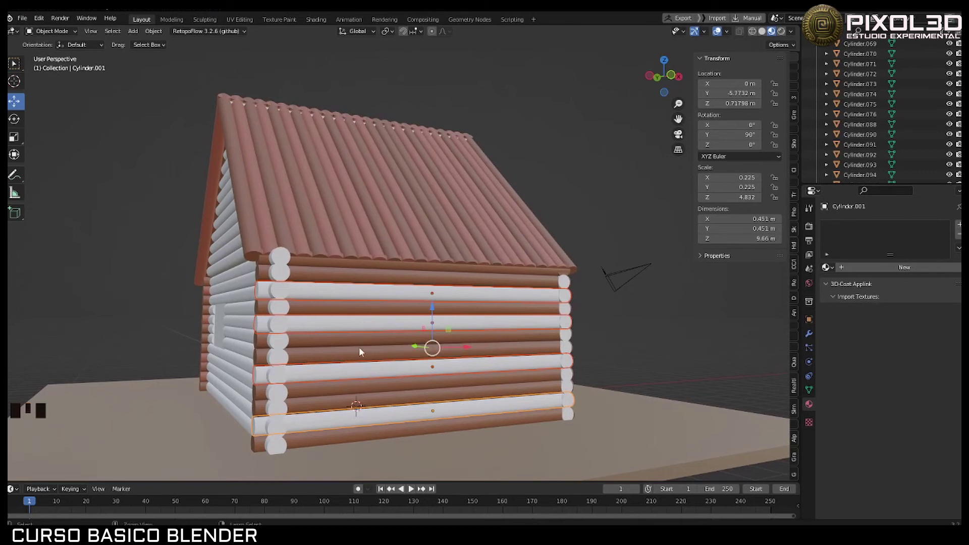
key(ctrl+j)
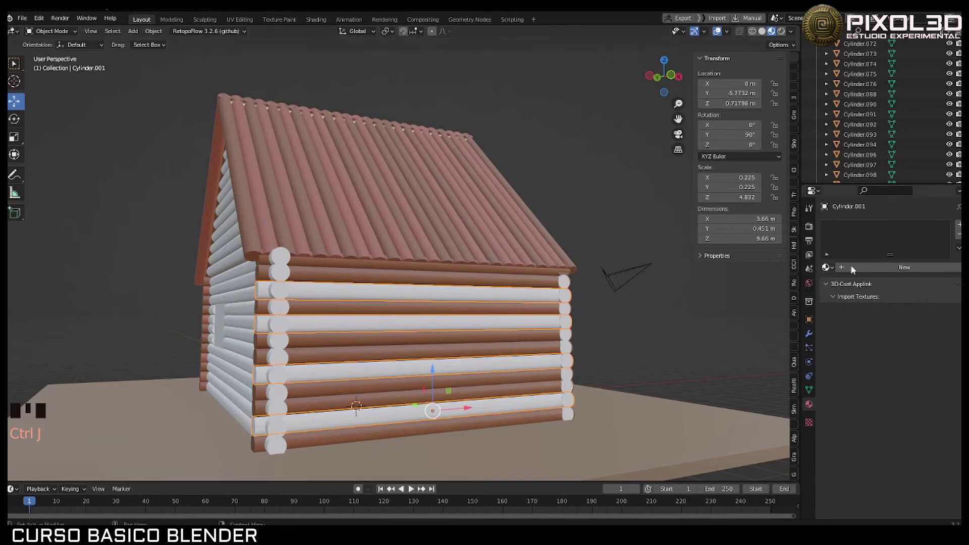
click(827, 268)
click(840, 292)
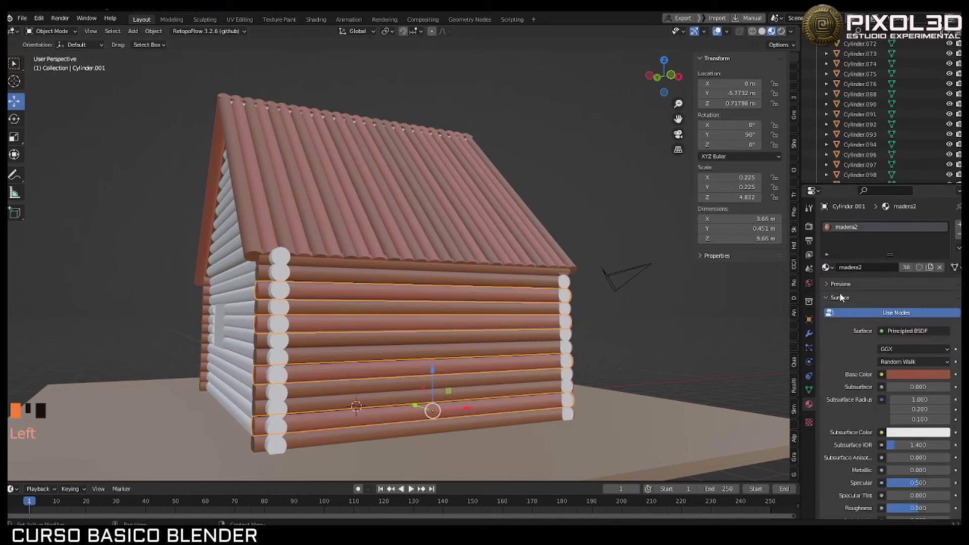
Step: Select seven logs spaced irregularly down the back gable, starting with the small log under the peak
middle_drag(406, 295, 493, 305)
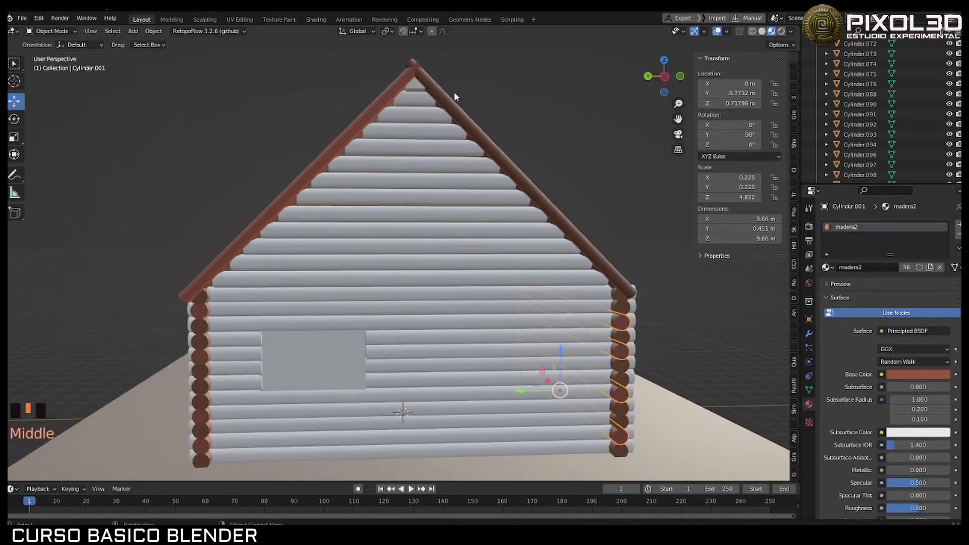
click(414, 96)
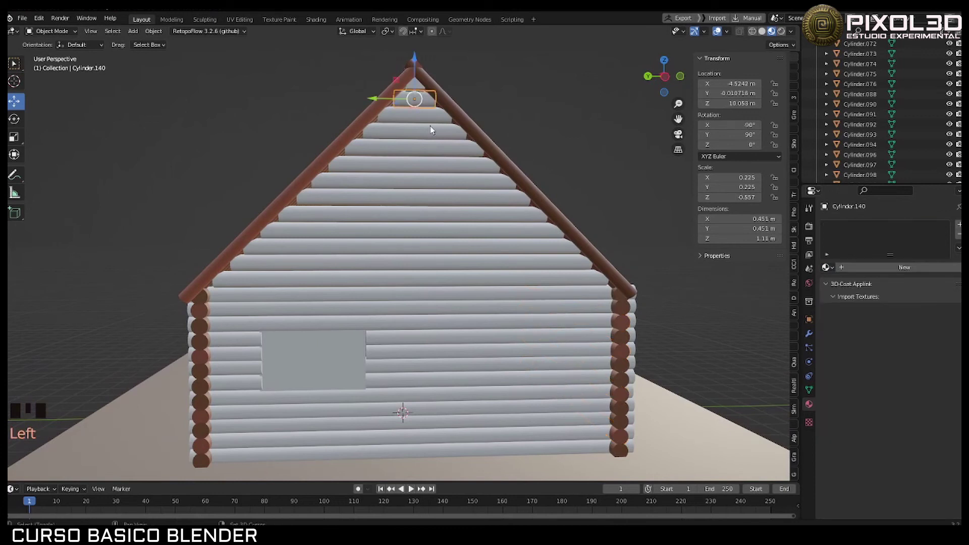
shift+click(427, 116)
shift+click(437, 151)
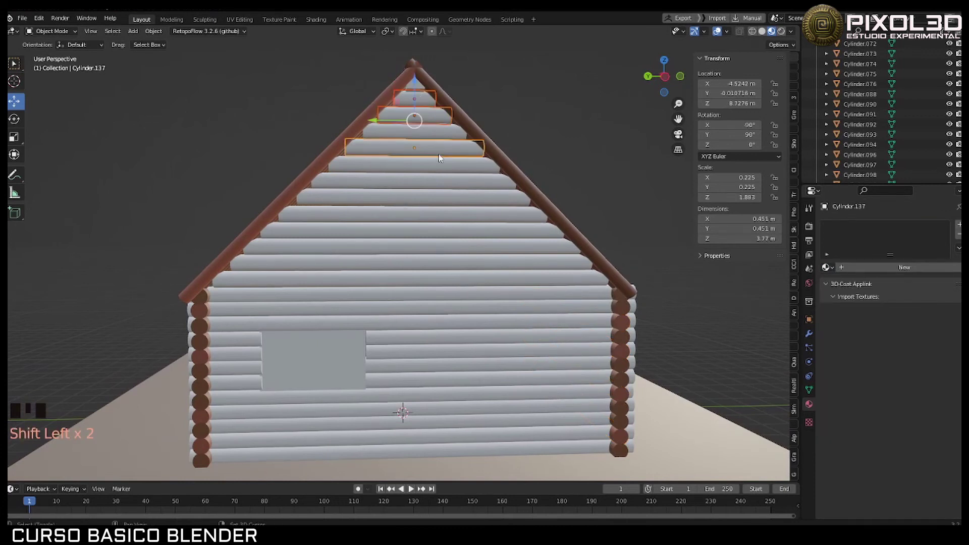
shift+click(446, 183)
shift+click(449, 197)
shift+click(467, 230)
shift+click(473, 262)
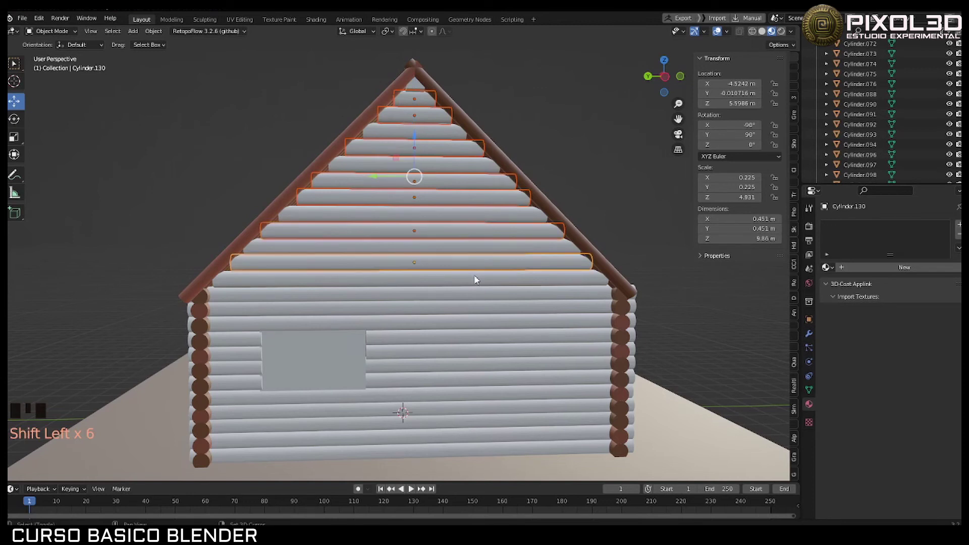
Step: Add a mix of back wall logs, including some on both sides of the window, to the selection and join everything into one object
shift+click(477, 290)
shift+click(481, 305)
shift+click(488, 336)
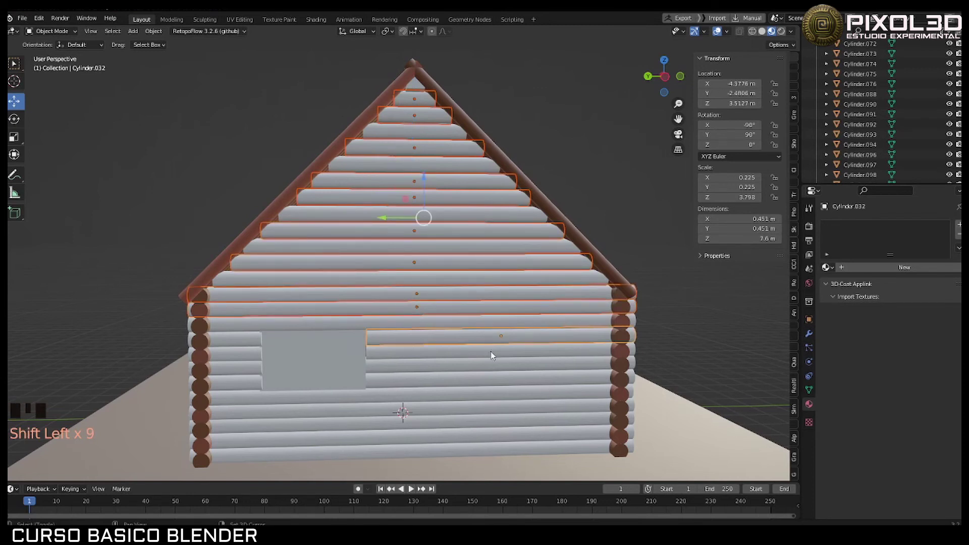
shift+click(492, 359)
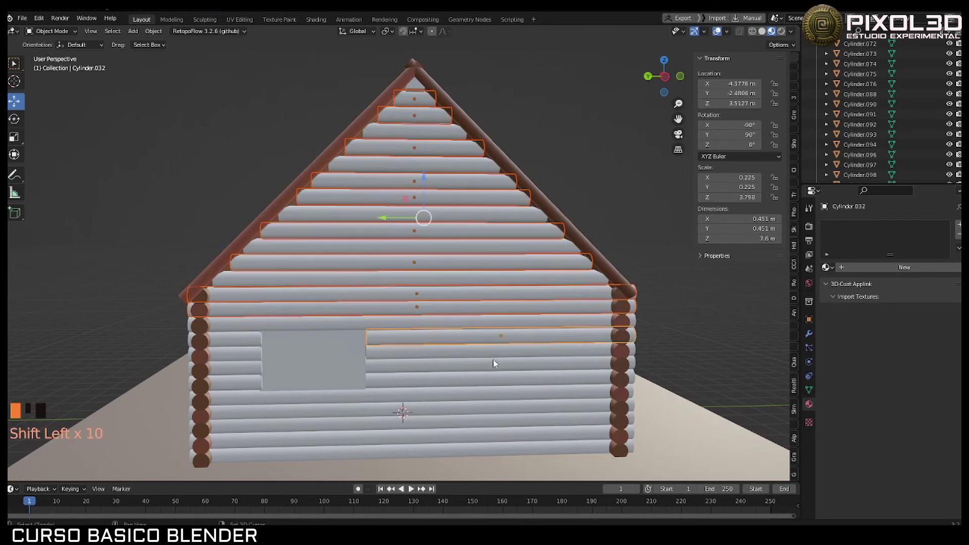
shift+click(251, 359)
shift+click(251, 380)
shift+click(249, 406)
shift+click(253, 443)
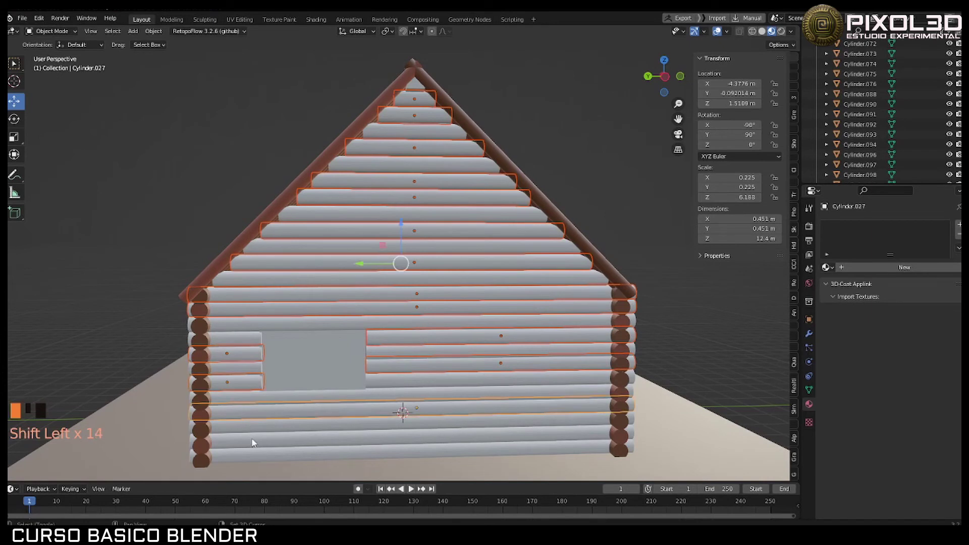
shift+click(252, 454)
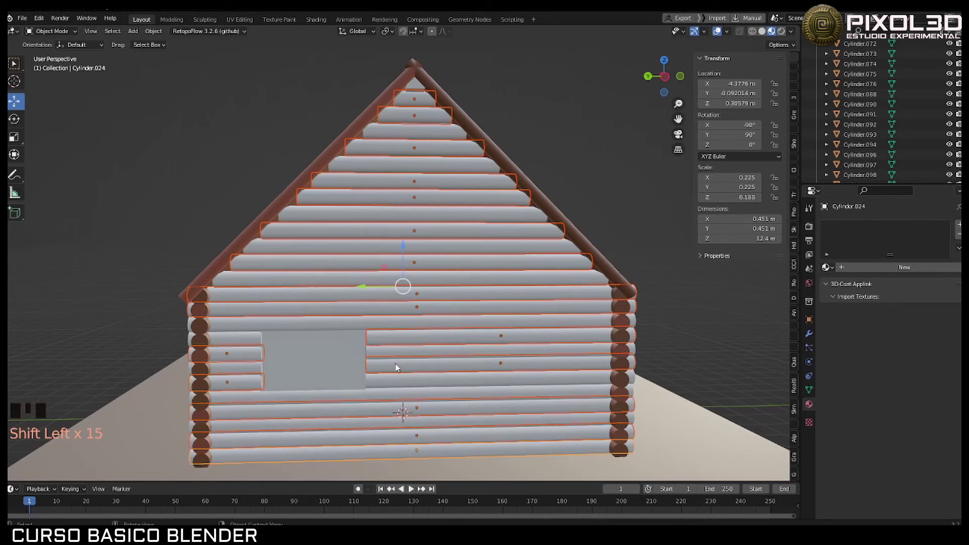
key(ctrl+j)
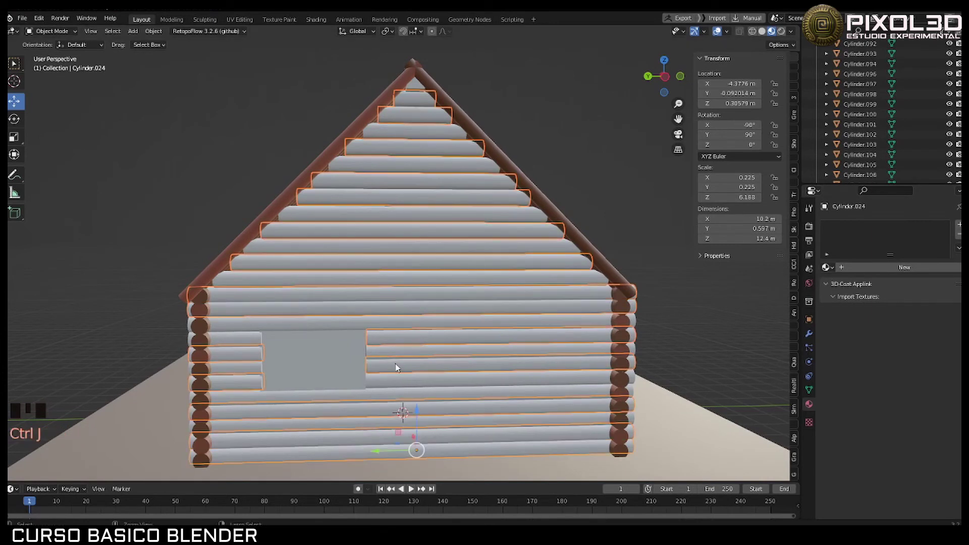
Step: Assign madera1 to the joined logs of the back gable and wall
click(827, 267)
click(836, 285)
middle_drag(607, 210, 347, 154)
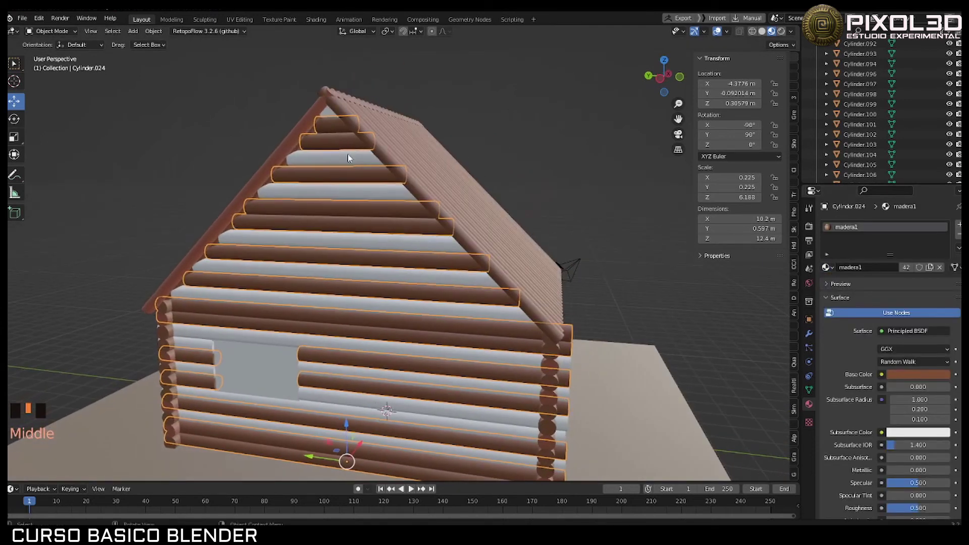
Step: Join eight white logs from the back gable down to the base of the back wall and assign them madera2
click(347, 158)
shift+click(337, 192)
shift+click(339, 241)
shift+click(339, 273)
shift+click(340, 302)
shift+click(345, 343)
shift+click(426, 404)
shift+click(470, 430)
click(828, 267)
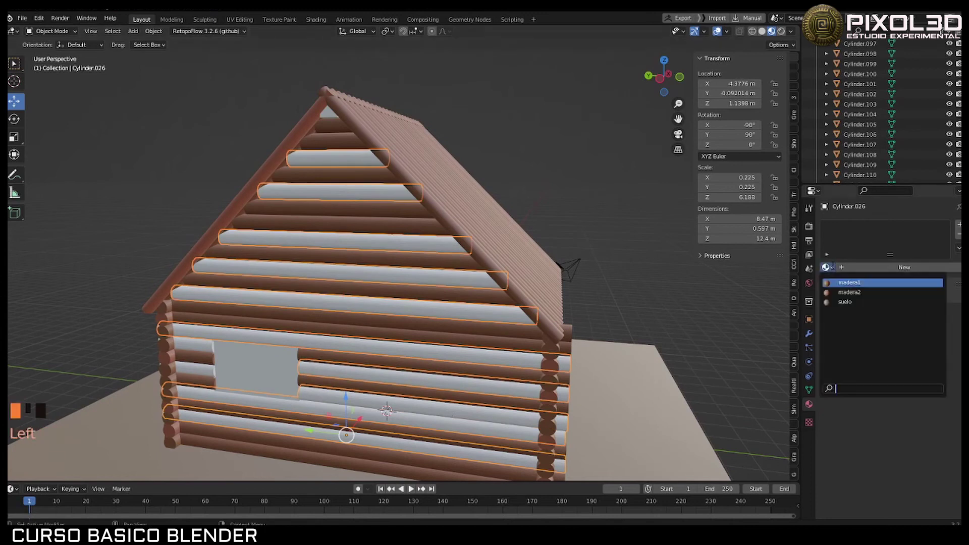
click(838, 283)
Step: Assign madera2 to the short white log left beside the back window
middle_drag(505, 303, 282, 327)
ctrl+click(262, 328)
click(827, 267)
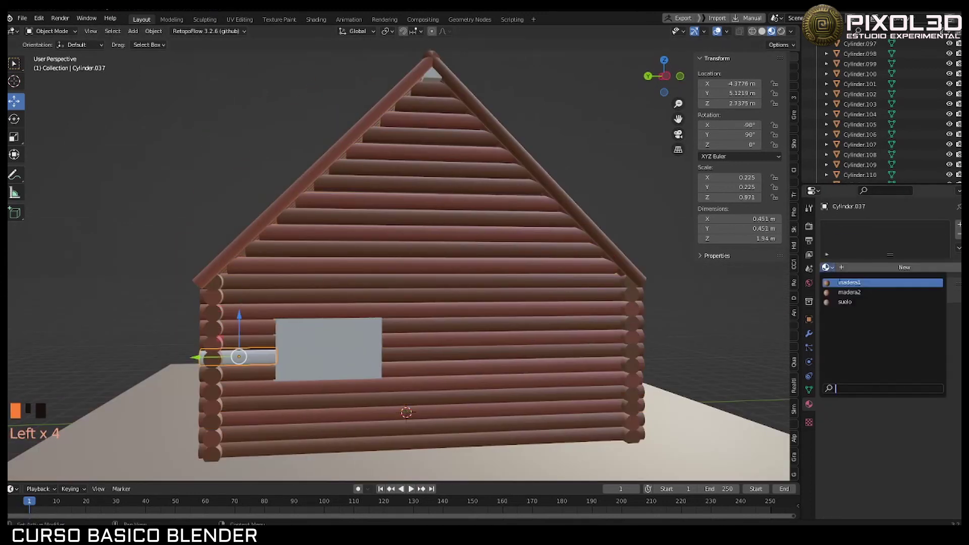
click(838, 292)
Step: Select an irregular mix of the short white logs beside the front doorway and assign them madera1
middle_drag(630, 303, 284, 349)
shift+click(242, 237)
scroll(314, 306, up, 3)
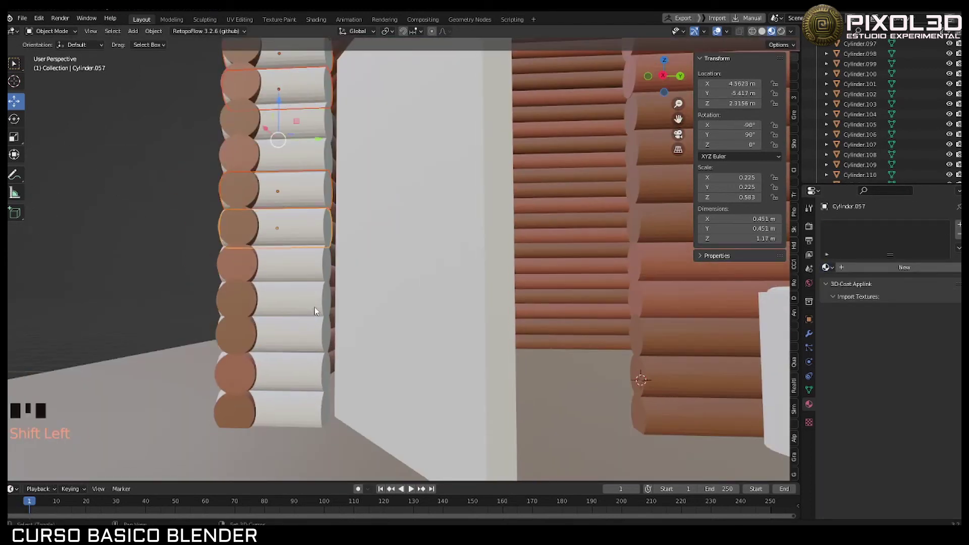
shift+click(273, 409)
shift+click(275, 298)
click(827, 266)
click(848, 283)
shift+middle_drag(304, 126, 382, 229)
click(498, 298)
Step: Give the roof ridge beam a new material named MADERA3 with a dark reddish-brown base color
click(384, 81)
click(846, 227)
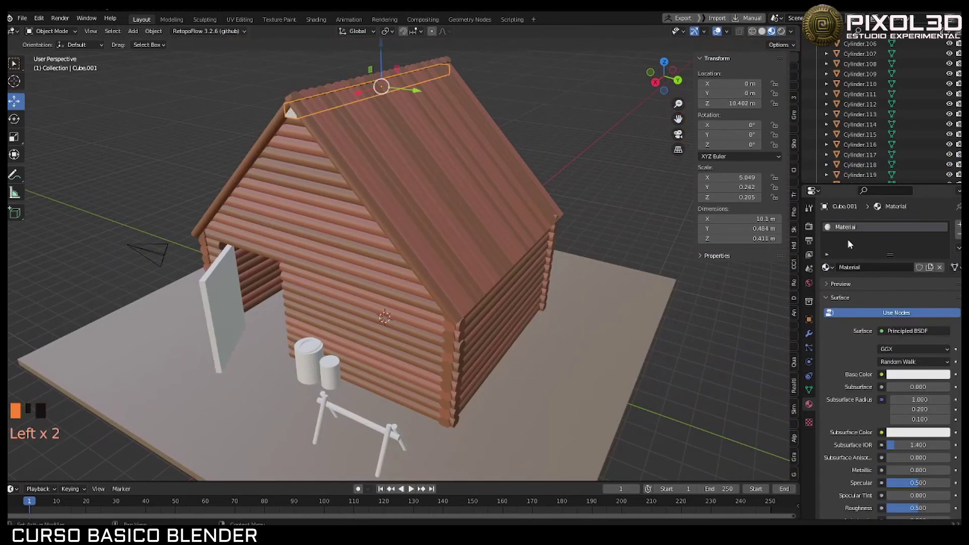
click(918, 374)
click(877, 280)
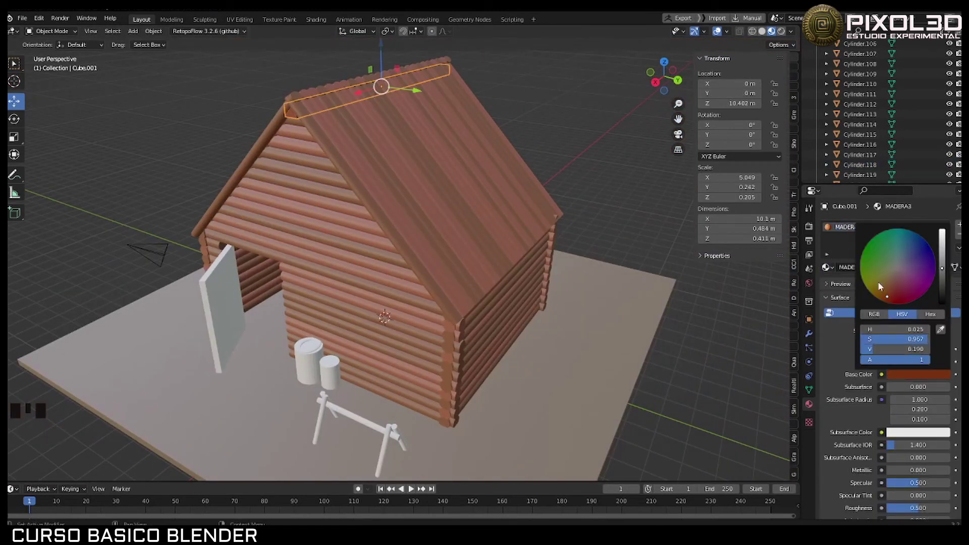
middle_drag(419, 252, 544, 188)
scroll(418, 209, up, 5)
click(346, 195)
click(917, 374)
Step: Try the MADERA3 material on the open door and unlink it
click(304, 280)
click(825, 267)
click(857, 302)
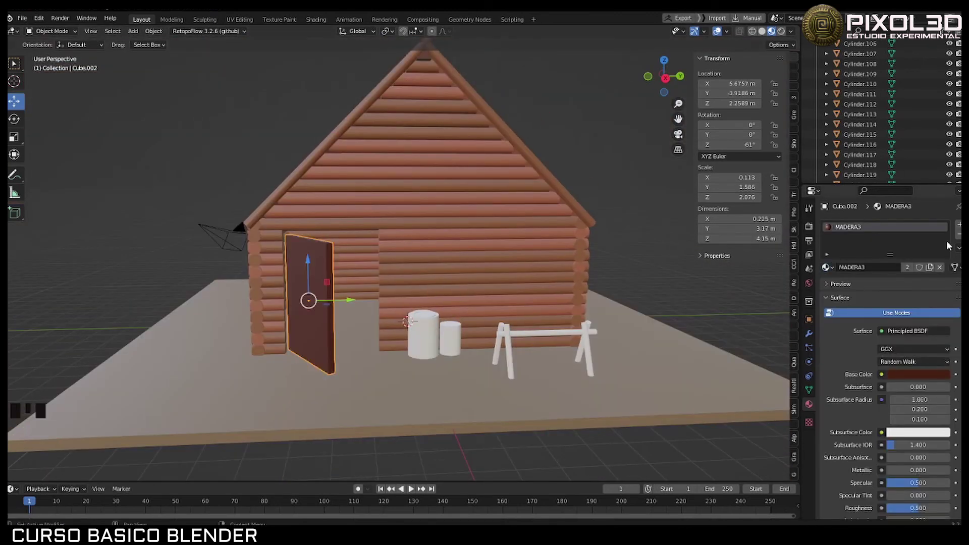
click(939, 267)
Step: Give the door a new material named PUERTA with a bright orange-red base color
click(878, 267)
double_click(848, 226)
text(PUERTA)
key(Return)
click(918, 374)
click(887, 283)
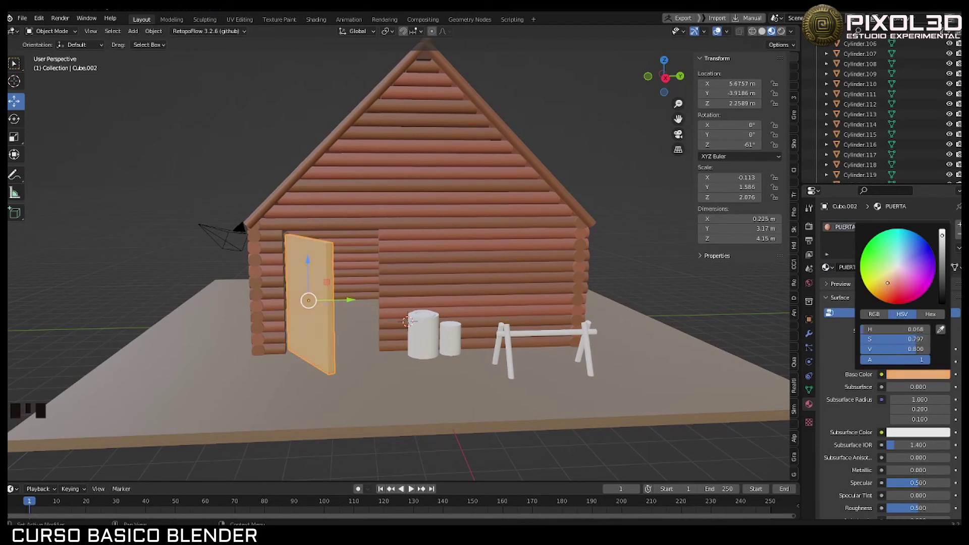
middle_drag(555, 282, 706, 283)
click(917, 374)
click(890, 275)
Step: Give the larger barrel a new material named BARRIL1 with a strong red base color
middle_drag(505, 303, 452, 309)
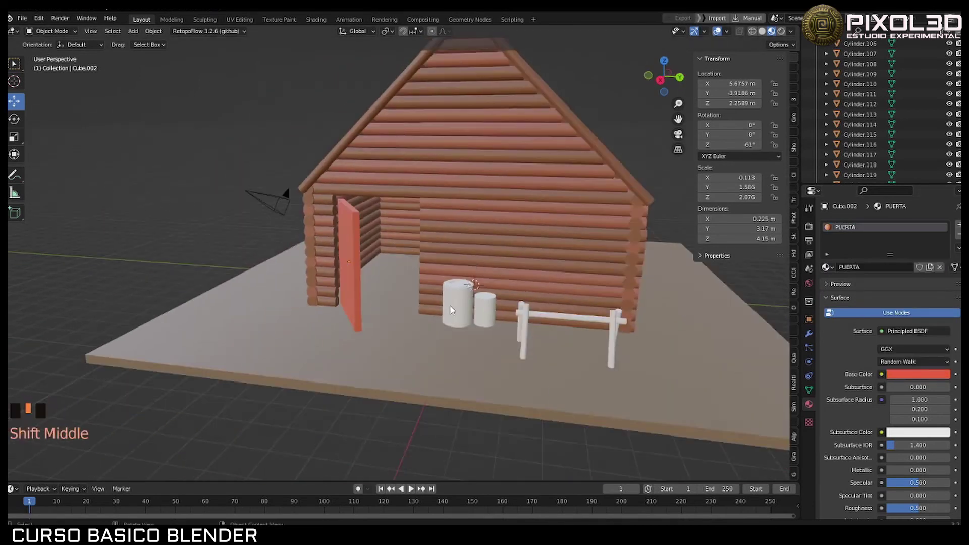
click(451, 310)
scroll(452, 310, up, 6)
click(917, 373)
click(890, 275)
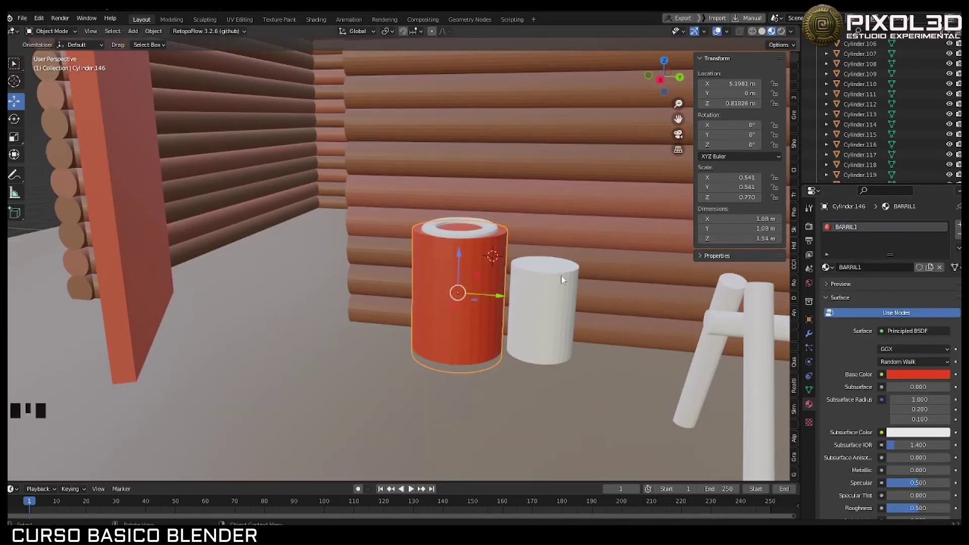
Step: Give the smaller barrel a pinkish-red material named BARRIL2 and the ring on the larger barrel a dark material named ARO
click(562, 280)
click(918, 374)
click(936, 265)
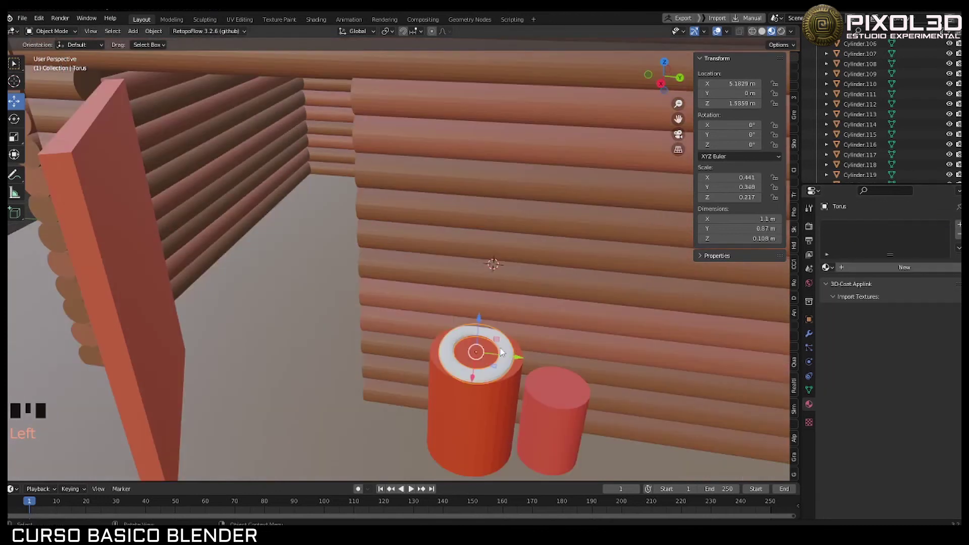
click(825, 267)
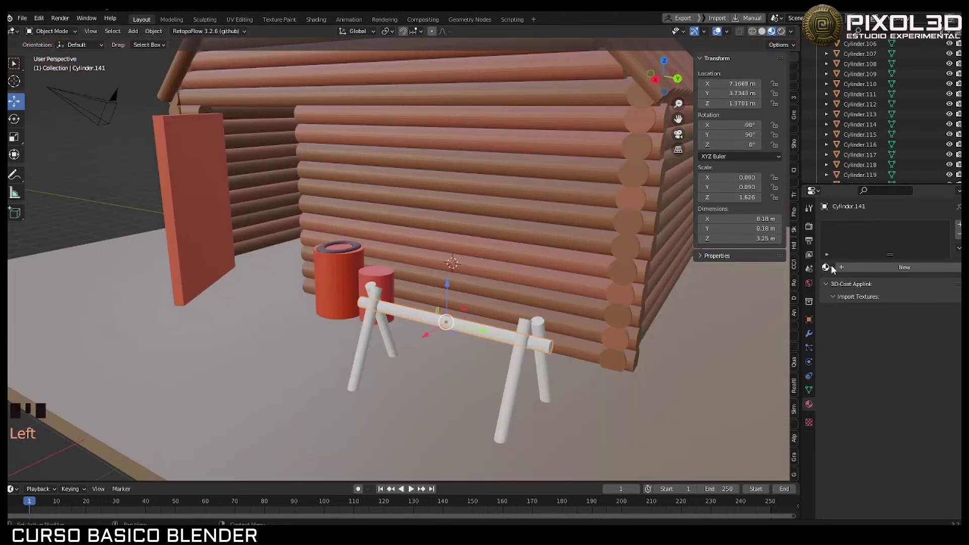
Step: Assign MADERA3 to the crossbar of the wooden rack and a mix of madera1 and madera2 to its legs
click(852, 311)
click(512, 383)
click(826, 267)
click(853, 311)
click(543, 363)
click(366, 354)
click(825, 267)
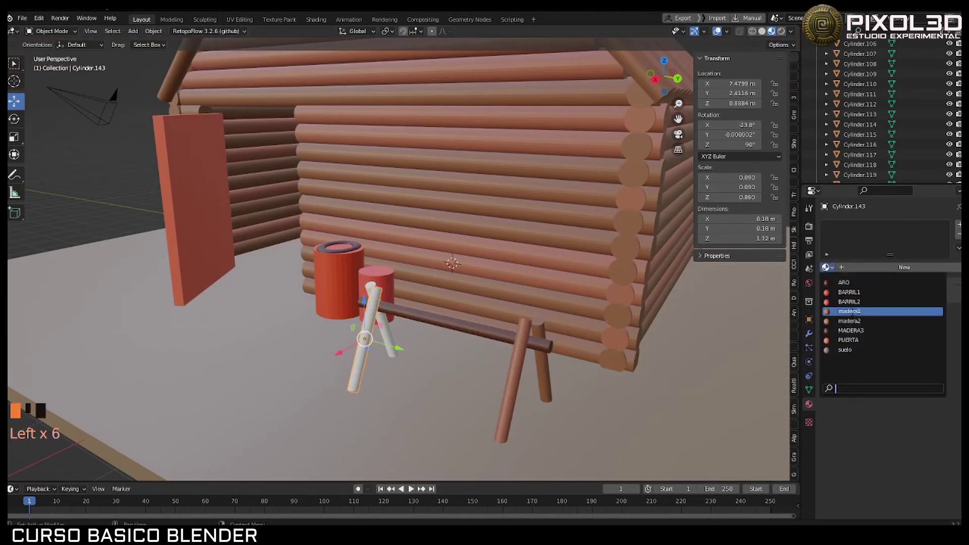
click(852, 311)
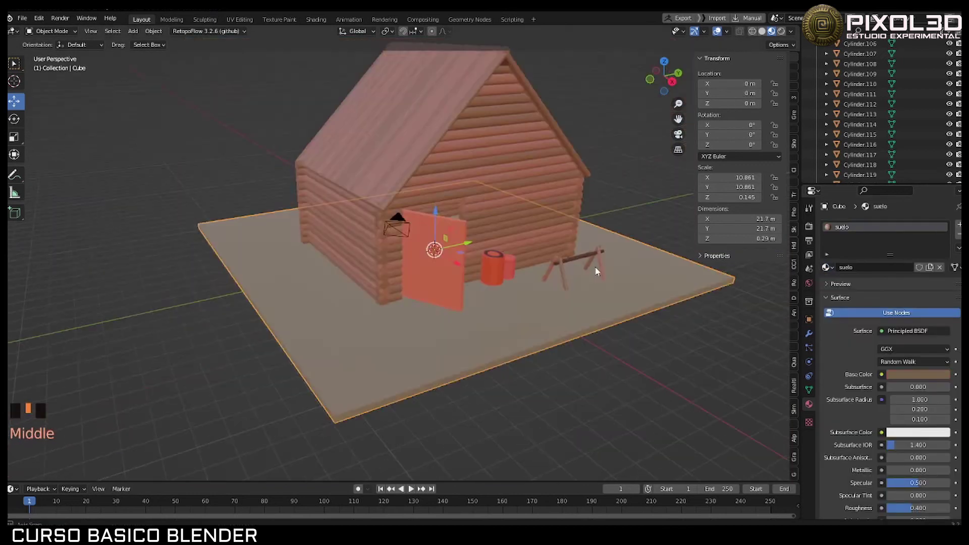
Step: Give the window plane in the back wall a new material named CRISTAL
middle_drag(504, 242, 595, 241)
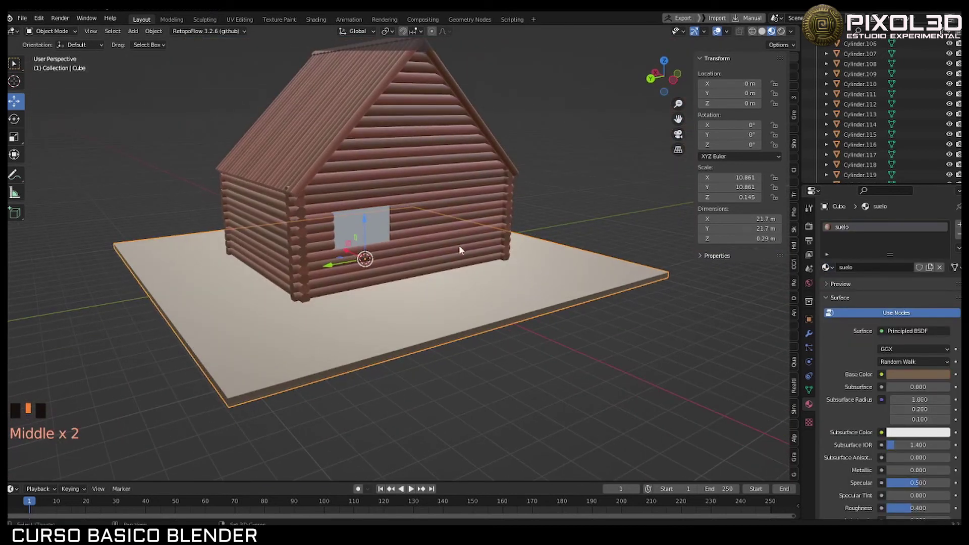
shift+middle_drag(459, 250, 514, 260)
scroll(575, 266, up, 3)
shift+middle_drag(575, 266, 485, 253)
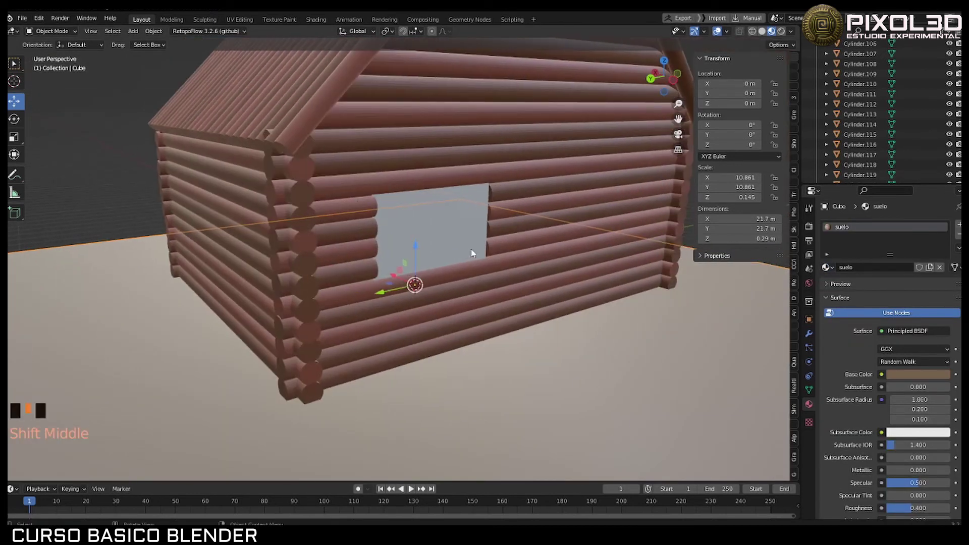
click(448, 228)
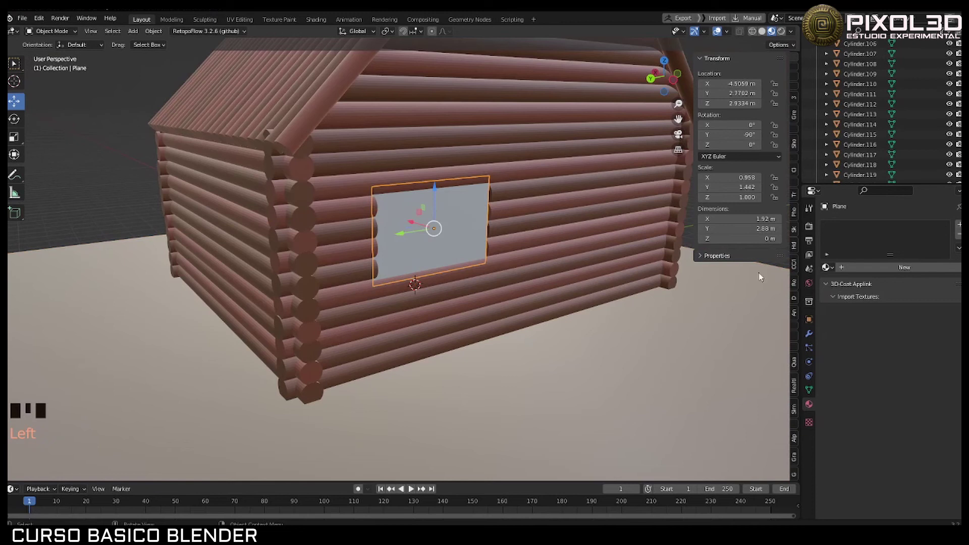
click(858, 267)
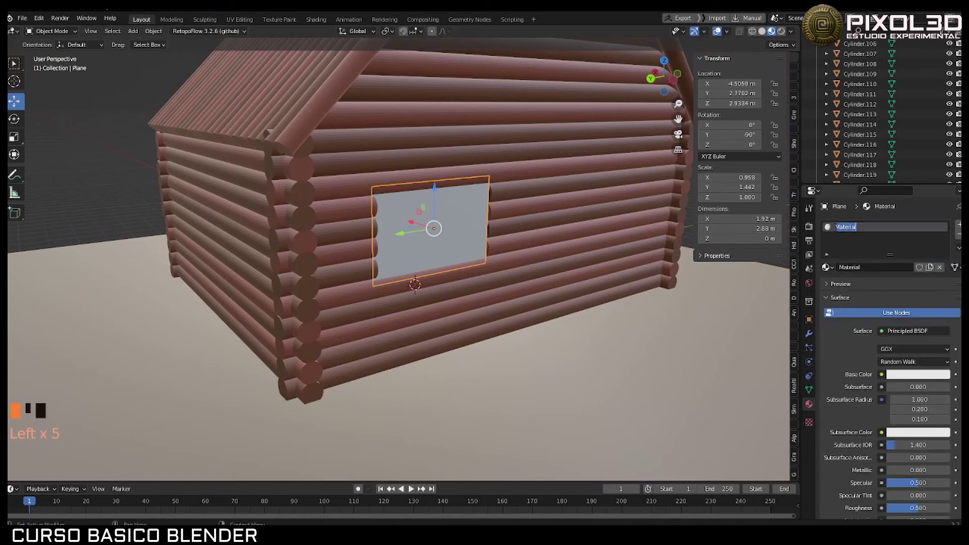
text(CRISTAL)
key(Return)
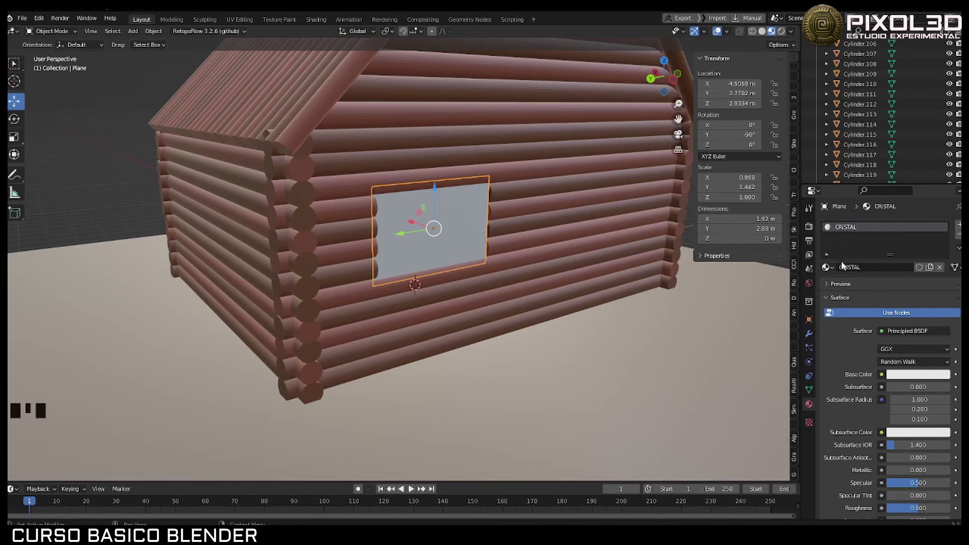
Step: Lower the alpha of CRISTAL to 0.315 and set its blend mode to Alpha Blend
scroll(836, 354, down, 16)
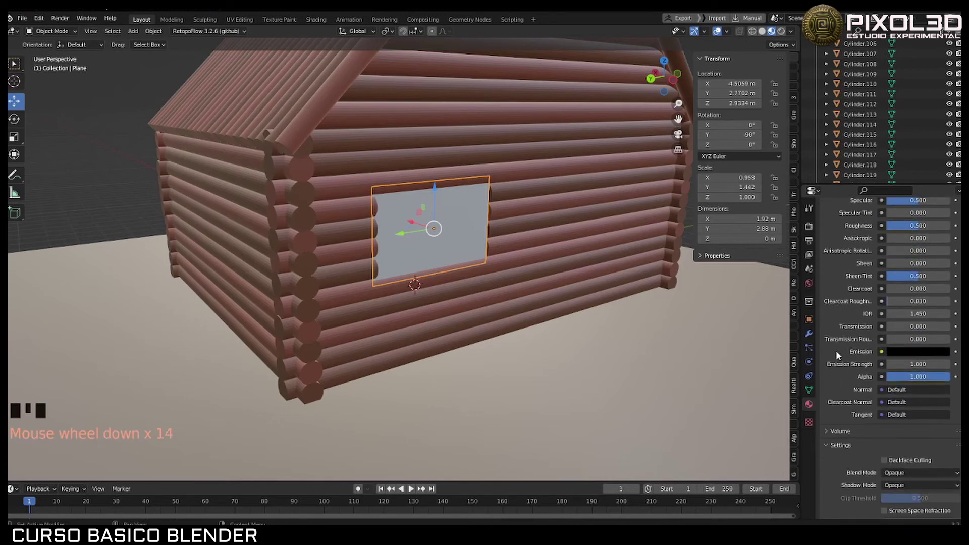
scroll(835, 354, down, 2)
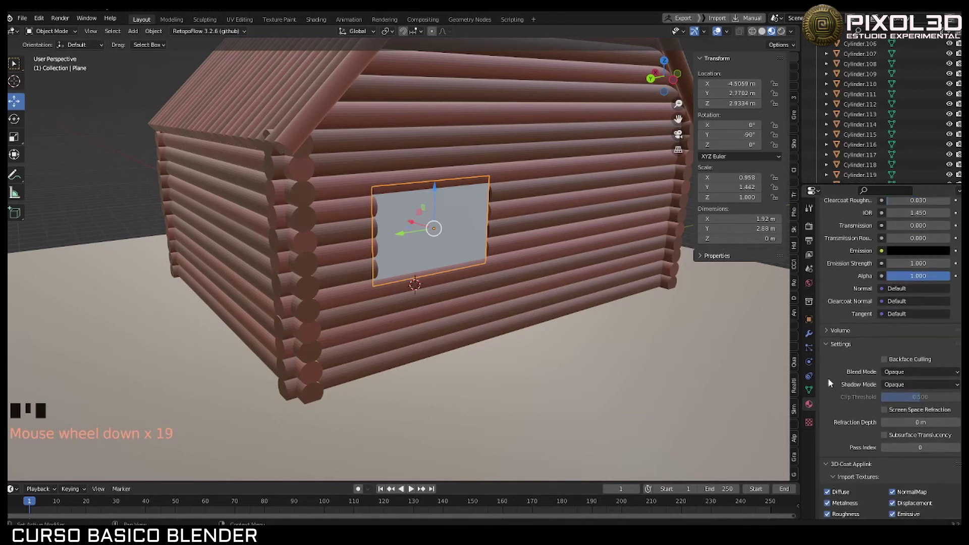
scroll(830, 378, up, 1)
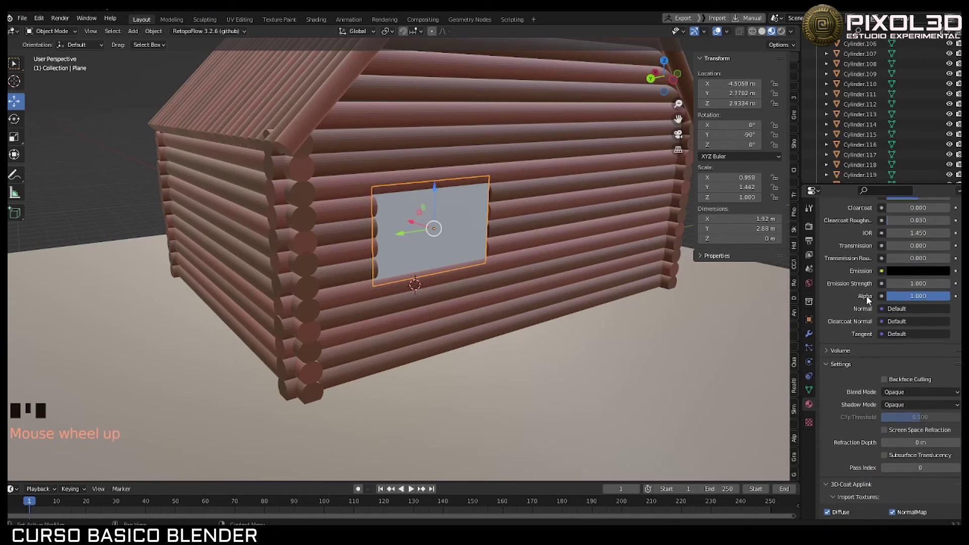
scroll(865, 296, up, 18)
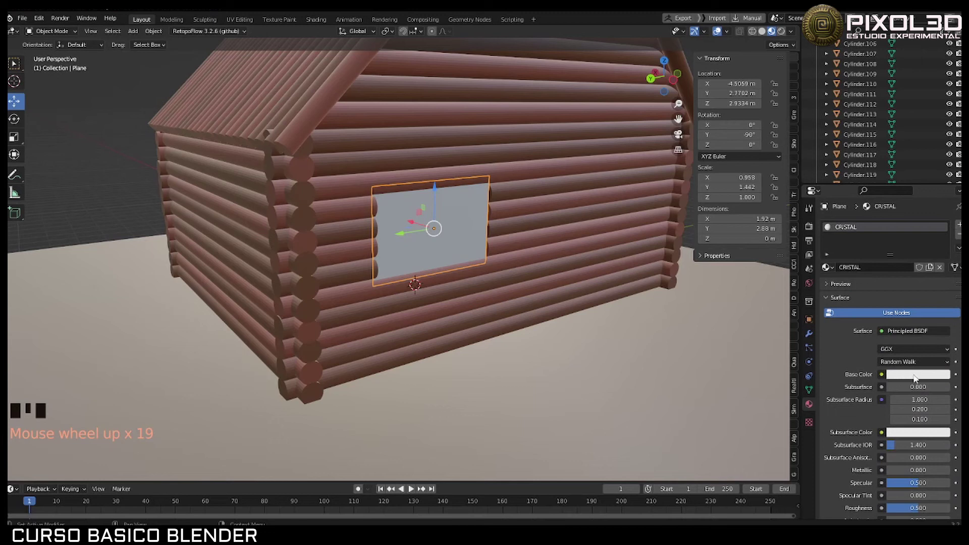
scroll(863, 402, down, 13)
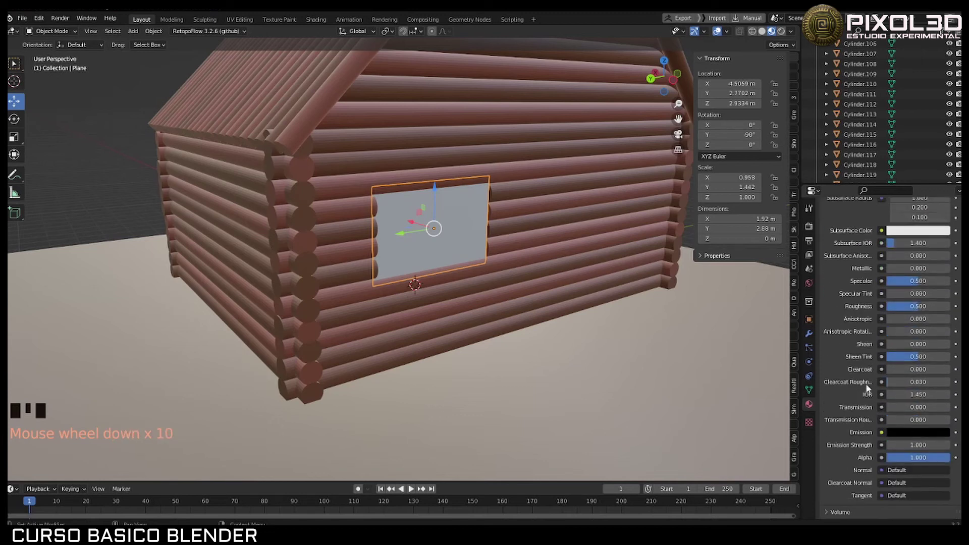
scroll(864, 390, down, 3)
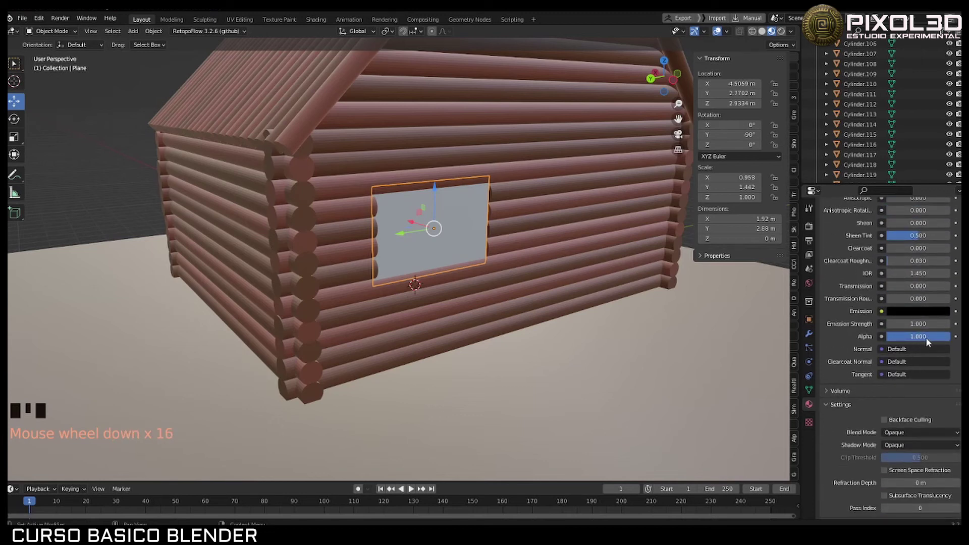
drag(925, 337, 891, 337)
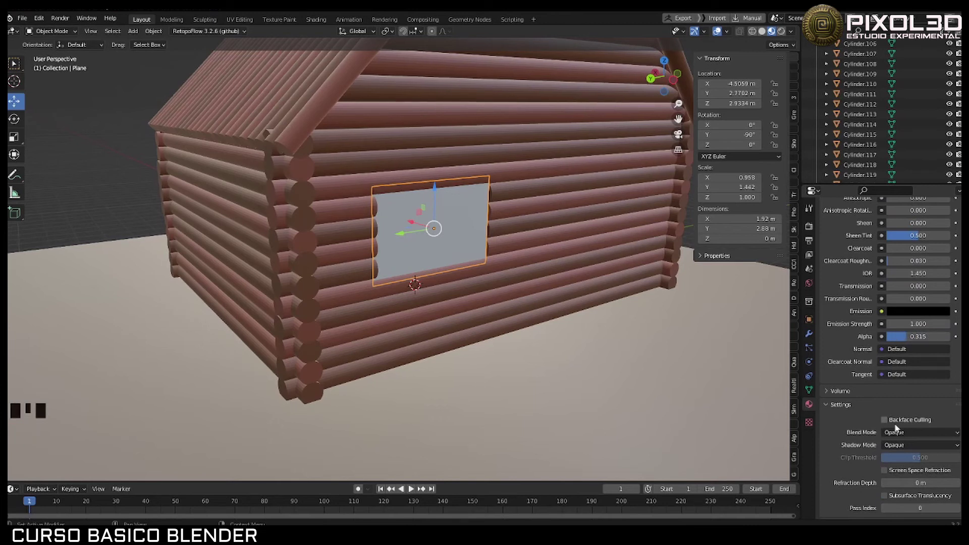
click(912, 433)
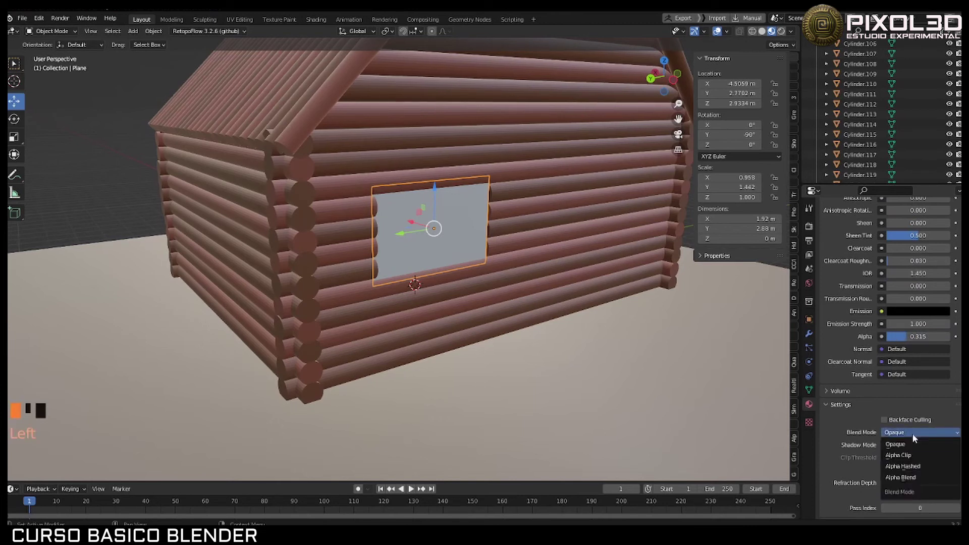
click(911, 477)
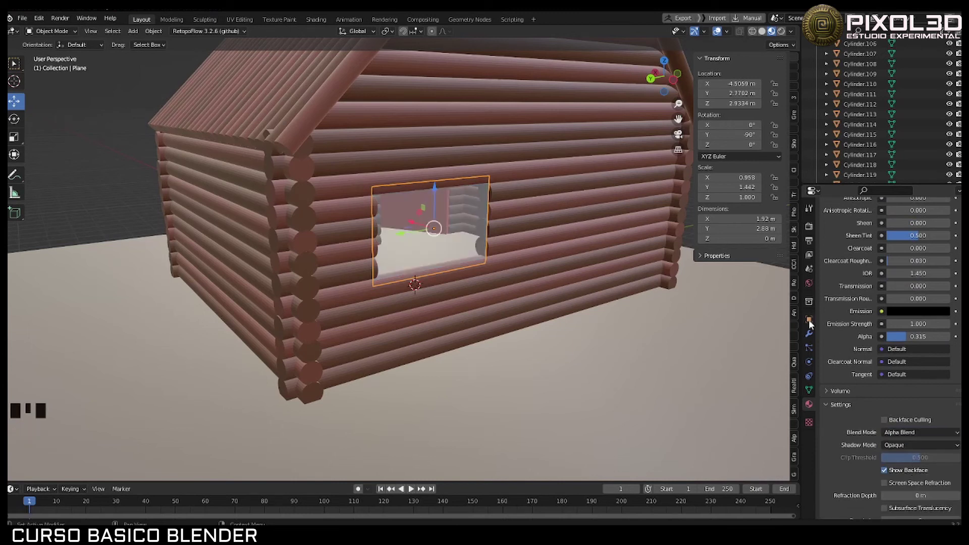
Step: Add a point light to the scene at the center of the cabin
middle_drag(618, 251, 337, 257)
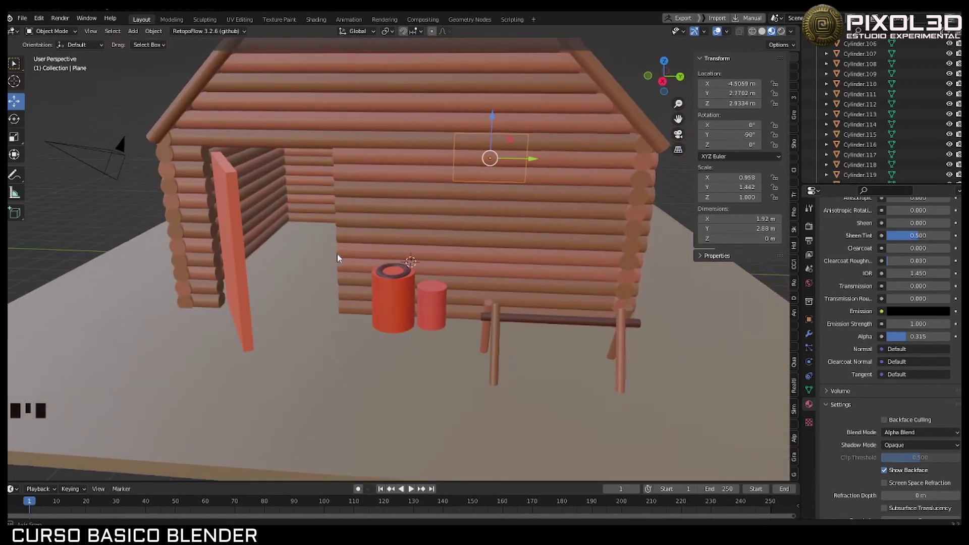
scroll(451, 241, down, 3)
middle_drag(451, 241, 434, 239)
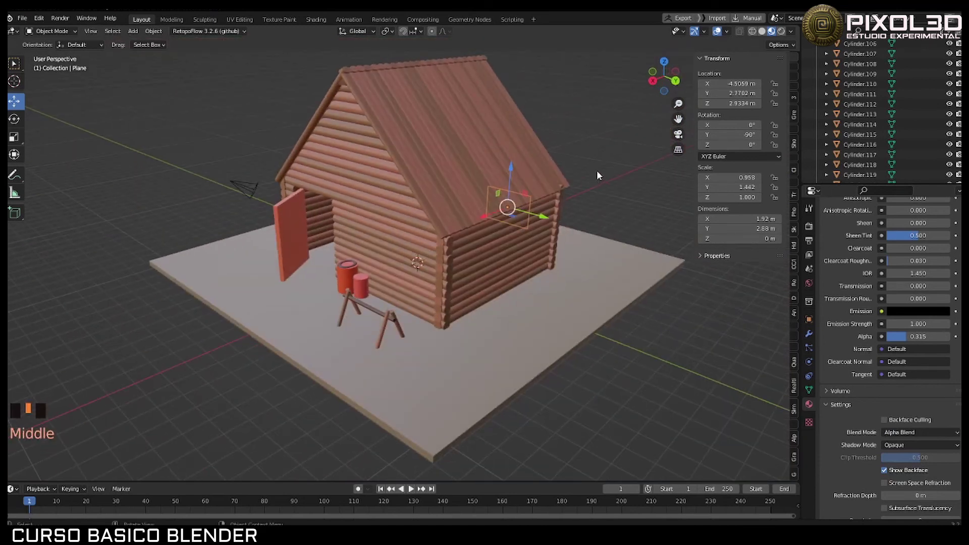
click(536, 184)
shift+middle_drag(535, 184, 504, 255)
scroll(496, 241, down, 3)
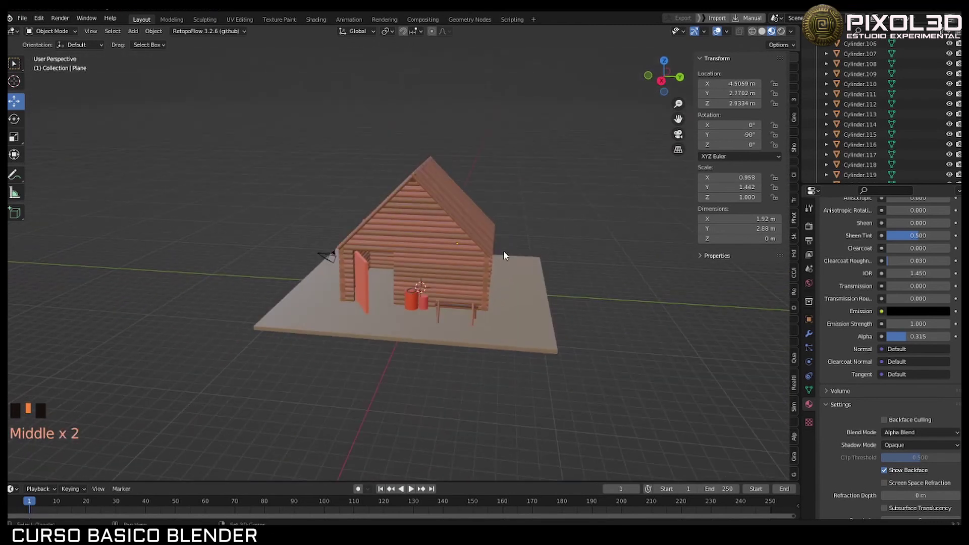
key(shift+a)
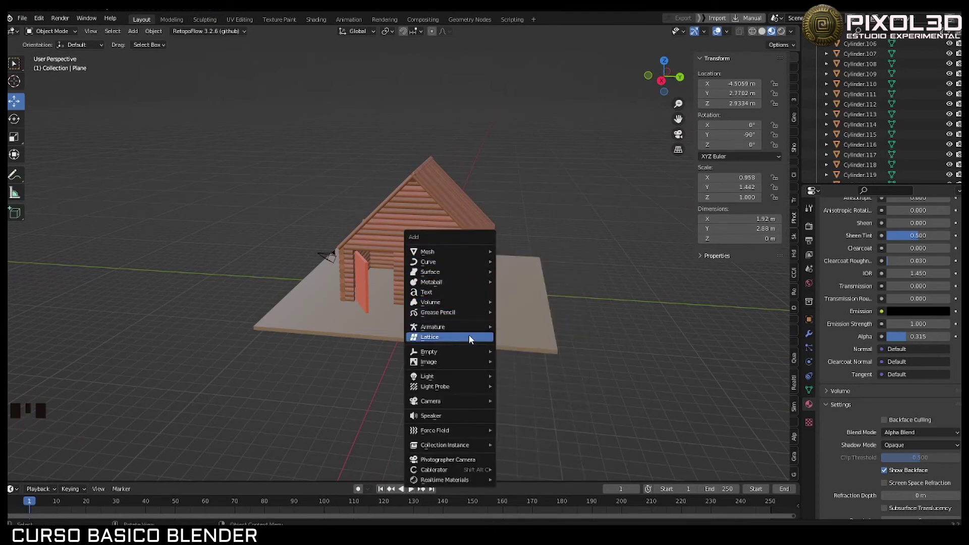
mouse_move(459, 384)
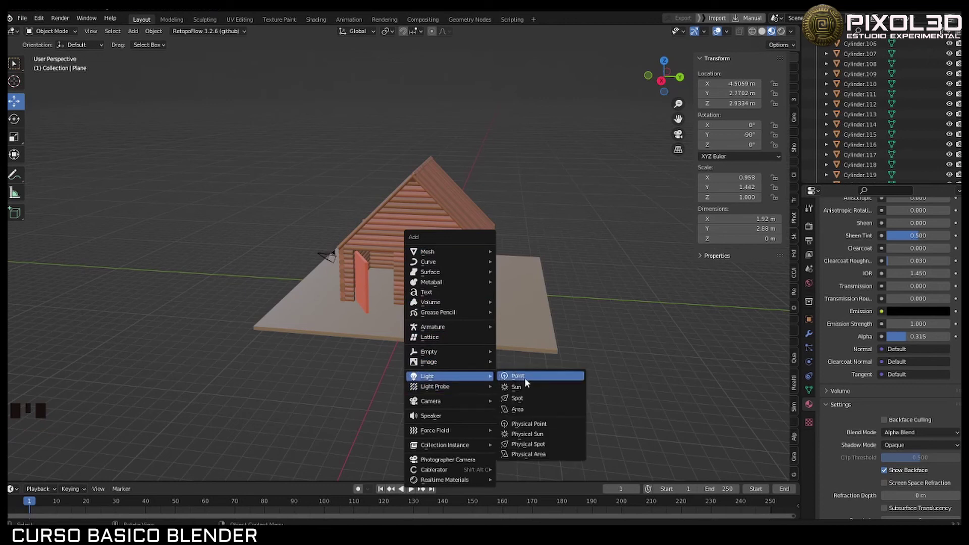
click(525, 378)
Step: Raise the point light straight up inside the cabin to a height of about 6.75 m
mouse_move(469, 277)
middle_down()
mouse_move(473, 297)
mouse_move(454, 282)
middle_up()
drag(428, 260, 423, 181)
middle_drag(414, 235, 454, 218)
scroll(476, 216, up, 2)
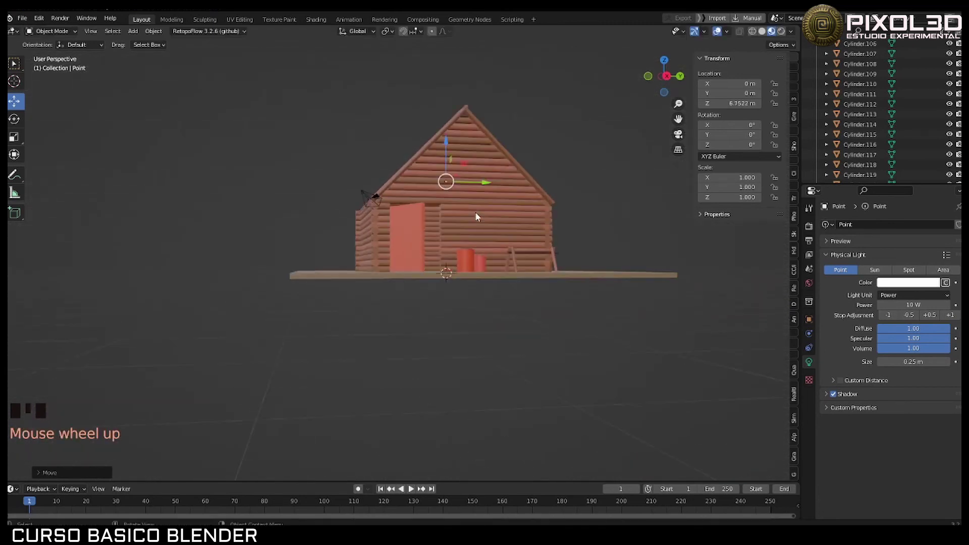
Step: Switch the viewport to rendered shading to view the cabin lit by the point light
scroll(476, 217, up, 2)
middle_drag(622, 233, 574, 249)
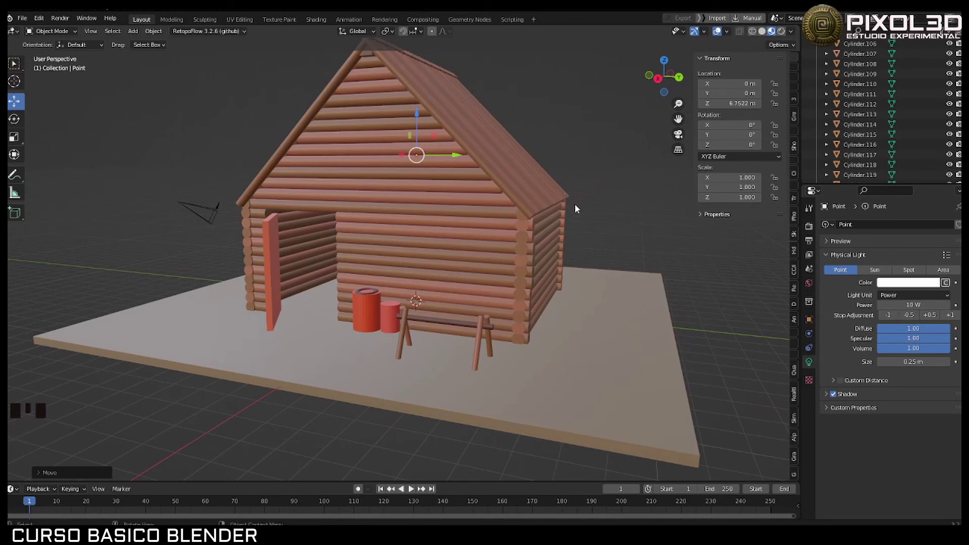
click(781, 33)
mouse_move(550, 112)
middle_down()
mouse_move(587, 111)
mouse_move(481, 119)
mouse_move(616, 126)
mouse_move(525, 115)
middle_up()
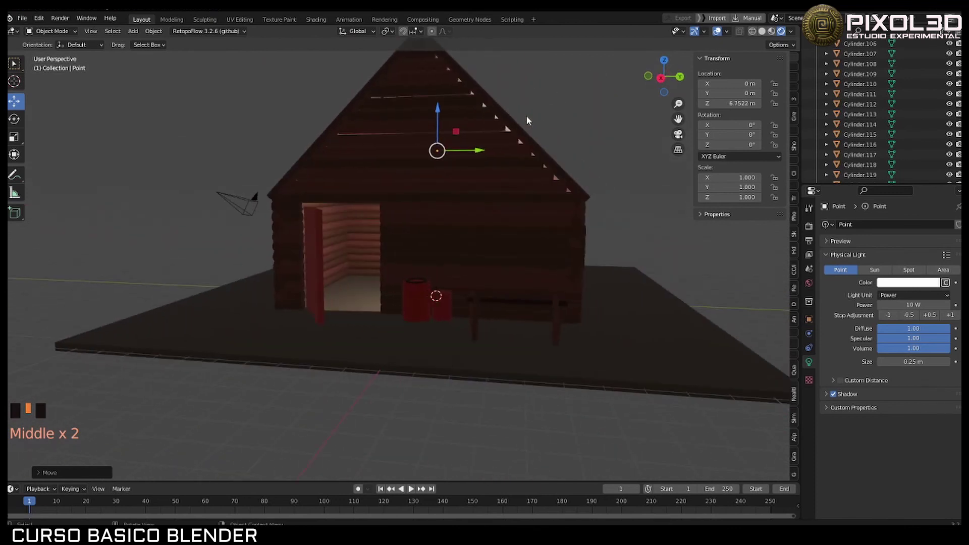
Step: Raise the cabin point light's power to 5120 W and increase its size to about 1.52 m
click(949, 316)
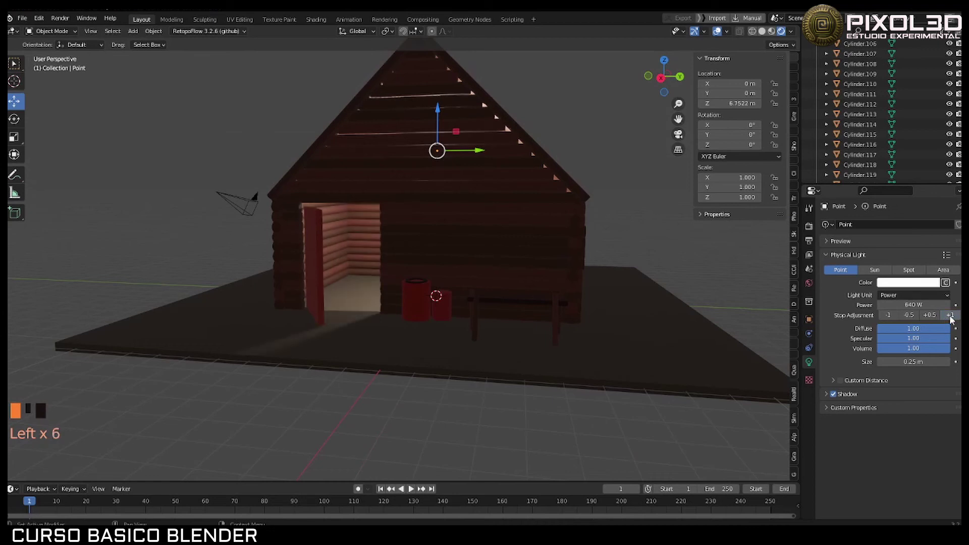
click(949, 315)
click(949, 315)
click(949, 315)
click(949, 315)
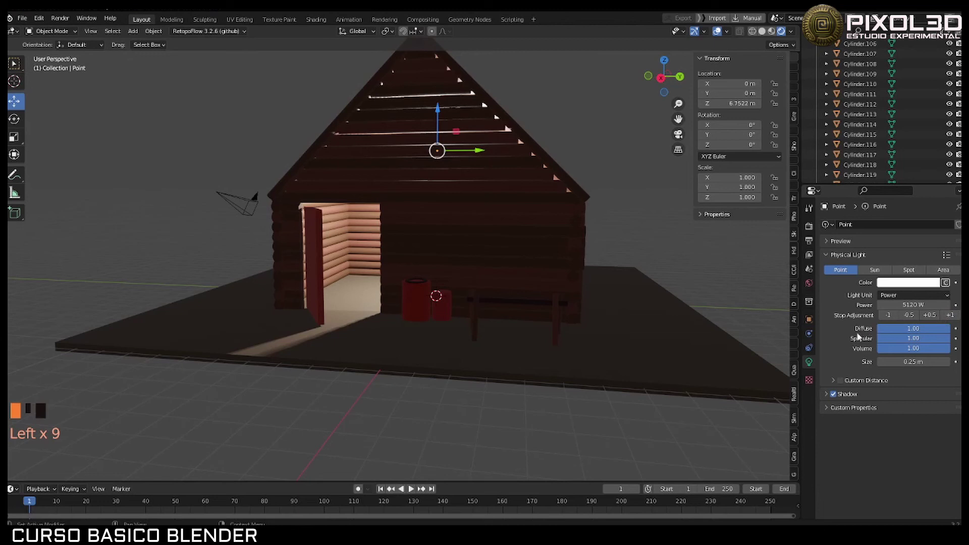
mouse_move(903, 361)
mouse_down()
mouse_move(946, 362)
mouse_move(903, 361)
mouse_up()
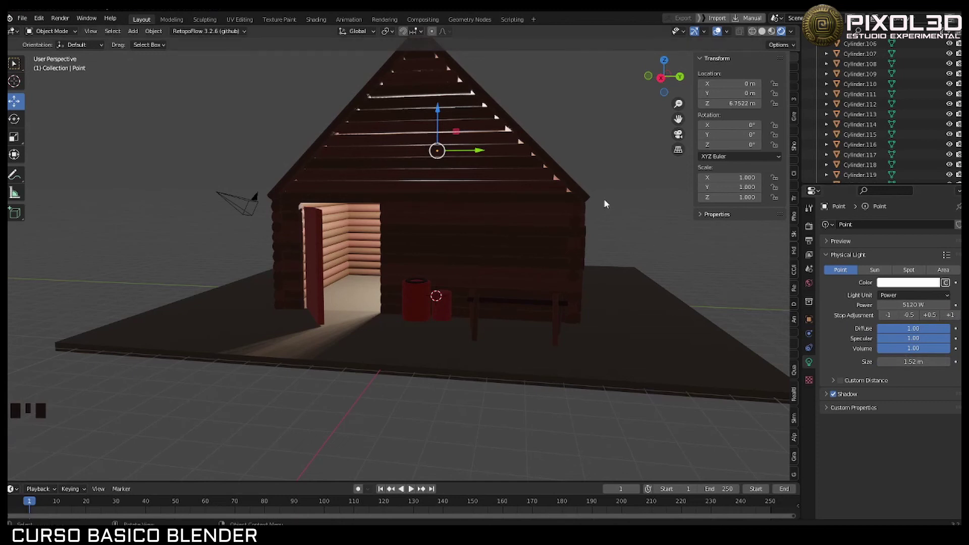
Step: Select the existing light named Light and move it out in front of the cabin, up to a height of about 16.2 m
middle_drag(605, 204, 548, 225)
scroll(555, 222, down, 3)
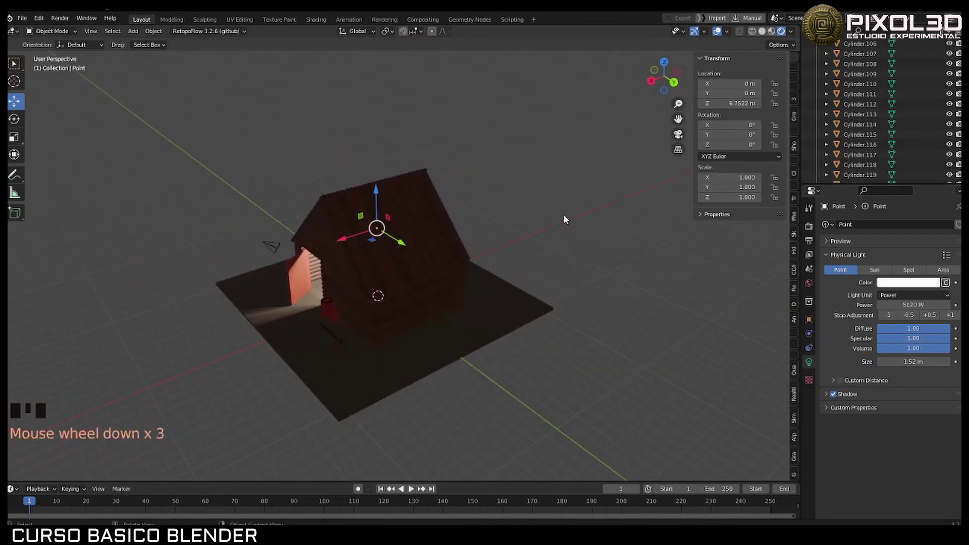
scroll(876, 126, up, 20)
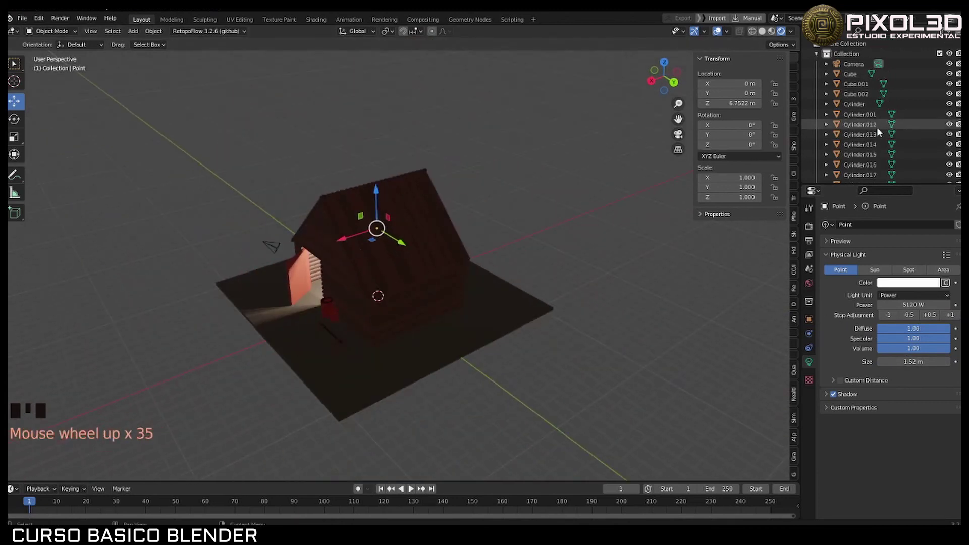
scroll(876, 133, up, 6)
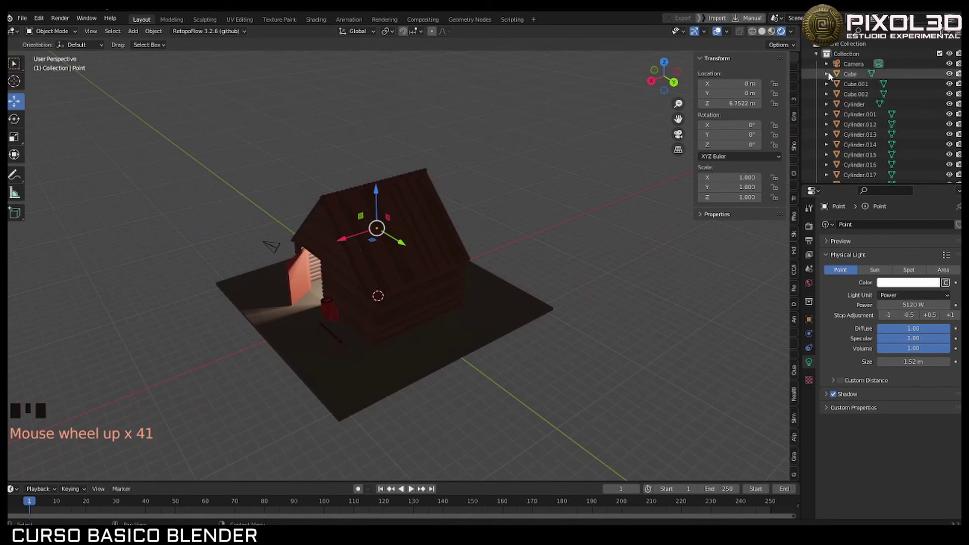
scroll(854, 91, down, 20)
scroll(856, 108, down, 20)
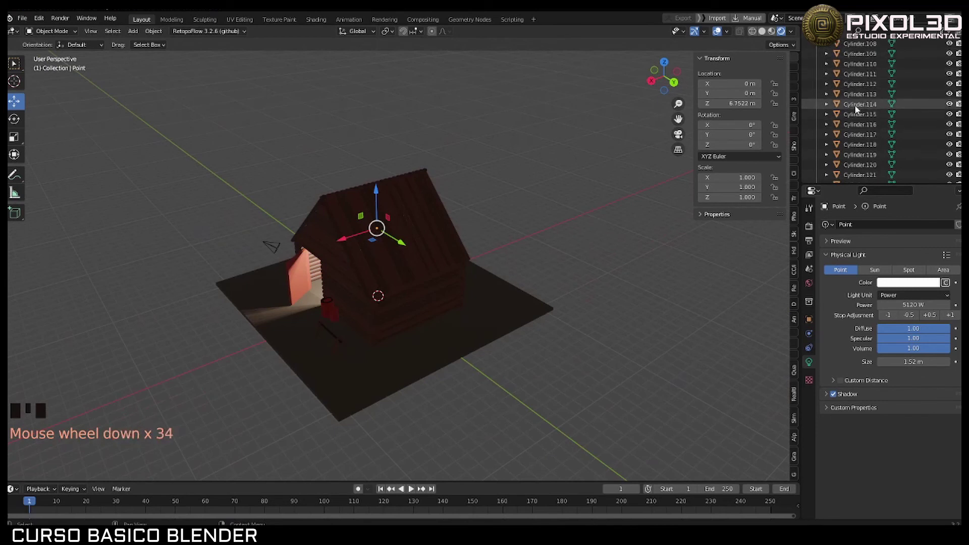
click(850, 144)
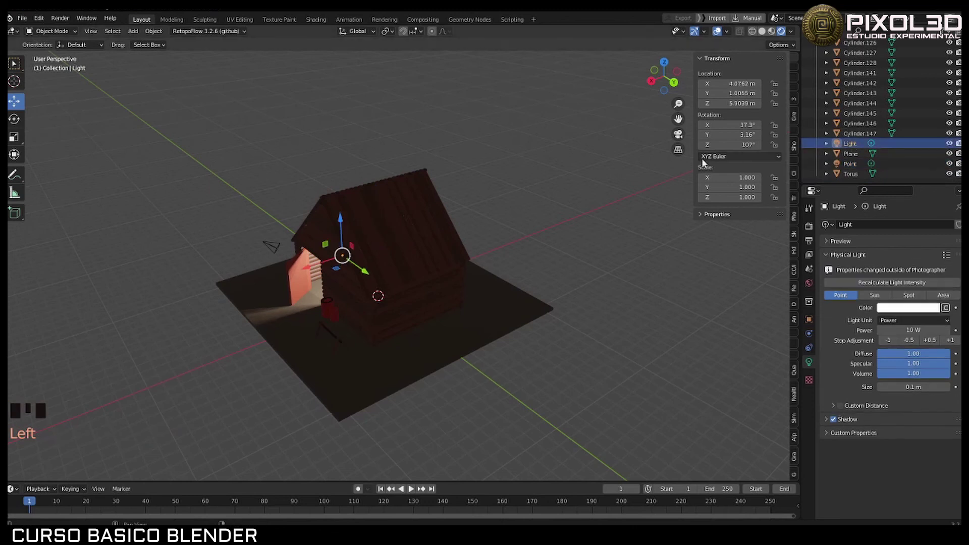
middle_drag(505, 151, 446, 154)
drag(256, 223, 123, 223)
middle_drag(123, 222, 295, 223)
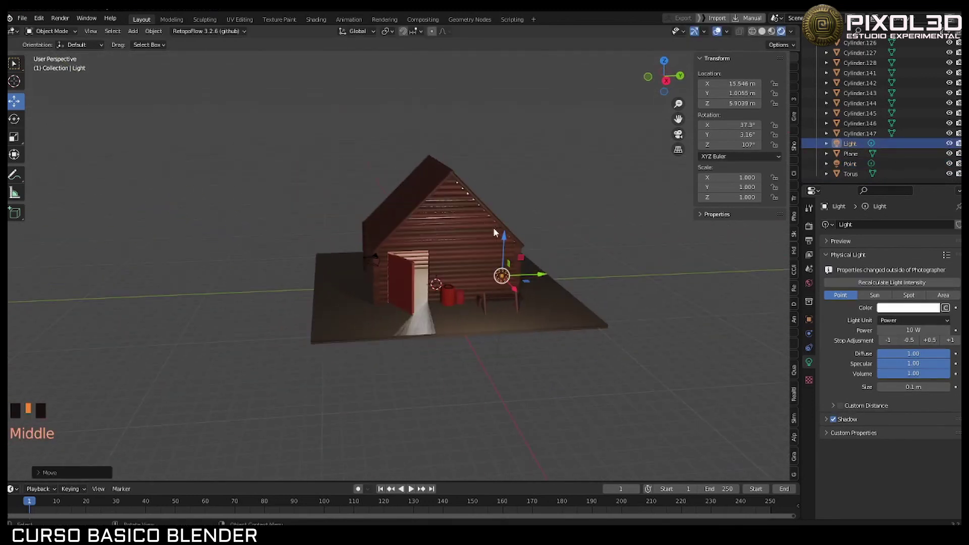
drag(503, 237, 529, 66)
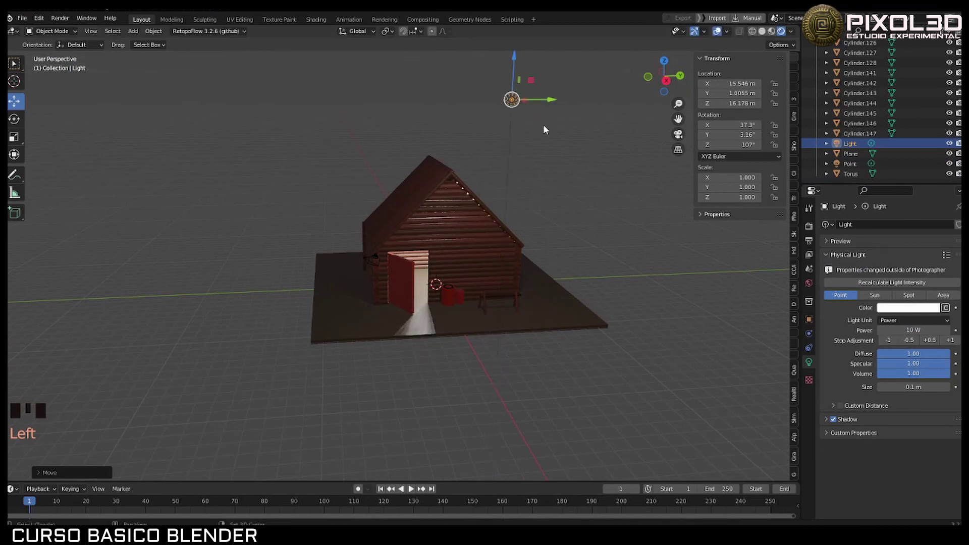
Step: Shift Light sideways to about Y 5.9 m and back toward the cabin to about X 8.3 m
shift+middle_drag(540, 124, 422, 141)
drag(423, 141, 497, 151)
middle_drag(496, 151, 393, 160)
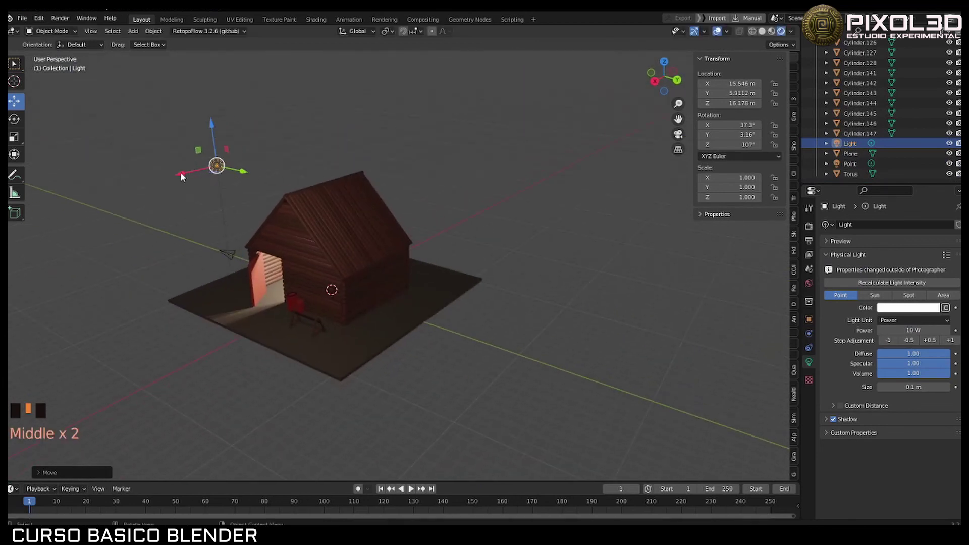
drag(180, 173, 267, 153)
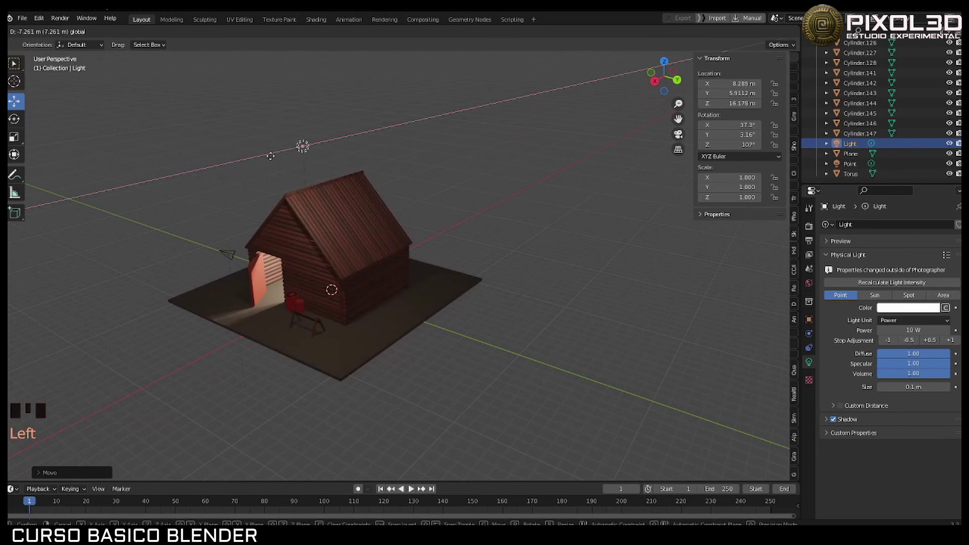
Step: Raise the power of Light to 5120 W and tint its color pale violet
click(950, 340)
click(936, 338)
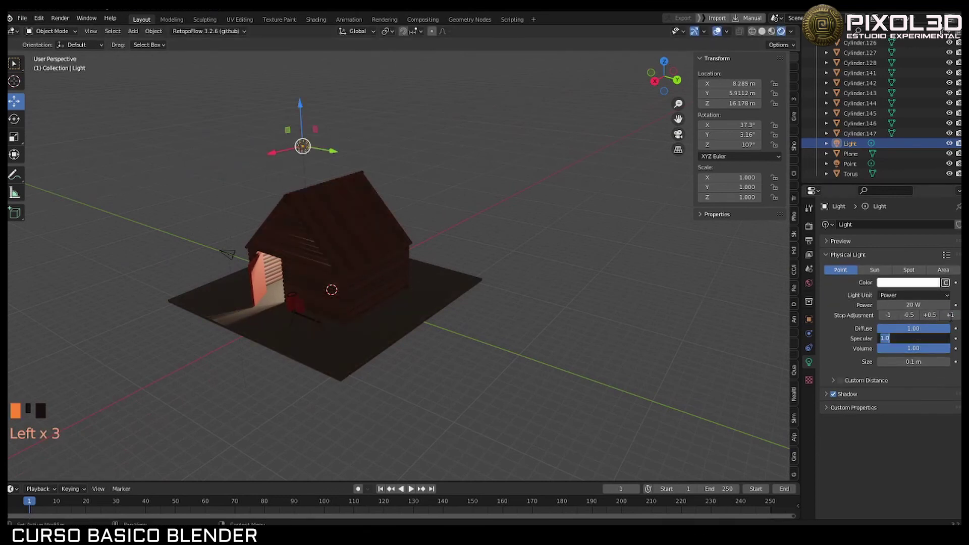
click(951, 315)
click(950, 315)
click(950, 316)
click(951, 315)
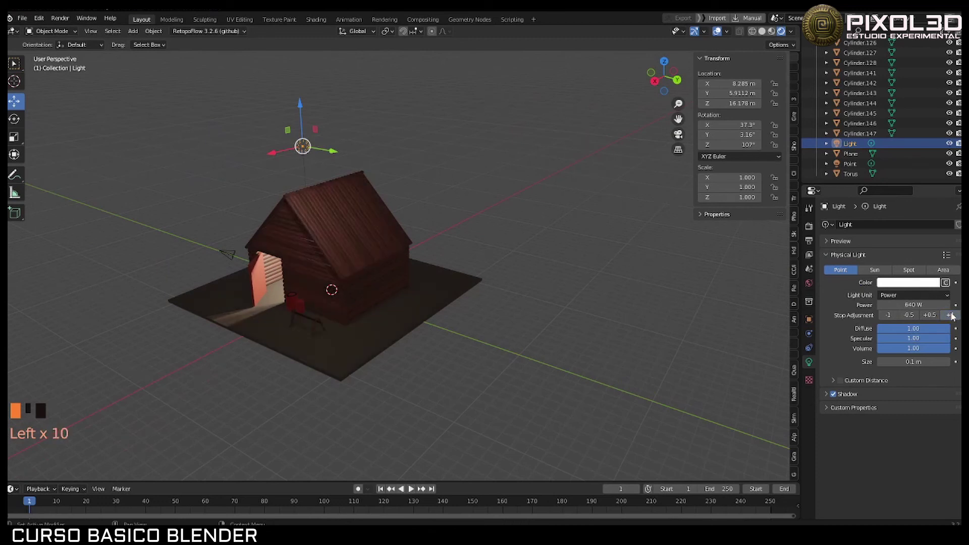
click(951, 315)
click(950, 315)
click(951, 315)
click(950, 315)
click(928, 285)
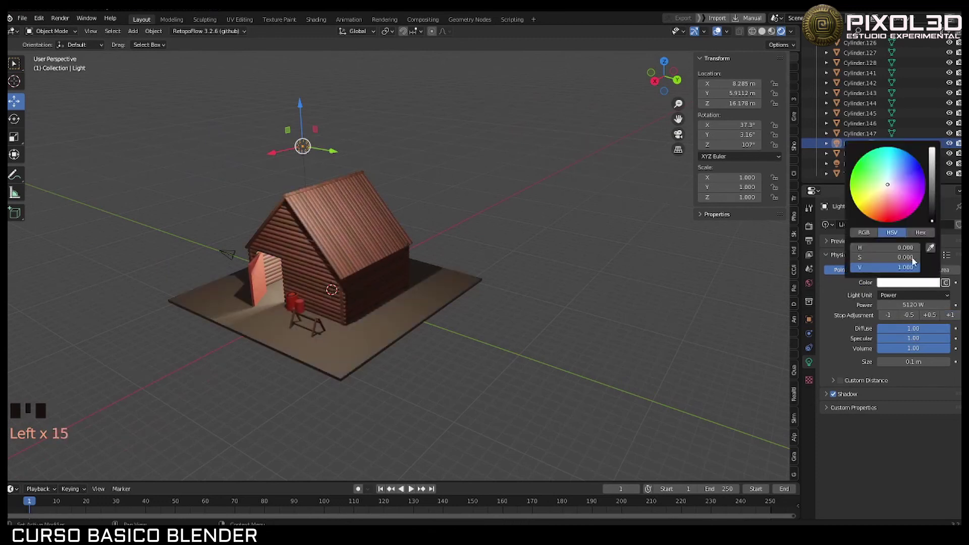
drag(918, 186, 898, 181)
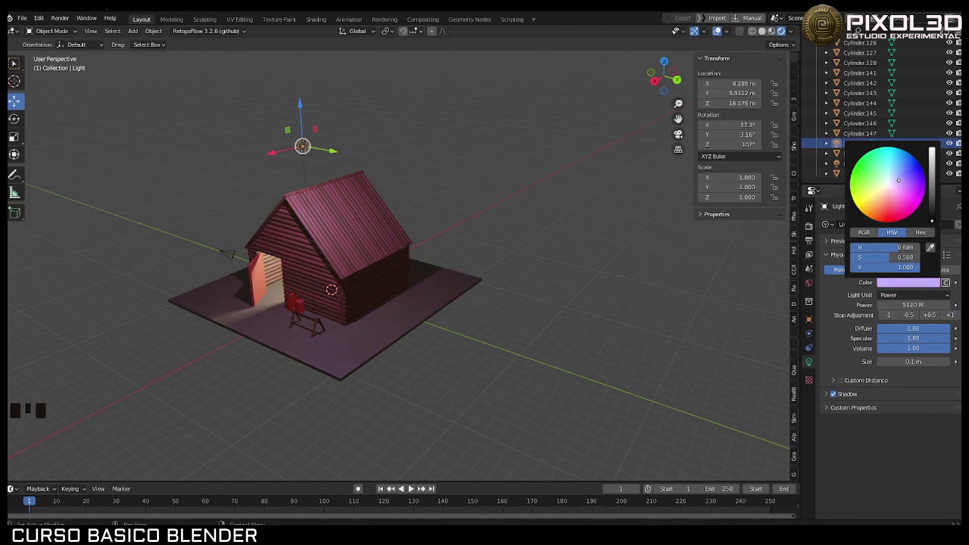
Step: Move Light further to the side of the cabin, to about Y 10 m, and lower it to about 13.5 m
middle_drag(484, 167, 525, 153)
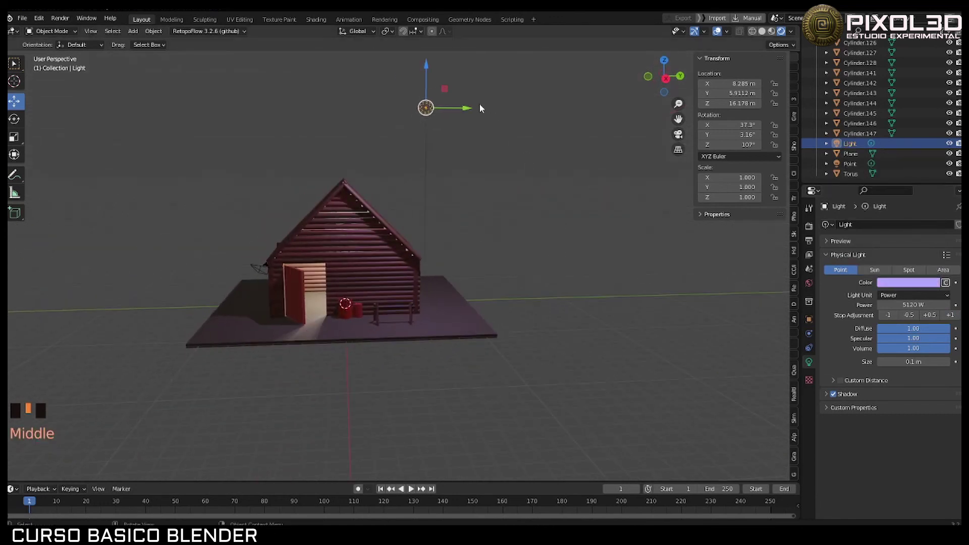
drag(480, 108, 536, 108)
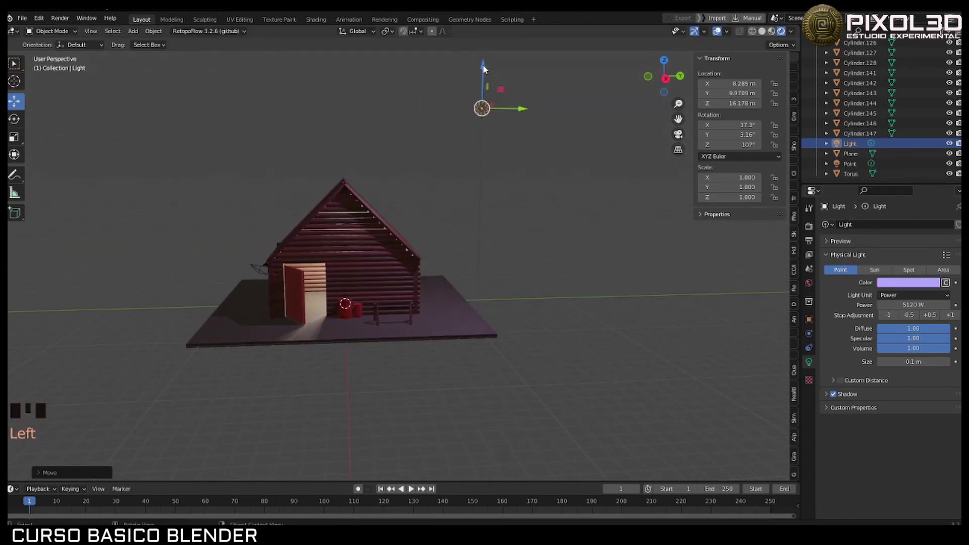
drag(483, 68, 482, 107)
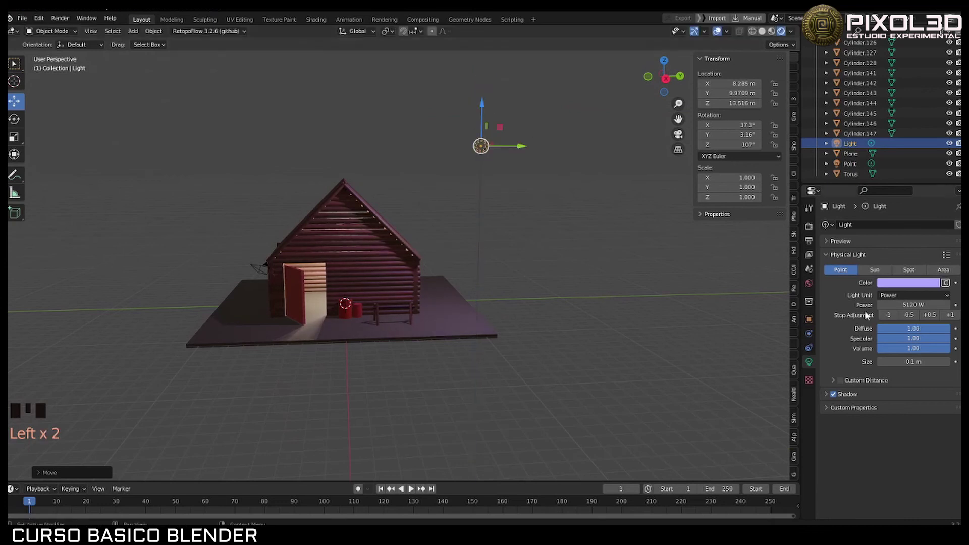
Step: Try a power of 20480 W on Light and reduce it back to 5120 W
click(946, 315)
click(946, 315)
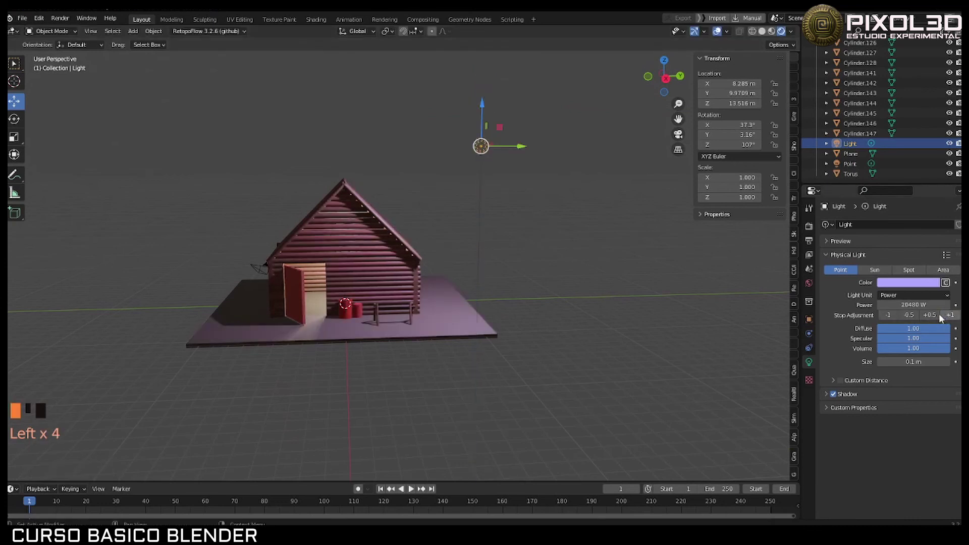
click(891, 315)
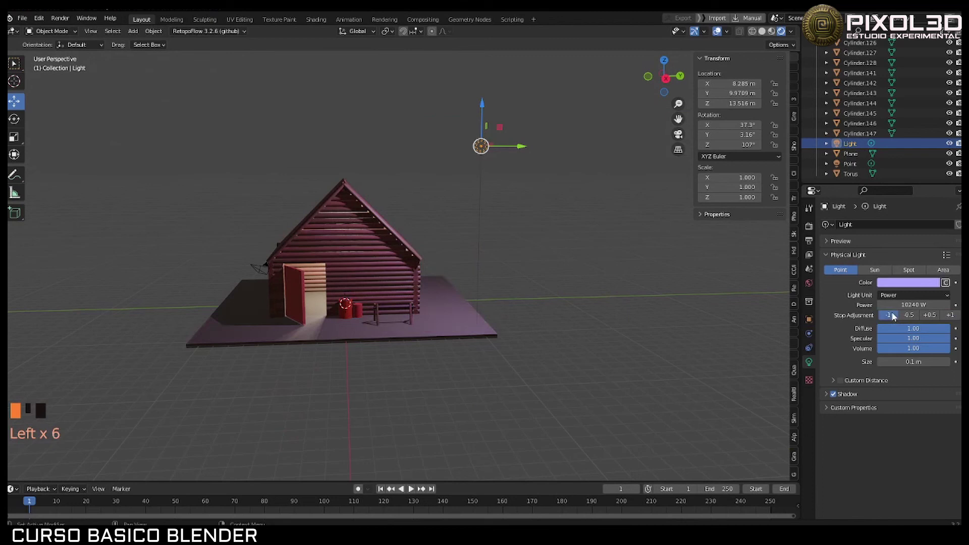
Step: Look through the scene camera and lock the camera to the view
middle_drag(534, 255, 302, 246)
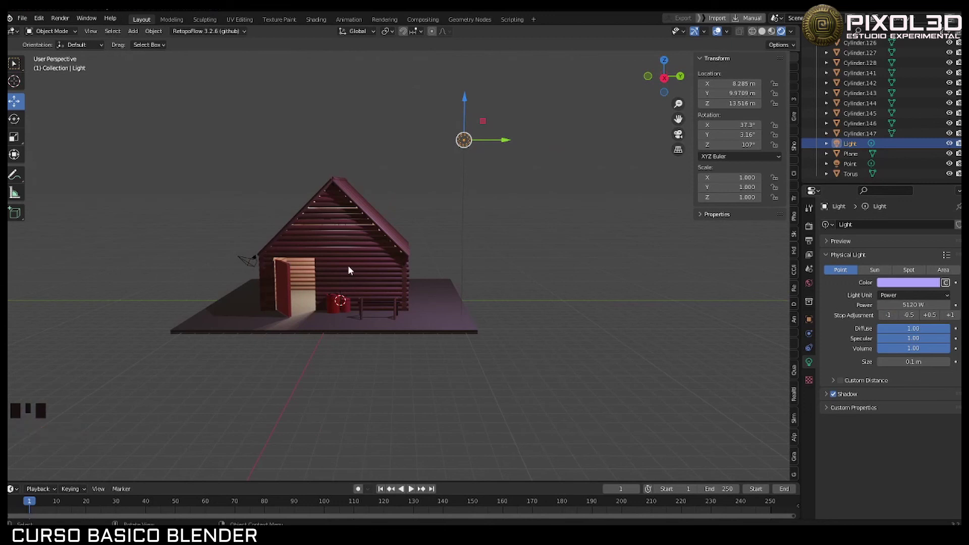
key(KP_0)
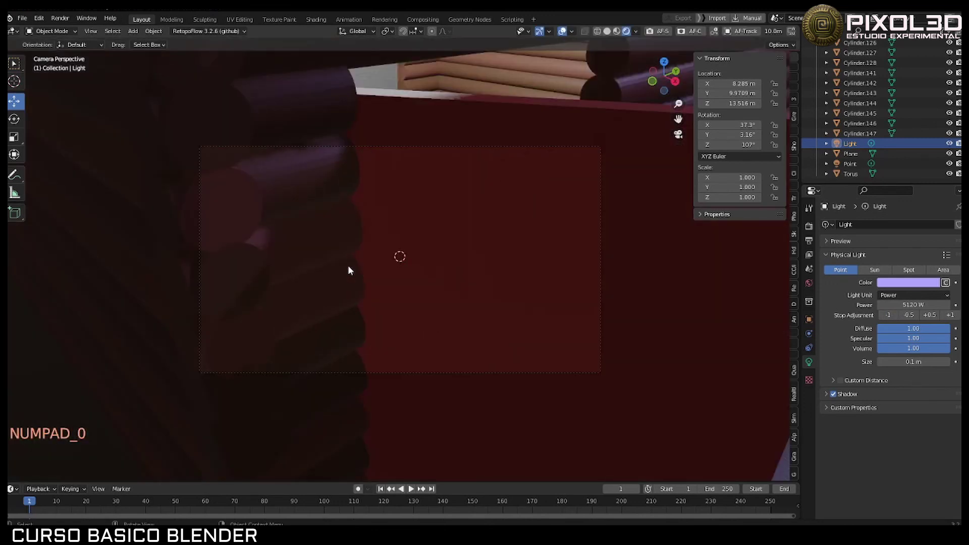
click(792, 64)
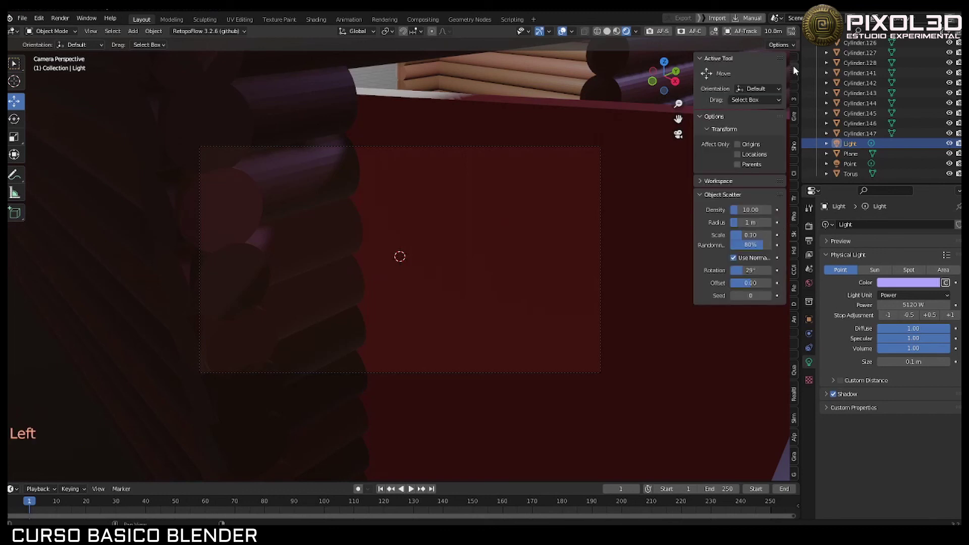
click(791, 74)
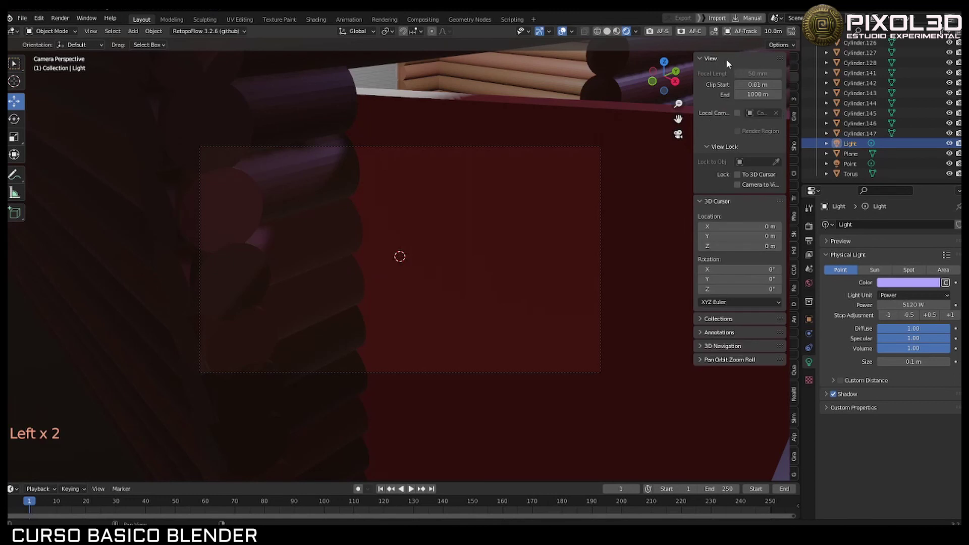
click(737, 184)
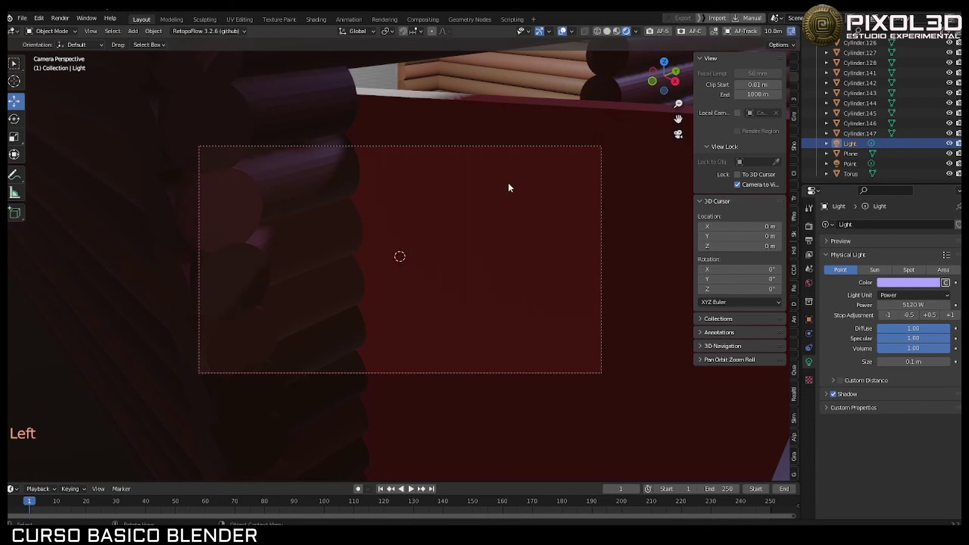
Step: Reposition the locked camera to frame the front of the cabin with its open door, barrels and bench
middle_drag(508, 183, 403, 278)
scroll(459, 217, down, 3)
scroll(444, 269, down, 2)
shift+middle_drag(404, 277, 439, 301)
scroll(421, 278, up, 2)
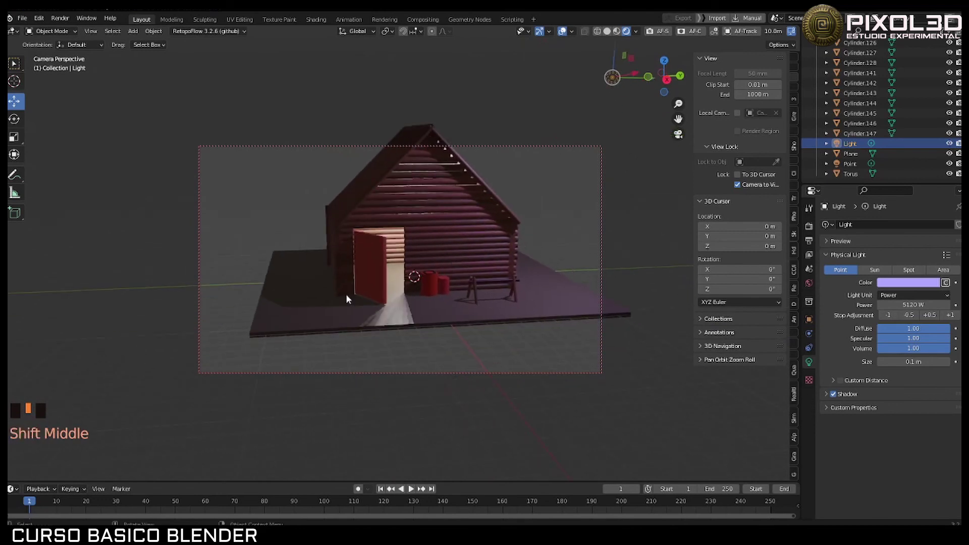
Step: Scale the ground slab up horizontally so it extends well beyond the camera frame
click(323, 312)
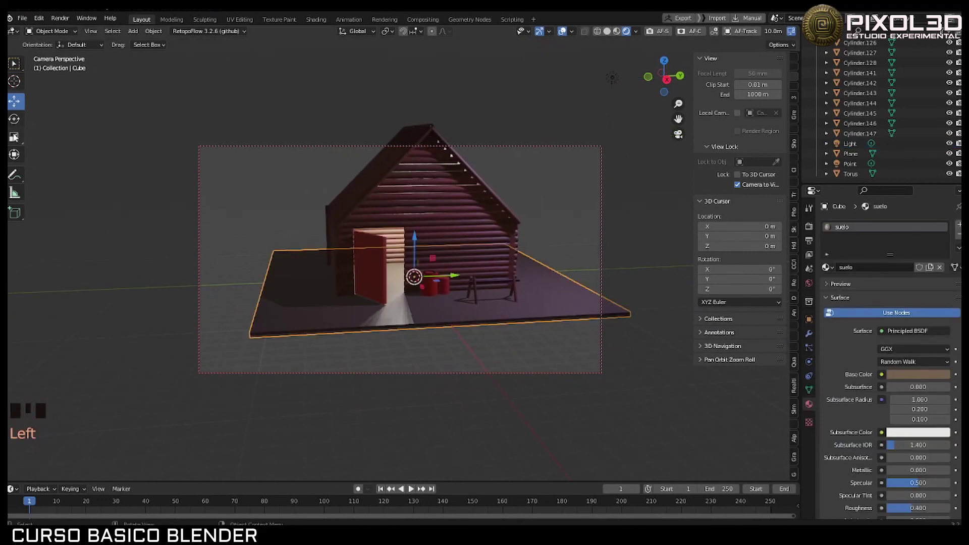
click(14, 137)
shift+drag(412, 238, 412, 193)
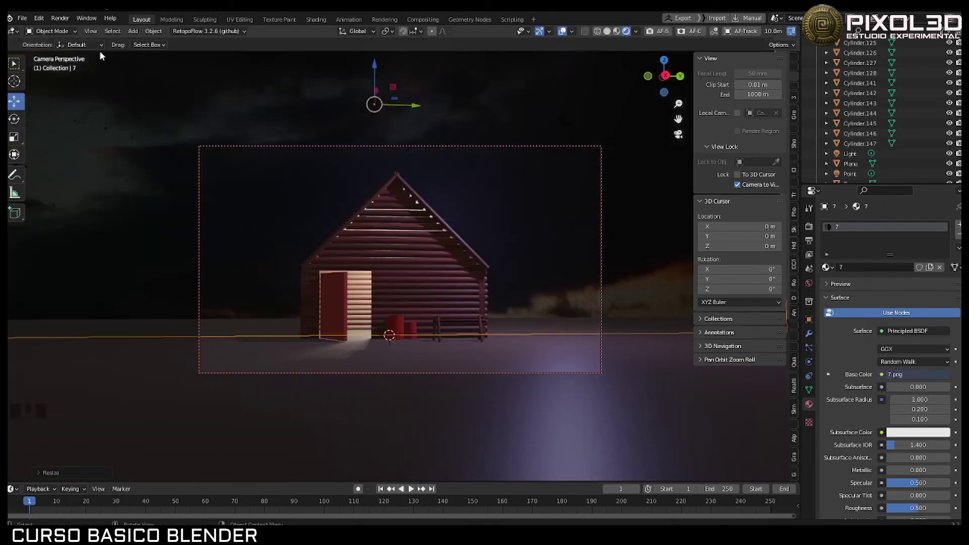
Step: Render a still image from the camera and inspect the whole result
click(61, 19)
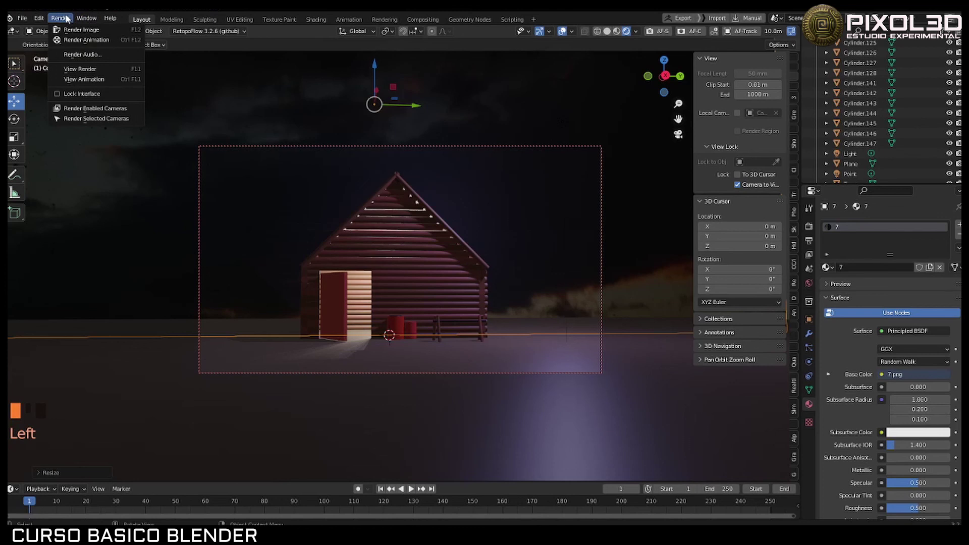
click(72, 30)
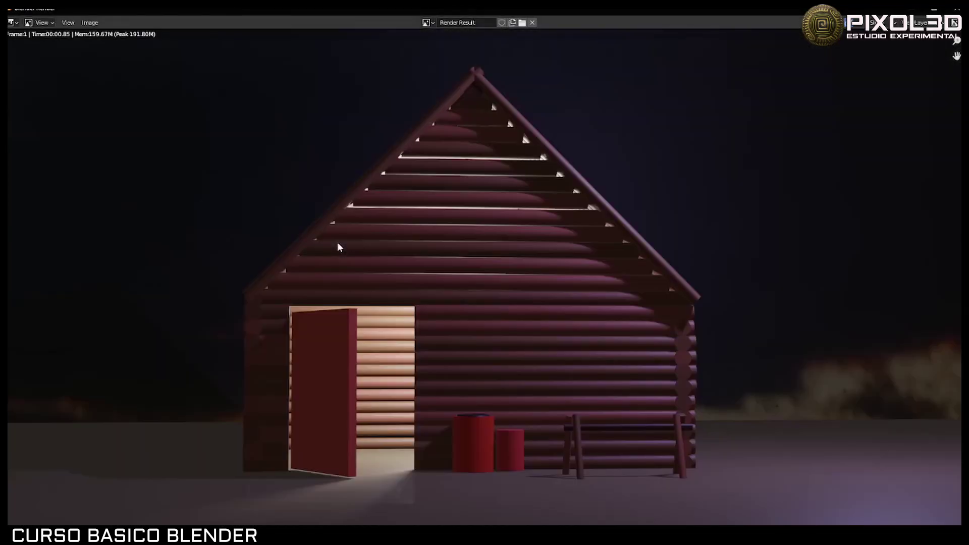
scroll(409, 353, down, 3)
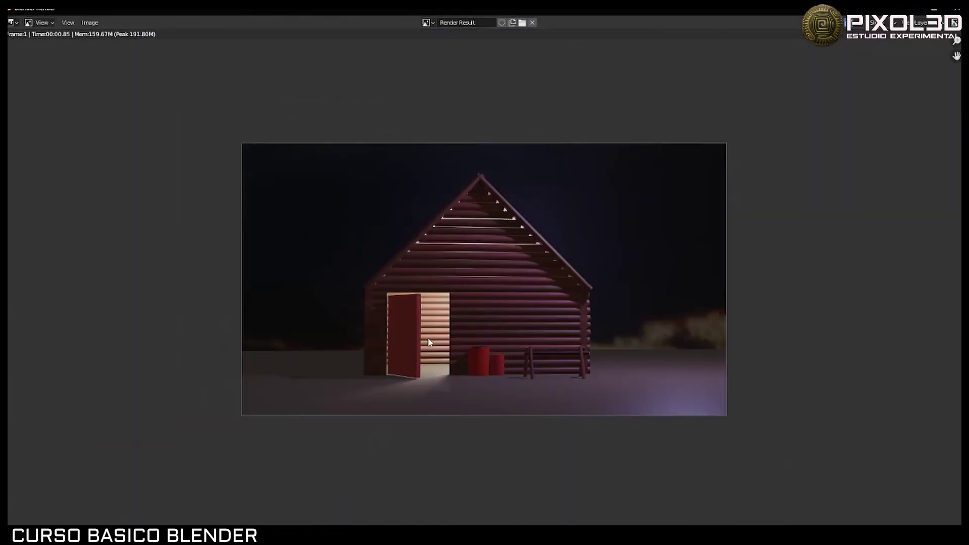
scroll(437, 338, up, 1)
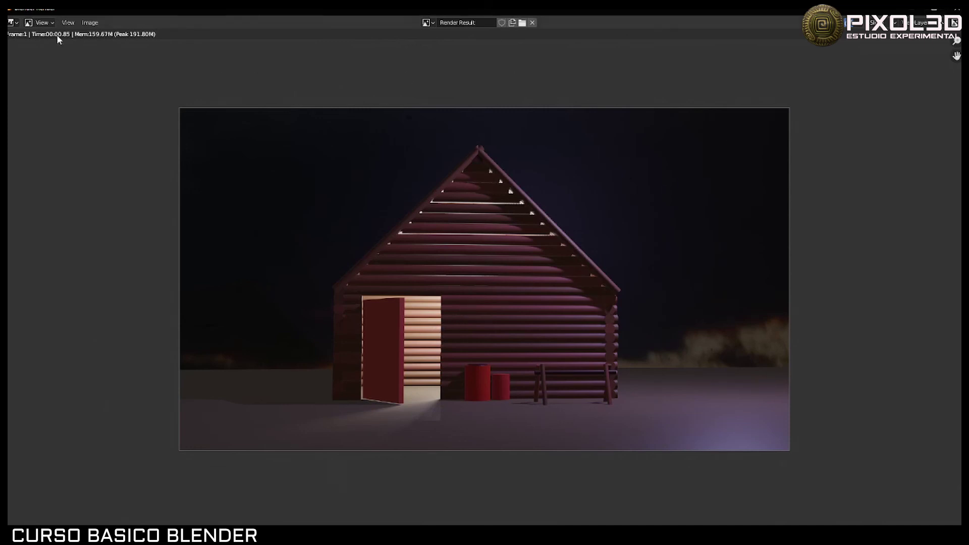
Step: Save the rendered image as a PNG named RENDER in the cabana folder, close the render window and save the scene file
click(88, 22)
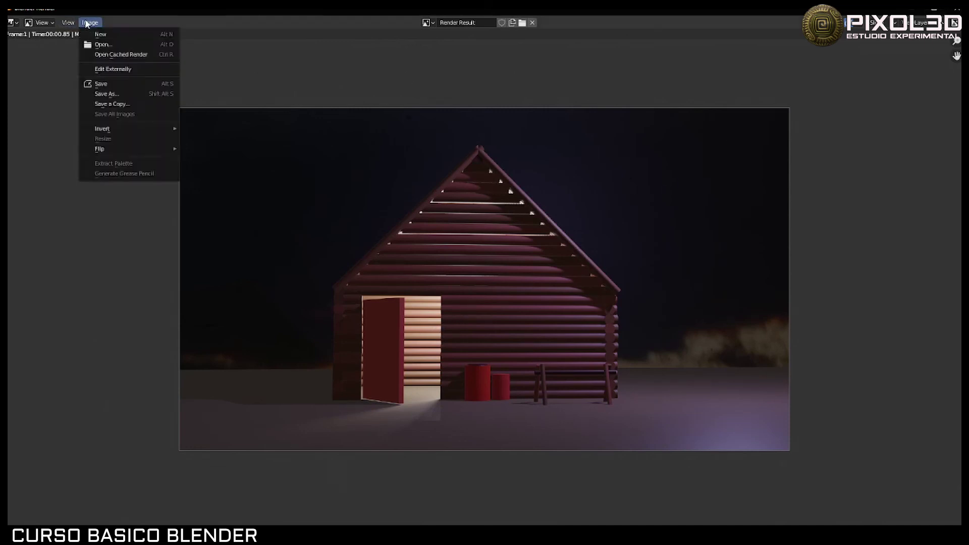
click(112, 93)
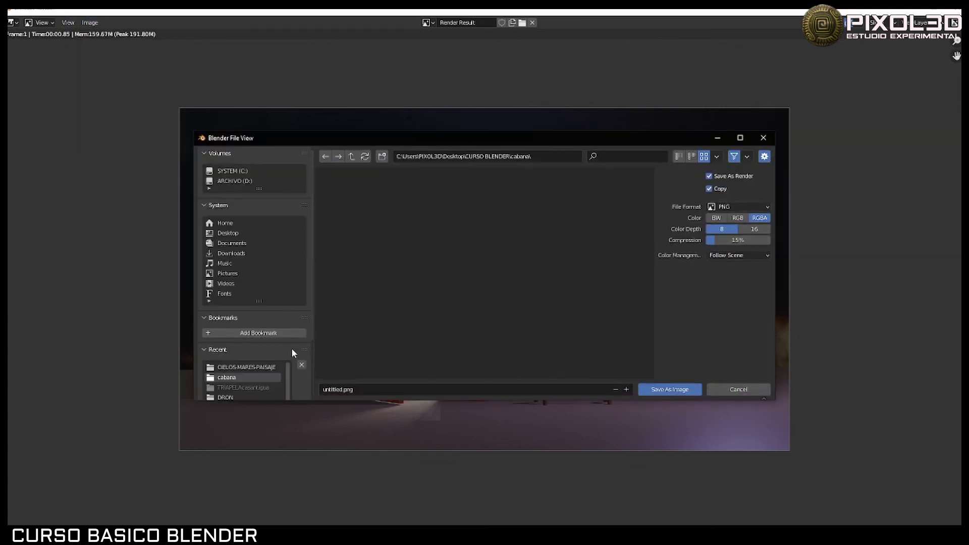
click(359, 387)
text(RENDER)
key(Return)
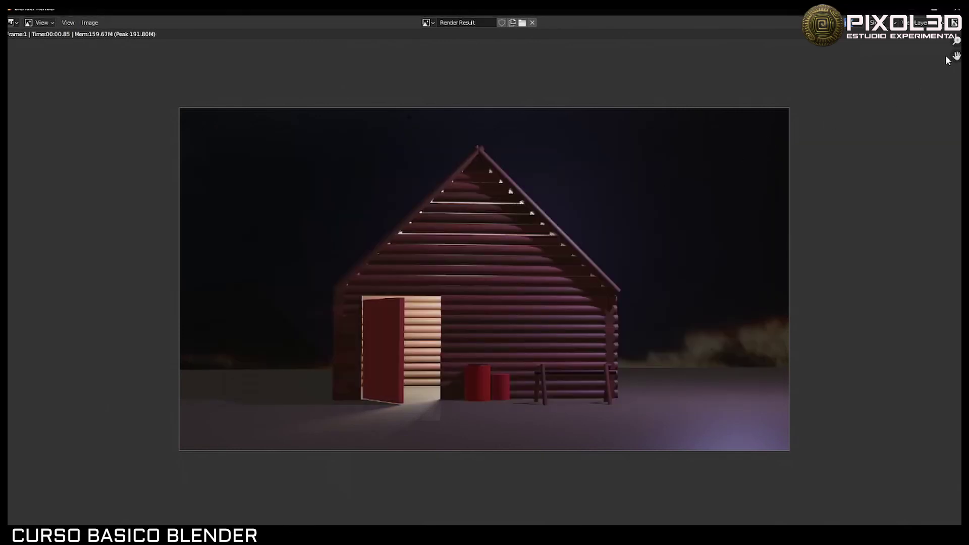
click(956, 8)
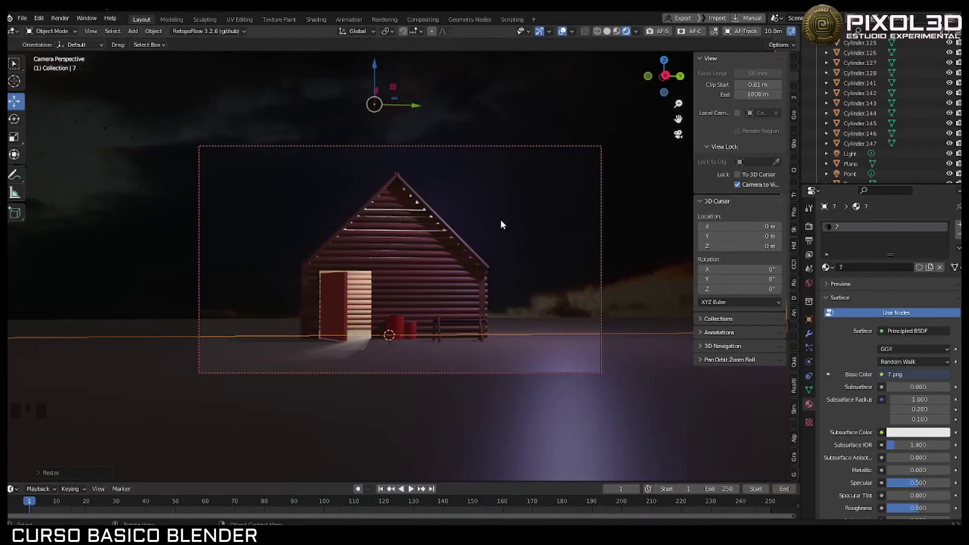
key(ctrl+s)
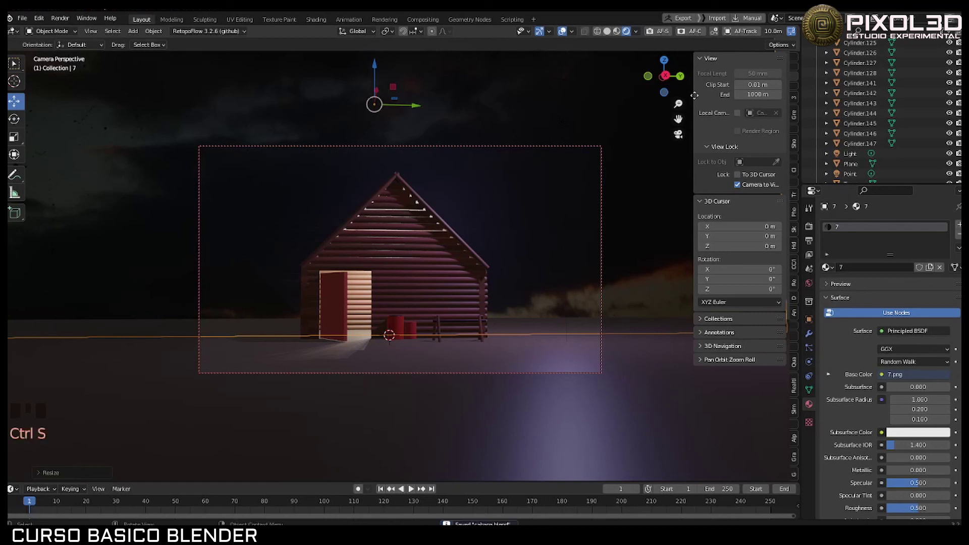
Step: Leave the camera view, switch to solid shading and examine the finished cabin, ground slab and backdrop from several angles
key(KP_0)
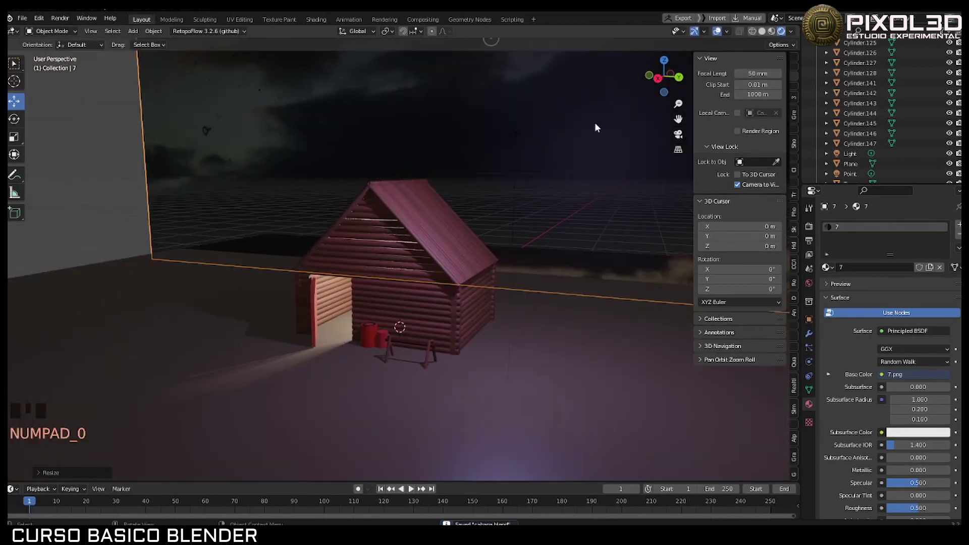
click(762, 31)
mouse_move(494, 151)
middle_down()
mouse_move(424, 161)
mouse_move(523, 162)
middle_up()
scroll(467, 218, down, 6)
middle_drag(468, 218, 427, 224)
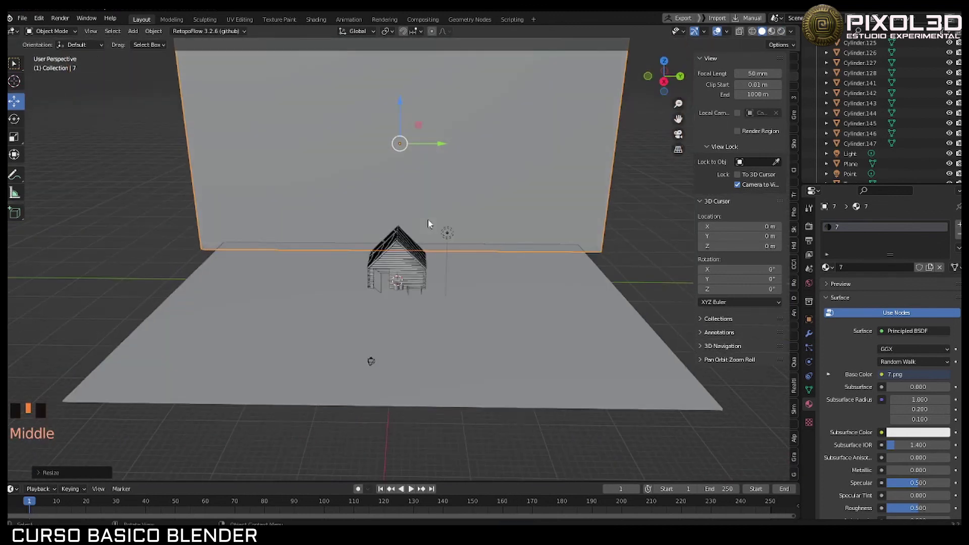
scroll(393, 247, up, 9)
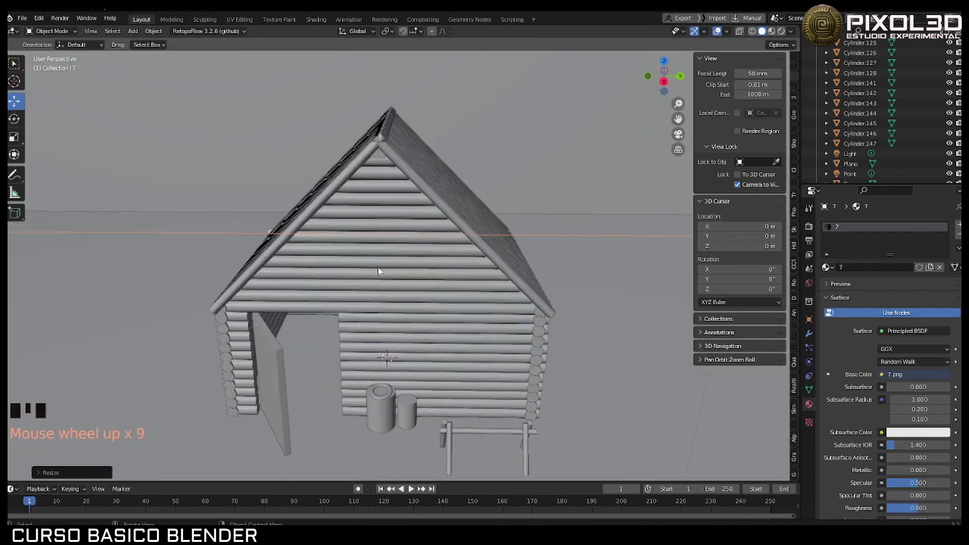
mouse_move(380, 270)
middle_down()
mouse_move(440, 288)
mouse_move(365, 257)
middle_up()
click(407, 288)
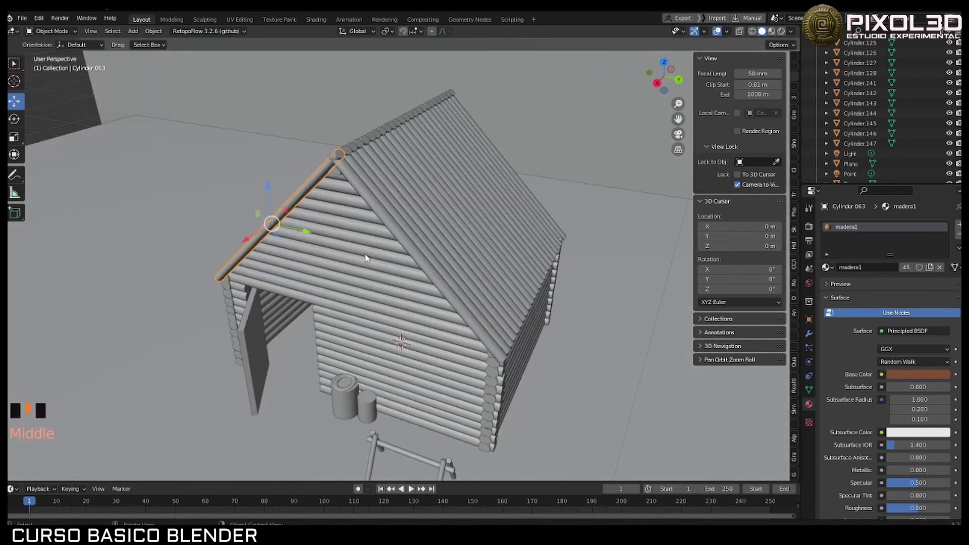
scroll(365, 257, down, 8)
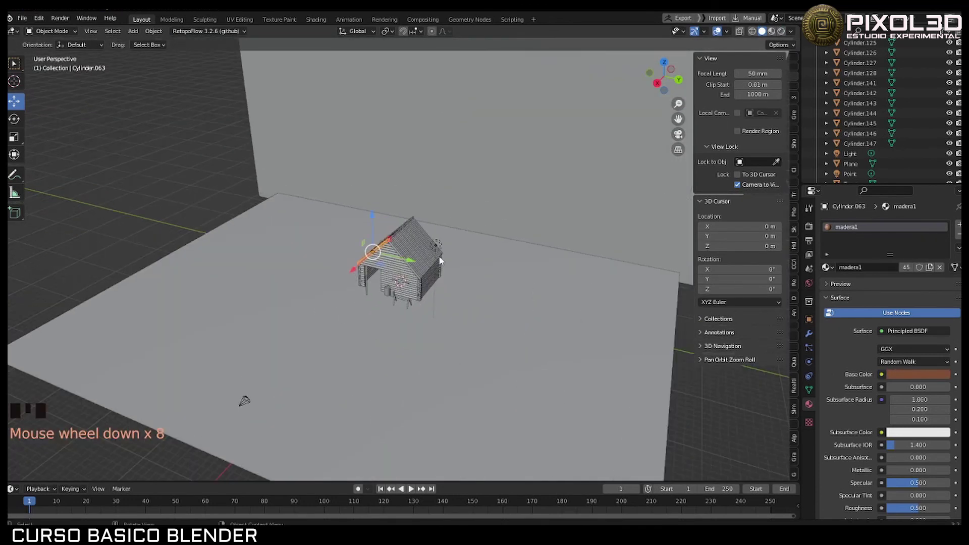
middle_drag(440, 260, 345, 252)
scroll(469, 267, up, 6)
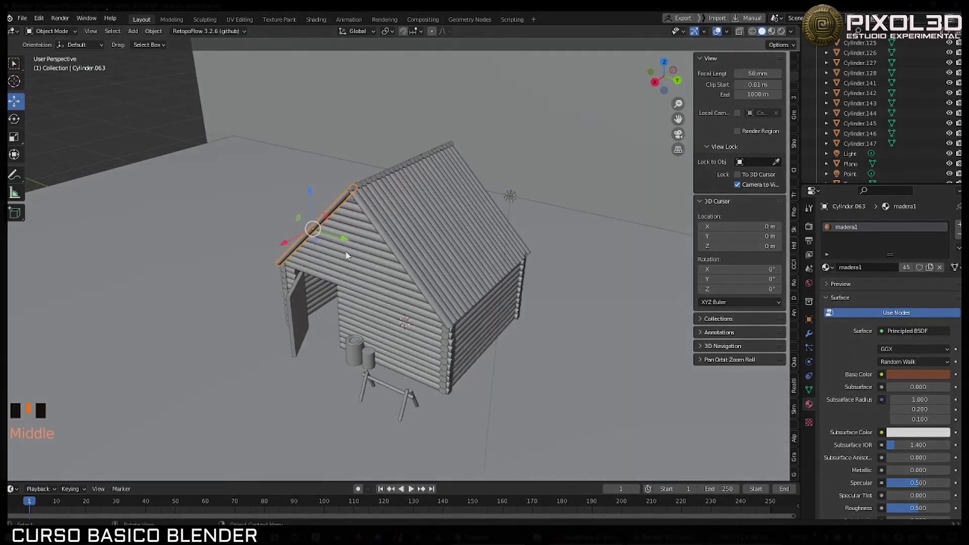